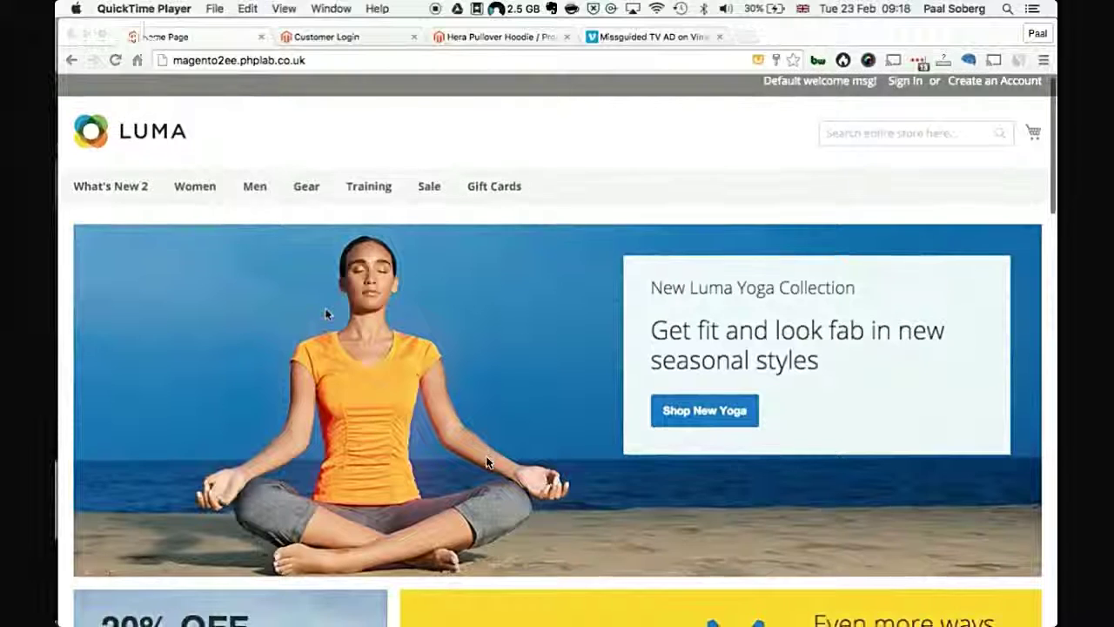
Step: Go to the Women category and browse down to its 12-item Hoodies & Sweatshirts listing
{"action": "scroll", "coordinate": [486, 461], "scroll_direction": "up", "scroll_amount": 1}
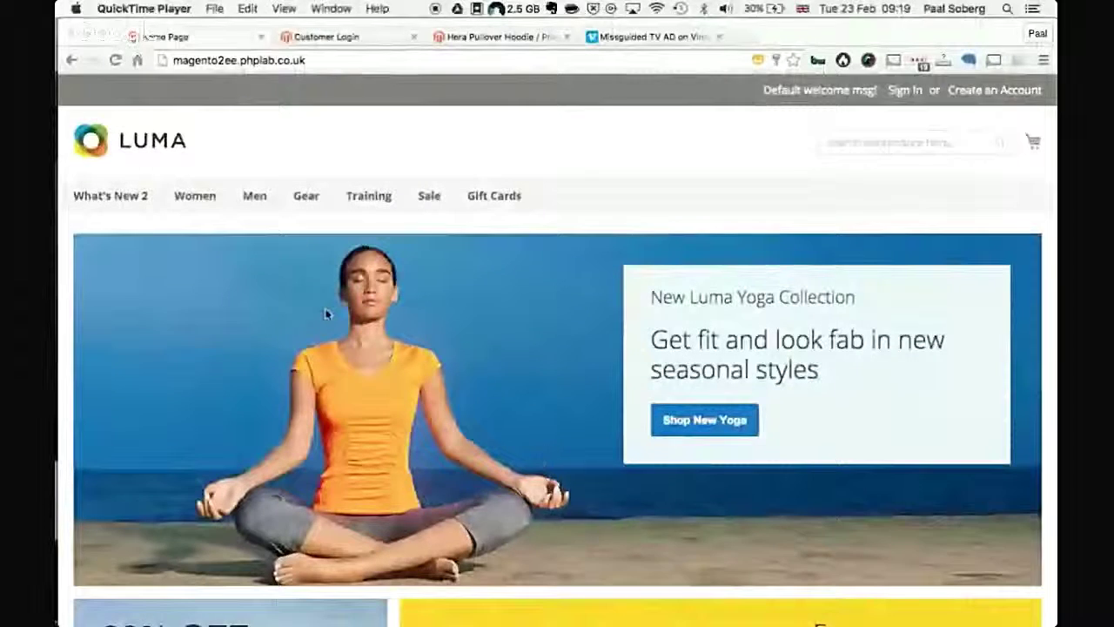
{"action": "mouse_move", "coordinate": [562, 517]}
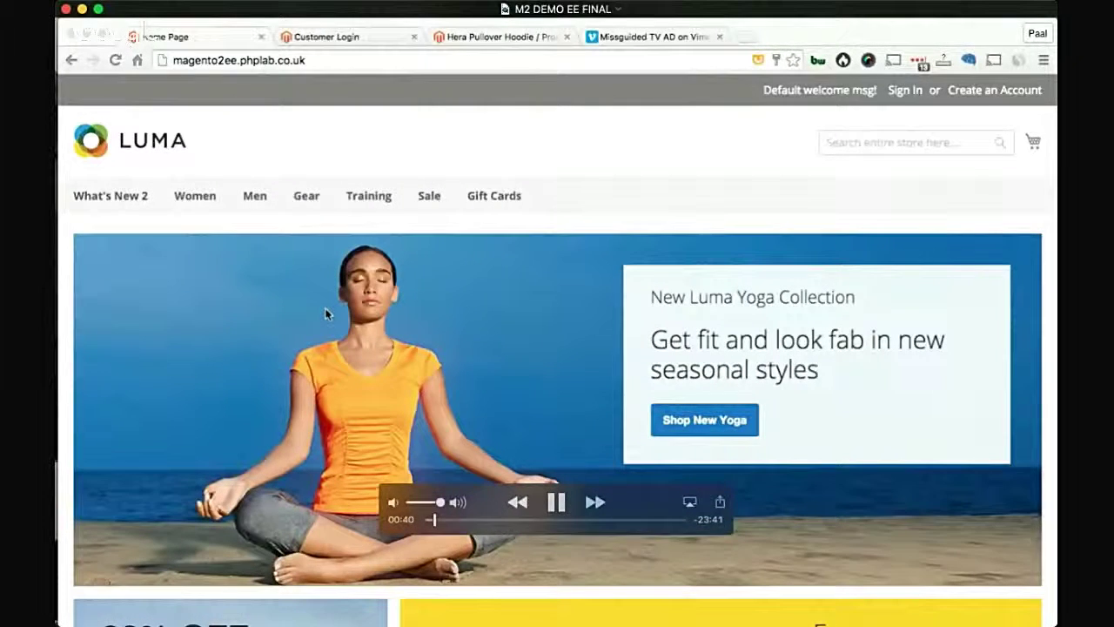
{"action": "key", "text": "ctrl+Right"}
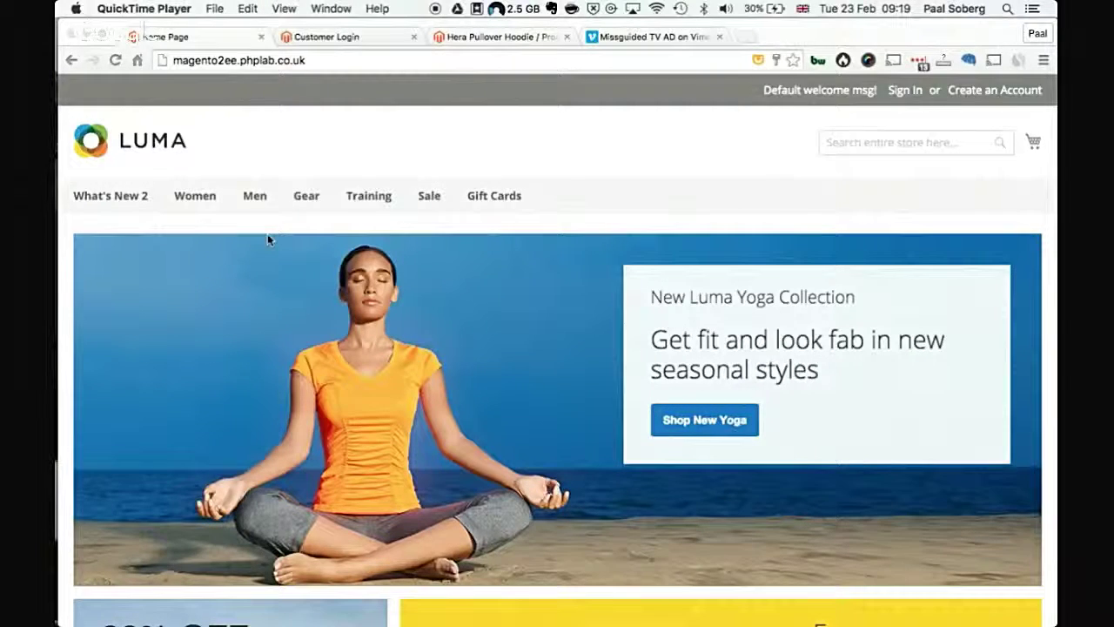
{"action": "scroll", "coordinate": [188, 444], "scroll_direction": "down", "scroll_amount": 4}
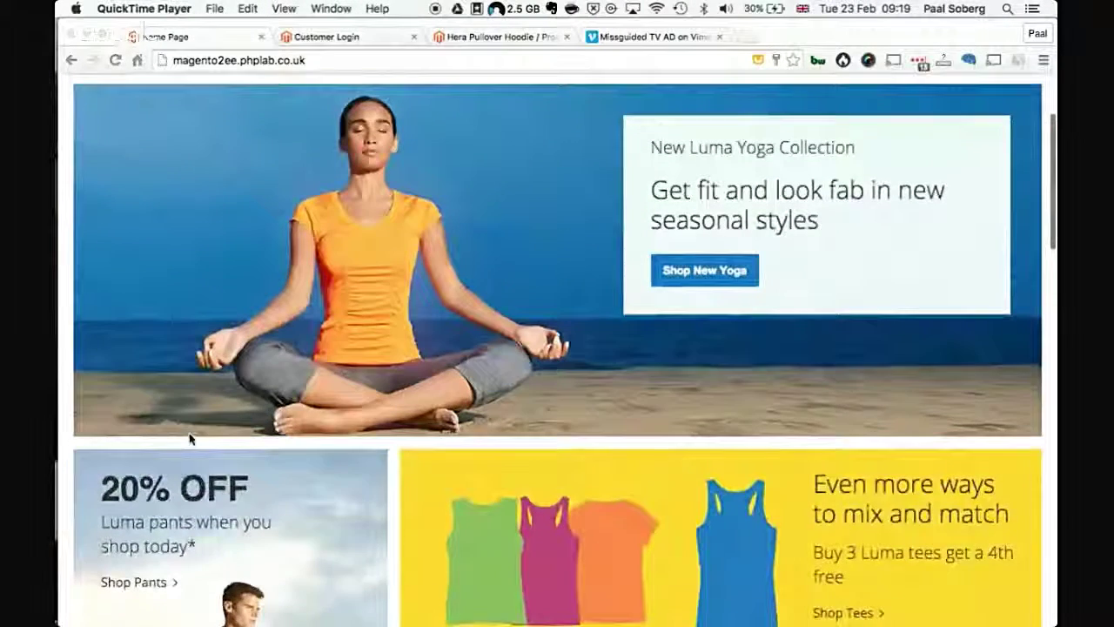
{"action": "scroll", "coordinate": [189, 438], "scroll_direction": "down", "scroll_amount": 12}
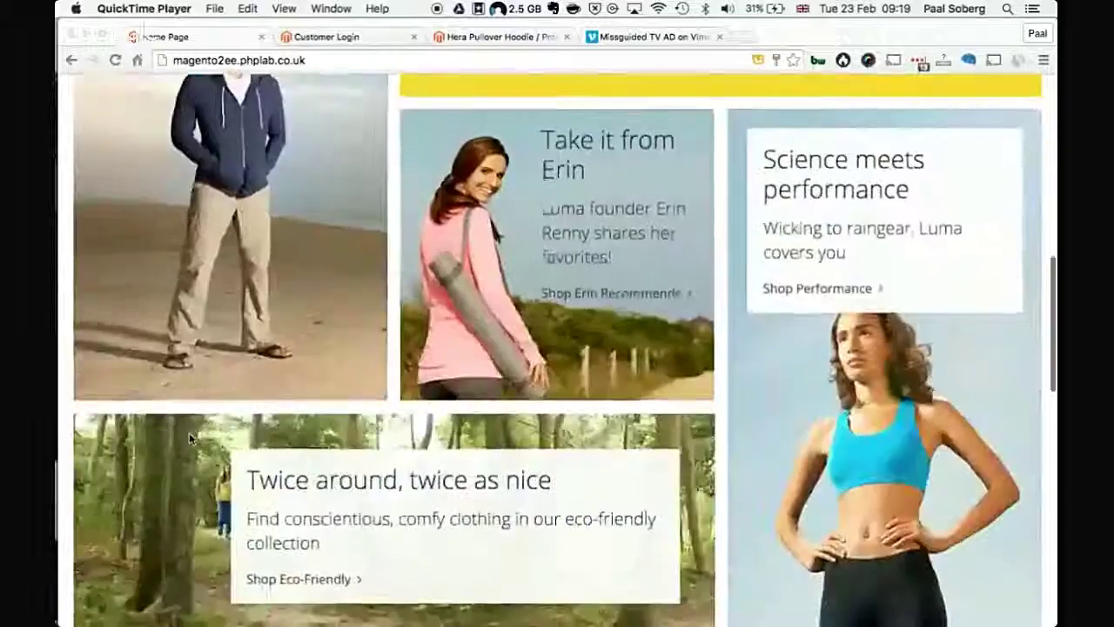
{"action": "scroll", "coordinate": [189, 433], "scroll_direction": "down", "scroll_amount": 5}
{"action": "scroll", "coordinate": [189, 438], "scroll_direction": "up", "scroll_amount": 9}
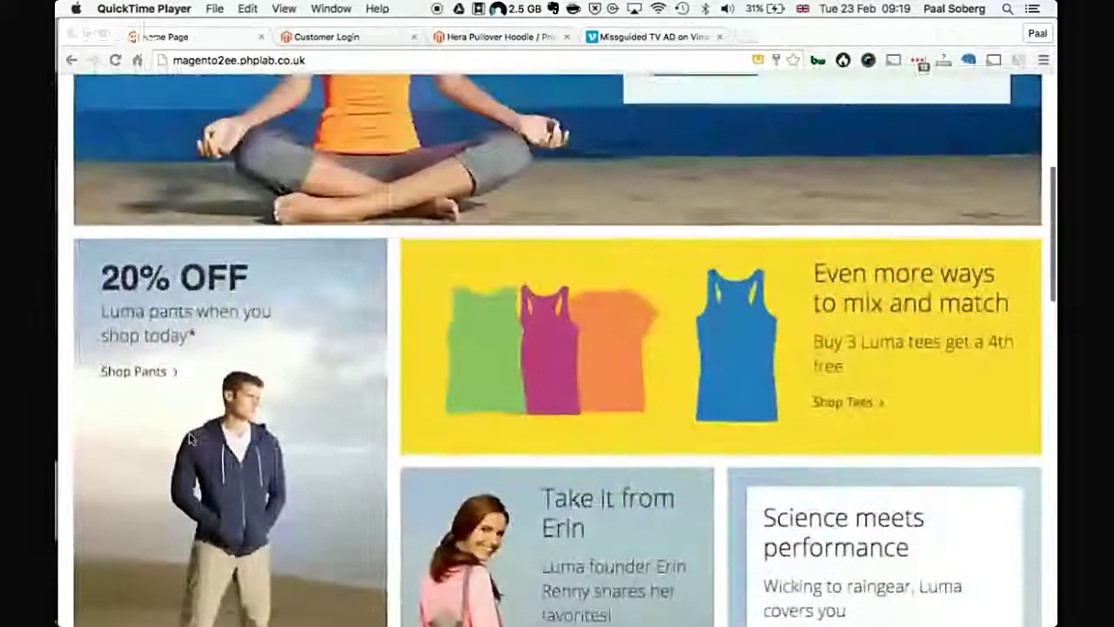
{"action": "scroll", "coordinate": [190, 440], "scroll_direction": "up", "scroll_amount": 5}
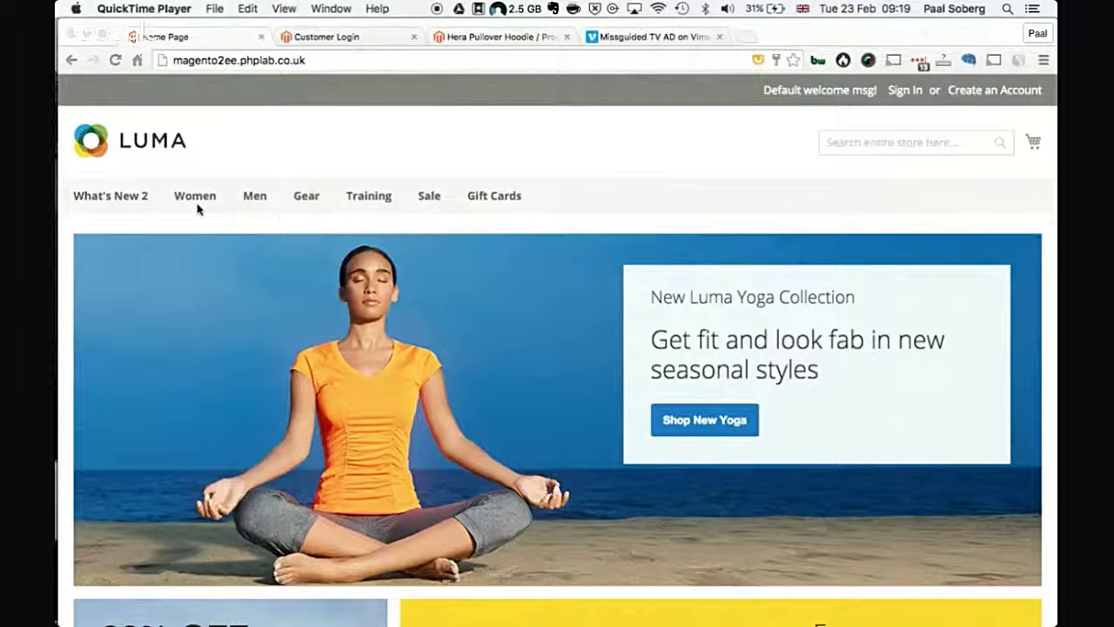
{"action": "left_click", "coordinate": [192, 201]}
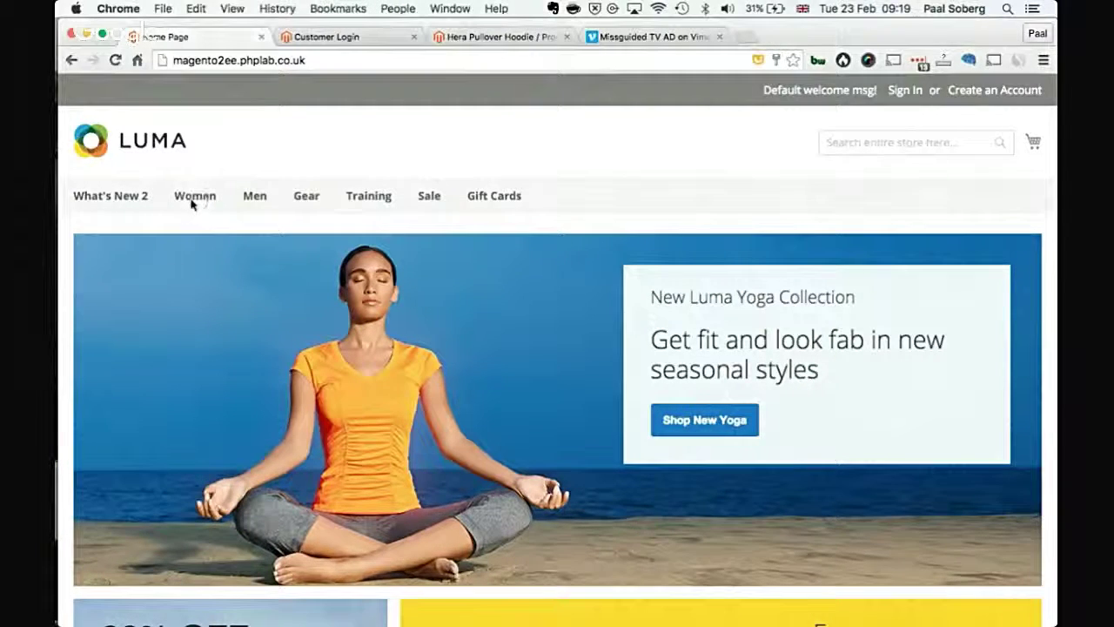
{"action": "left_click", "coordinate": [195, 196]}
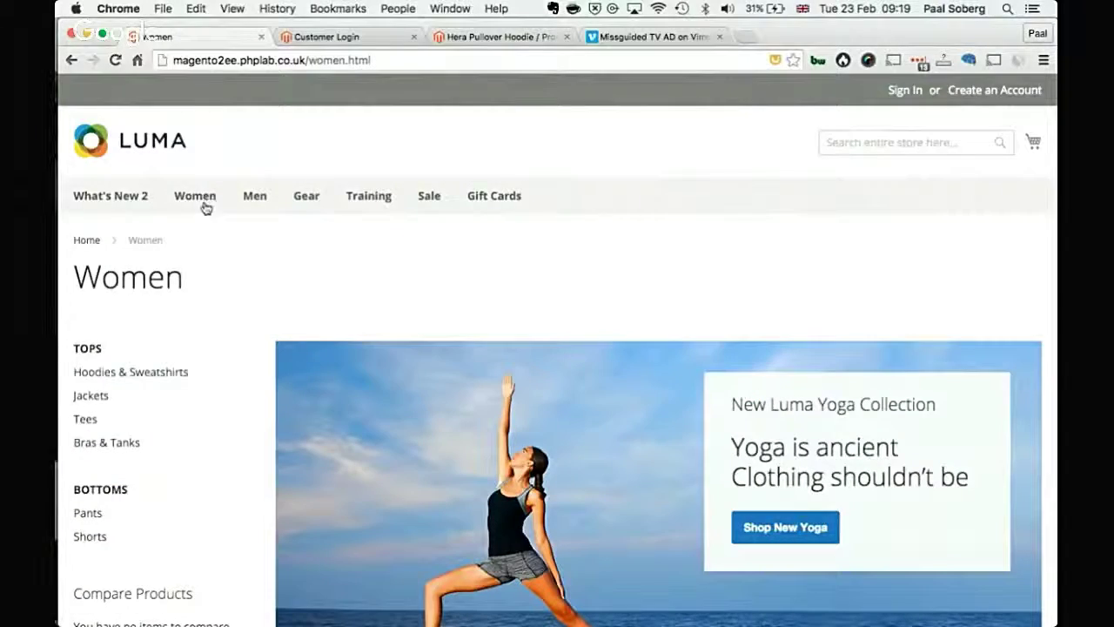
{"action": "scroll", "coordinate": [214, 353], "scroll_direction": "down", "scroll_amount": 5}
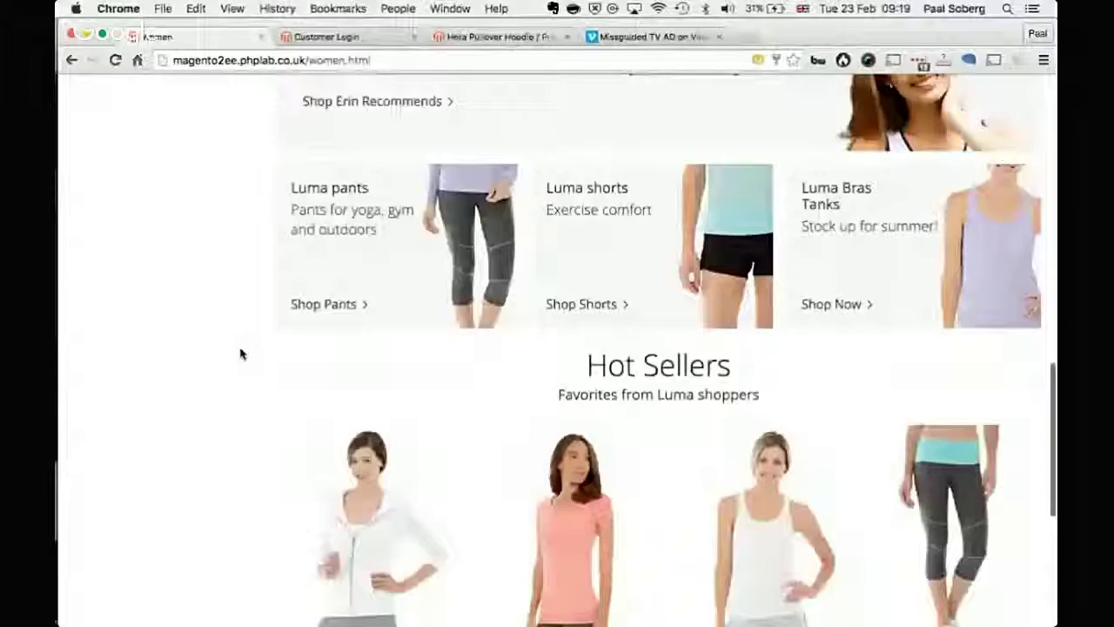
{"action": "scroll", "coordinate": [238, 354], "scroll_direction": "down", "scroll_amount": 6}
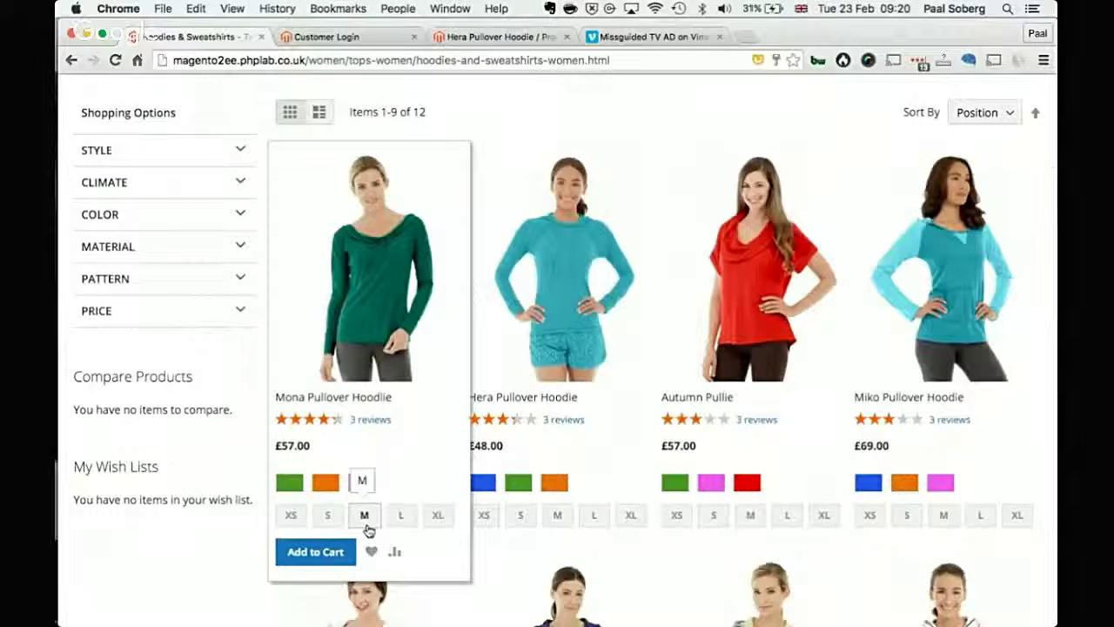
Step: Use the swatches to preview Mona in orange, Autumn Pullie in red, Miko in orange and Hera in green
{"action": "scroll", "coordinate": [449, 562], "scroll_direction": "down", "scroll_amount": 1}
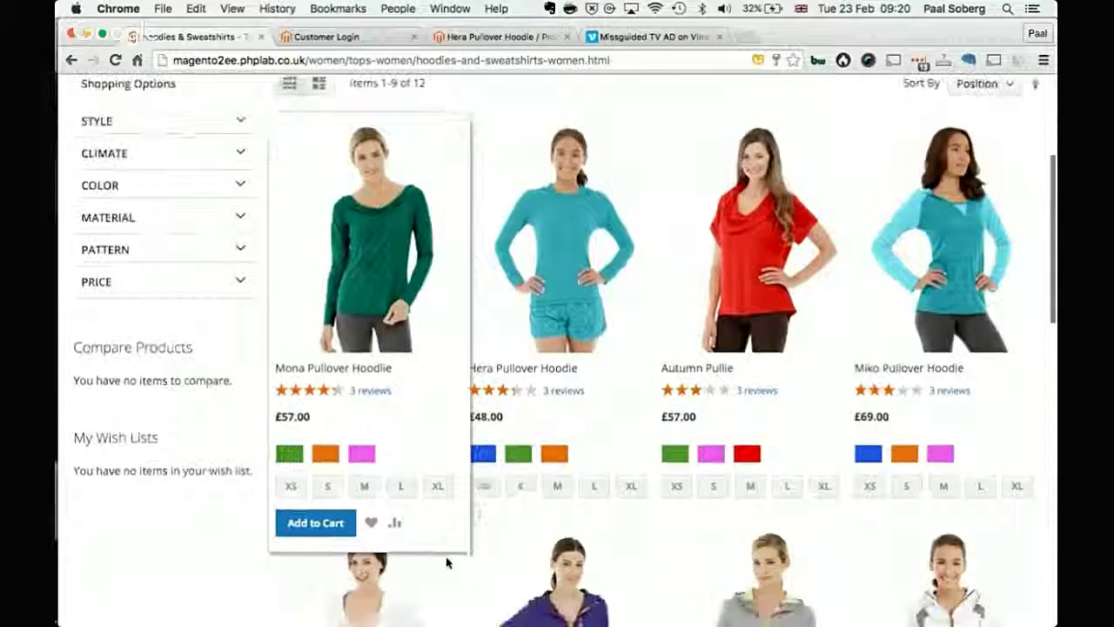
{"action": "left_click", "coordinate": [350, 453]}
{"action": "left_click", "coordinate": [325, 450]}
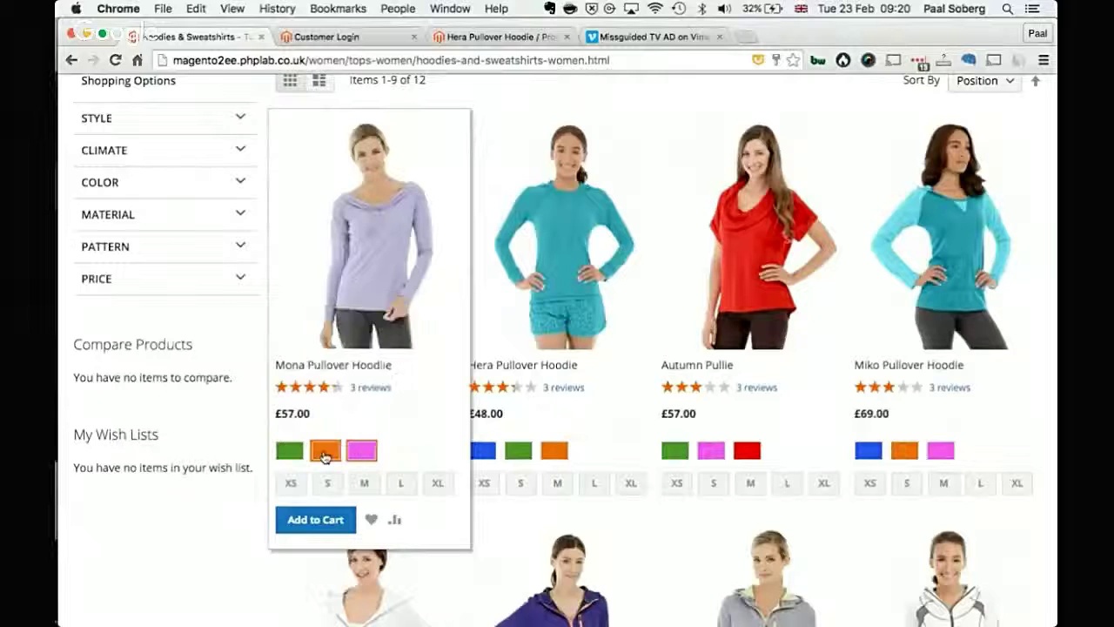
{"action": "left_click", "coordinate": [710, 452]}
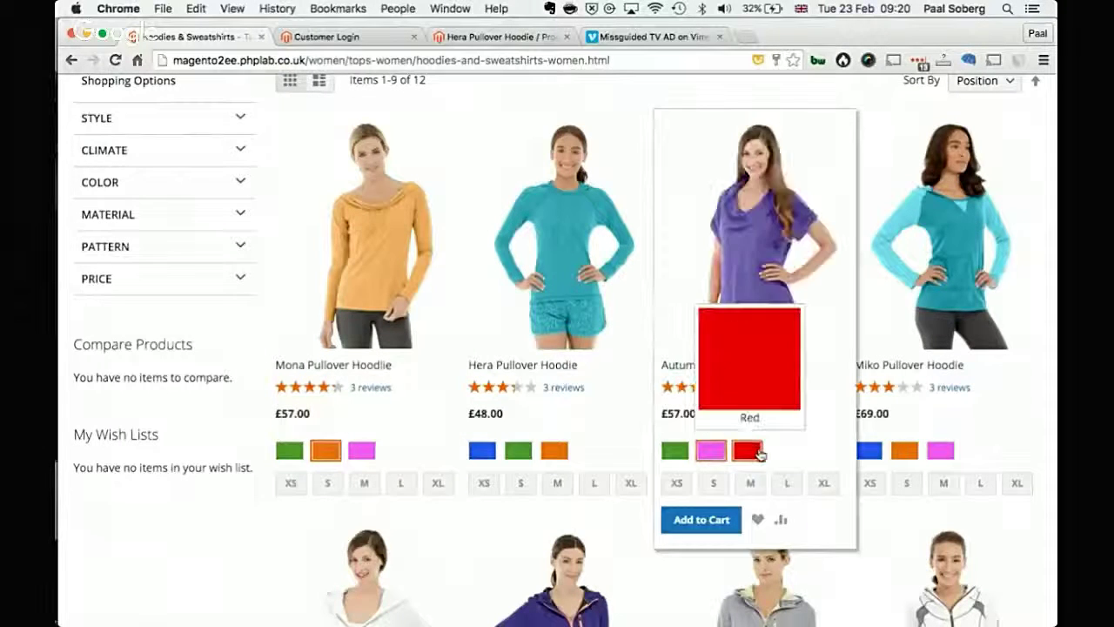
{"action": "left_click", "coordinate": [747, 450]}
{"action": "left_click", "coordinate": [939, 450]}
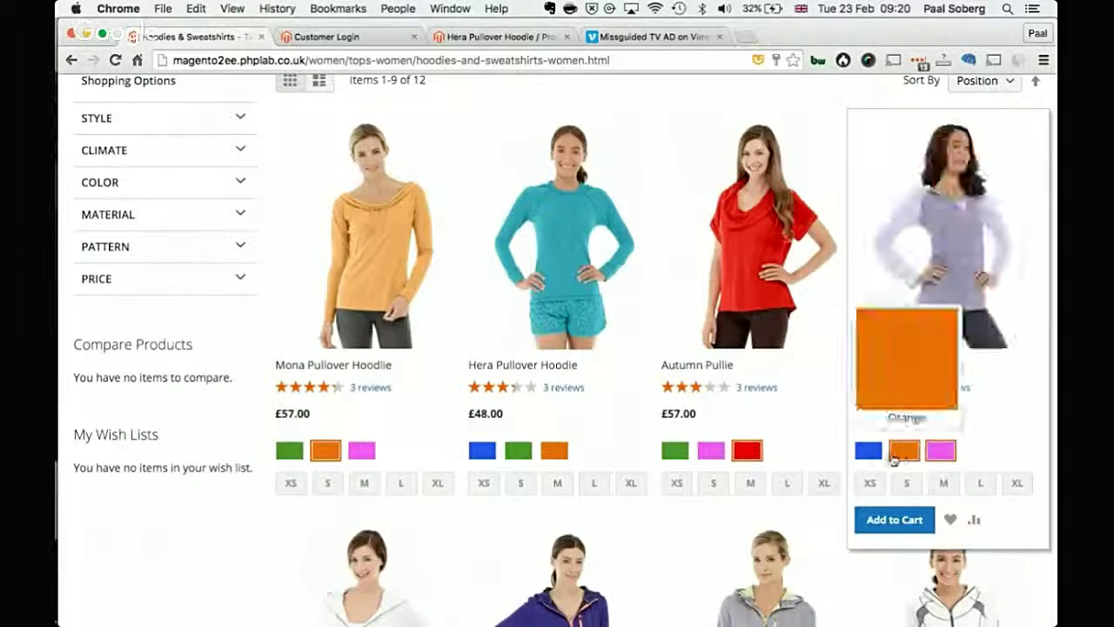
{"action": "left_click", "coordinate": [868, 451]}
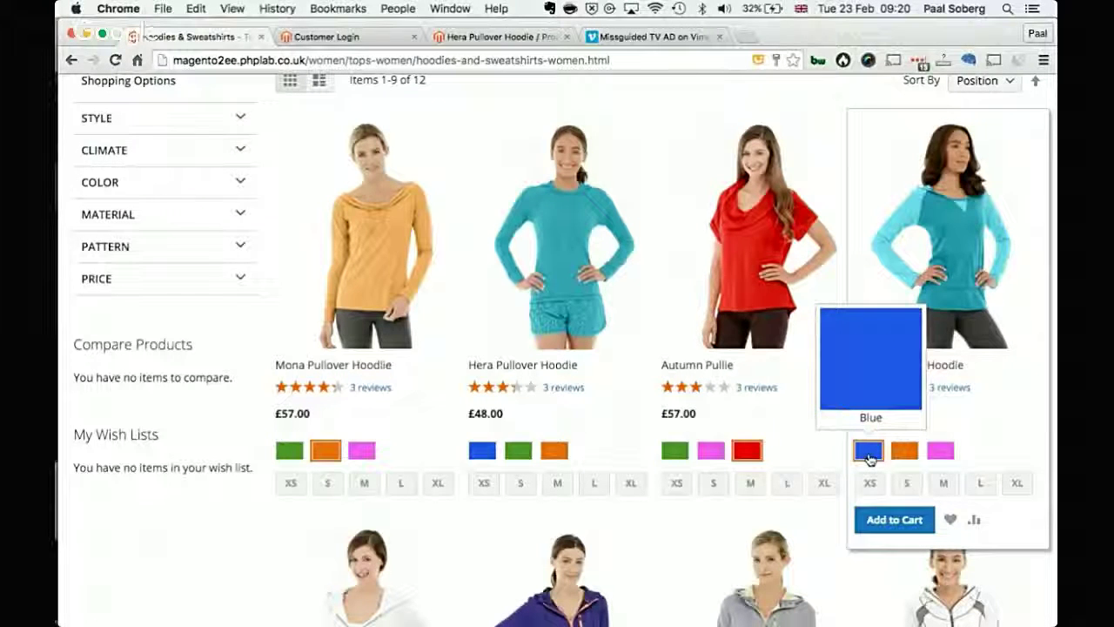
{"action": "left_click", "coordinate": [904, 451]}
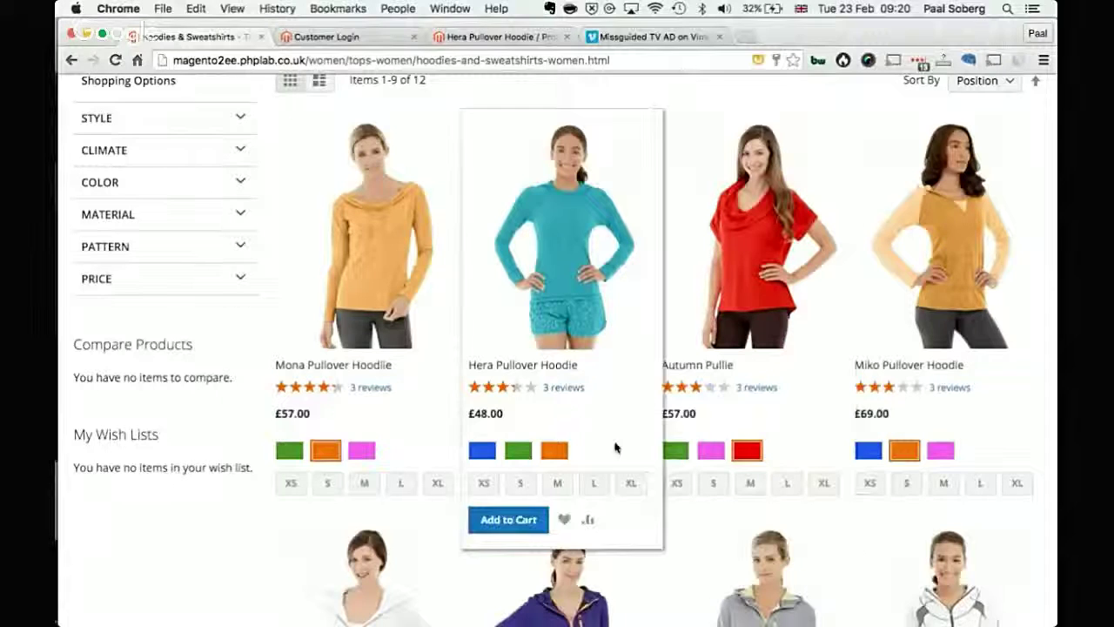
{"action": "left_click", "coordinate": [519, 450]}
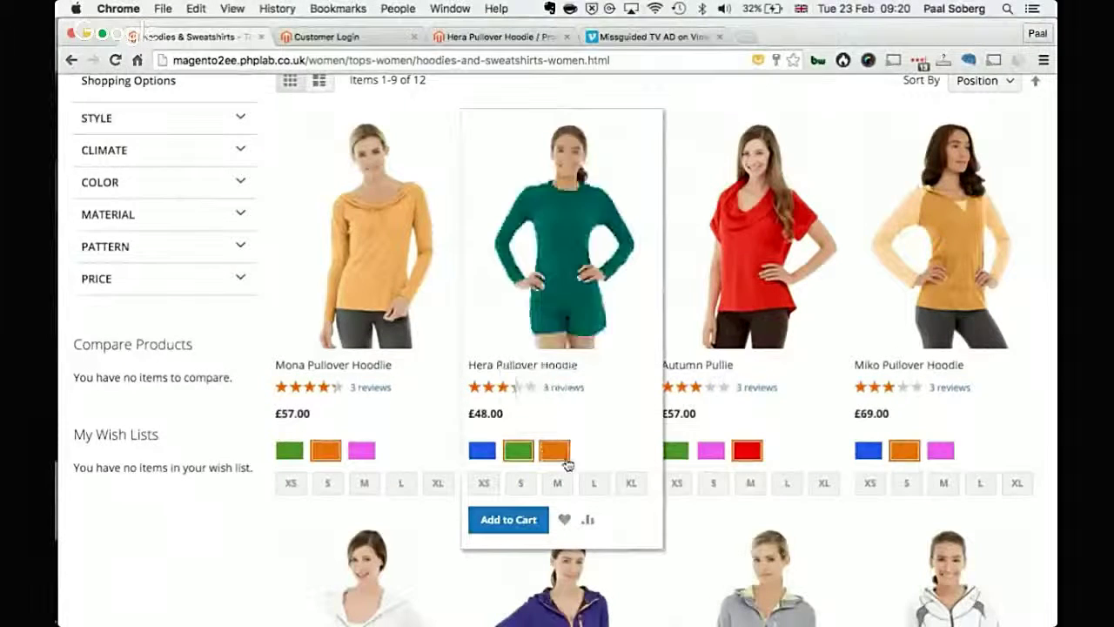
{"action": "scroll", "coordinate": [549, 375], "scroll_direction": "down", "scroll_amount": 3}
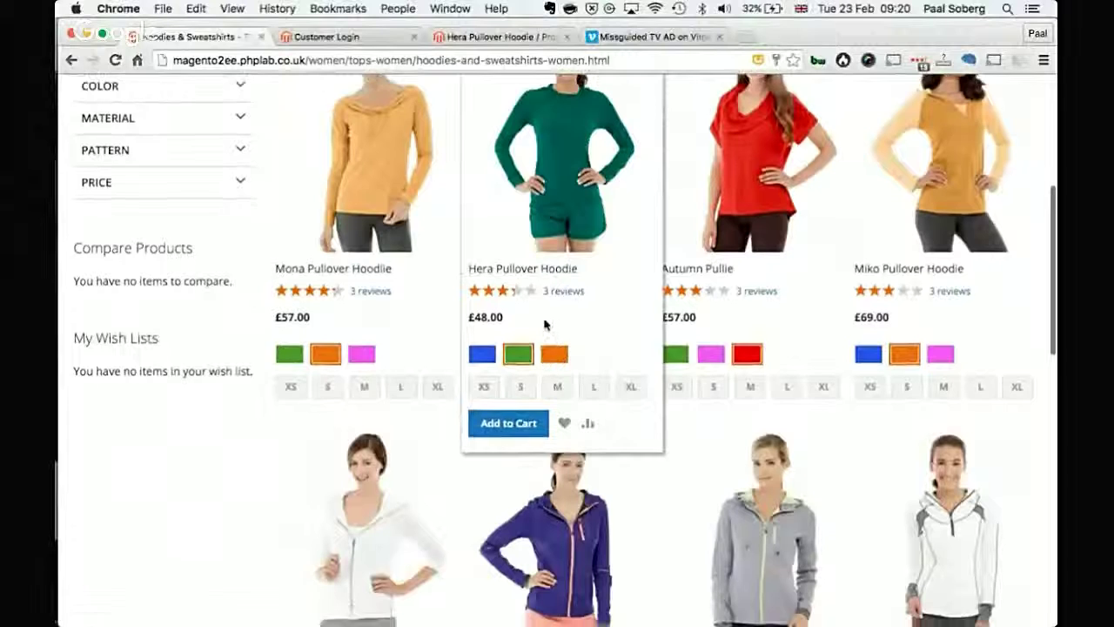
Step: Open the Hera Pullover Hoodie page and compare it in blue, green and orange
{"action": "left_click", "coordinate": [530, 241]}
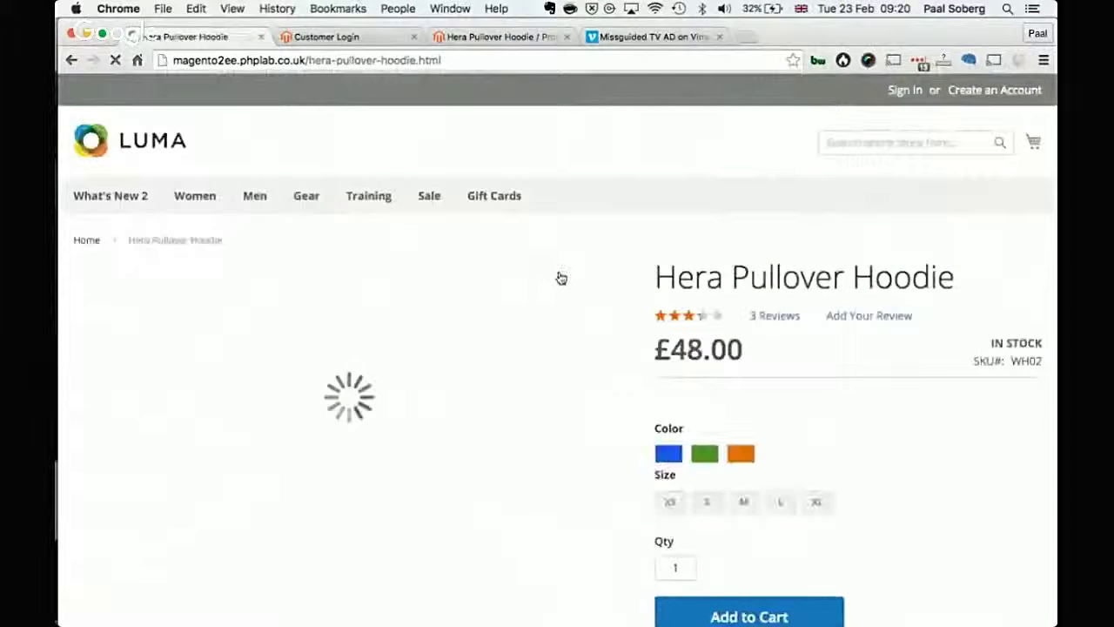
{"action": "scroll", "coordinate": [876, 479], "scroll_direction": "down", "scroll_amount": 2}
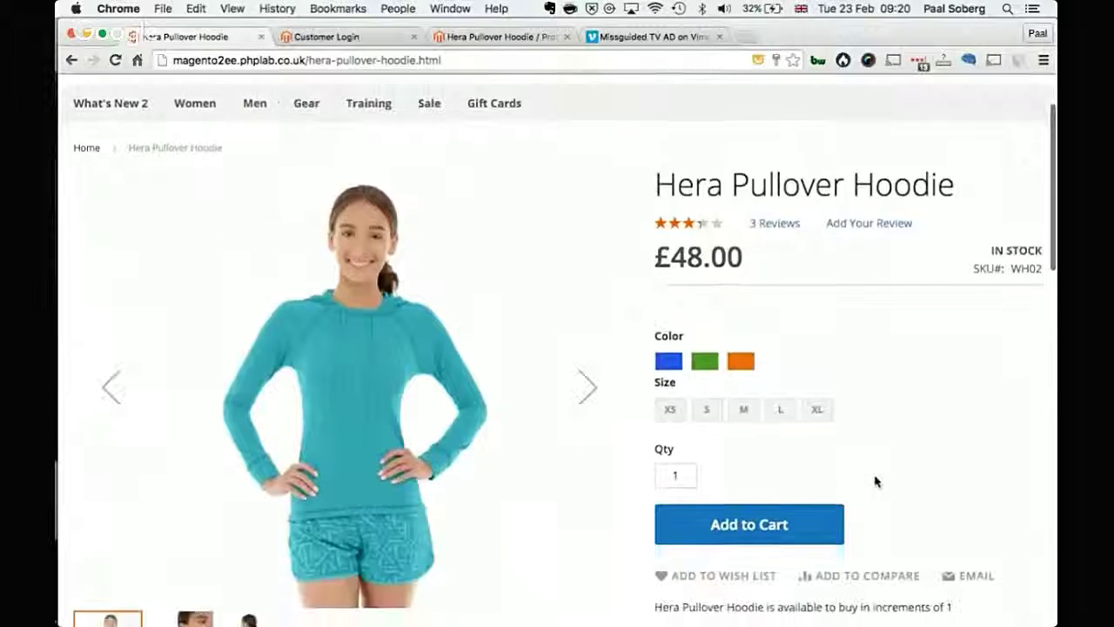
{"action": "scroll", "coordinate": [823, 419], "scroll_direction": "down", "scroll_amount": 1}
{"action": "left_click", "coordinate": [671, 311]}
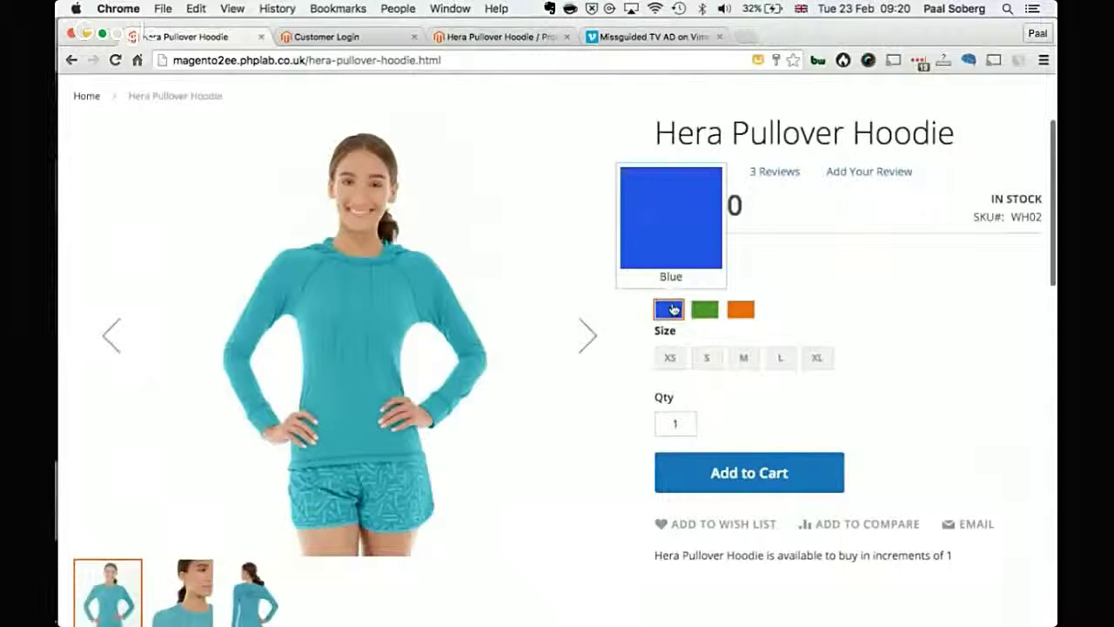
{"action": "left_click", "coordinate": [707, 310]}
{"action": "left_click", "coordinate": [739, 310]}
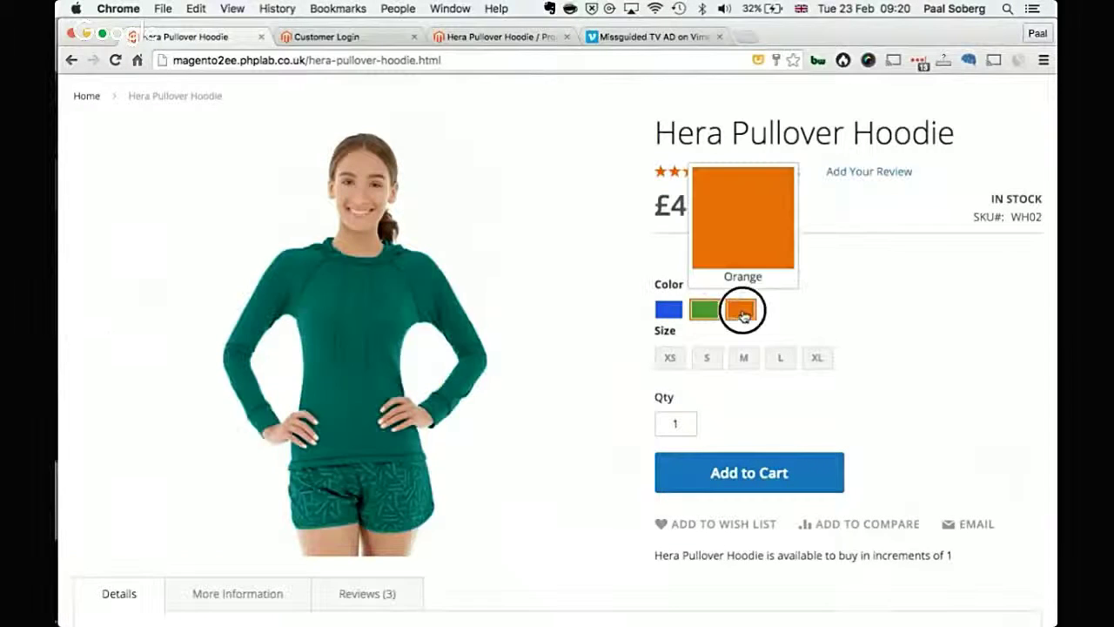
{"action": "left_click", "coordinate": [707, 311]}
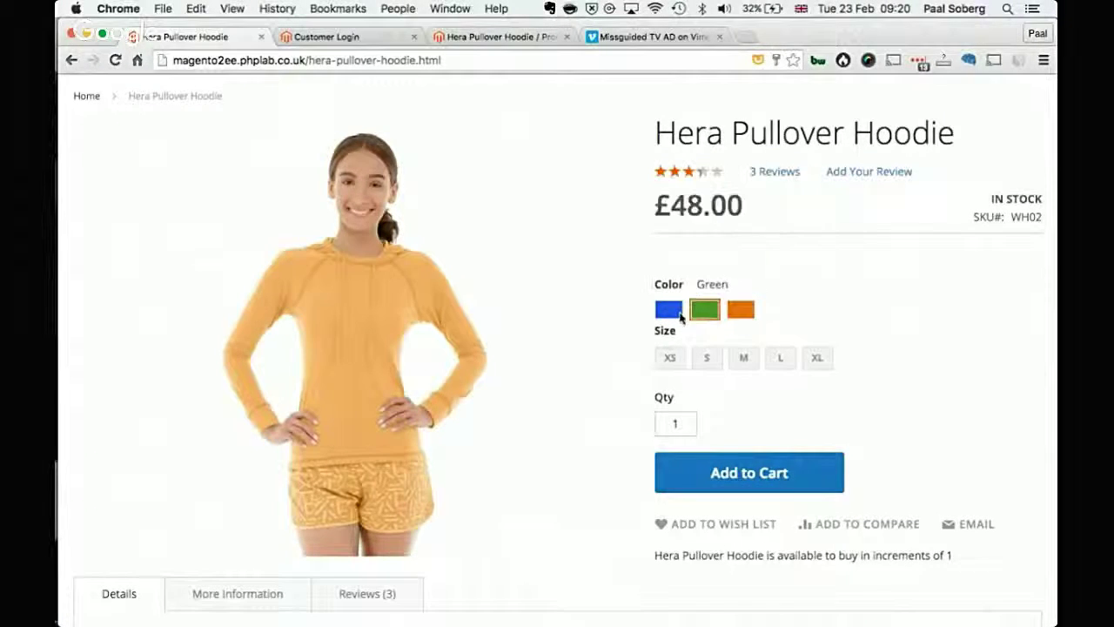
{"action": "left_click", "coordinate": [671, 311]}
{"action": "scroll", "coordinate": [848, 529], "scroll_direction": "down", "scroll_amount": 2}
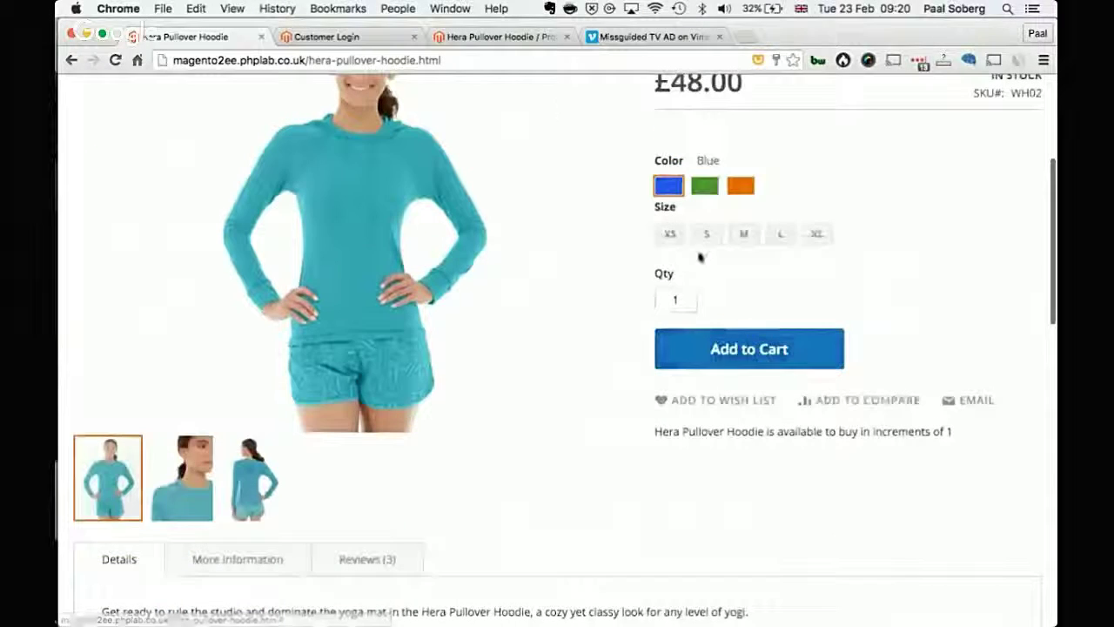
{"action": "scroll", "coordinate": [376, 207], "scroll_direction": "up", "scroll_amount": 1}
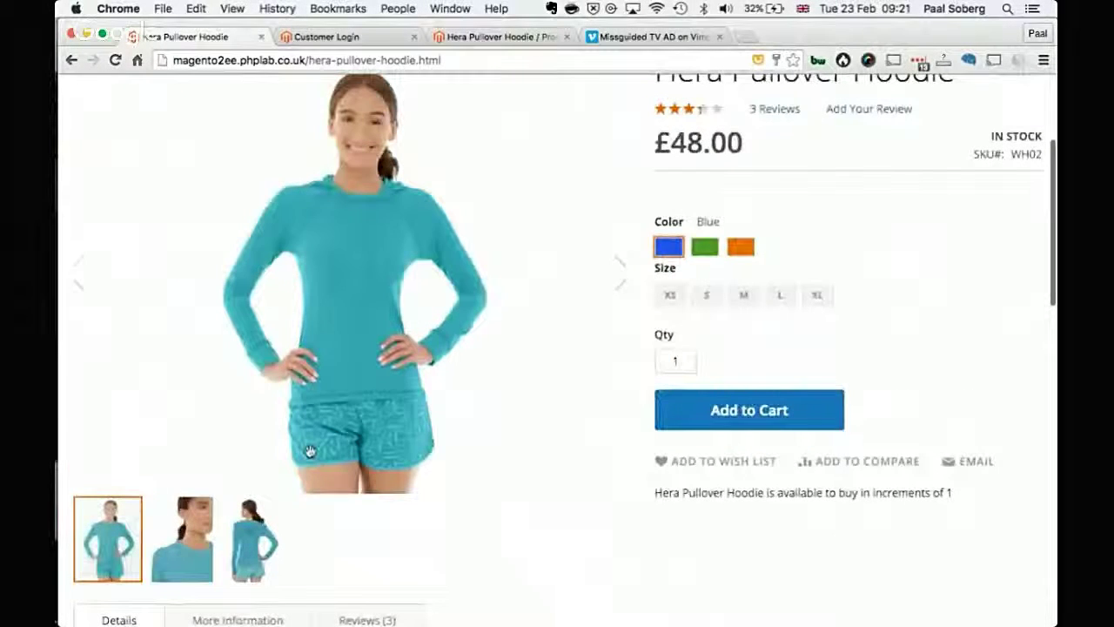
Step: Browse to the hoodie's back-view photo and settle on the Green colour
{"action": "left_click", "coordinate": [585, 271]}
{"action": "left_click", "coordinate": [588, 273]}
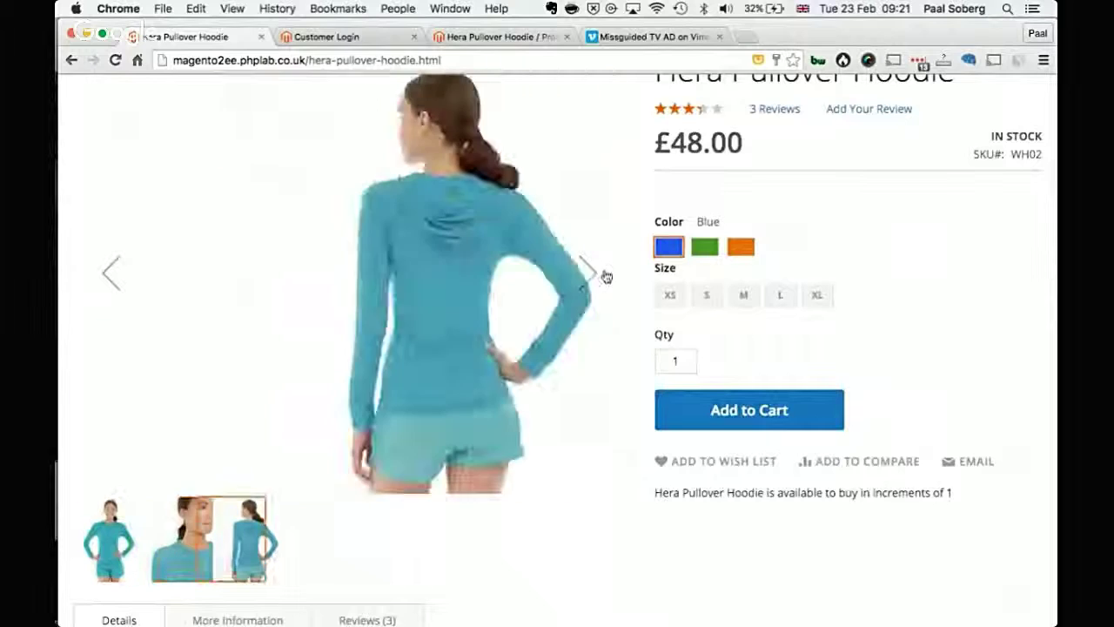
{"action": "left_click", "coordinate": [704, 247]}
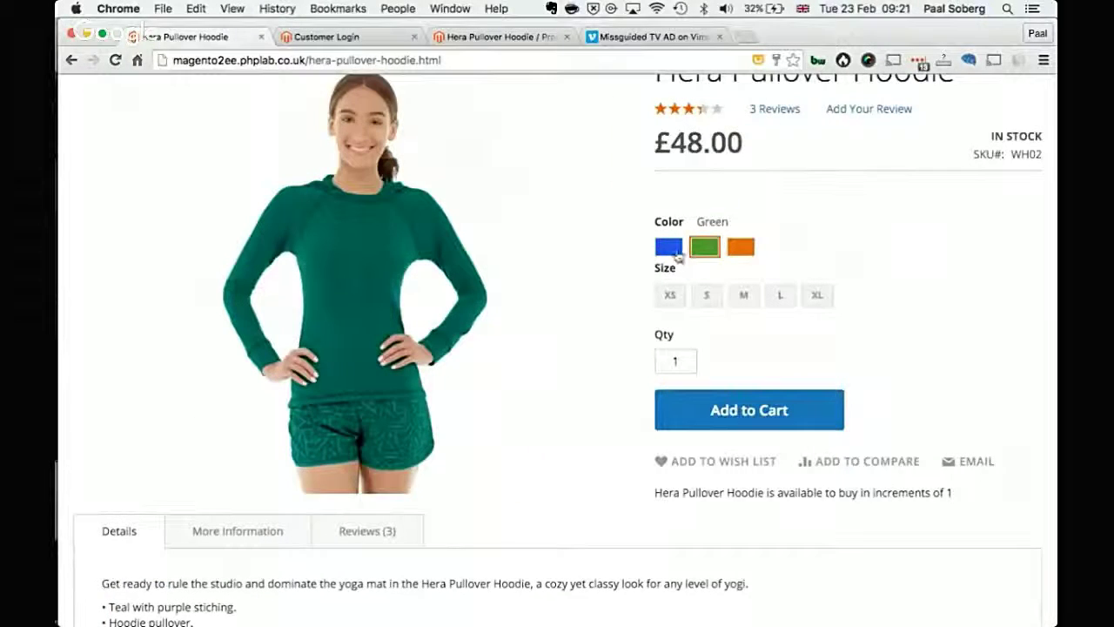
{"action": "left_click", "coordinate": [668, 247]}
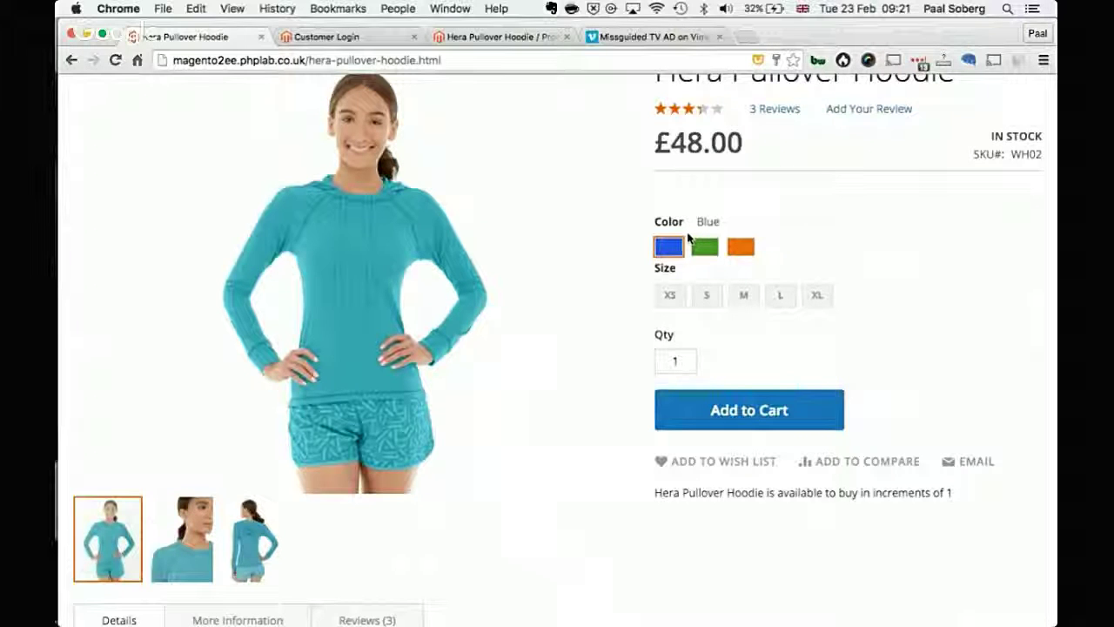
{"action": "left_click", "coordinate": [712, 250]}
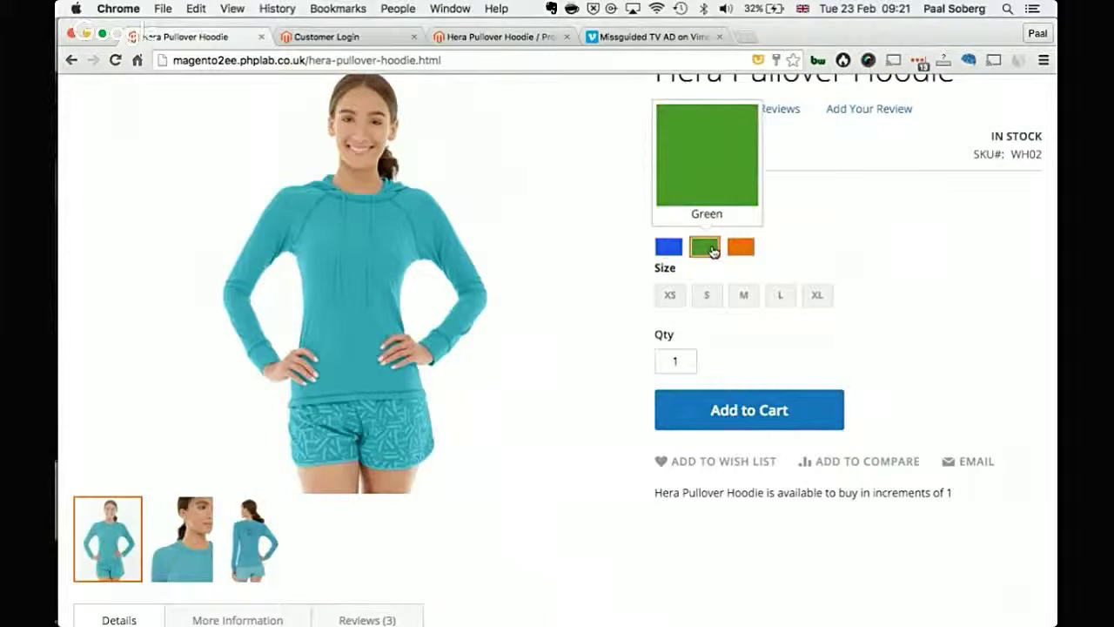
{"action": "left_click", "coordinate": [740, 248]}
{"action": "left_click", "coordinate": [705, 248]}
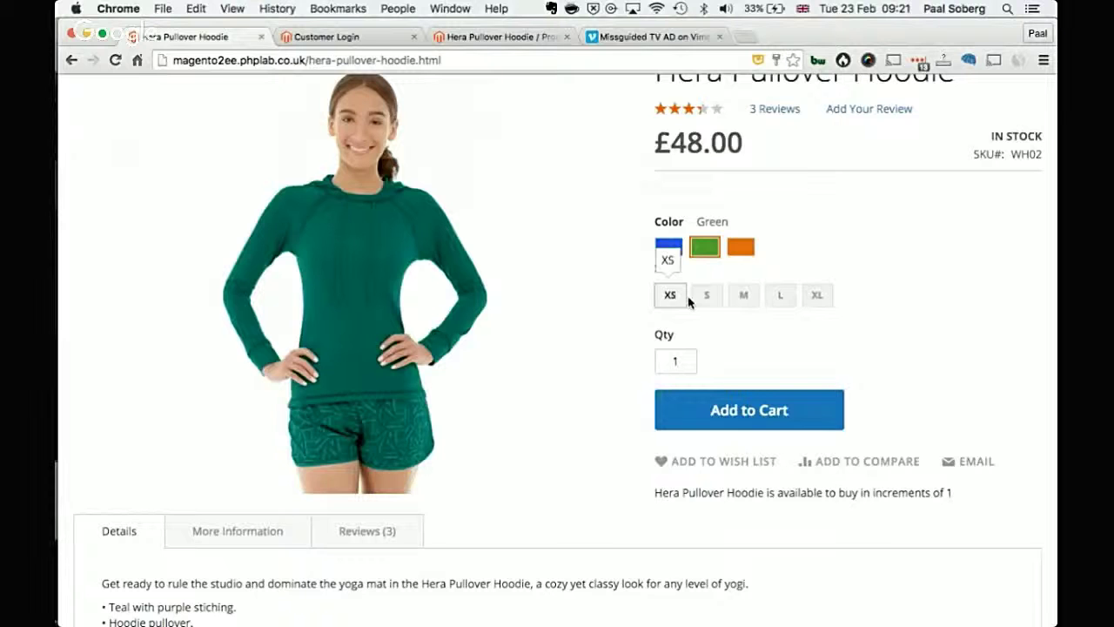
Step: Try sizes M, L and XL, then choose size S
{"action": "left_click", "coordinate": [743, 295]}
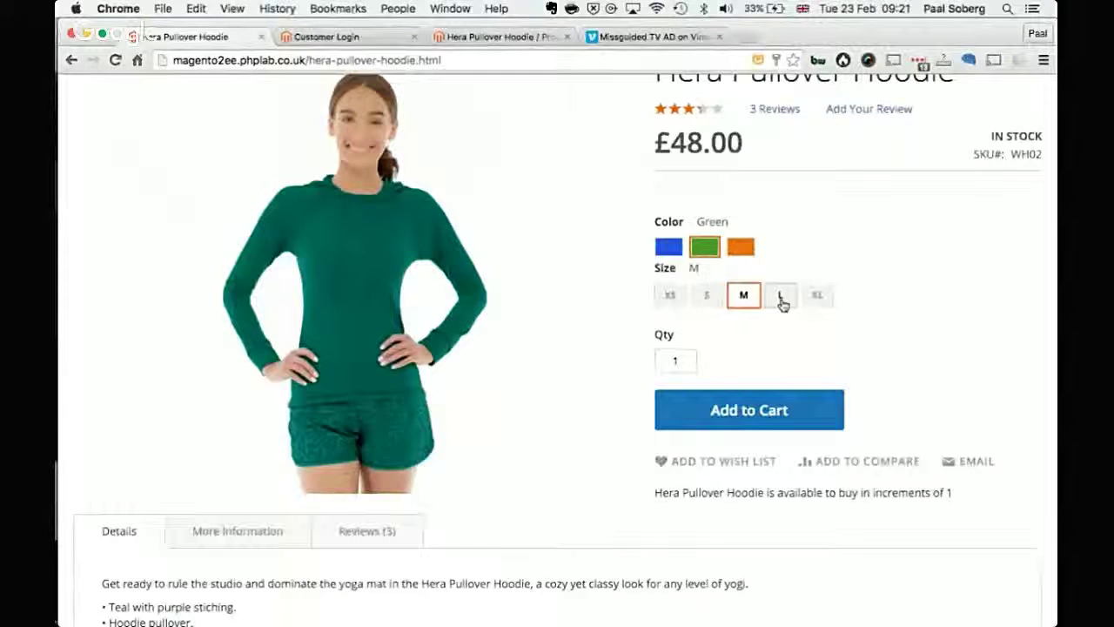
{"action": "left_click", "coordinate": [778, 298]}
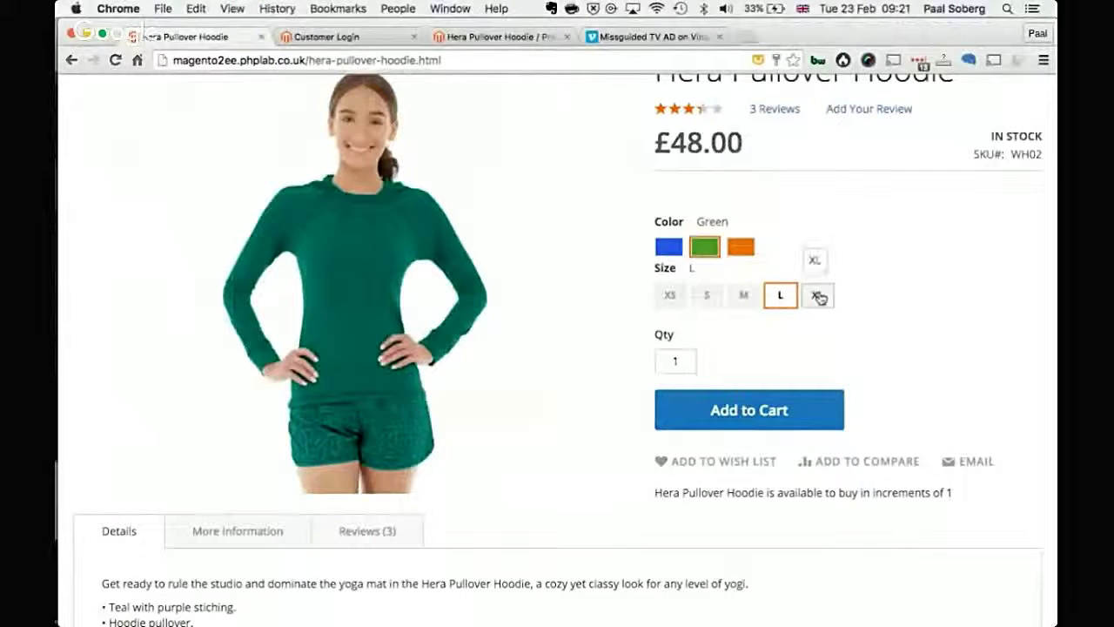
{"action": "left_click", "coordinate": [818, 297]}
{"action": "left_click", "coordinate": [707, 301]}
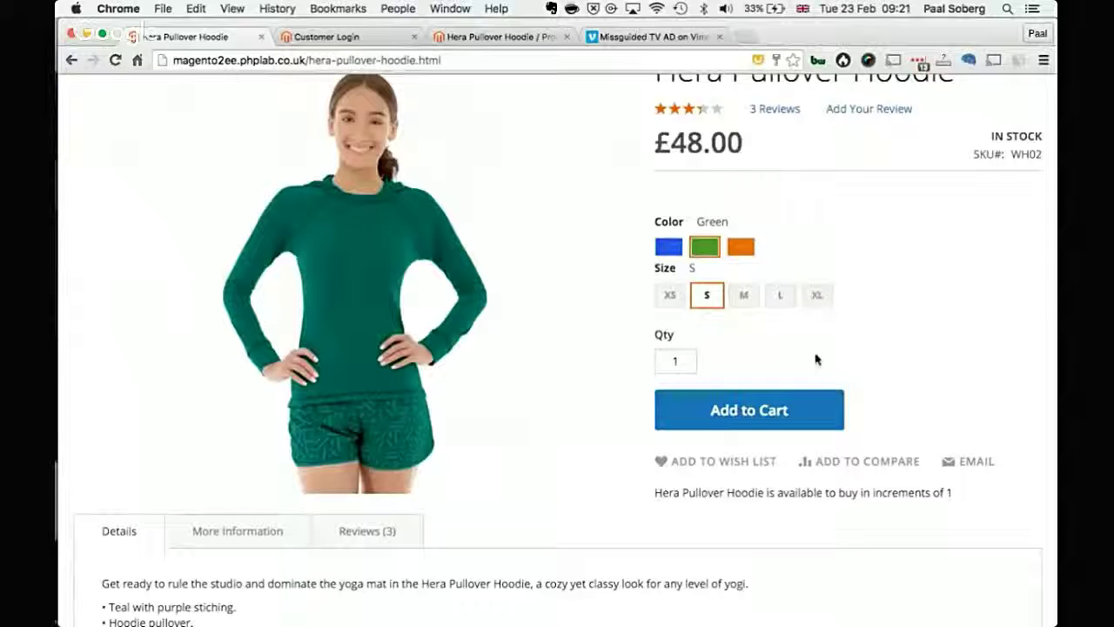
{"action": "scroll", "coordinate": [815, 360], "scroll_direction": "up", "scroll_amount": 2}
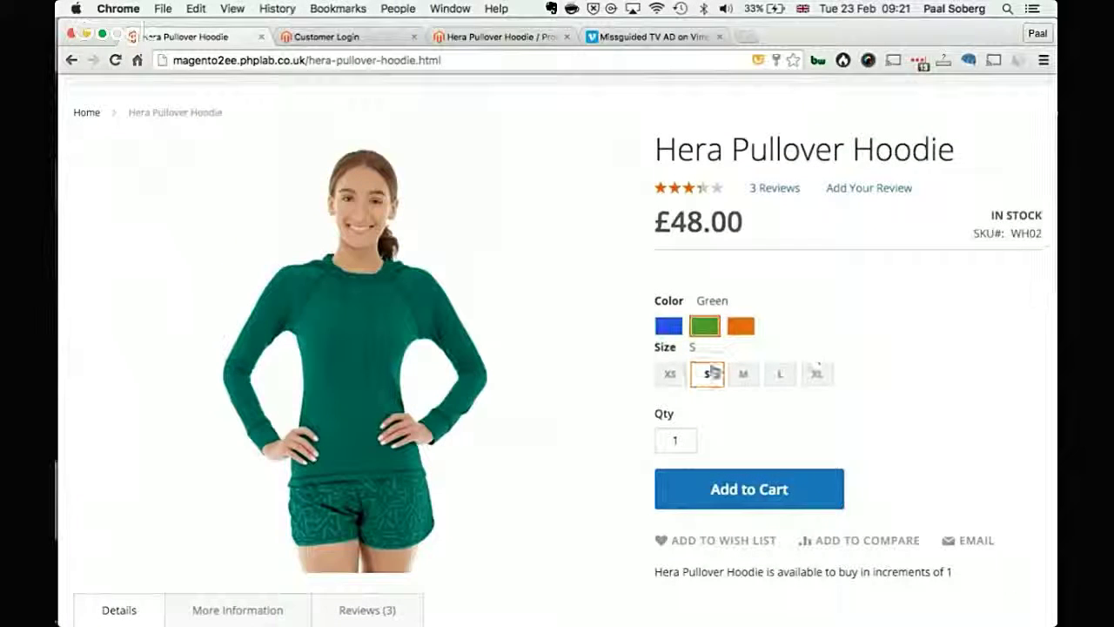
{"action": "scroll", "coordinate": [528, 144], "scroll_direction": "down", "scroll_amount": 1}
Step: Reload the product page with '?a' appended to its address
{"action": "double_click", "coordinate": [528, 67]}
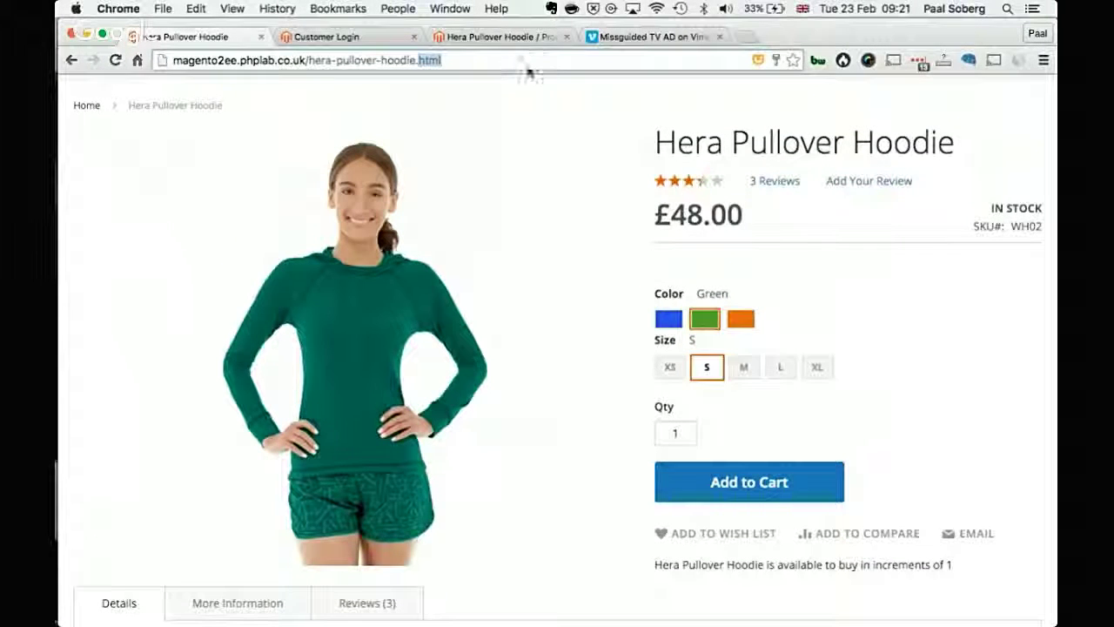
{"action": "left_click", "coordinate": [529, 60]}
{"action": "type", "text": "?a"}
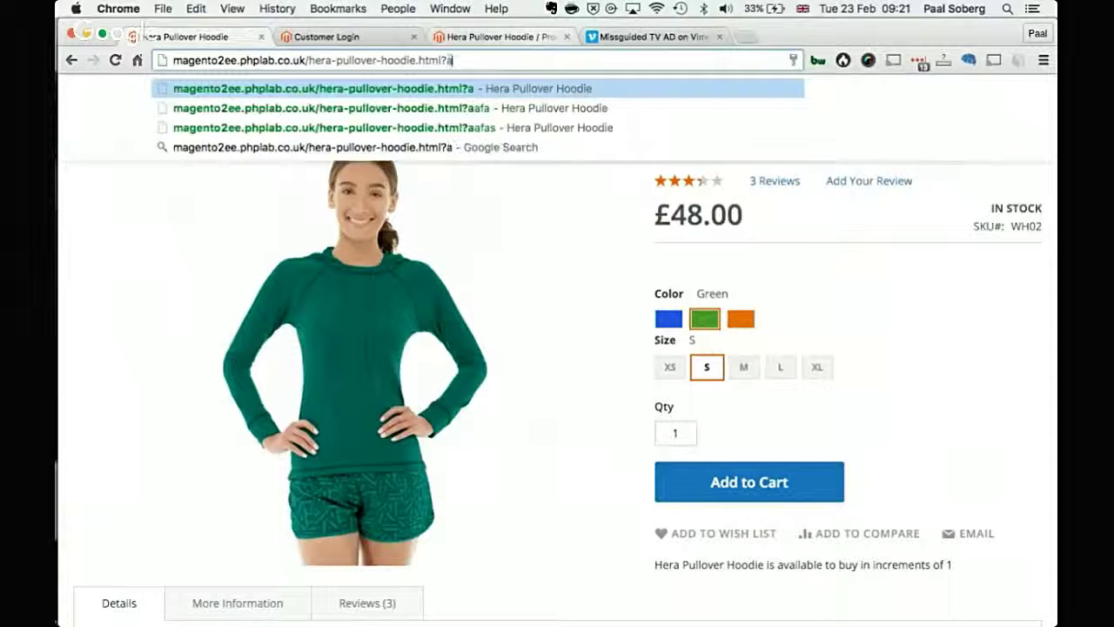
{"action": "key", "text": "Return"}
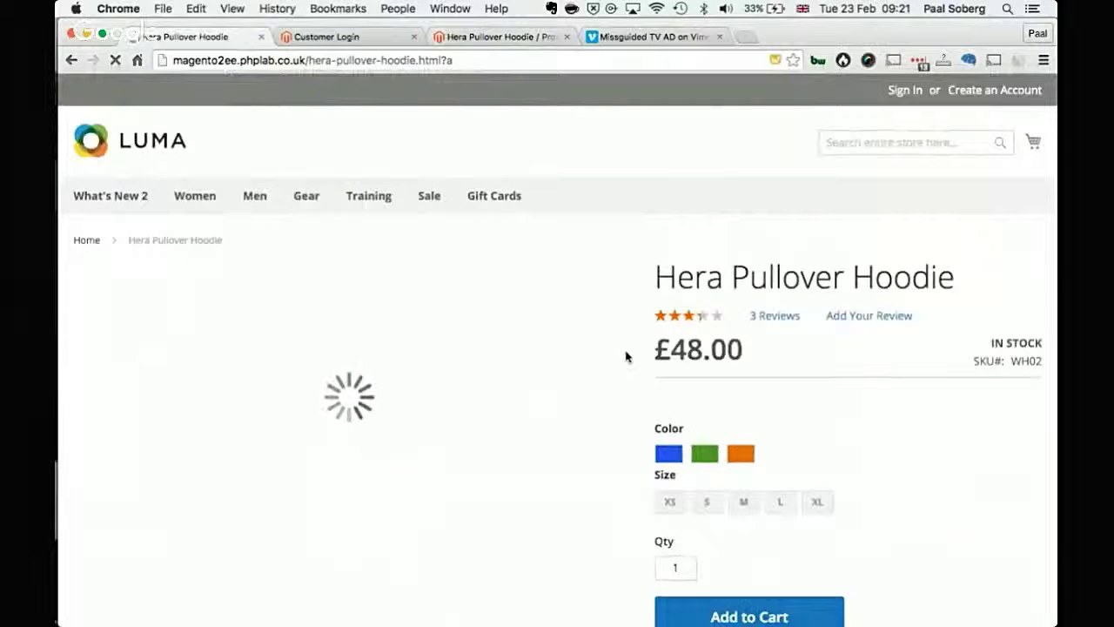
{"action": "scroll", "coordinate": [626, 356], "scroll_direction": "down", "scroll_amount": 6}
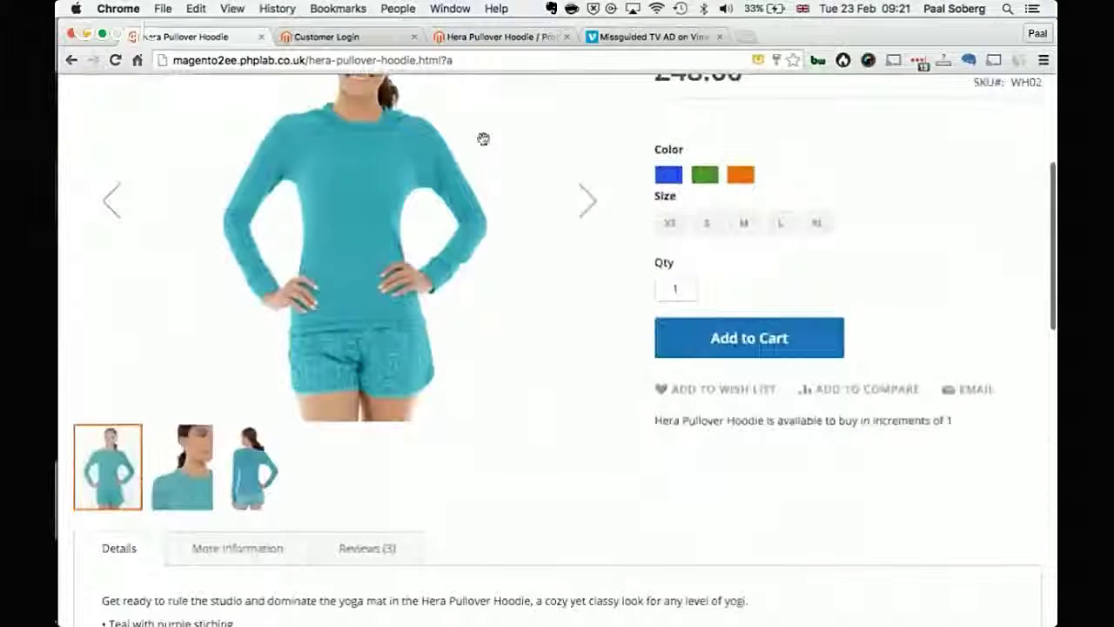
Step: Check the hoodie's admin product edit page in the other tab
{"action": "left_click", "coordinate": [449, 36]}
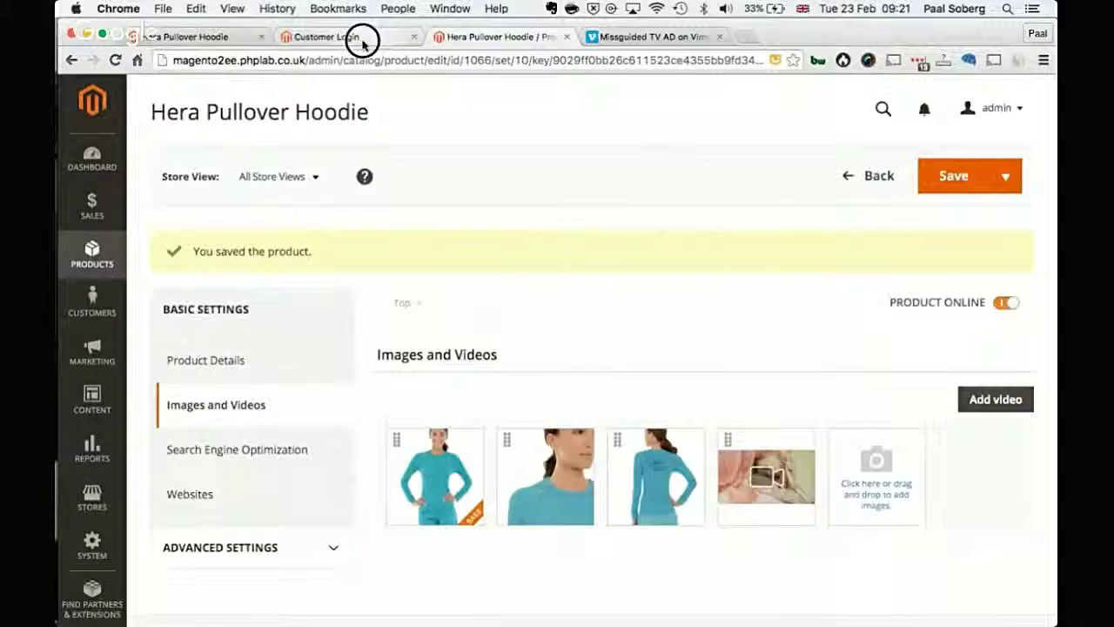
{"action": "left_click", "coordinate": [362, 41]}
{"action": "left_click", "coordinate": [455, 37]}
{"action": "scroll", "coordinate": [510, 229], "scroll_direction": "down", "scroll_amount": 2}
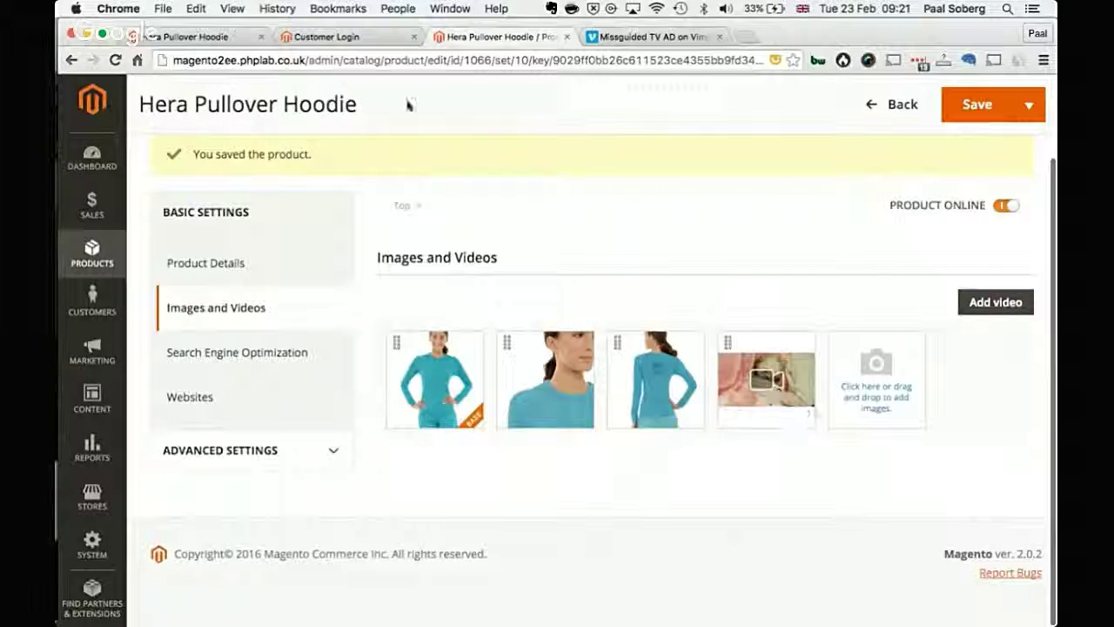
Step: Reload the storefront page again and bring up the new product video in the gallery
{"action": "key", "text": "super+1"}
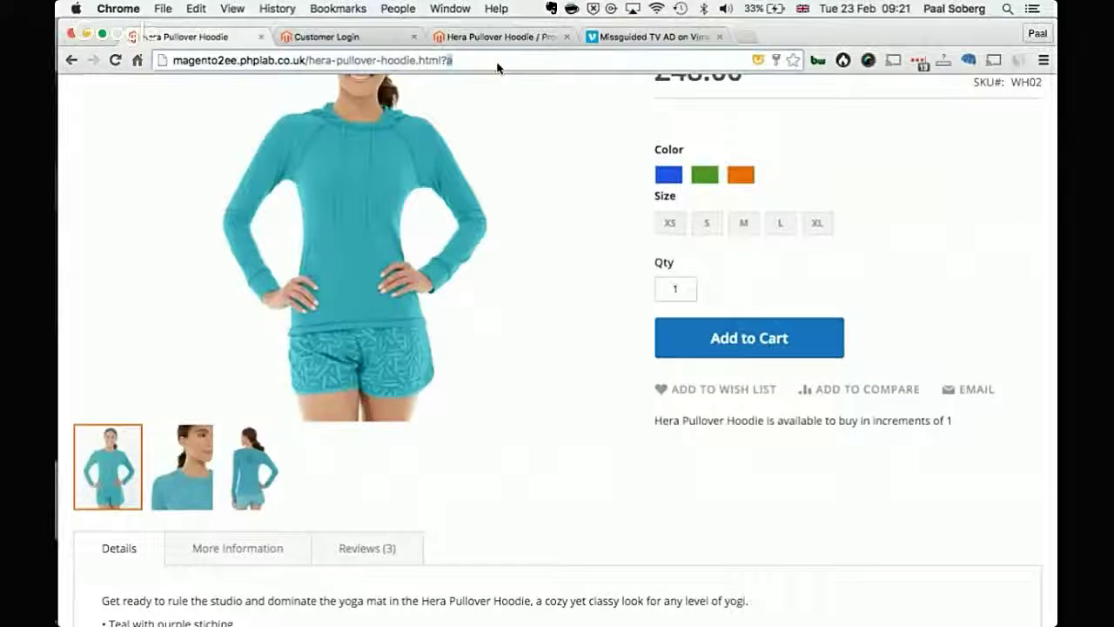
{"action": "type", "text": "ad"}
{"action": "key", "text": "Return"}
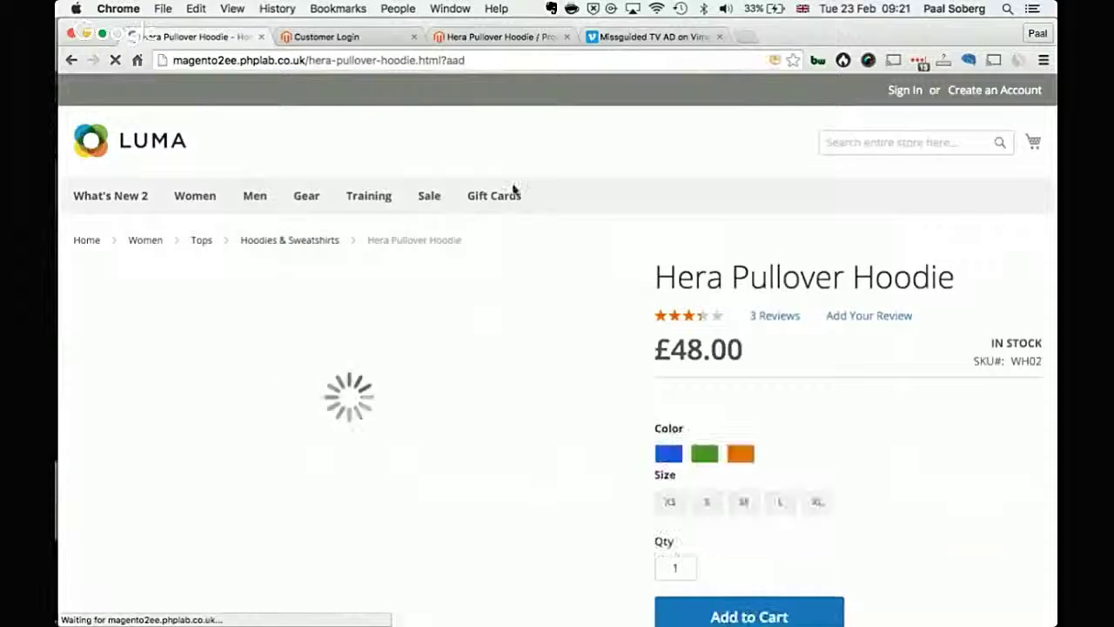
{"action": "scroll", "coordinate": [515, 190], "scroll_direction": "down", "scroll_amount": 1}
{"action": "scroll", "coordinate": [572, 292], "scroll_direction": "down", "scroll_amount": 1}
{"action": "scroll", "coordinate": [573, 292], "scroll_direction": "down", "scroll_amount": 2}
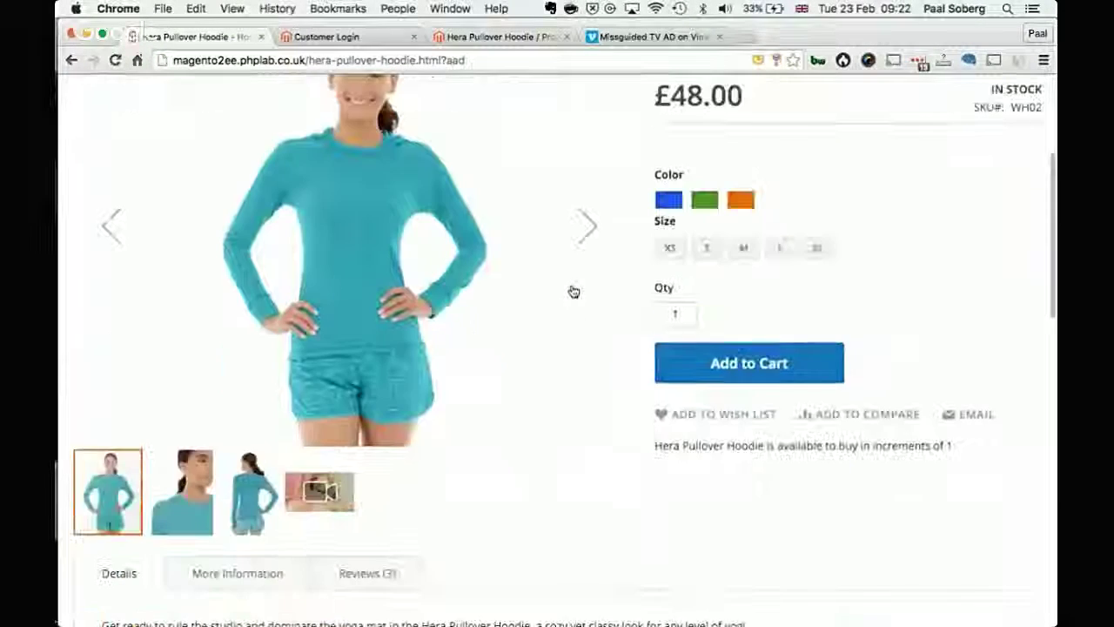
{"action": "scroll", "coordinate": [514, 393], "scroll_direction": "down", "scroll_amount": 1}
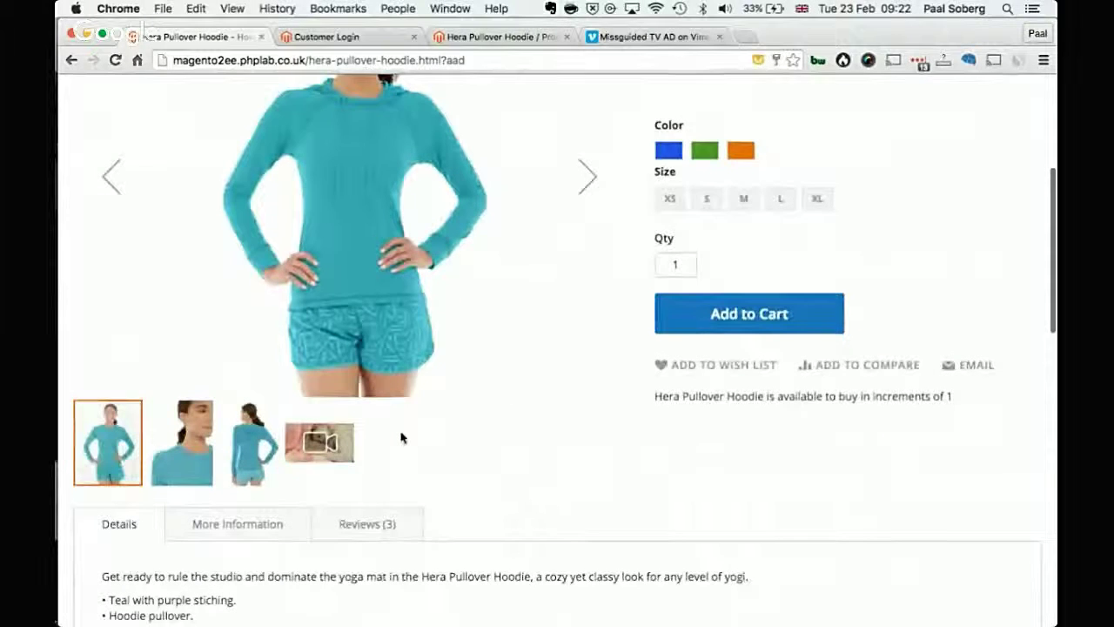
{"action": "scroll", "coordinate": [400, 438], "scroll_direction": "up", "scroll_amount": 1}
{"action": "scroll", "coordinate": [351, 473], "scroll_direction": "up", "scroll_amount": 1}
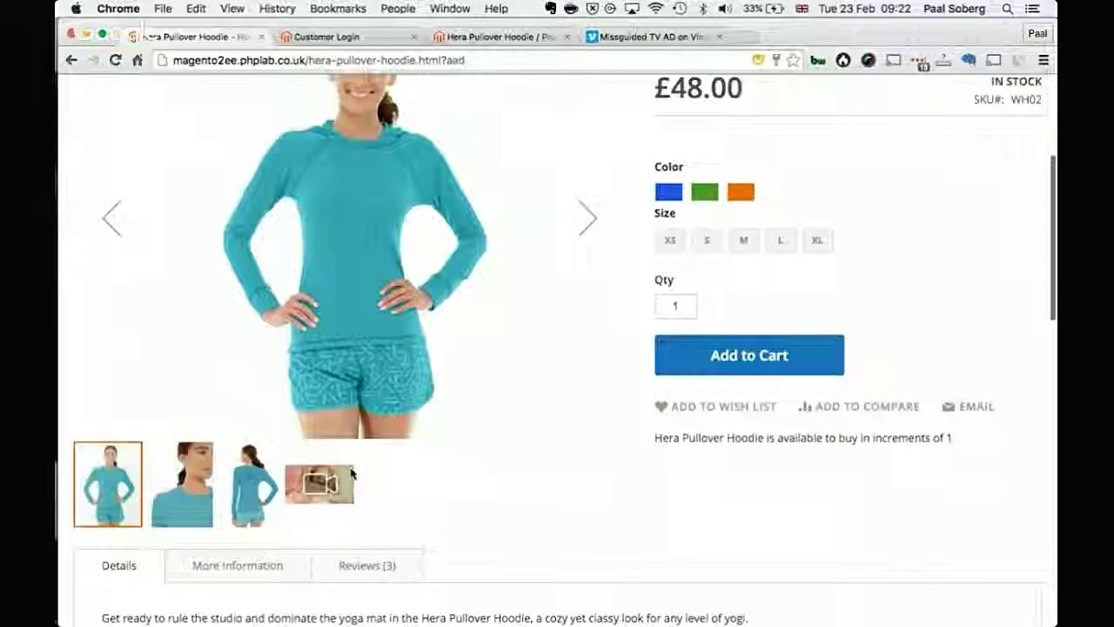
{"action": "left_click", "coordinate": [319, 499]}
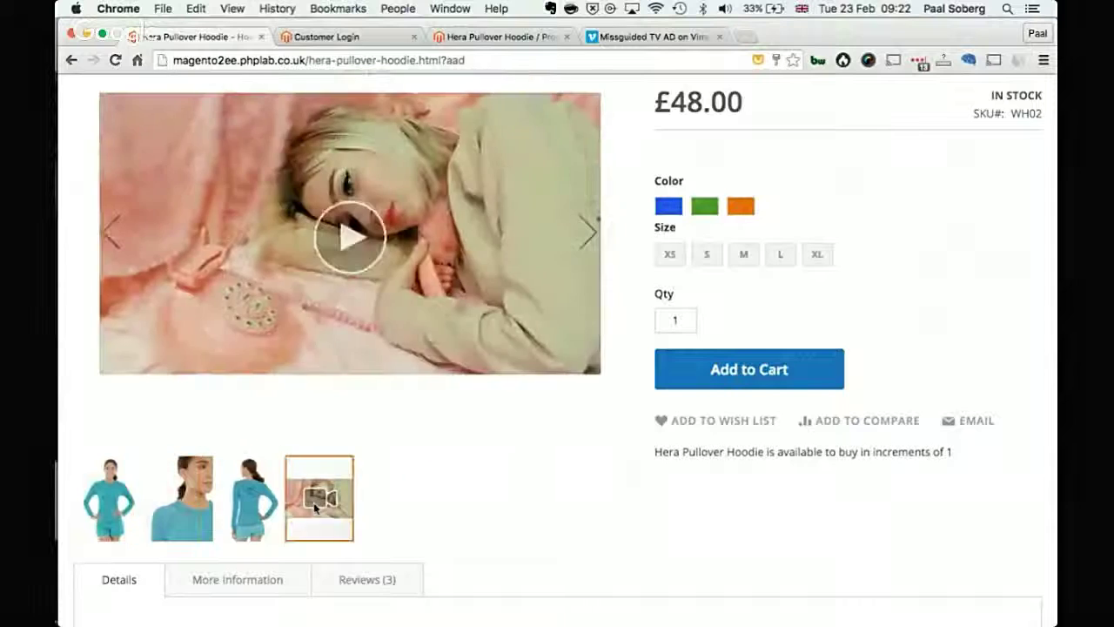
Step: Play and pause the Vimeo video, then show the face close-up and front full-body photos
{"action": "scroll", "coordinate": [313, 507], "scroll_direction": "up", "scroll_amount": 3}
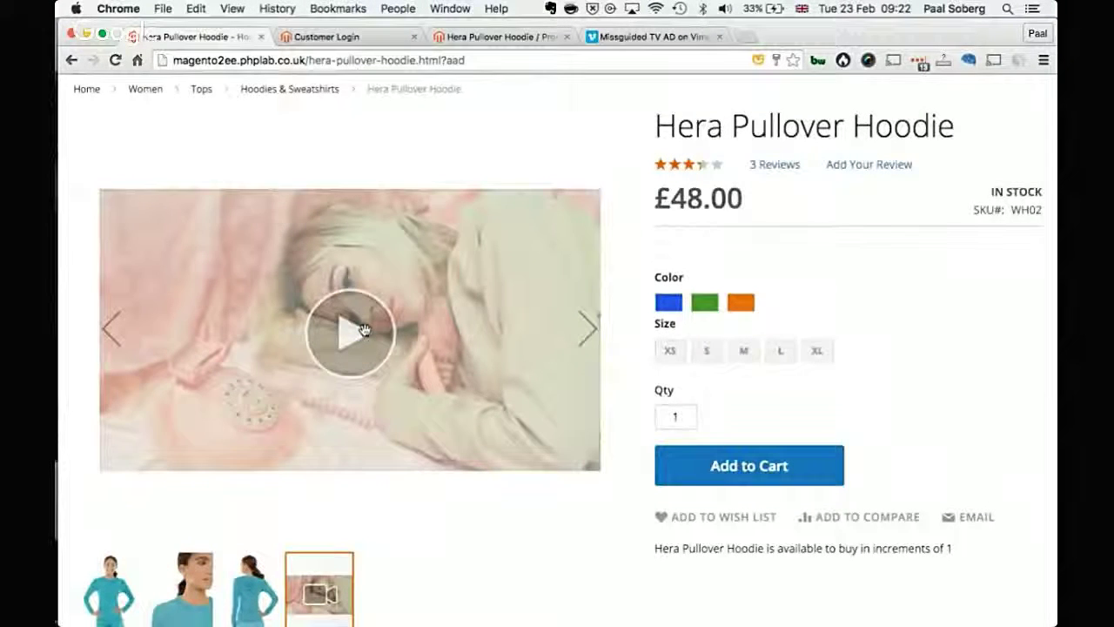
{"action": "left_click", "coordinate": [364, 329]}
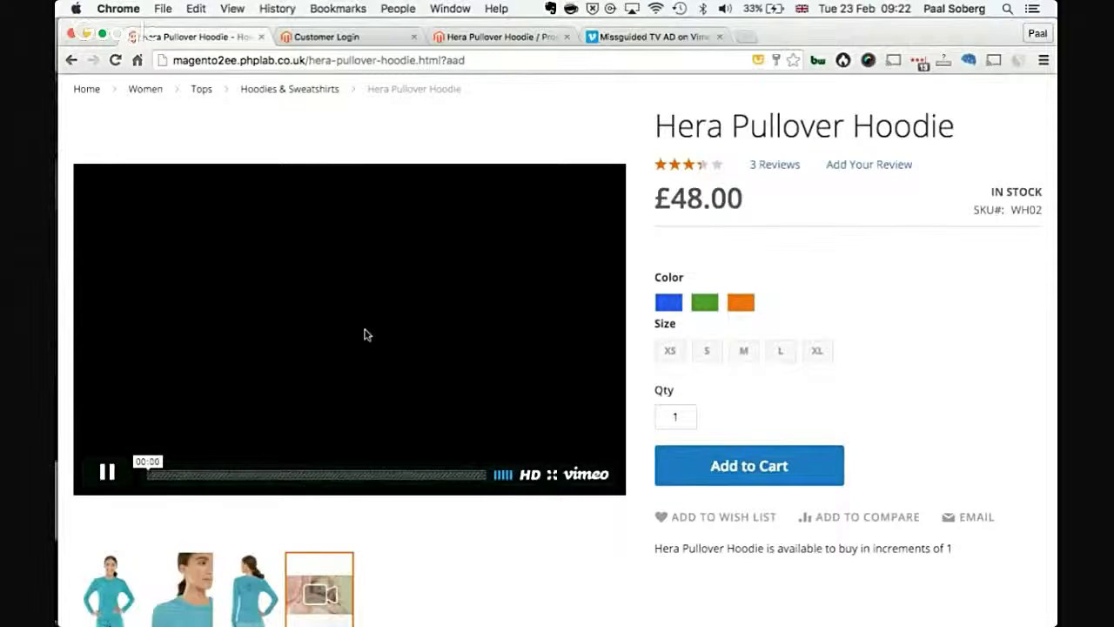
{"action": "left_click", "coordinate": [107, 474]}
{"action": "left_click", "coordinate": [196, 588]}
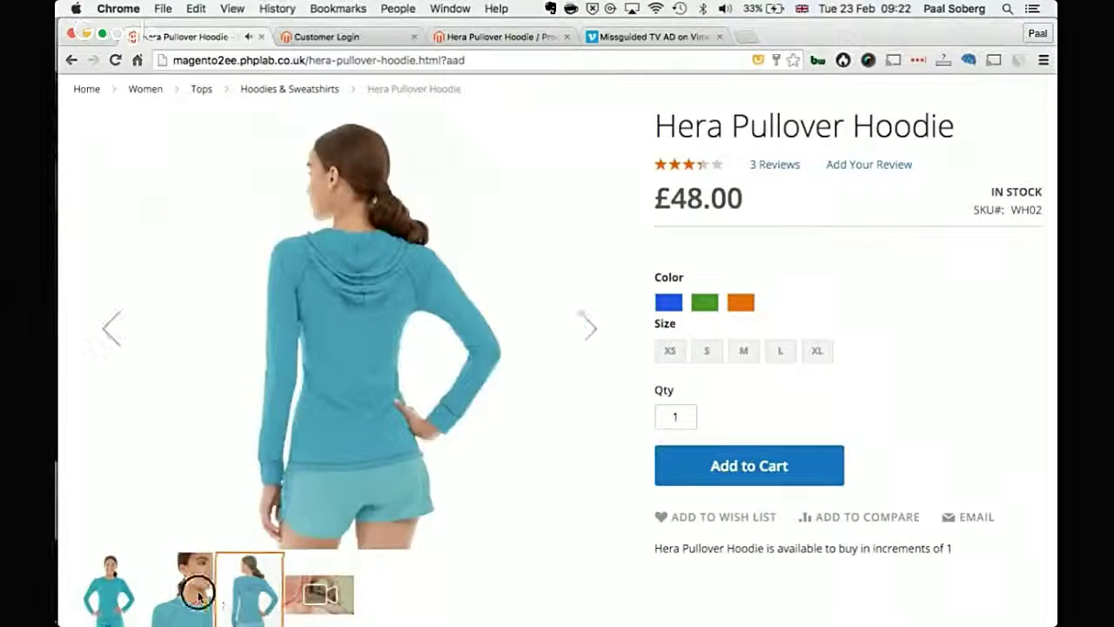
{"action": "left_click", "coordinate": [135, 595]}
{"action": "scroll", "coordinate": [287, 604], "scroll_direction": "down", "scroll_amount": 1}
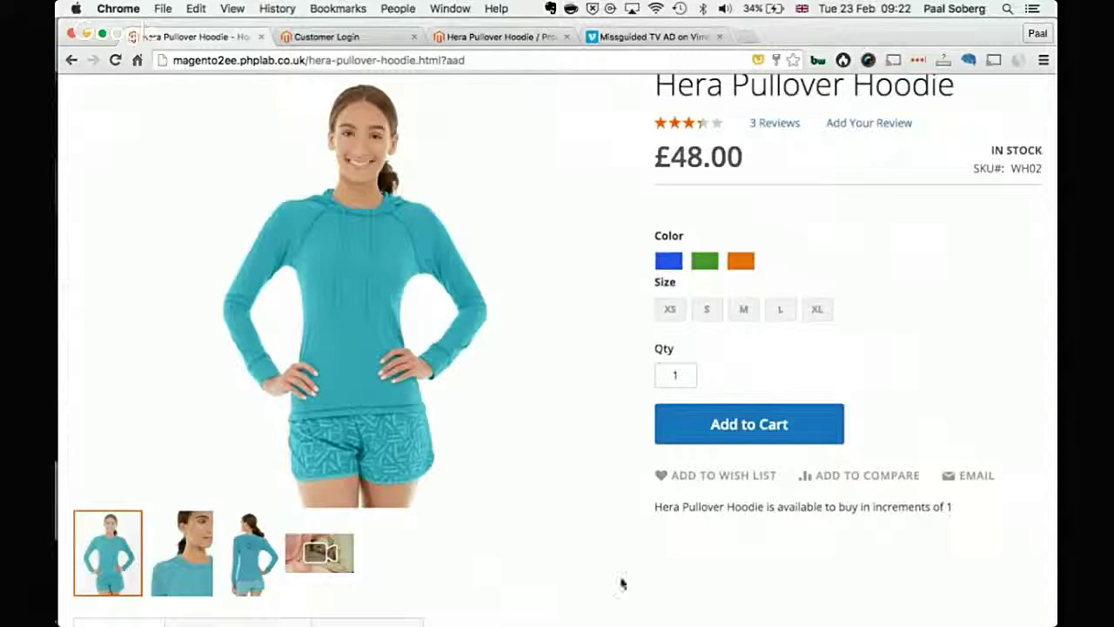
Step: Select Green and size S, then view the 3 Reviews, More Information and Details sections
{"action": "left_click", "coordinate": [712, 261]}
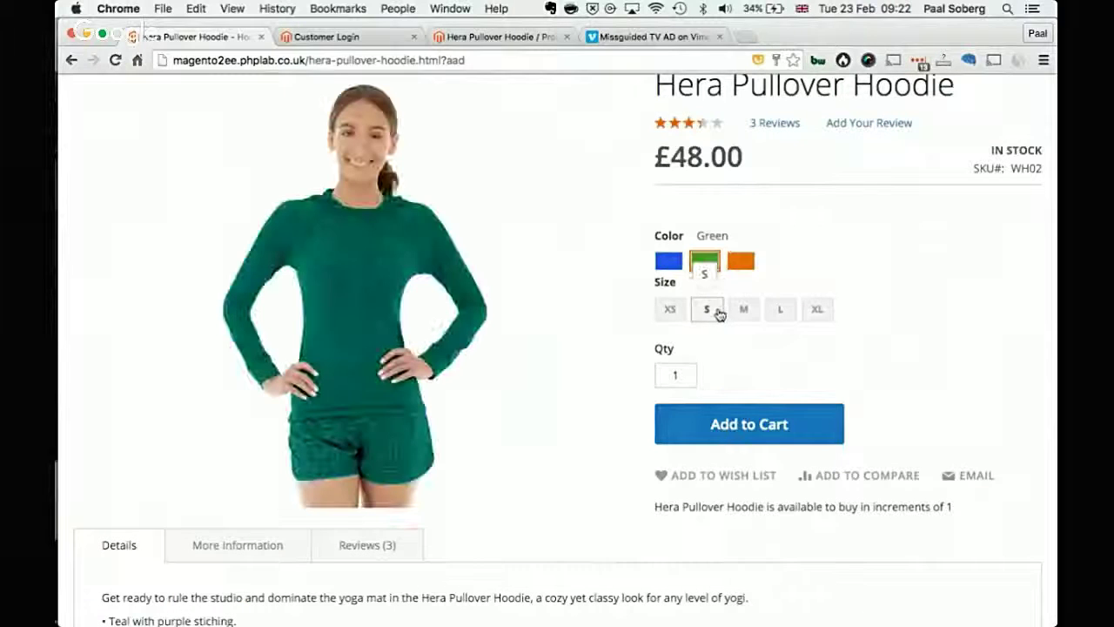
{"action": "left_click", "coordinate": [708, 310]}
{"action": "scroll", "coordinate": [914, 420], "scroll_direction": "down", "scroll_amount": 5}
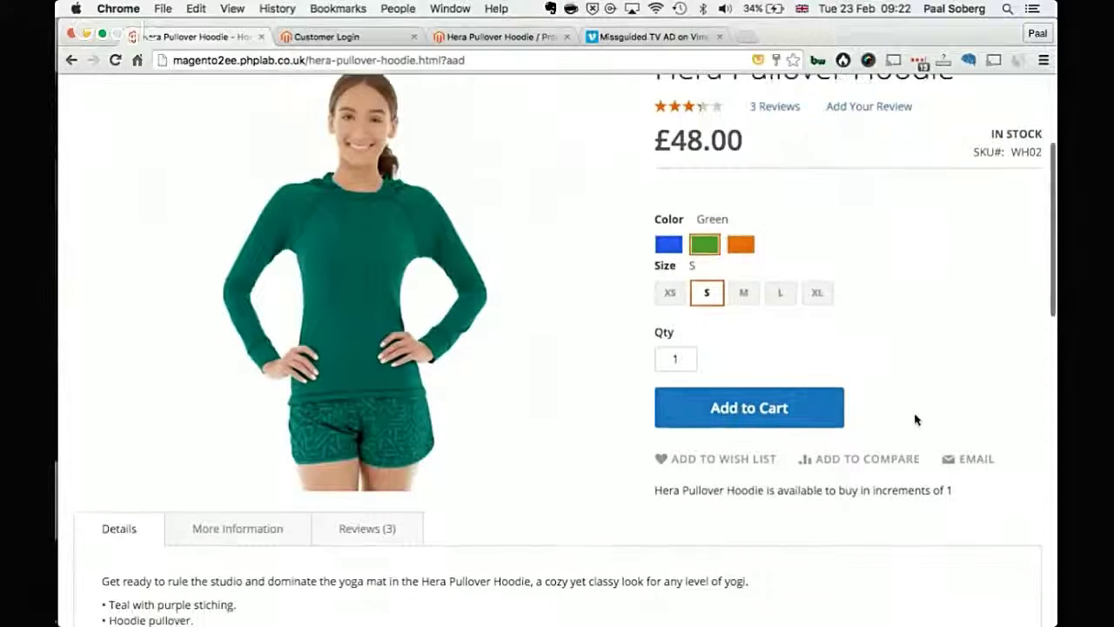
{"action": "scroll", "coordinate": [916, 420], "scroll_direction": "up", "scroll_amount": 6}
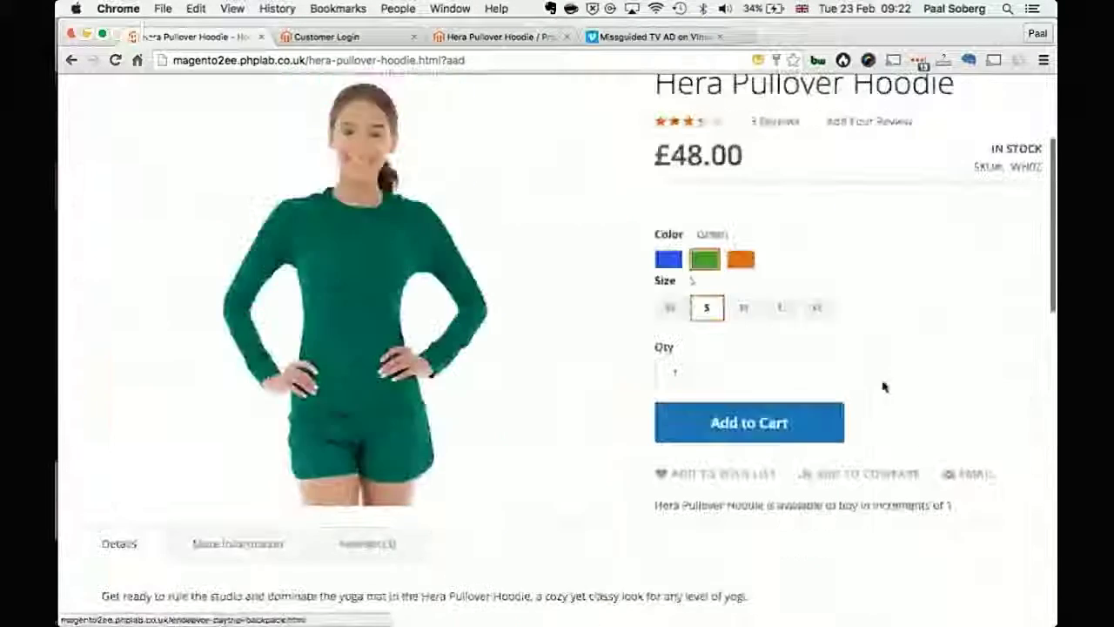
{"action": "left_click", "coordinate": [759, 119]}
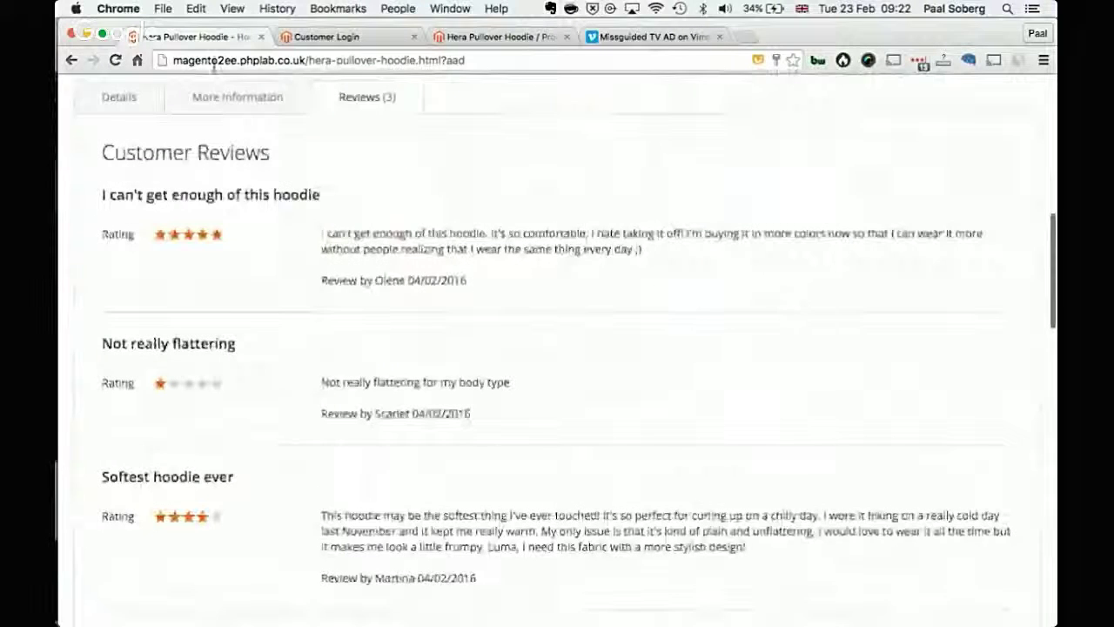
{"action": "left_click", "coordinate": [224, 102]}
{"action": "left_click", "coordinate": [125, 110]}
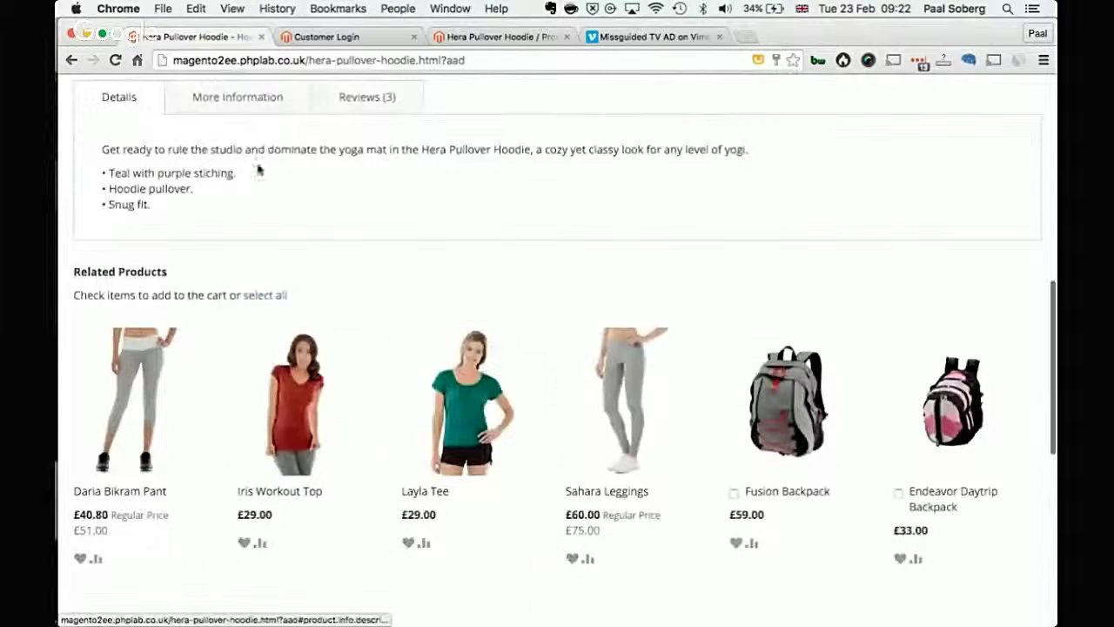
{"action": "scroll", "coordinate": [282, 240], "scroll_direction": "down", "scroll_amount": 2}
{"action": "scroll", "coordinate": [282, 240], "scroll_direction": "down", "scroll_amount": 1}
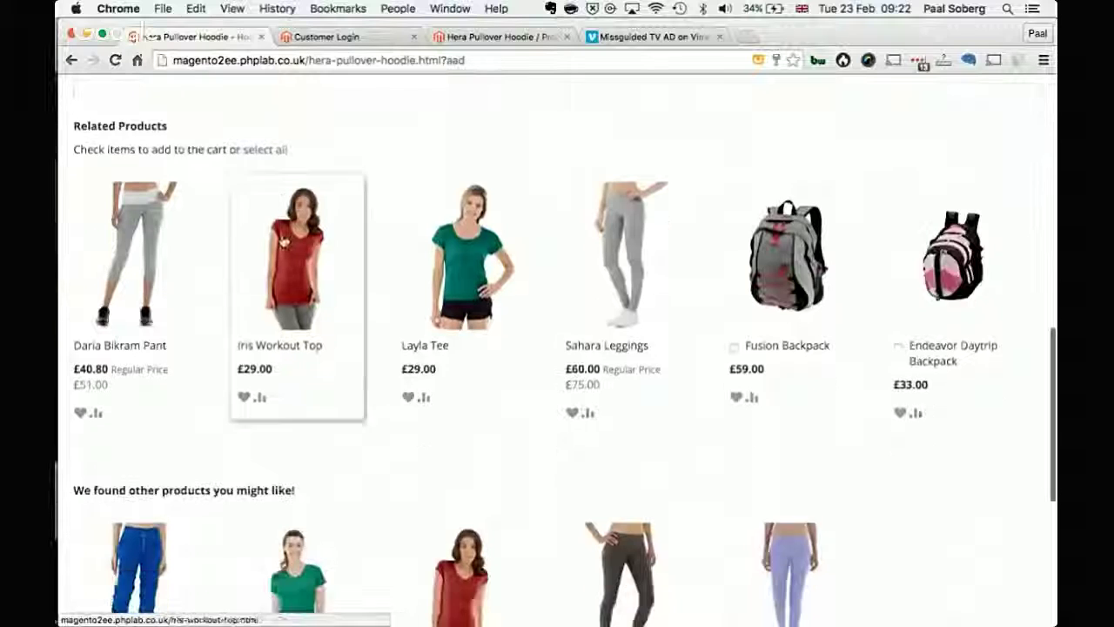
{"action": "scroll", "coordinate": [333, 296], "scroll_direction": "down", "scroll_amount": 2}
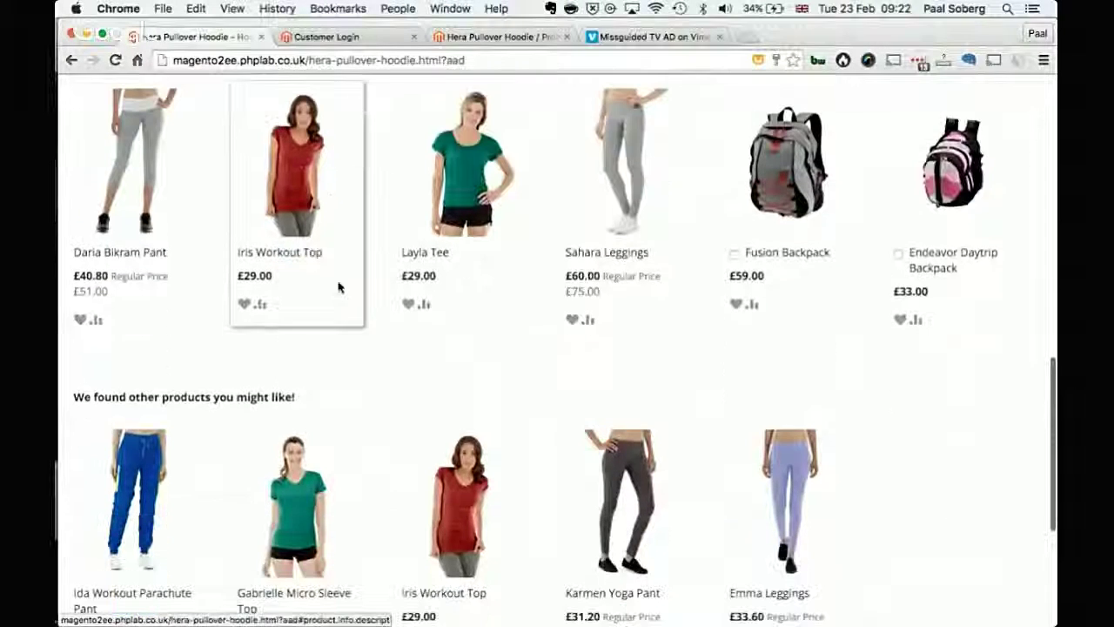
Step: Tick the Fusion Backpack and add the green size S hoodie to the cart
{"action": "left_click", "coordinate": [733, 254]}
{"action": "scroll", "coordinate": [913, 410], "scroll_direction": "down", "scroll_amount": 3}
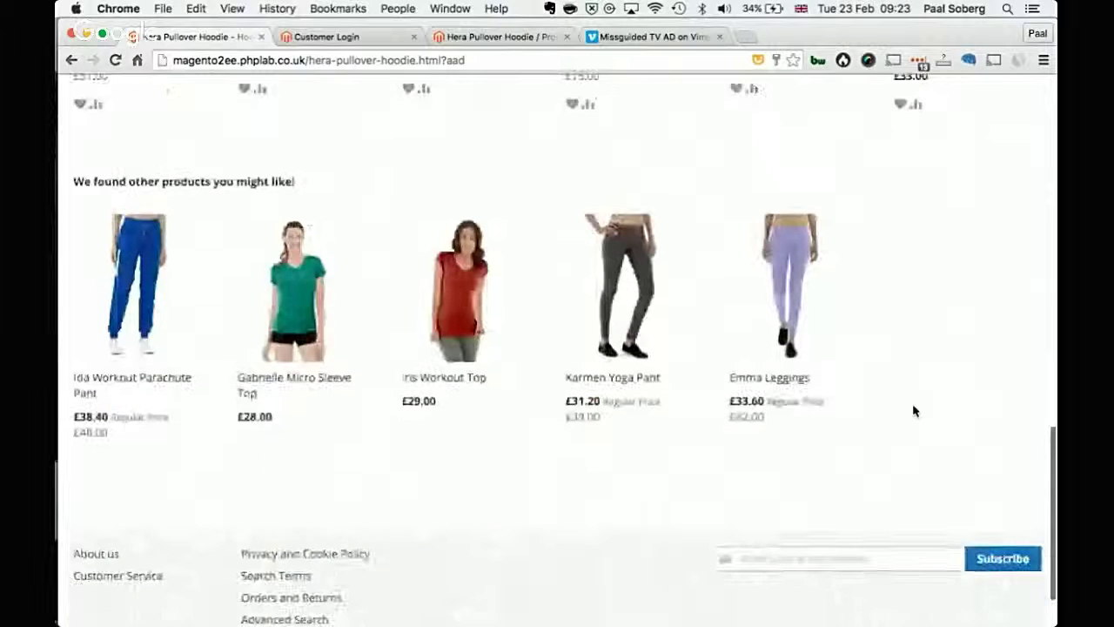
{"action": "scroll", "coordinate": [913, 411], "scroll_direction": "up", "scroll_amount": 15}
{"action": "scroll", "coordinate": [836, 488], "scroll_direction": "down", "scroll_amount": 1}
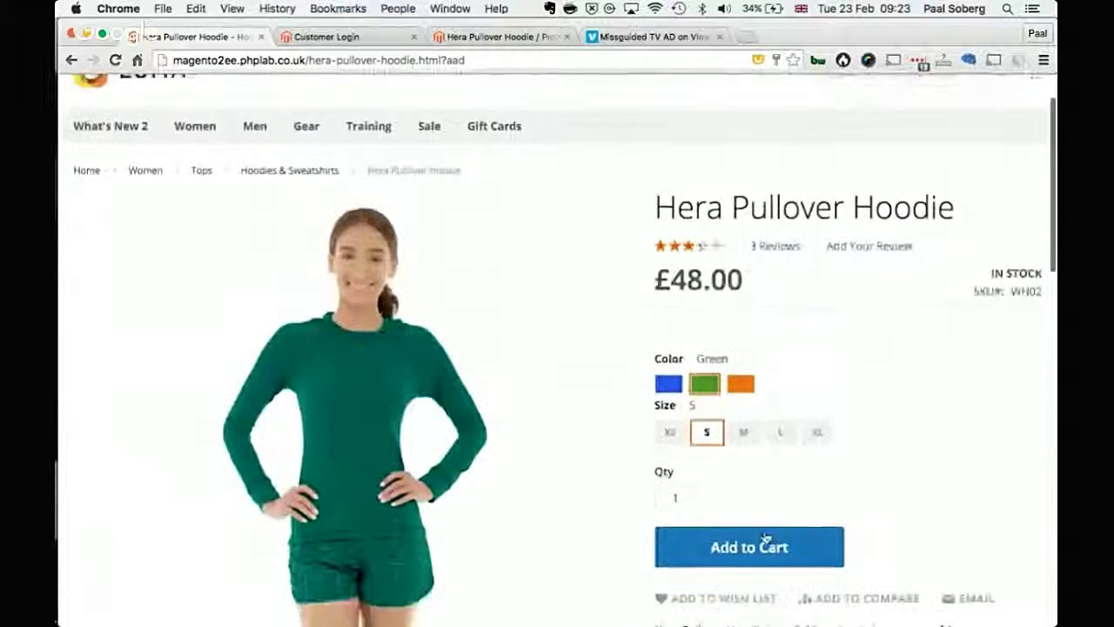
{"action": "left_click", "coordinate": [765, 546]}
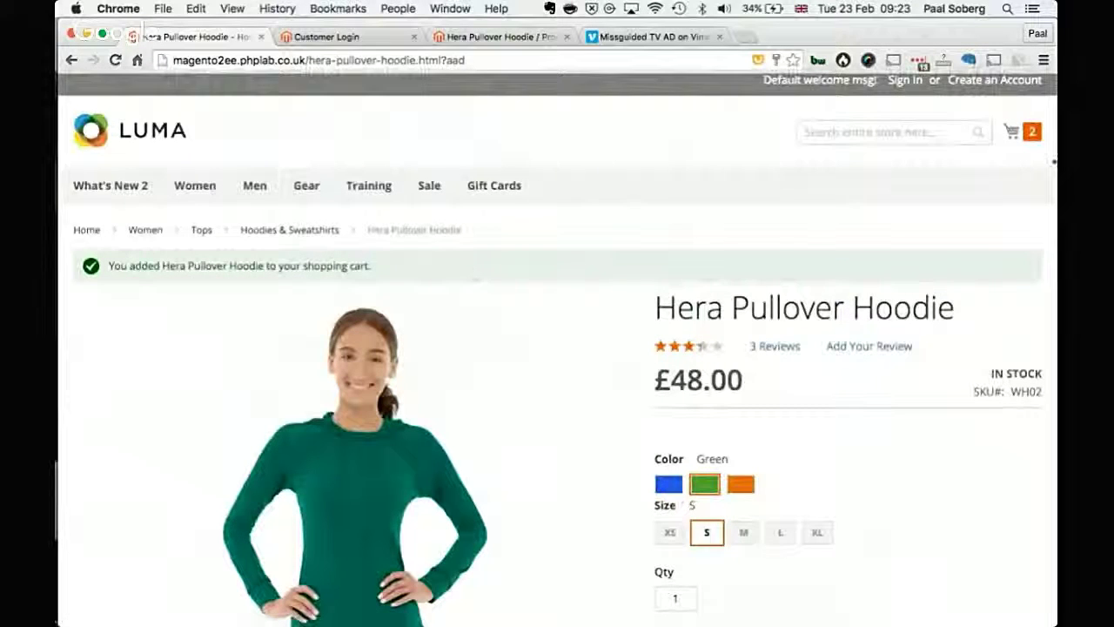
Step: Open the full shopping cart page and scroll through the two items totalling £107.00
{"action": "left_click", "coordinate": [1034, 130]}
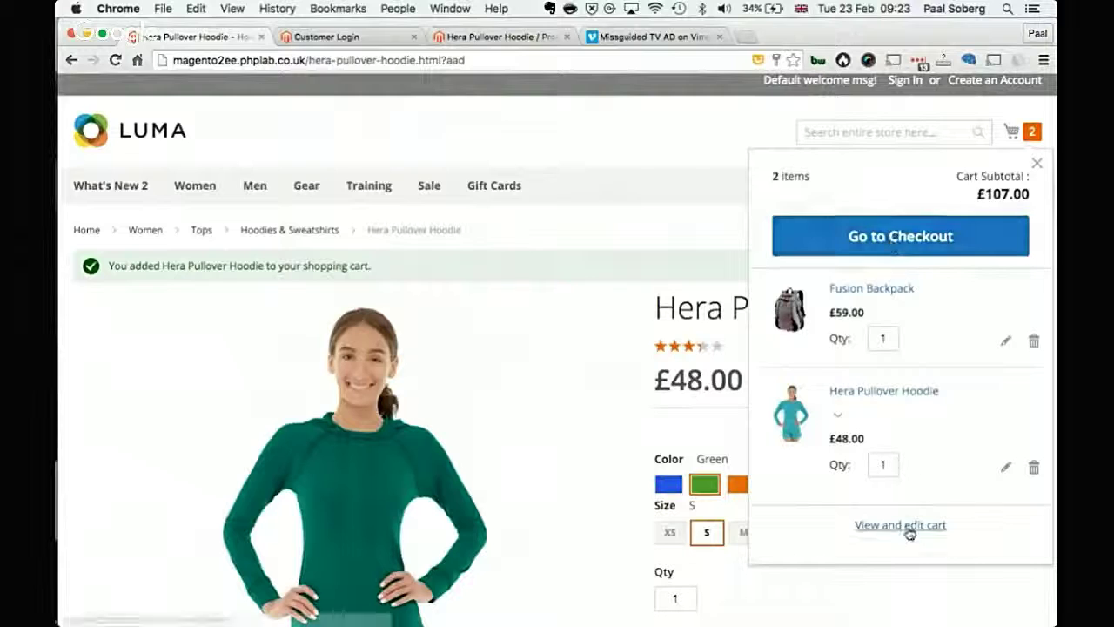
{"action": "left_click", "coordinate": [877, 528]}
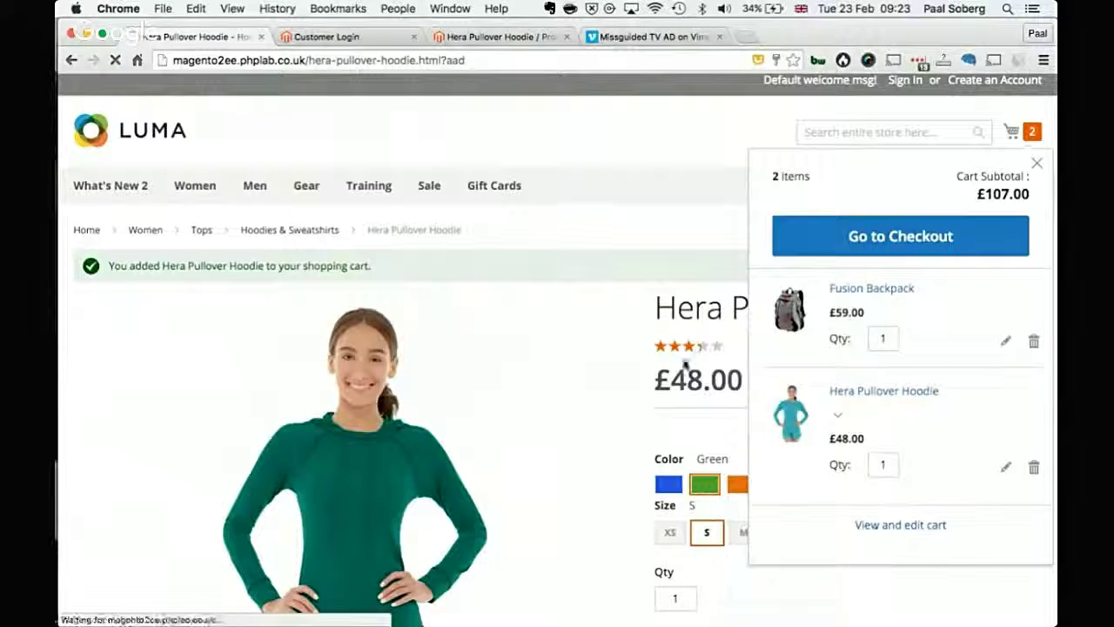
{"action": "scroll", "coordinate": [474, 385], "scroll_direction": "down", "scroll_amount": 2}
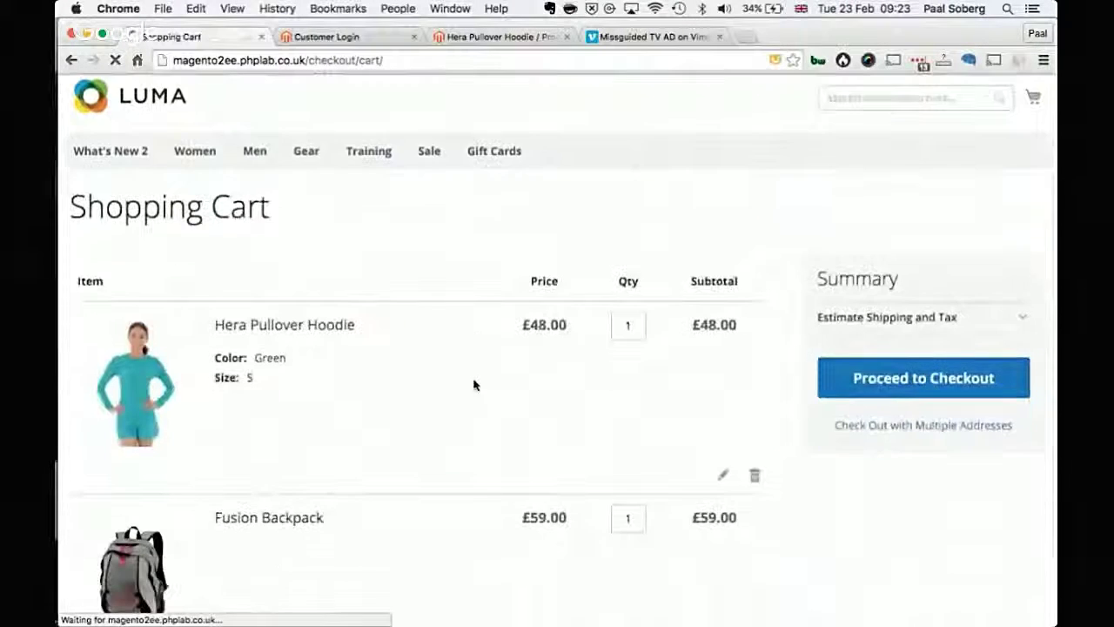
{"action": "scroll", "coordinate": [475, 385], "scroll_direction": "down", "scroll_amount": 4}
{"action": "scroll", "coordinate": [937, 499], "scroll_direction": "up", "scroll_amount": 5}
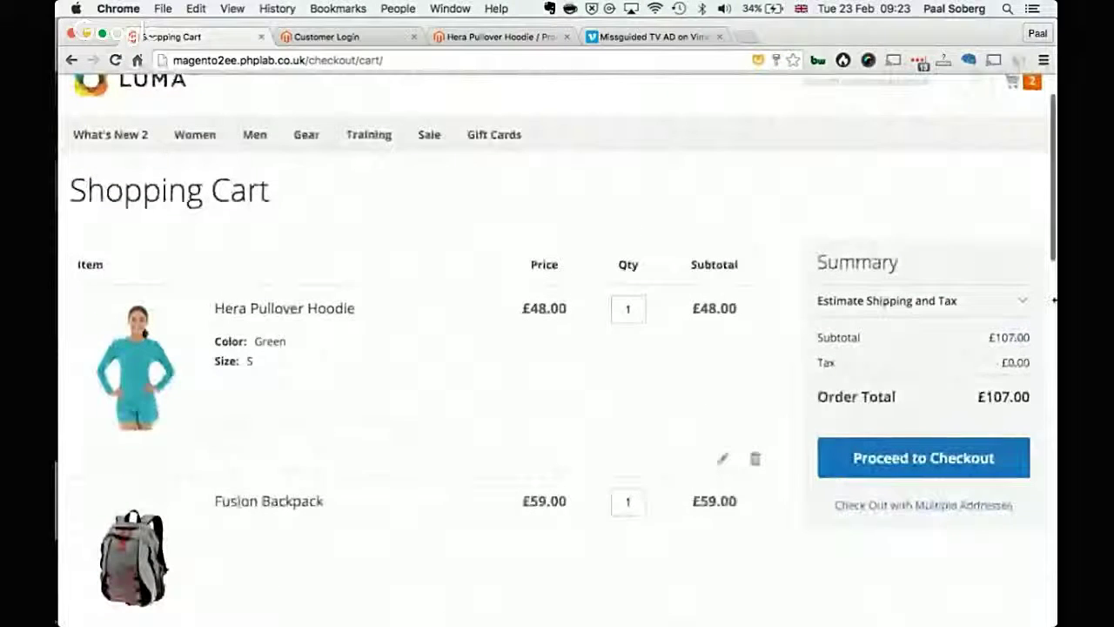
{"action": "scroll", "coordinate": [749, 333], "scroll_direction": "down", "scroll_amount": 1}
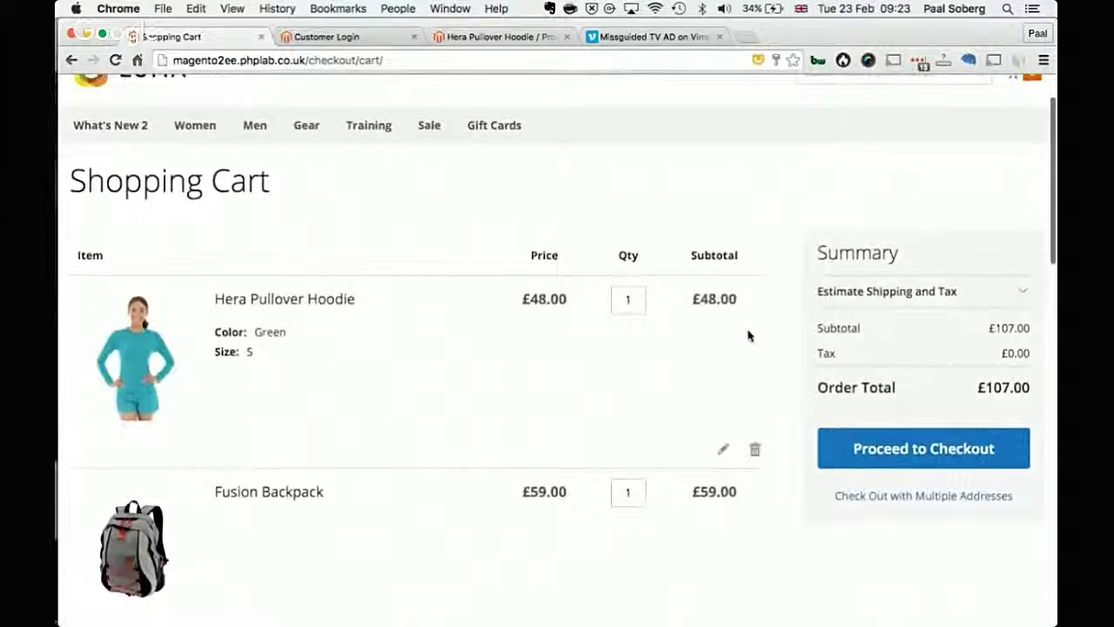
{"action": "scroll", "coordinate": [748, 335], "scroll_direction": "down", "scroll_amount": 10}
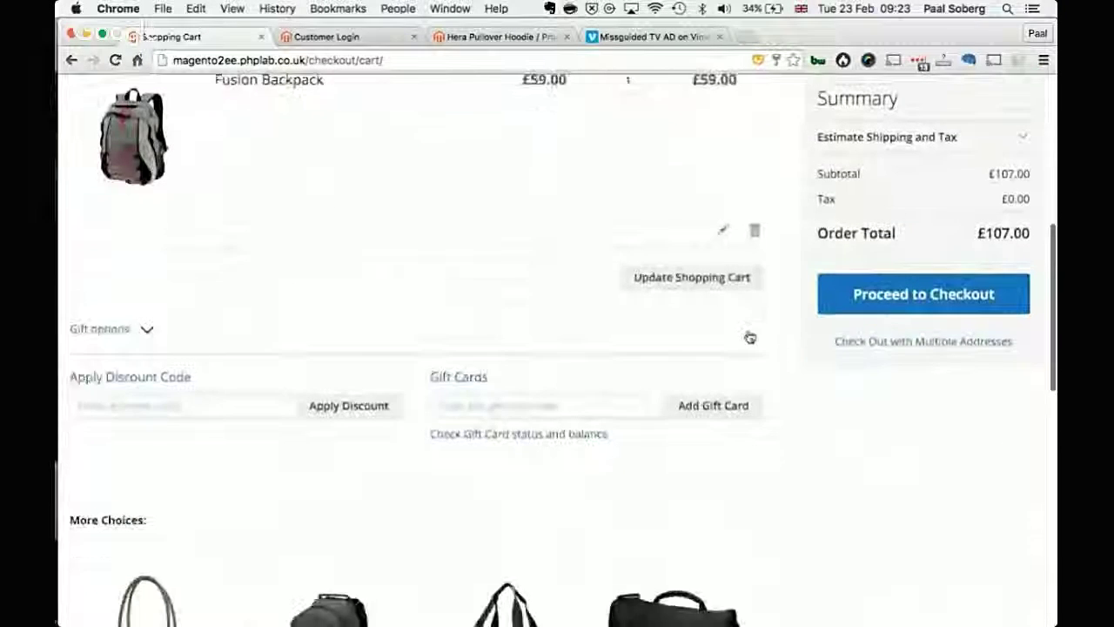
{"action": "scroll", "coordinate": [748, 336], "scroll_direction": "down", "scroll_amount": 5}
{"action": "scroll", "coordinate": [374, 335], "scroll_direction": "down", "scroll_amount": 3}
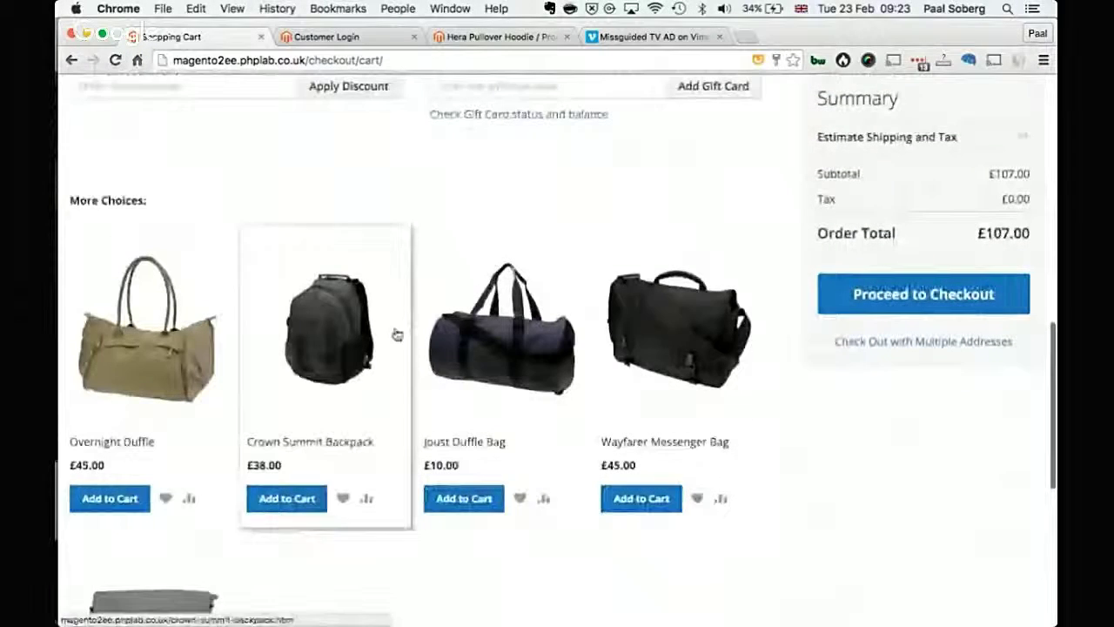
{"action": "scroll", "coordinate": [842, 493], "scroll_direction": "down", "scroll_amount": 4}
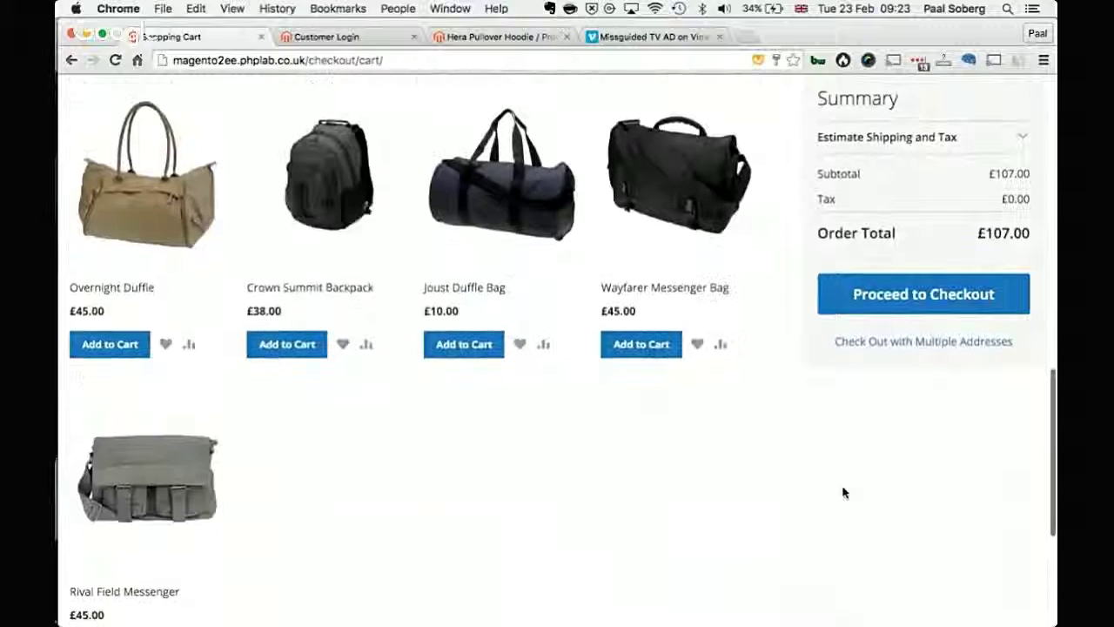
{"action": "scroll", "coordinate": [842, 493], "scroll_direction": "down", "scroll_amount": 4}
{"action": "scroll", "coordinate": [842, 492], "scroll_direction": "up", "scroll_amount": 20}
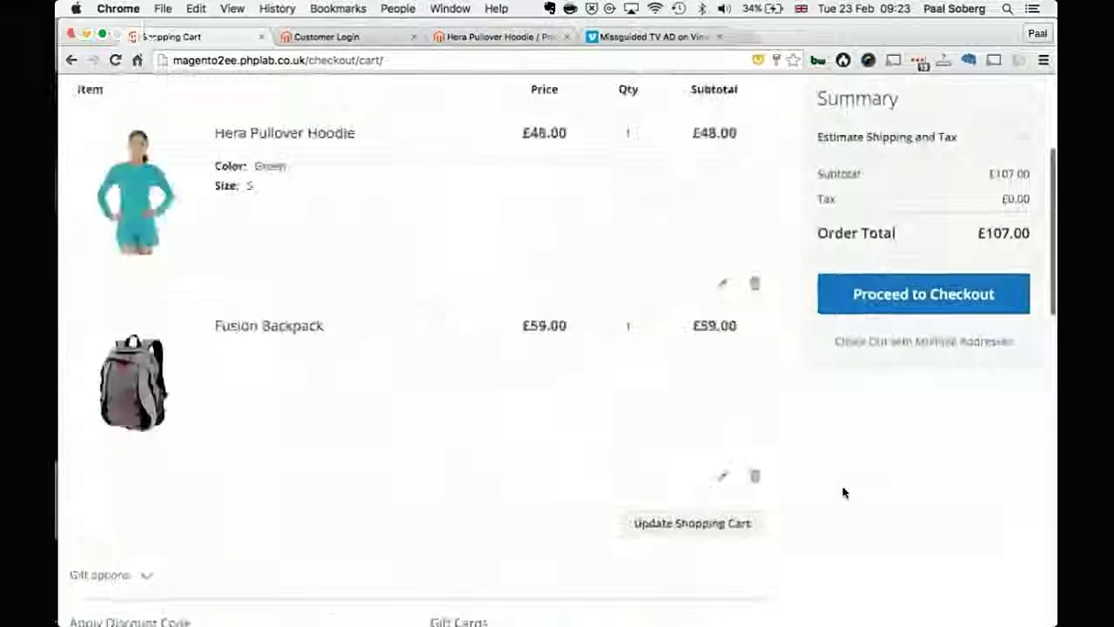
{"action": "scroll", "coordinate": [842, 493], "scroll_direction": "up", "scroll_amount": 4}
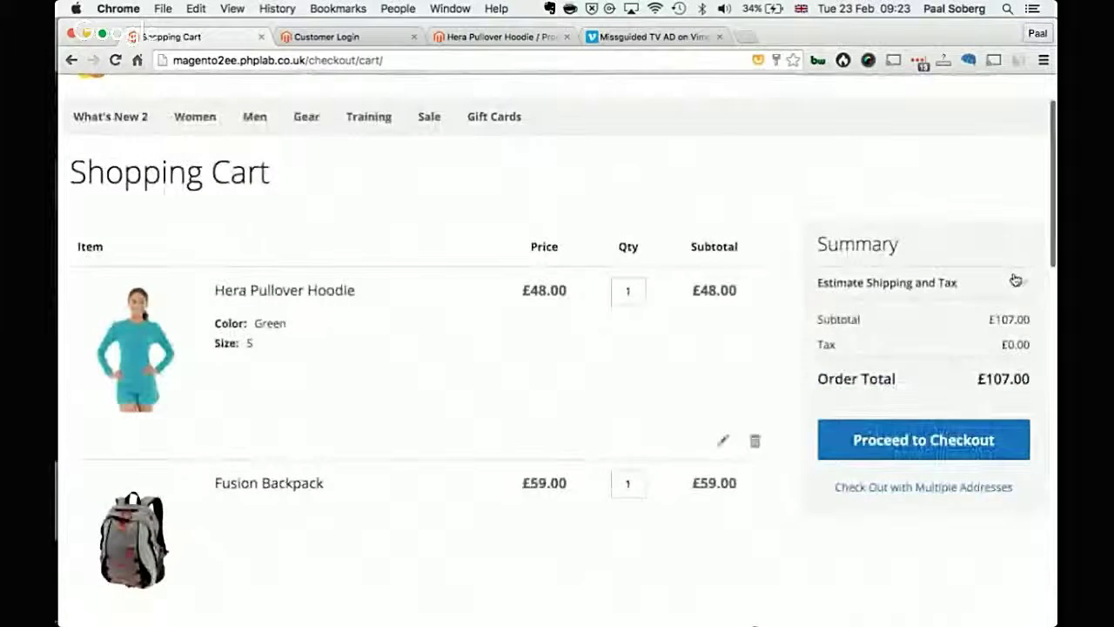
Step: Show and hide Estimate Shipping and Tax, then proceed to checkout
{"action": "left_click", "coordinate": [1015, 279]}
{"action": "left_click", "coordinate": [1014, 278]}
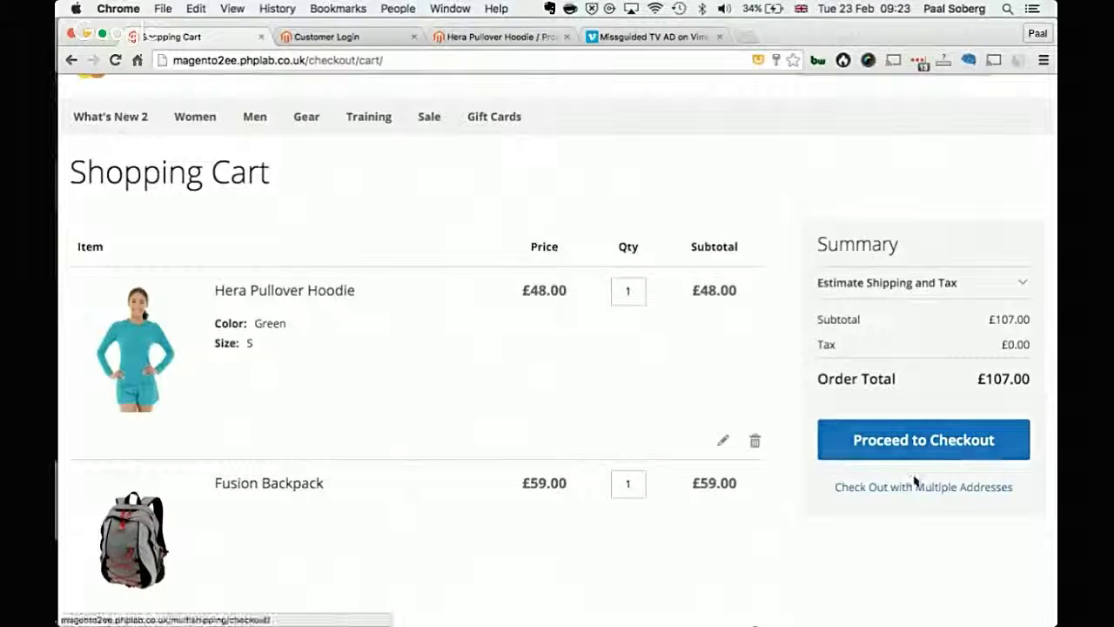
{"action": "left_click", "coordinate": [895, 459]}
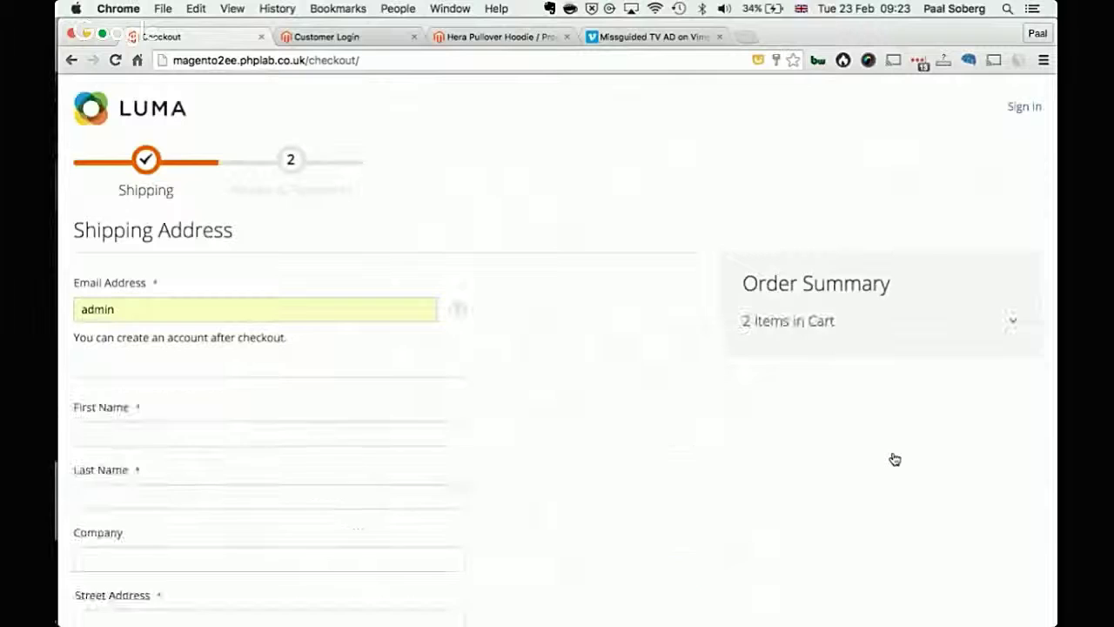
Step: Clear the autofilled Email Address and enter the customer's e-mail address
{"action": "left_click", "coordinate": [296, 311]}
{"action": "key", "text": "BackSpace"}
{"action": "key", "text": "BackSpace"}
{"action": "key", "text": "BackSpace"}
{"action": "key", "text": "BackSpace"}
{"action": "key", "text": "BackSpace"}
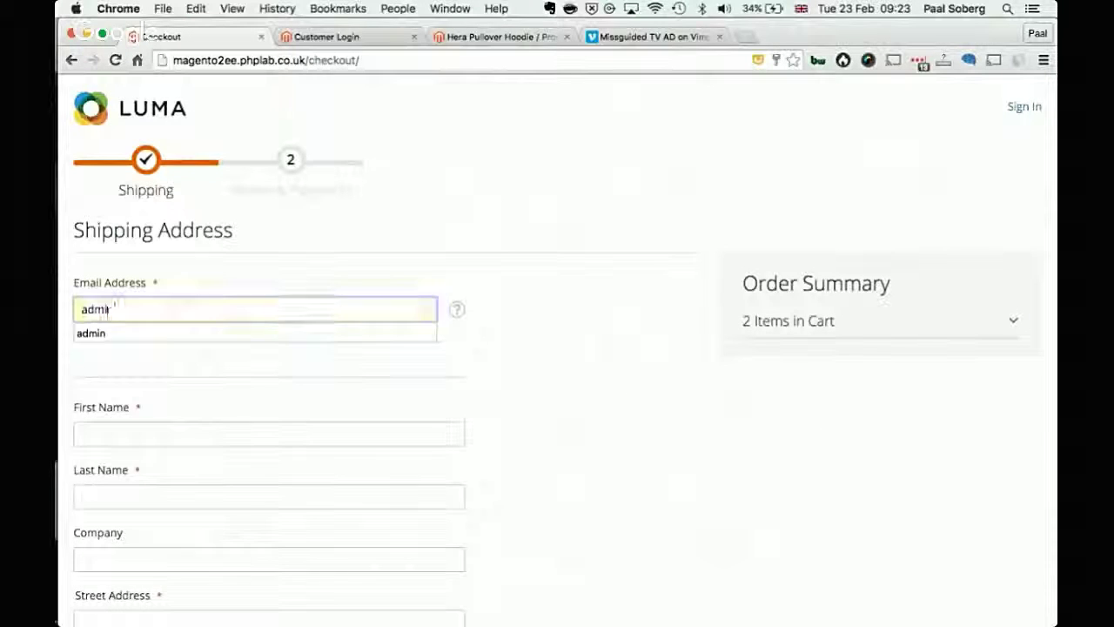
{"action": "left_click", "coordinate": [570, 372]}
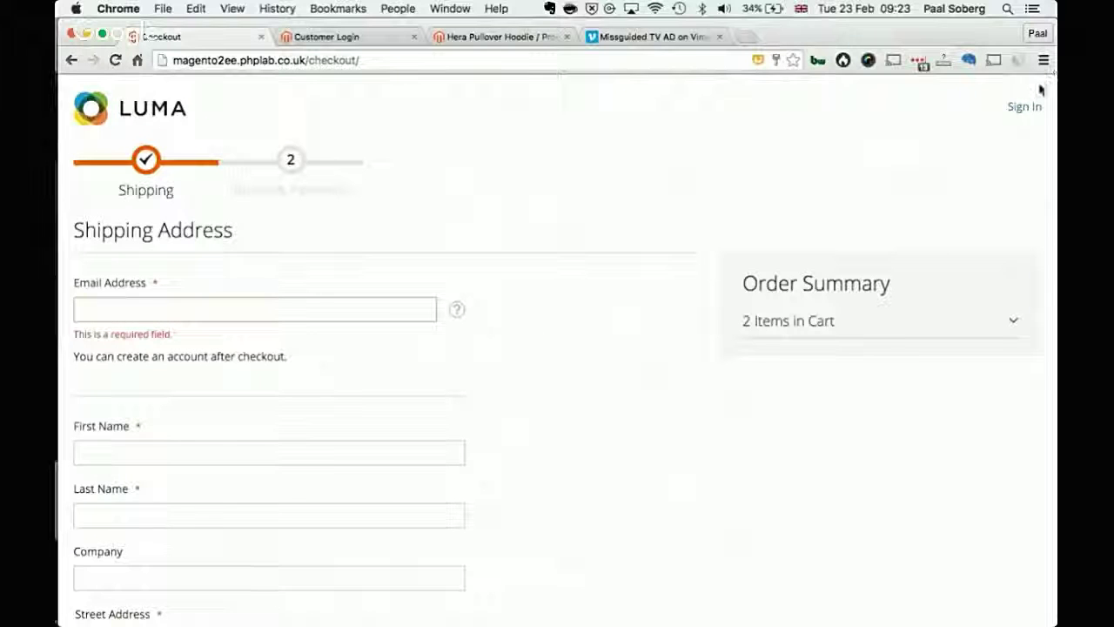
{"action": "left_click", "coordinate": [323, 315]}
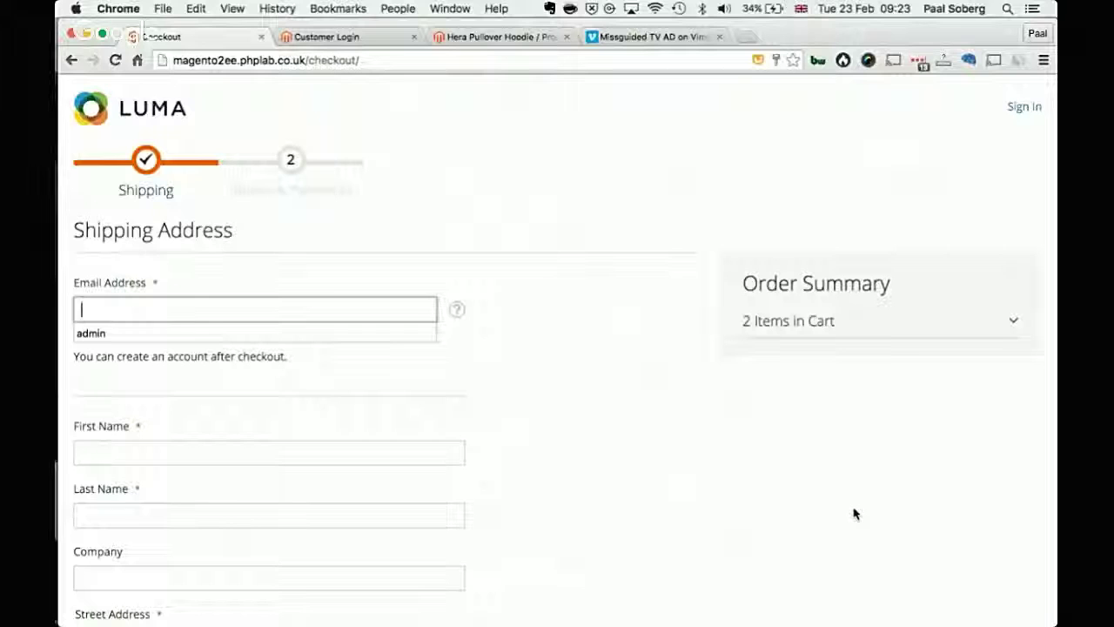
{"action": "type", "text": "ad"}
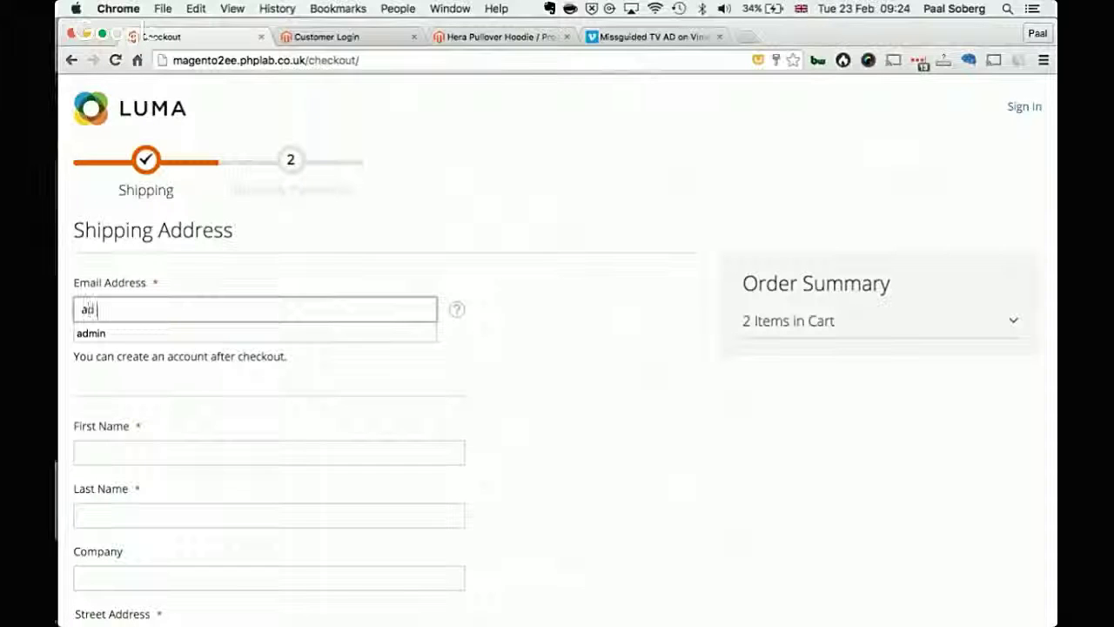
{"action": "type", "text": "min@adm"}
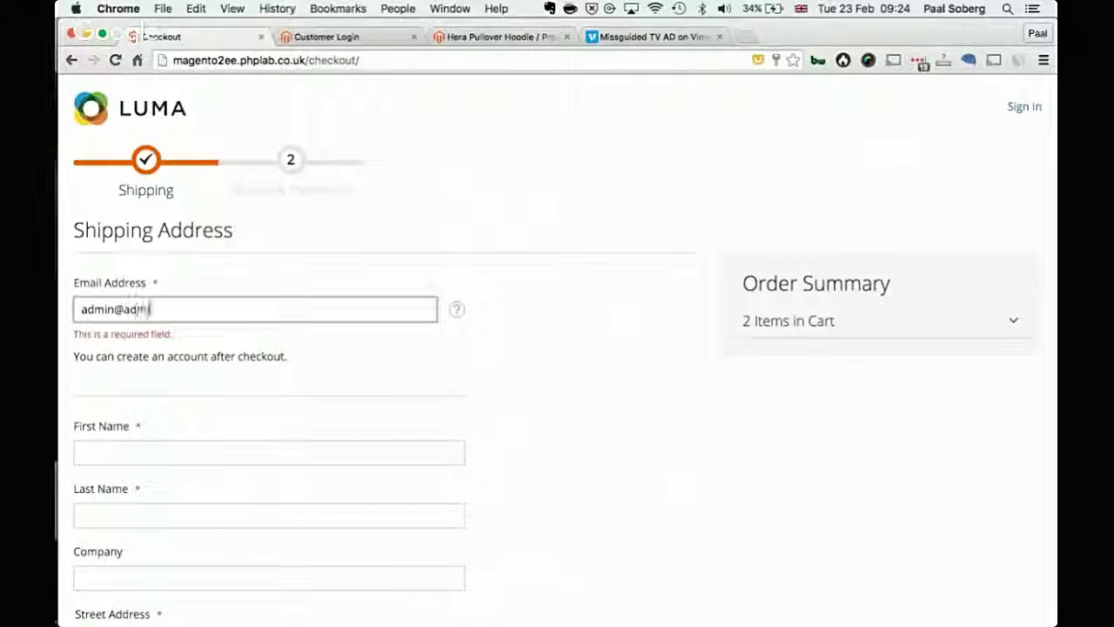
{"action": "type", "text": "in.com"}
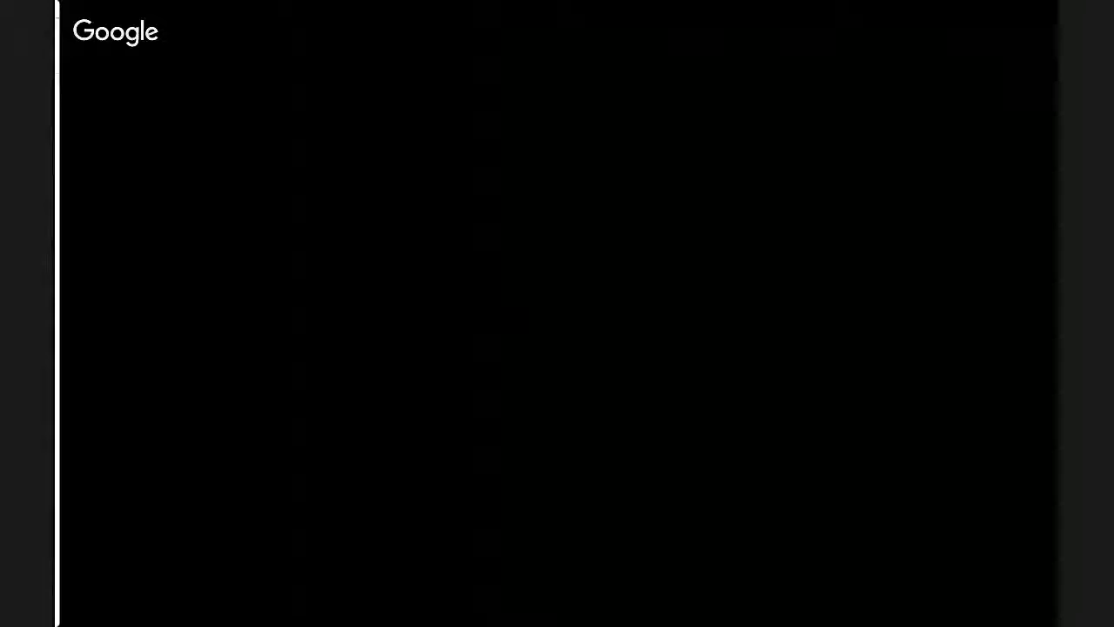
{"action": "key", "text": "Tab"}
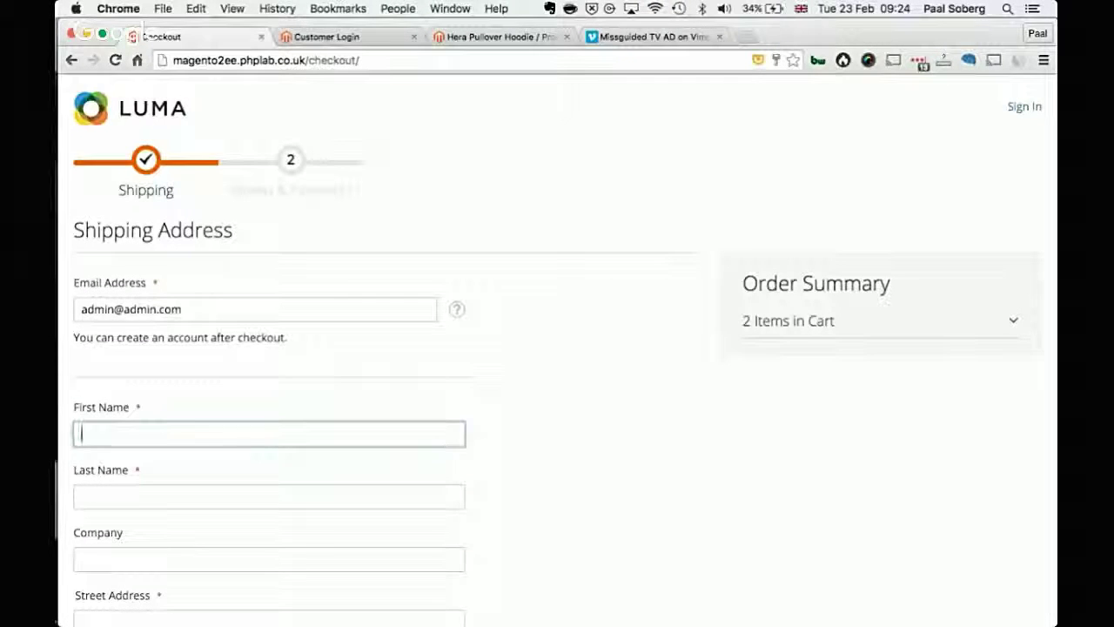
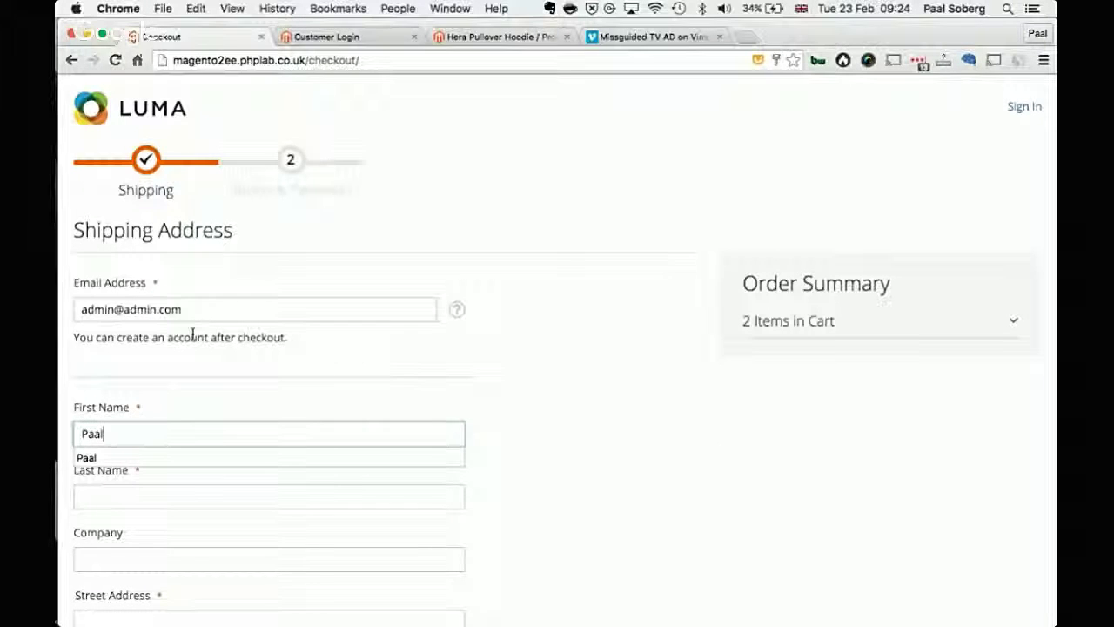
Step: Fill in the customer's first name, last name and street address
{"action": "scroll", "coordinate": [563, 445], "scroll_direction": "down", "scroll_amount": 3}
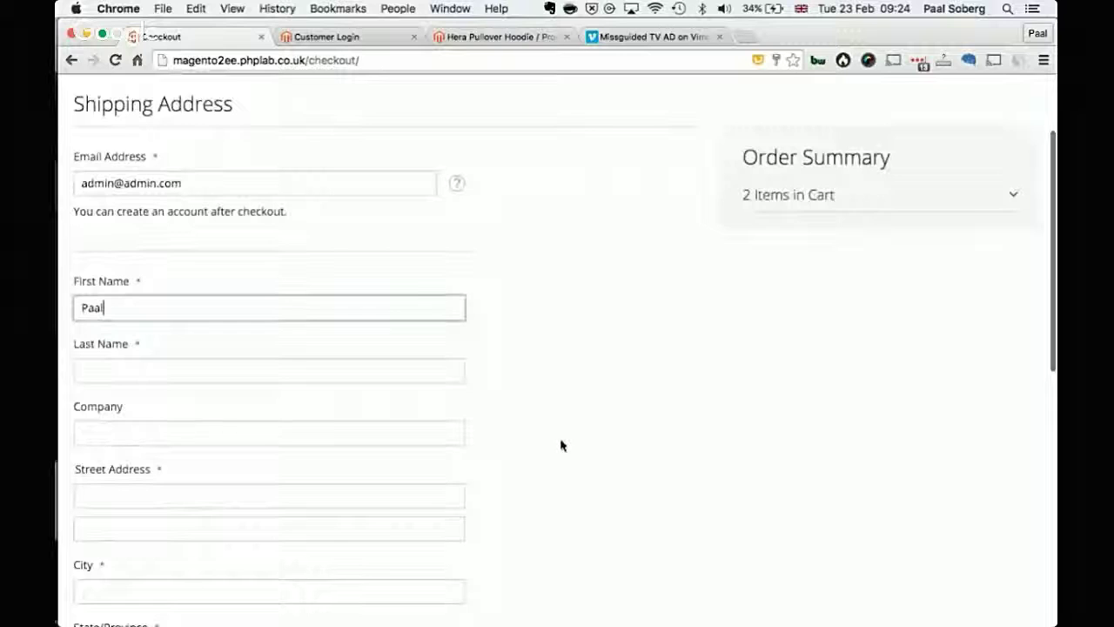
{"action": "key", "text": "Tab"}
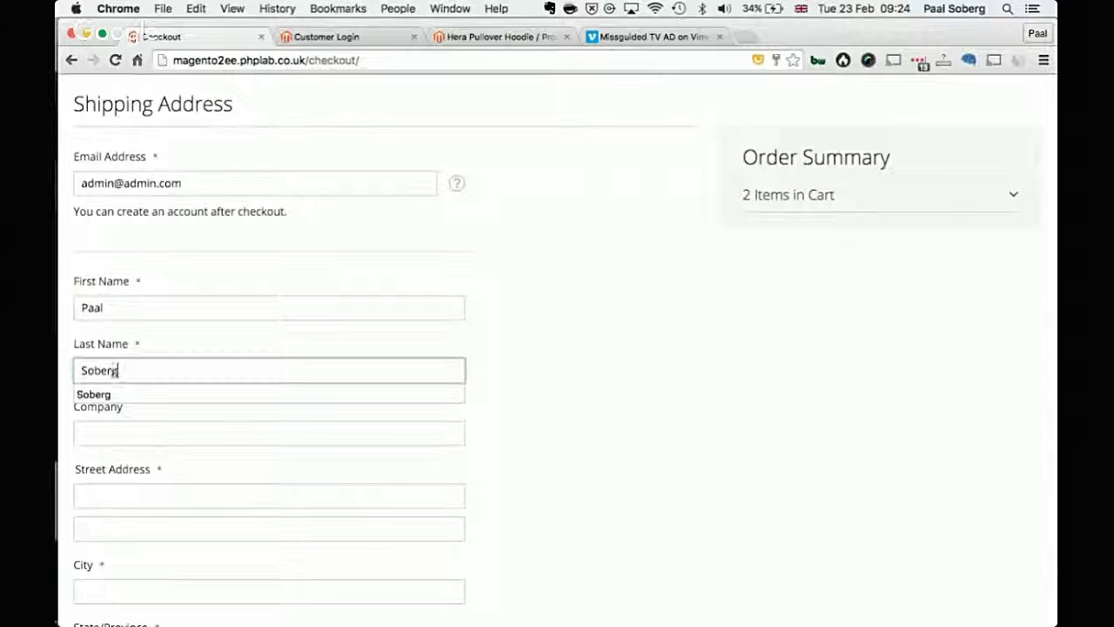
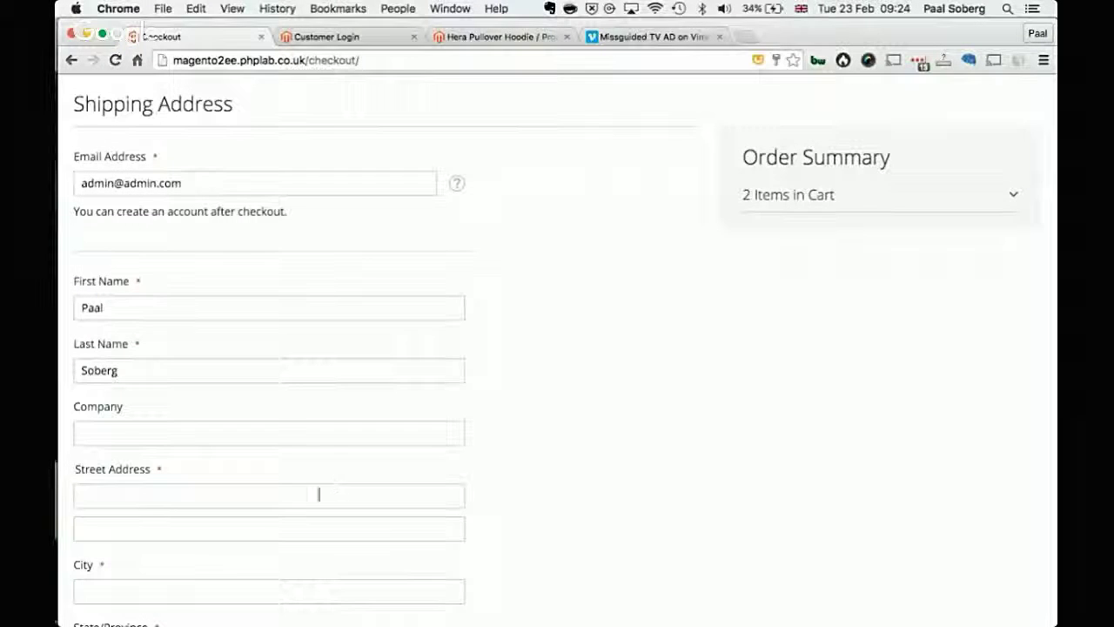
{"action": "left_click", "coordinate": [316, 497]}
{"action": "type", "text": "Cotton Exchange"}
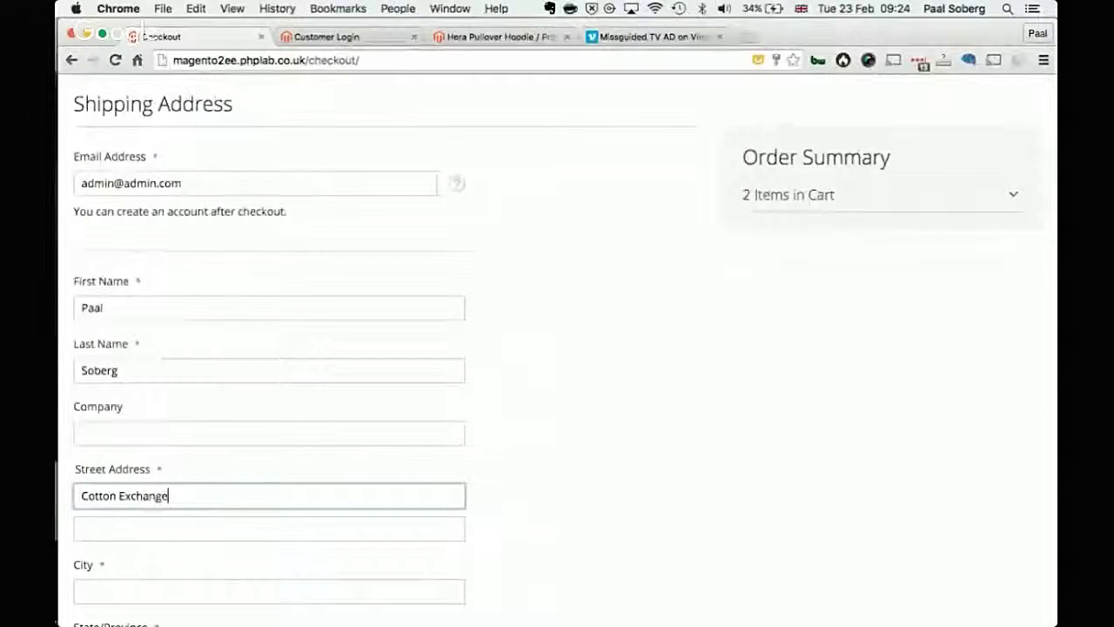
{"action": "scroll", "coordinate": [348, 349], "scroll_direction": "down", "scroll_amount": 3}
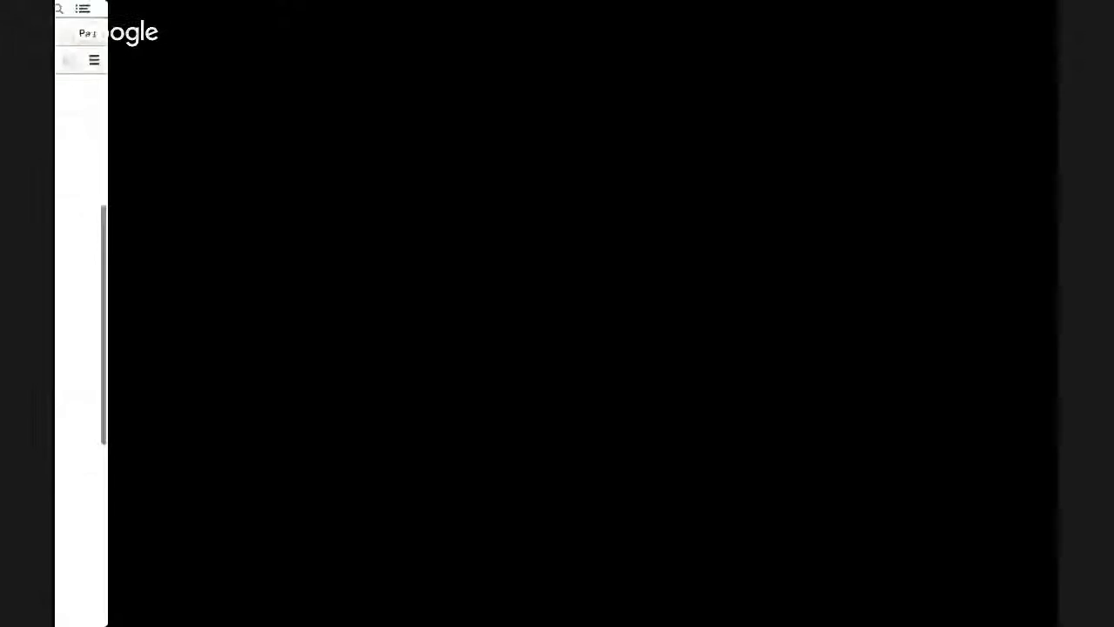
Step: Enter the city, choose United Kingdom as country, and fill in the phone number
{"action": "left_click", "coordinate": [239, 434]}
{"action": "type", "text": "Liverpool"}
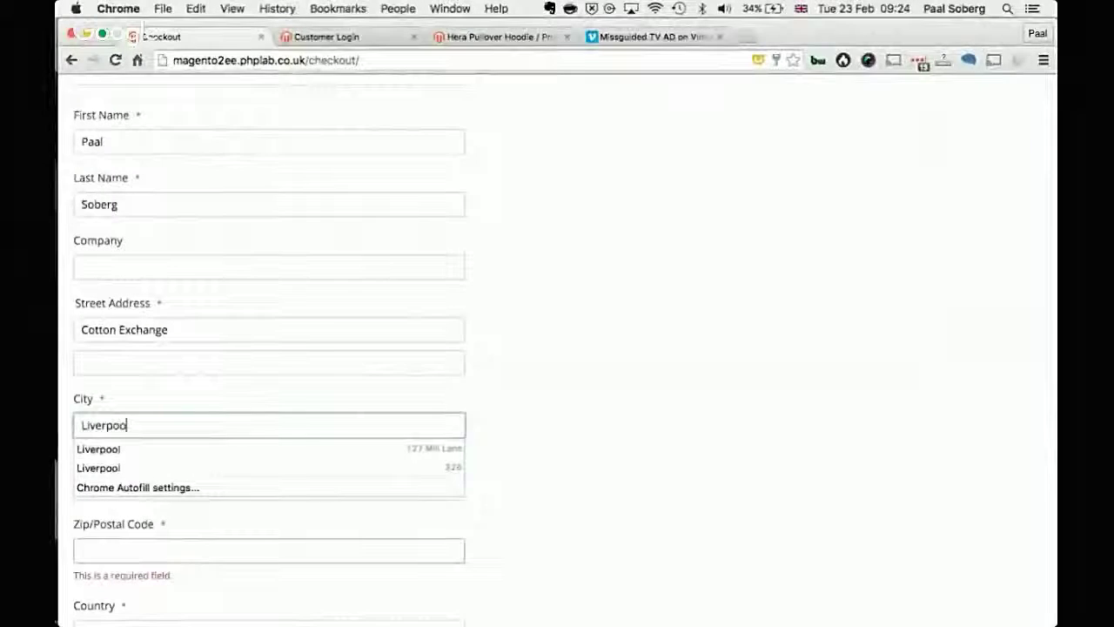
{"action": "left_click", "coordinate": [611, 424]}
{"action": "scroll", "coordinate": [351, 524], "scroll_direction": "down", "scroll_amount": 2}
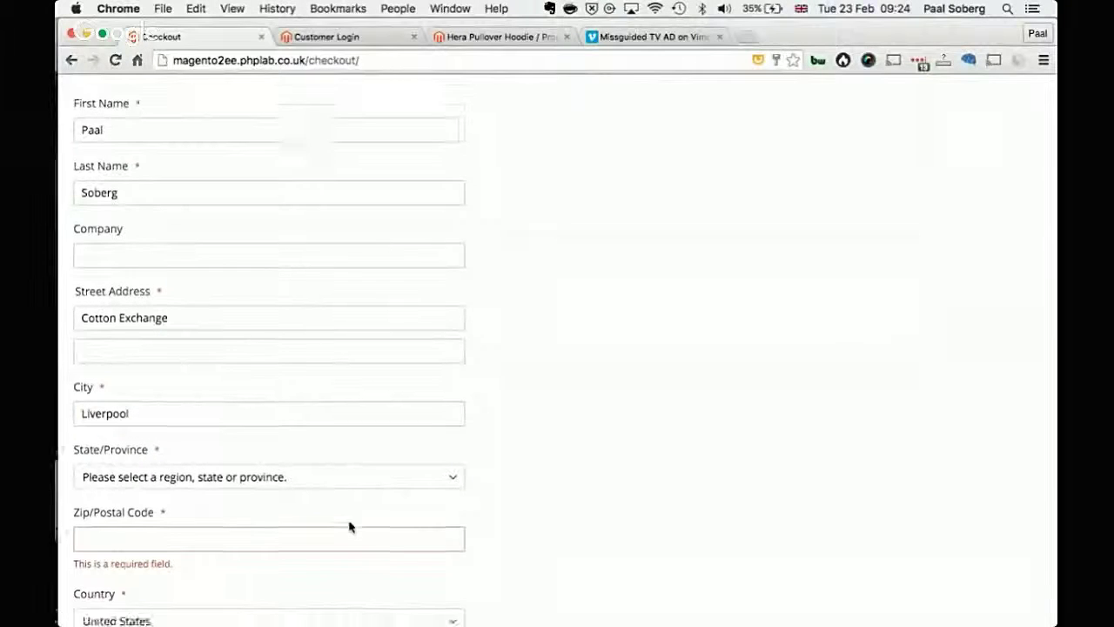
{"action": "left_click", "coordinate": [342, 548]}
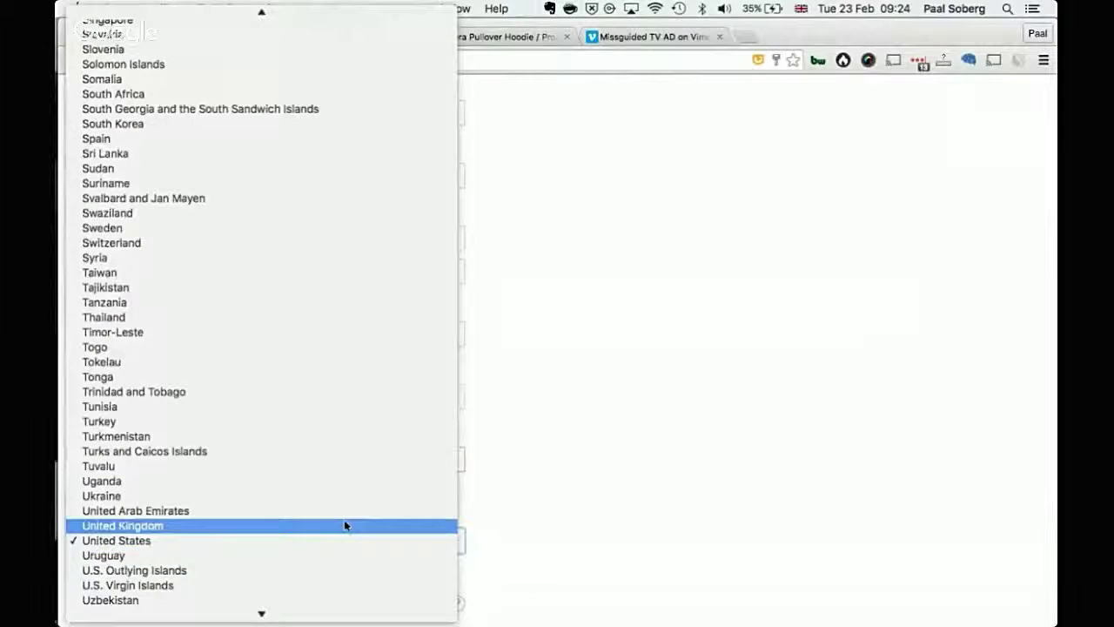
{"action": "left_click", "coordinate": [344, 525]}
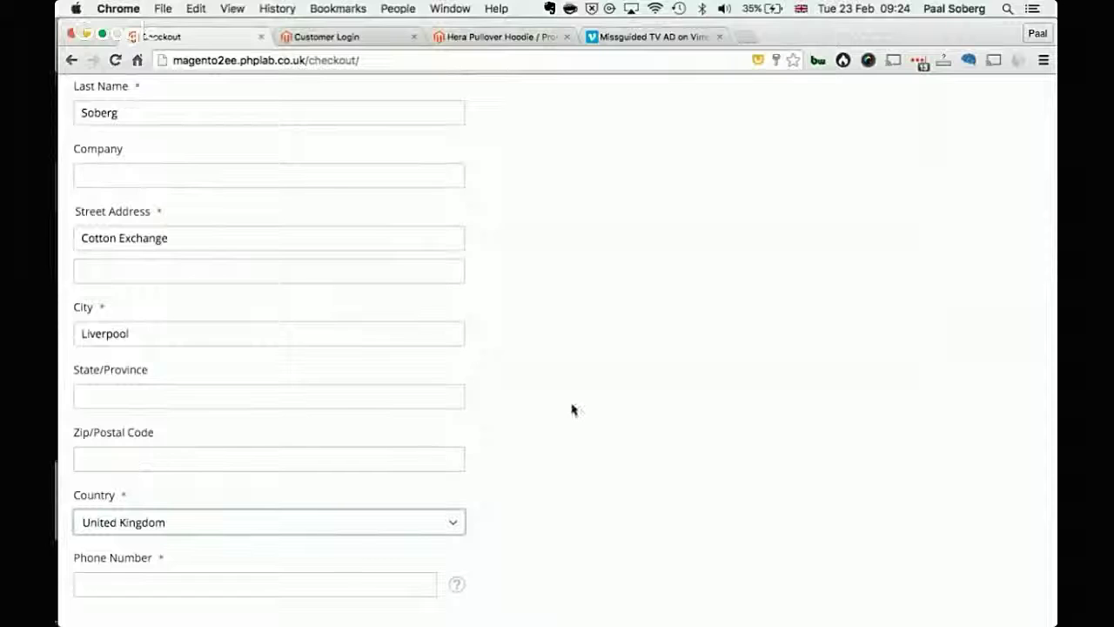
{"action": "scroll", "coordinate": [569, 409], "scroll_direction": "down", "scroll_amount": 3}
{"action": "left_click", "coordinate": [259, 456]}
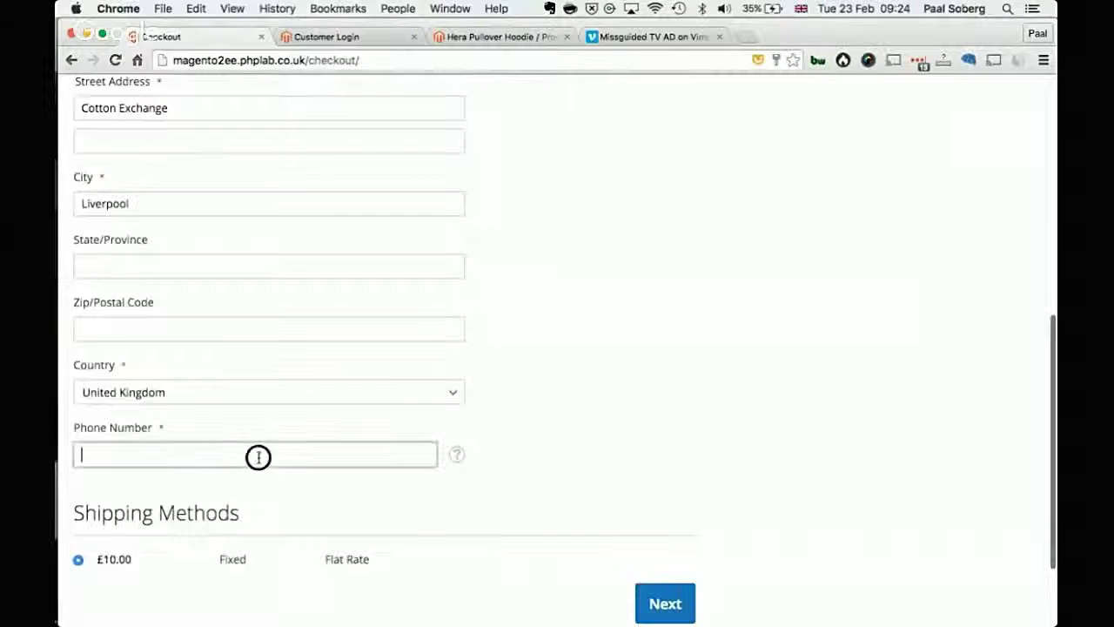
{"action": "type", "text": "131231321"}
{"action": "left_click", "coordinate": [626, 455]}
{"action": "scroll", "coordinate": [648, 451], "scroll_direction": "down", "scroll_amount": 3}
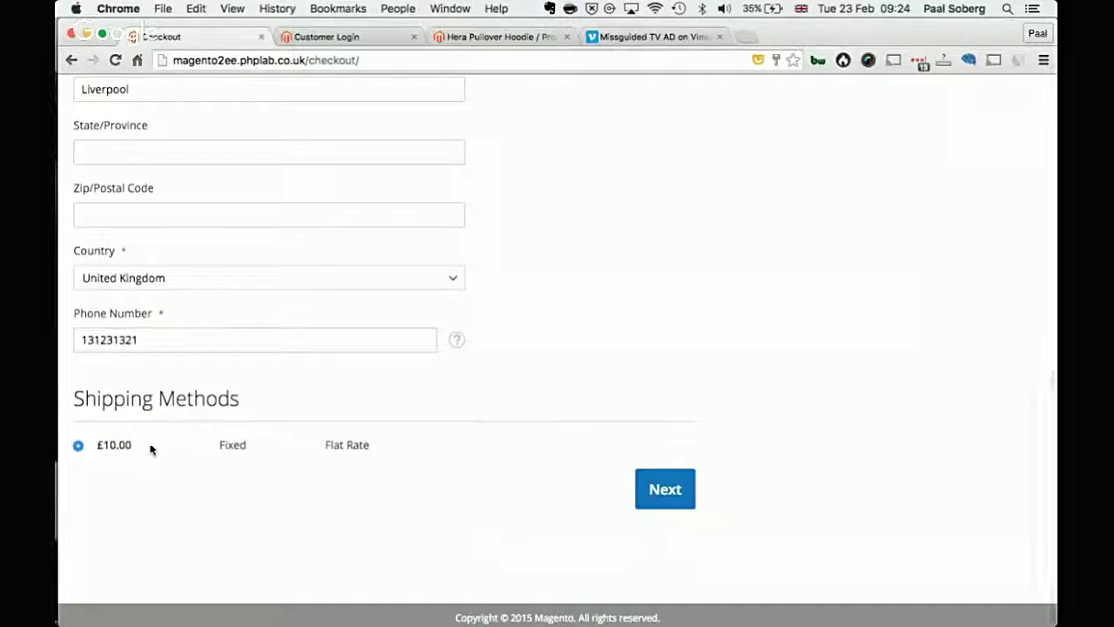
Step: Switch the country to United States and back to United Kingdom, then submit with £10.00 Flat Rate
{"action": "scroll", "coordinate": [300, 253], "scroll_direction": "up", "scroll_amount": 1}
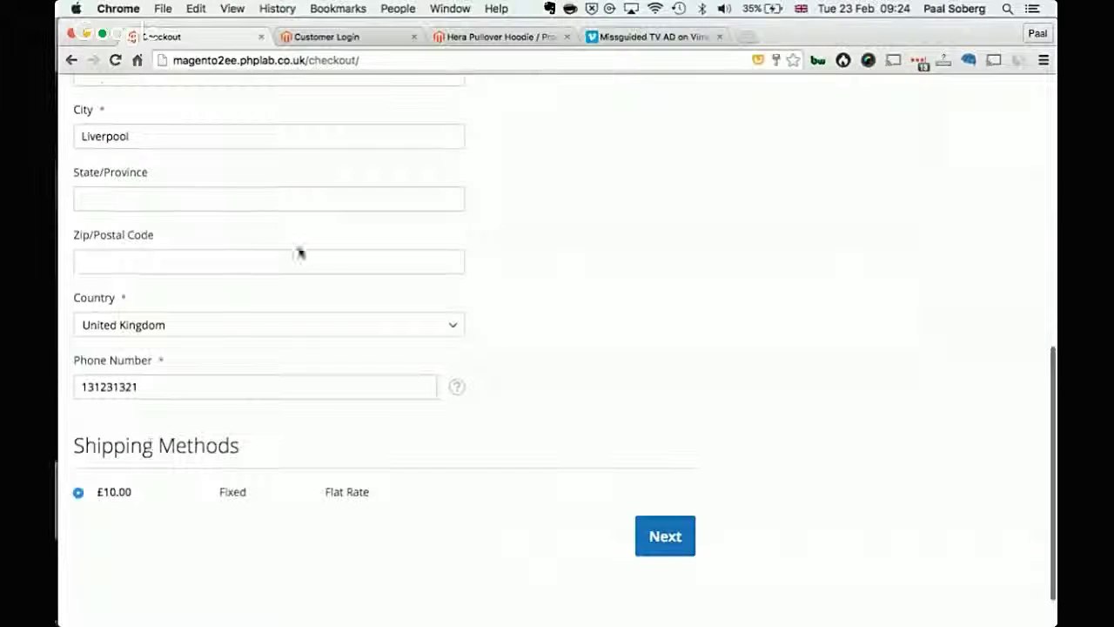
{"action": "left_click", "coordinate": [276, 325]}
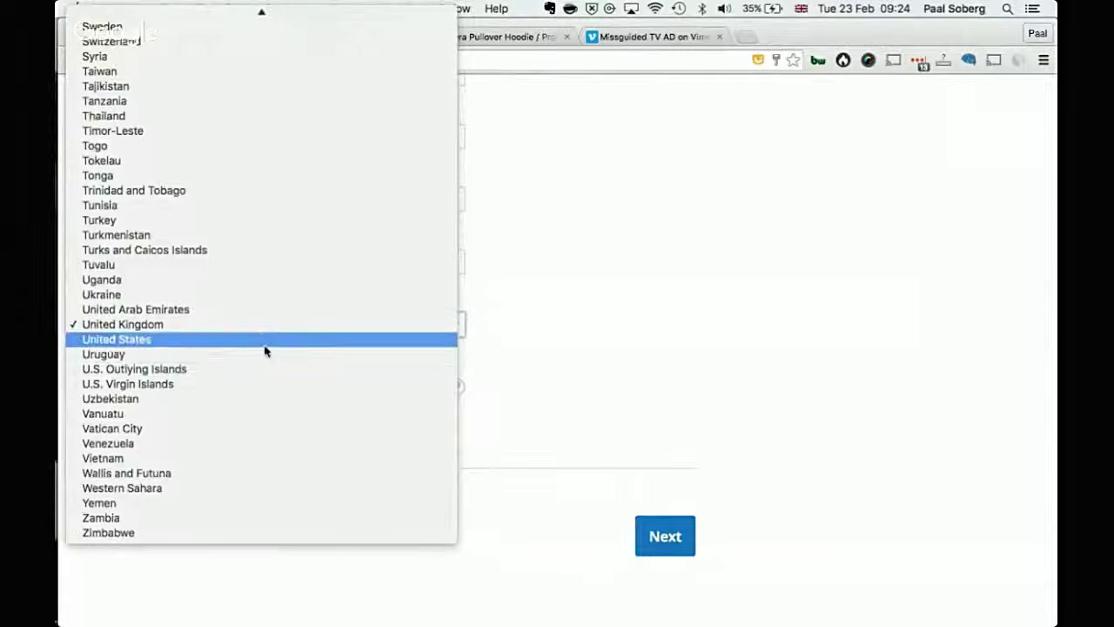
{"action": "left_click", "coordinate": [265, 351]}
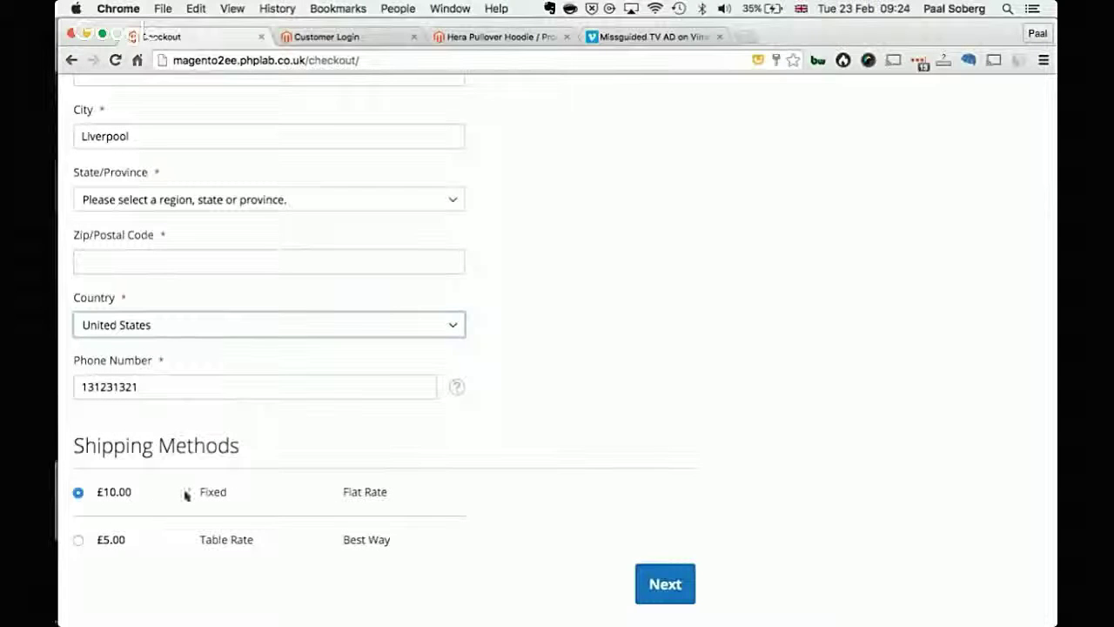
{"action": "left_click", "coordinate": [216, 330]}
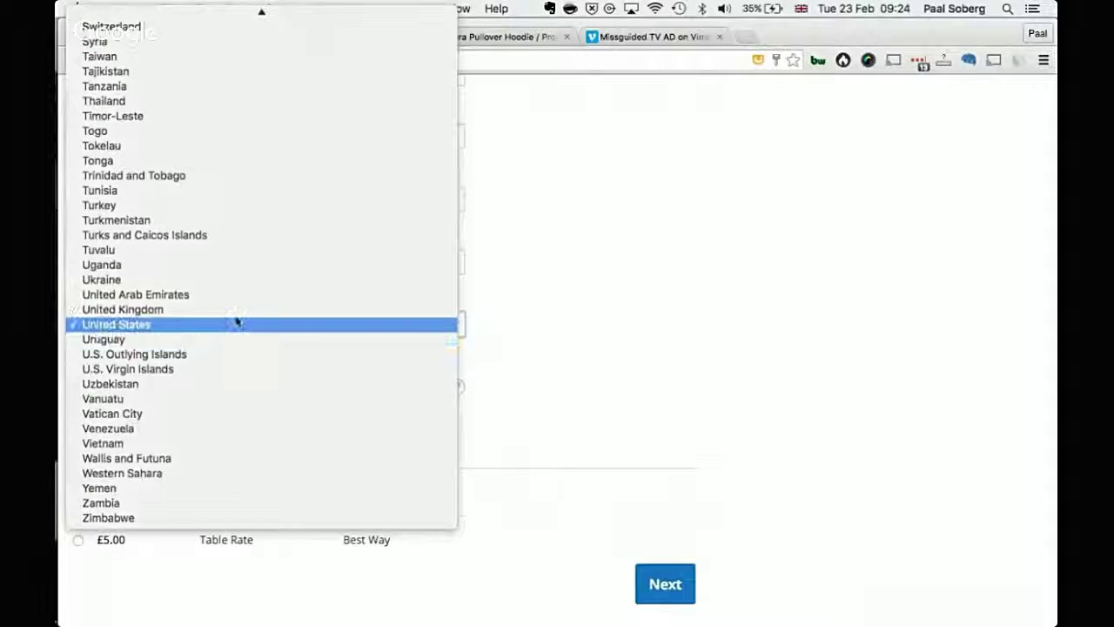
{"action": "left_click", "coordinate": [240, 311]}
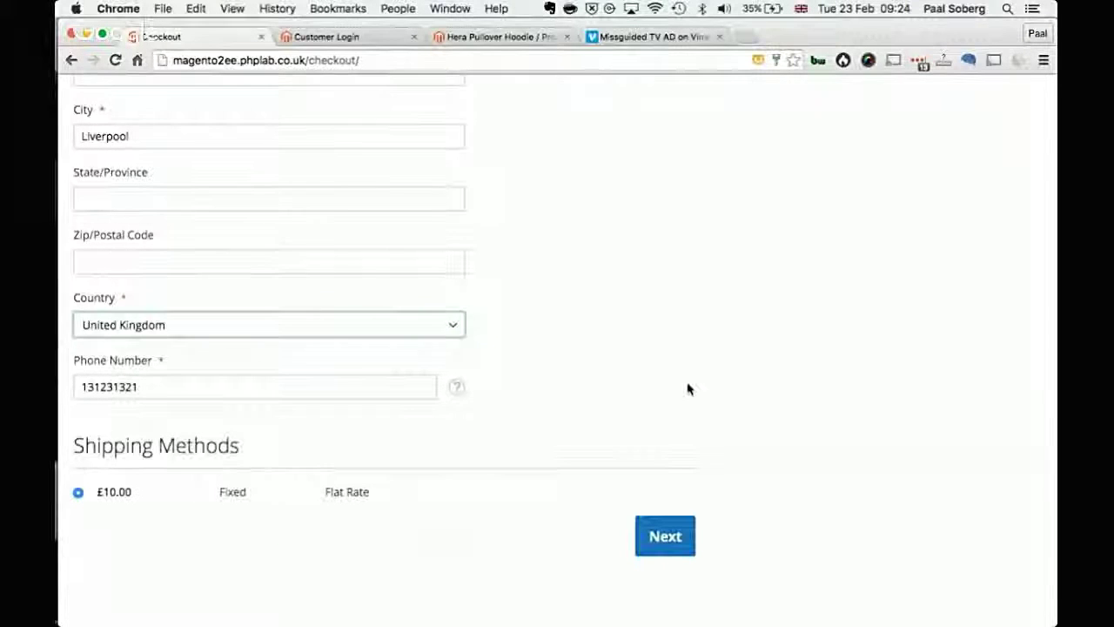
{"action": "scroll", "coordinate": [688, 389], "scroll_direction": "down", "scroll_amount": 1}
{"action": "scroll", "coordinate": [688, 389], "scroll_direction": "down", "scroll_amount": 2}
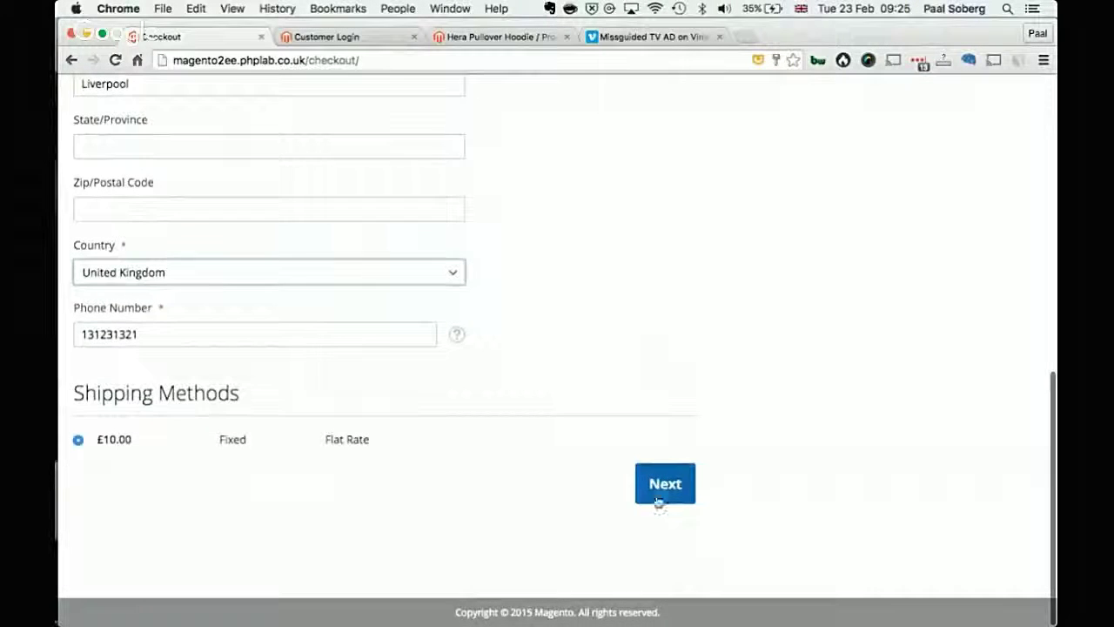
{"action": "left_click", "coordinate": [661, 494]}
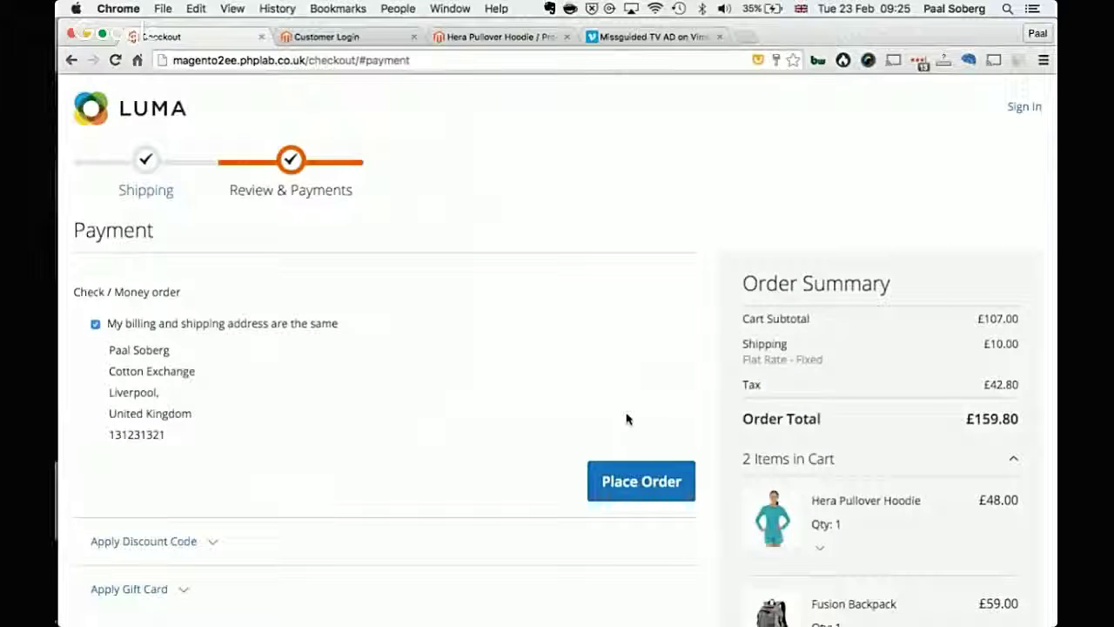
Step: Scroll through the Check / Money order payment section and the £159.80 order summary
{"action": "scroll", "coordinate": [547, 403], "scroll_direction": "down", "scroll_amount": 2}
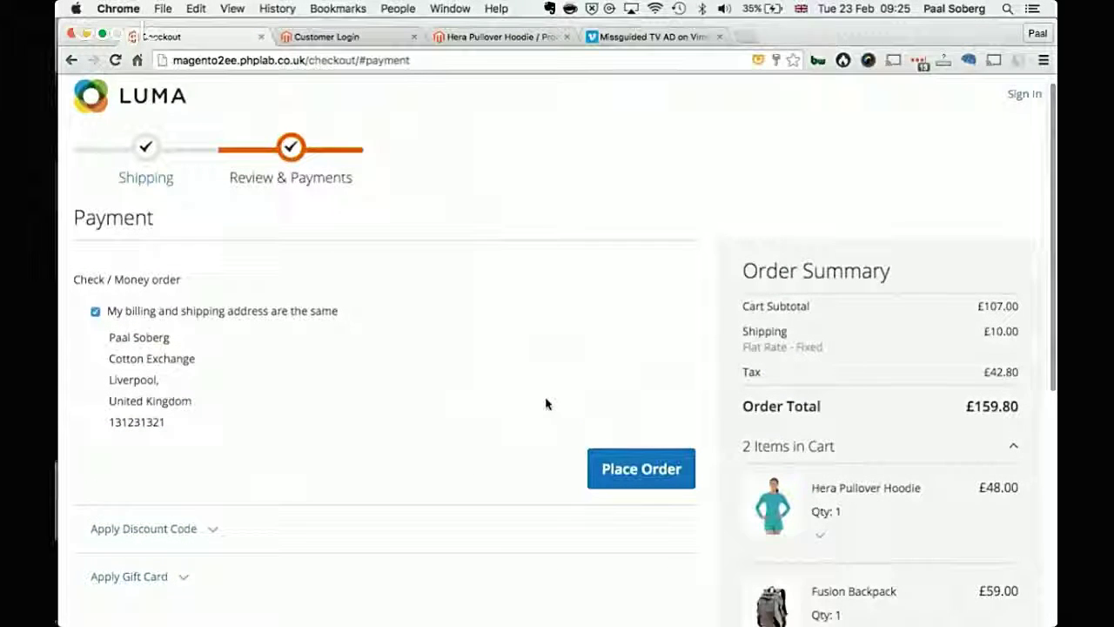
{"action": "scroll", "coordinate": [546, 403], "scroll_direction": "down", "scroll_amount": 3}
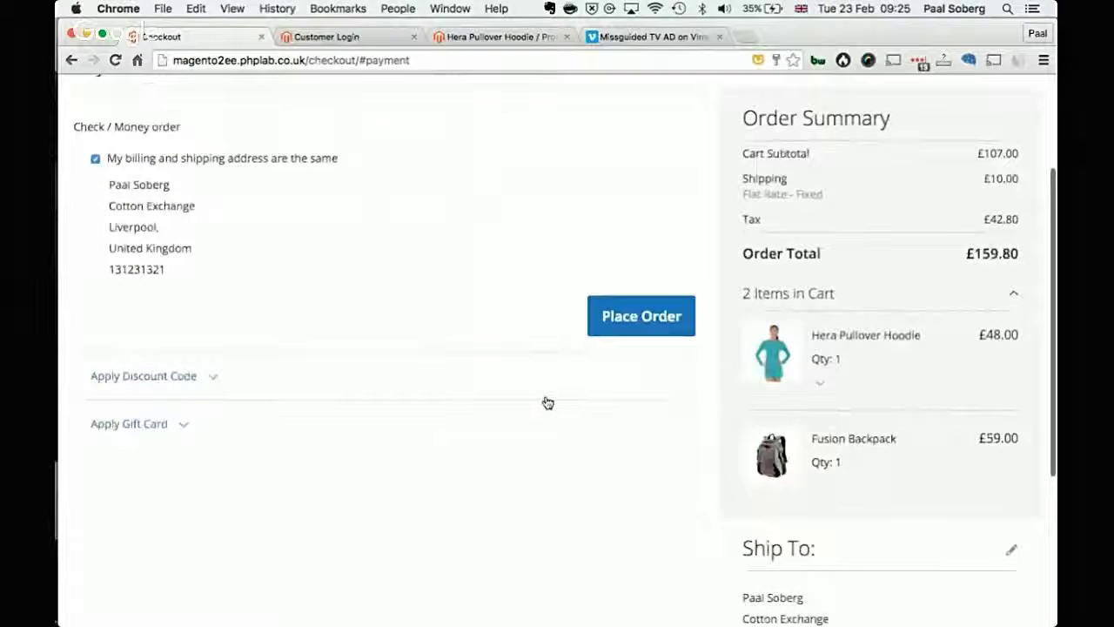
{"action": "scroll", "coordinate": [575, 426], "scroll_direction": "down", "scroll_amount": 2}
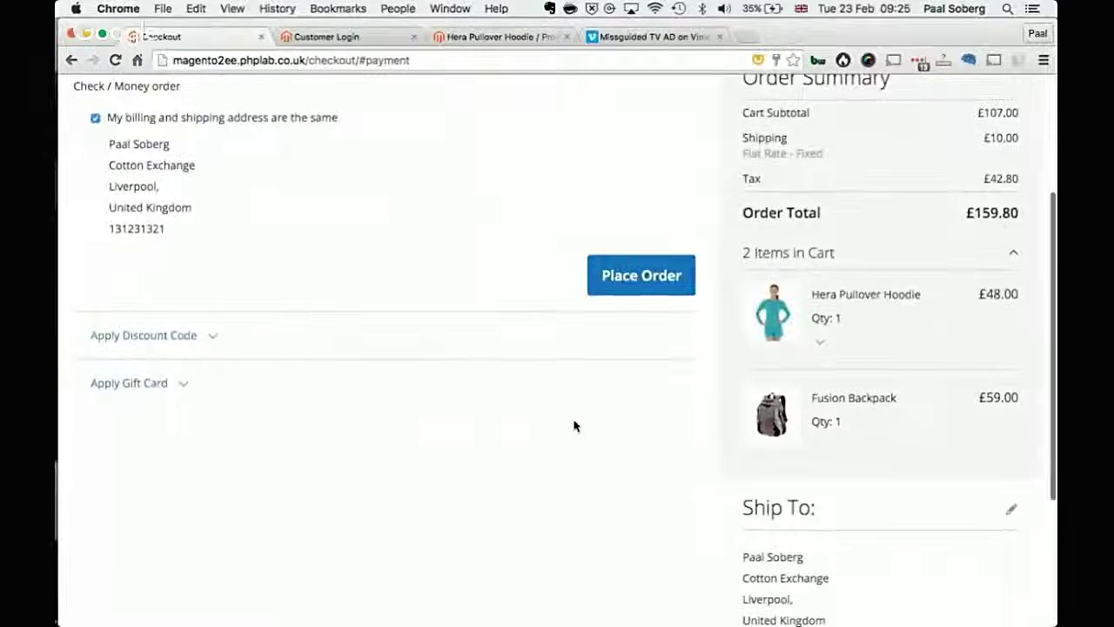
{"action": "scroll", "coordinate": [573, 427], "scroll_direction": "up", "scroll_amount": 2}
{"action": "scroll", "coordinate": [393, 156], "scroll_direction": "up", "scroll_amount": 3}
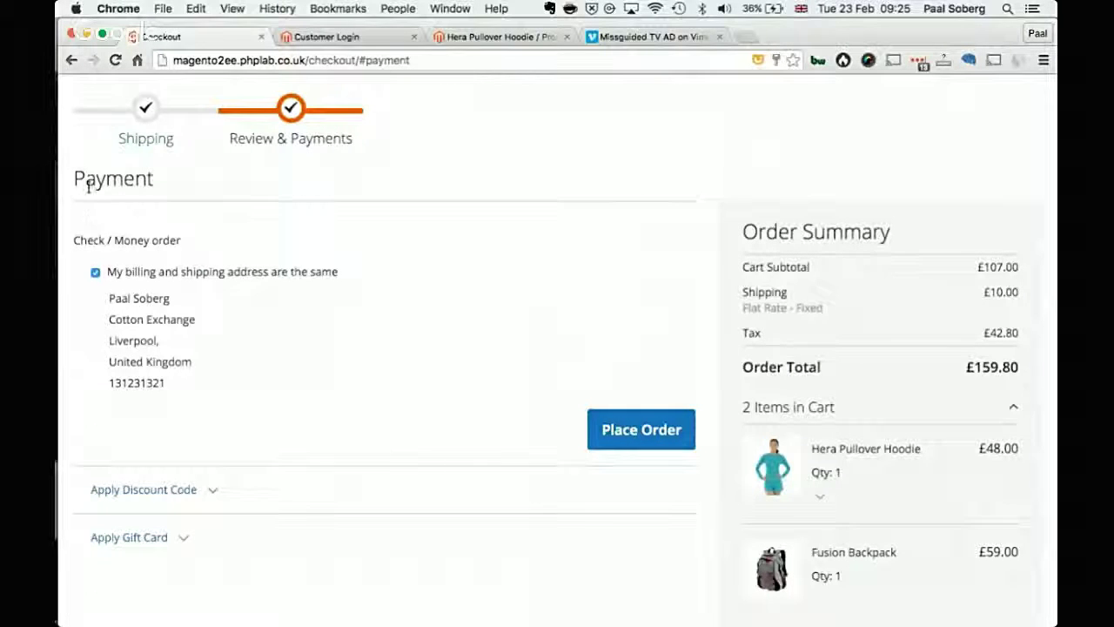
Step: Keep 'My billing and shipping address are the same' ticked
{"action": "left_click", "coordinate": [96, 273]}
{"action": "left_click", "coordinate": [116, 273]}
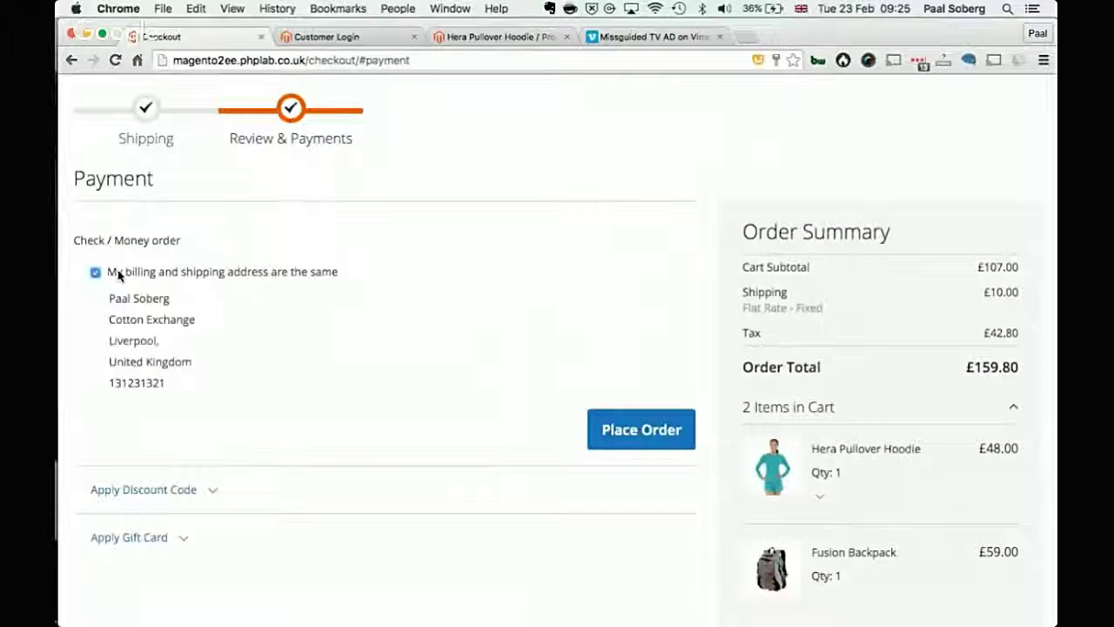
{"action": "left_click", "coordinate": [117, 273]}
{"action": "left_click", "coordinate": [117, 273]}
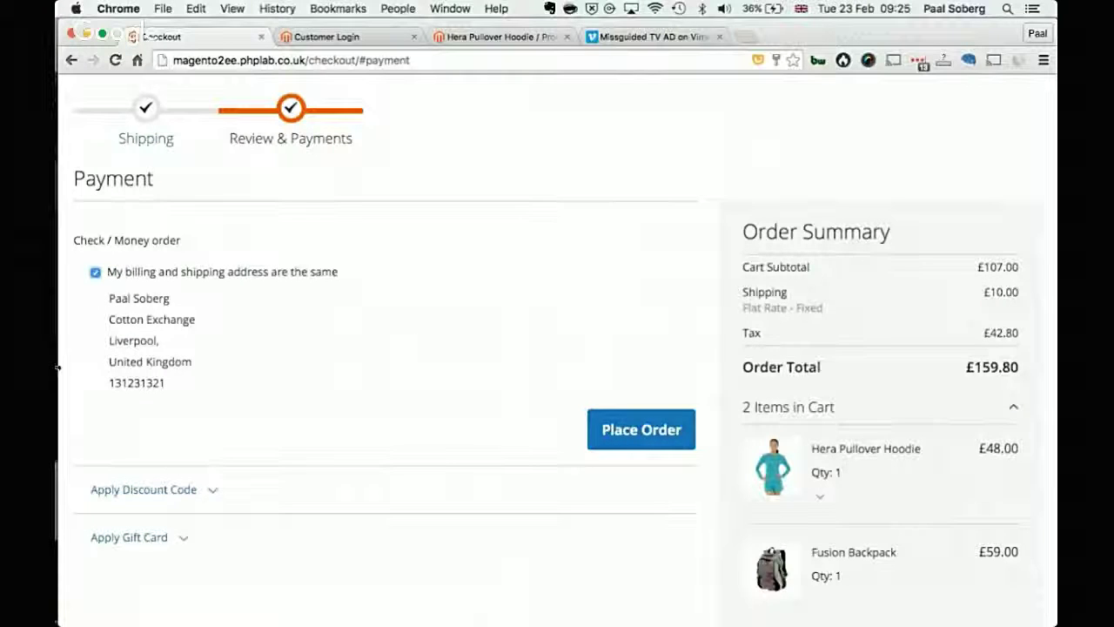
Step: Expand and collapse the discount code and gift card sections, then review the order summary
{"action": "scroll", "coordinate": [342, 342], "scroll_direction": "down", "scroll_amount": 3}
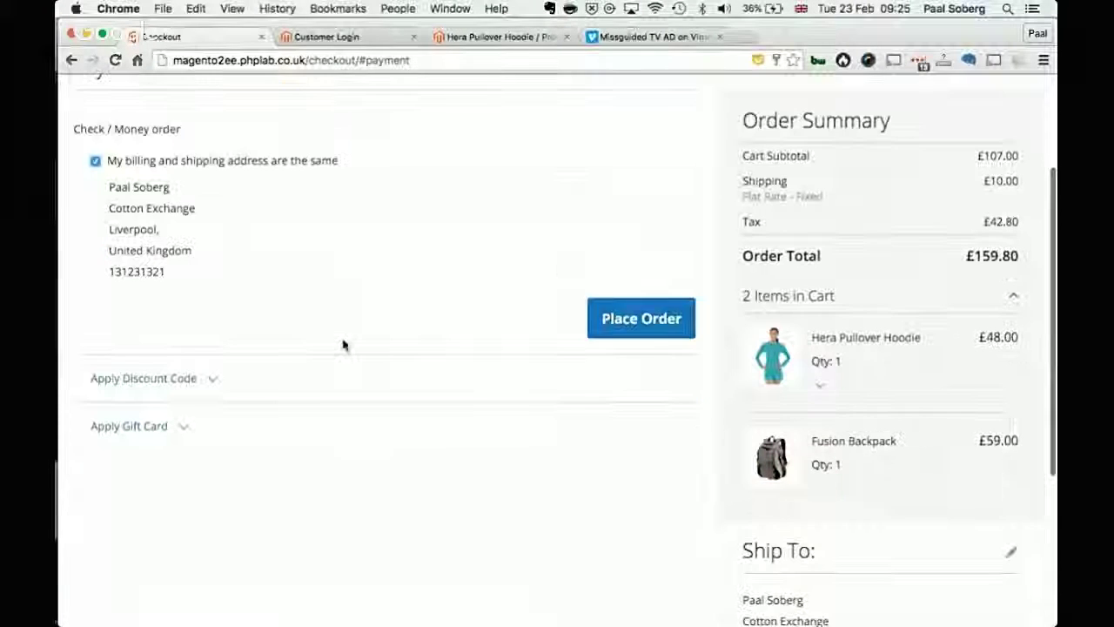
{"action": "left_click", "coordinate": [213, 381]}
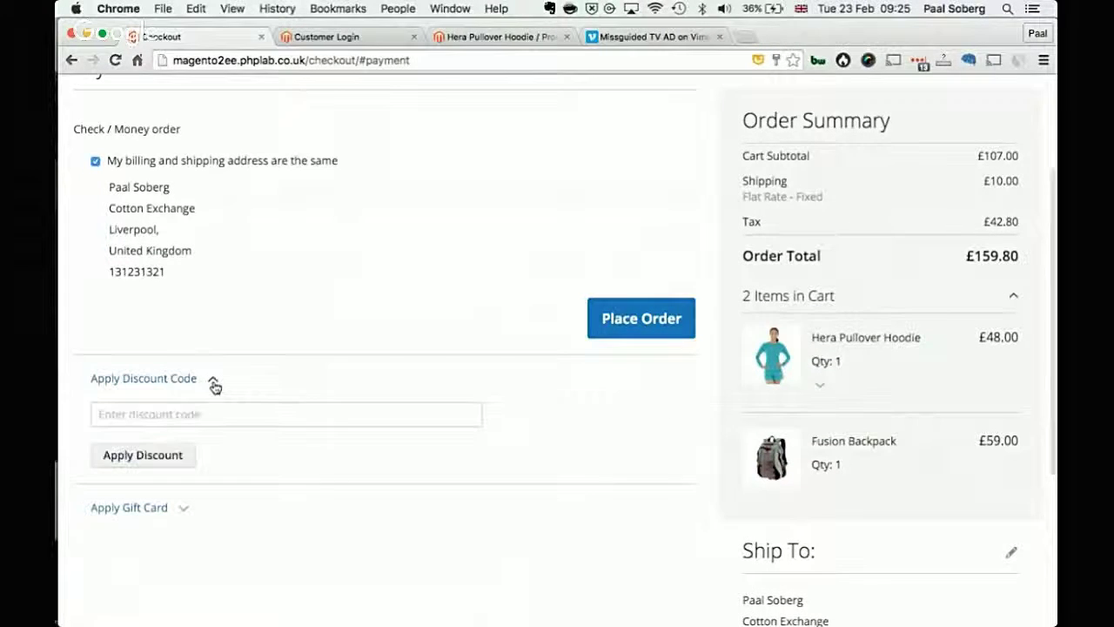
{"action": "left_click", "coordinate": [214, 383]}
{"action": "left_click", "coordinate": [185, 436]}
{"action": "left_click", "coordinate": [187, 434]}
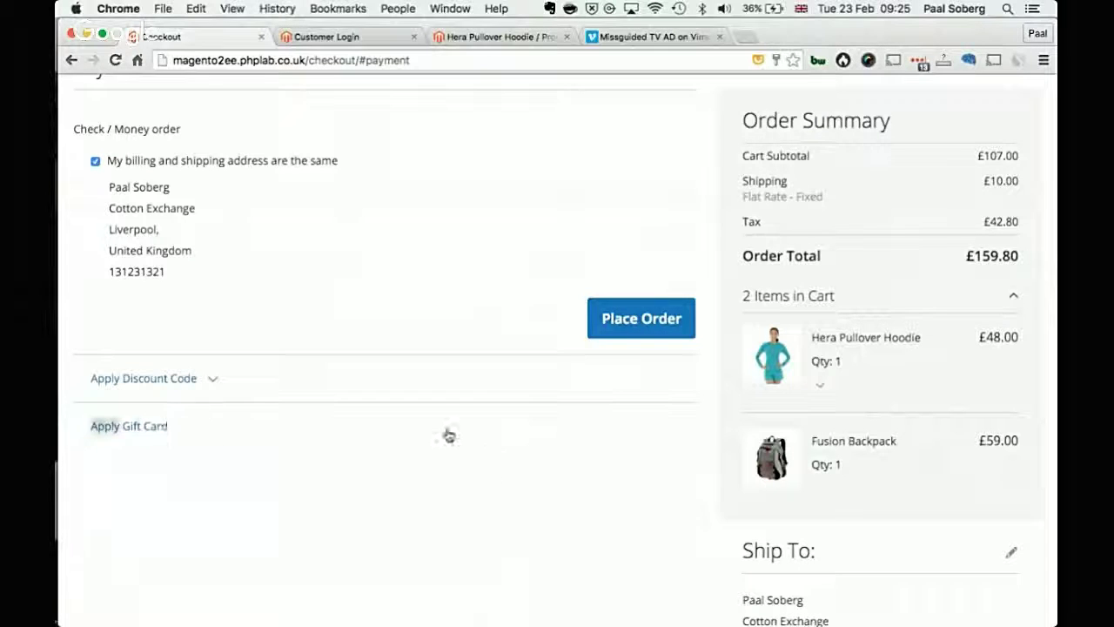
{"action": "scroll", "coordinate": [997, 365], "scroll_direction": "down", "scroll_amount": 1}
{"action": "scroll", "coordinate": [997, 365], "scroll_direction": "down", "scroll_amount": 5}
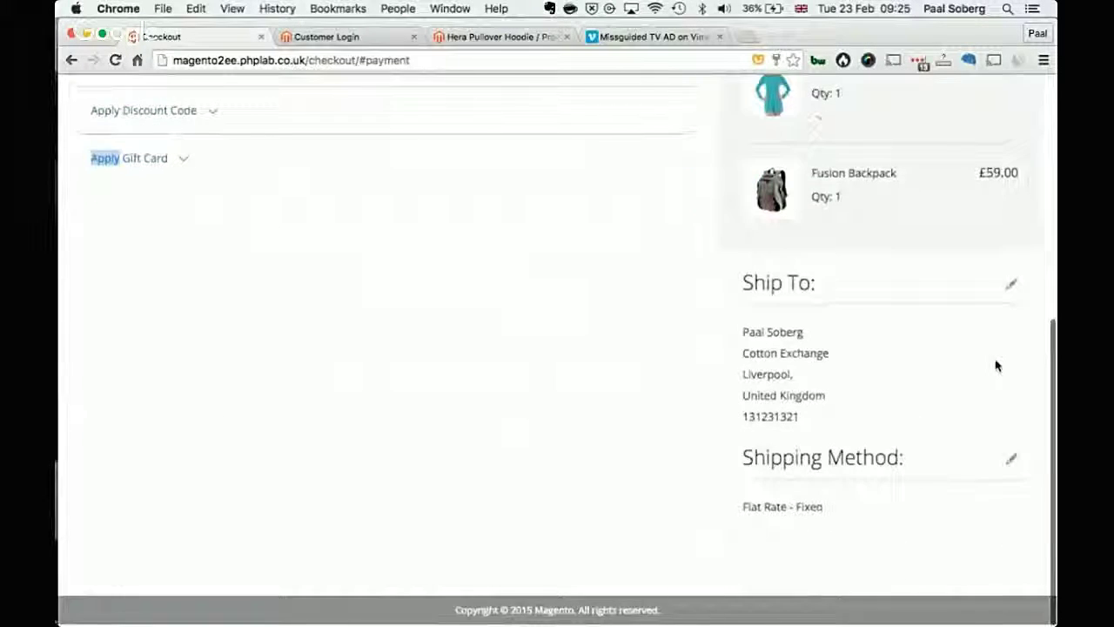
{"action": "scroll", "coordinate": [1015, 403], "scroll_direction": "up", "scroll_amount": 7}
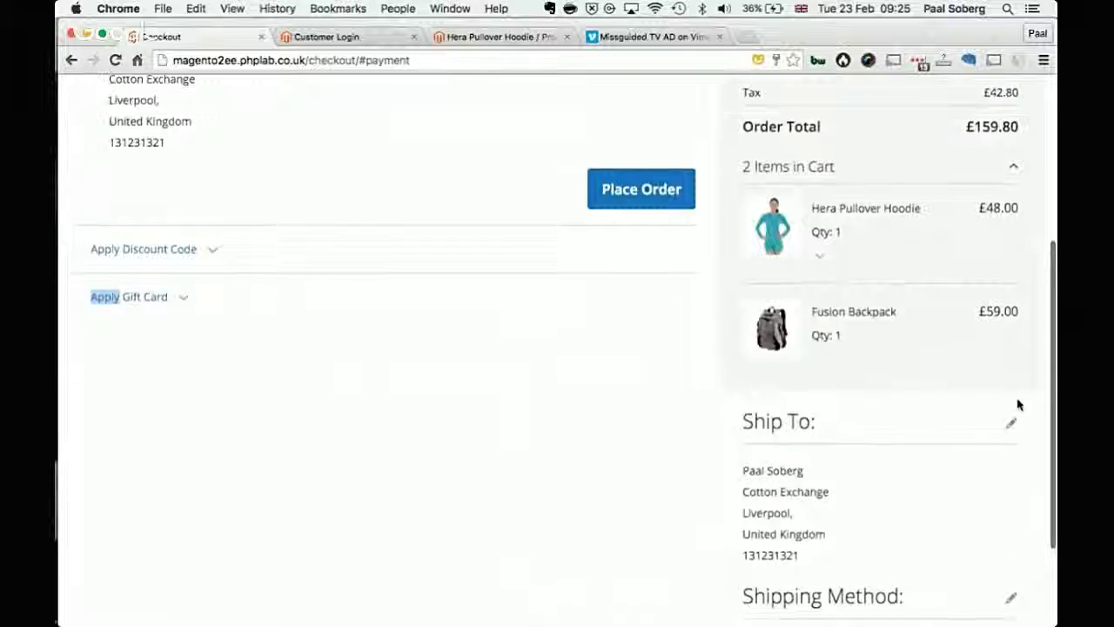
{"action": "scroll", "coordinate": [1019, 404], "scroll_direction": "down", "scroll_amount": 4}
{"action": "scroll", "coordinate": [1018, 405], "scroll_direction": "down", "scroll_amount": 5}
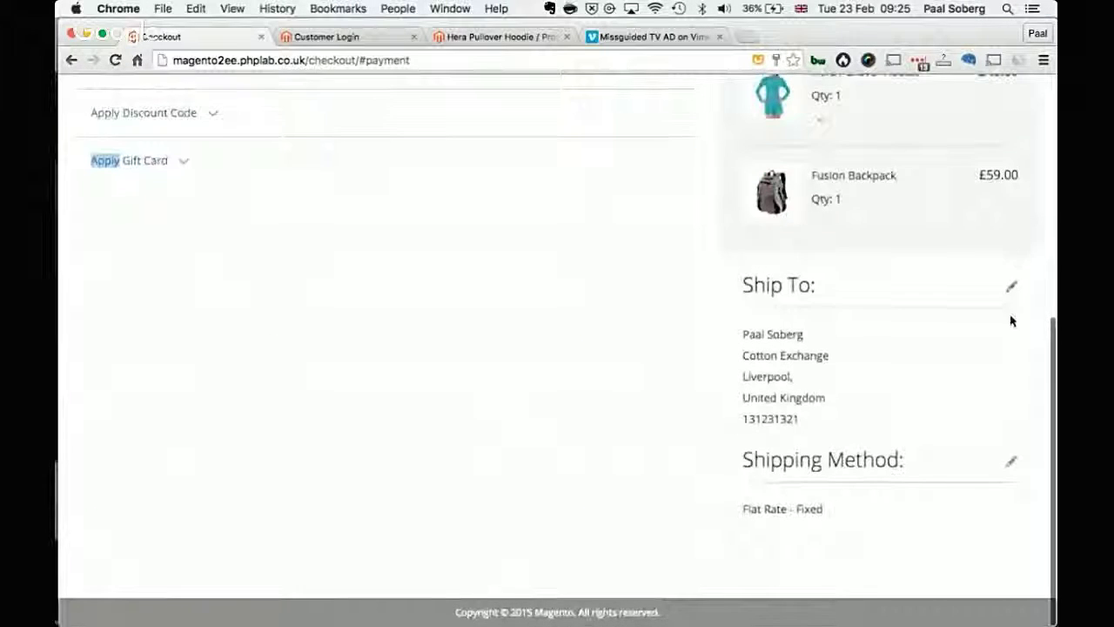
{"action": "scroll", "coordinate": [1009, 296], "scroll_direction": "up", "scroll_amount": 4}
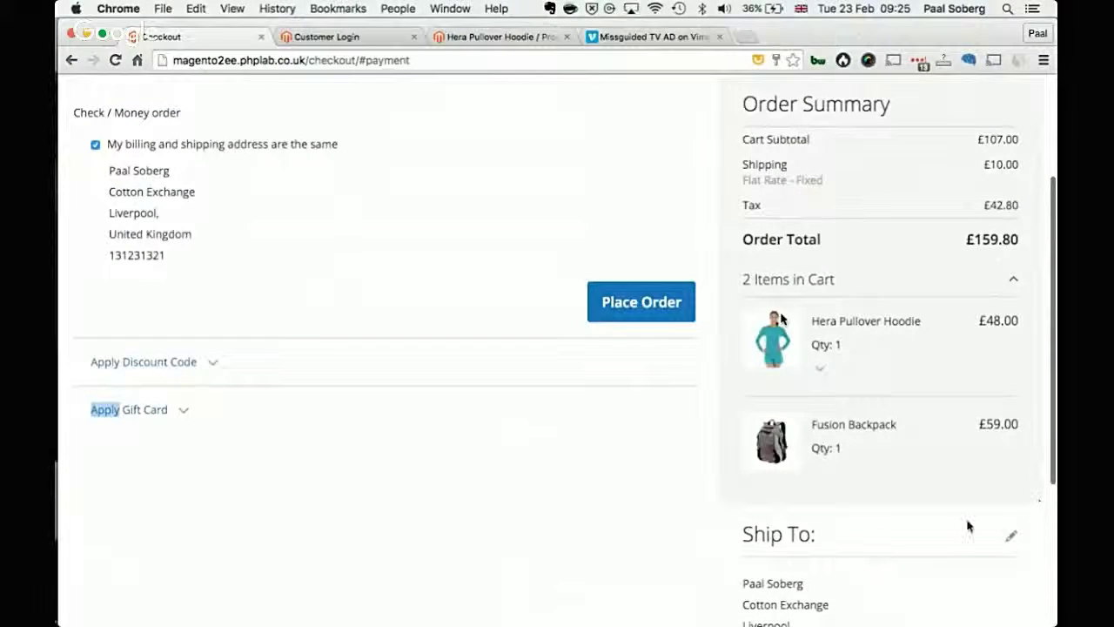
{"action": "mouse_move", "coordinate": [517, 281]}
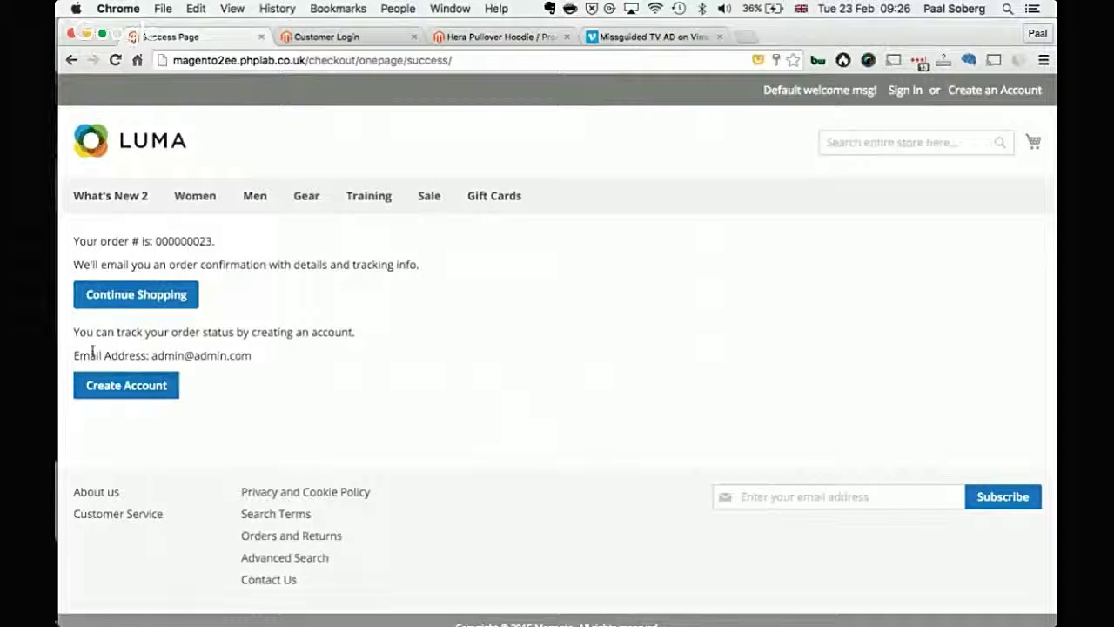
Step: Create a customer account for this guest order from the success page
{"action": "left_click_drag", "start_coordinate": [92, 331], "coordinate": [148, 338]}
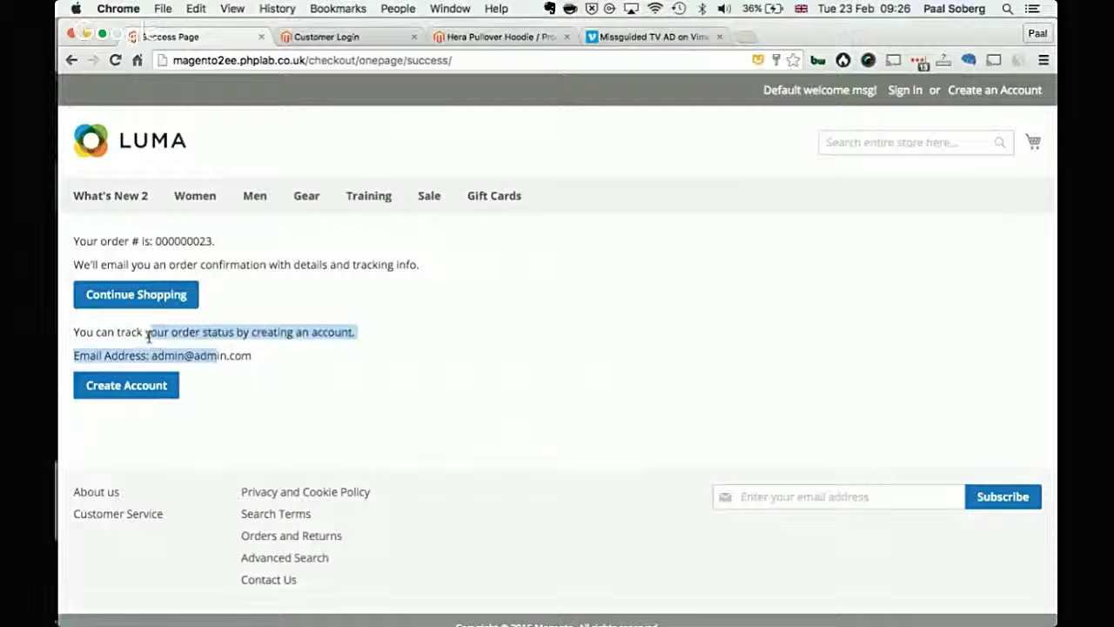
{"action": "left_click", "coordinate": [139, 393]}
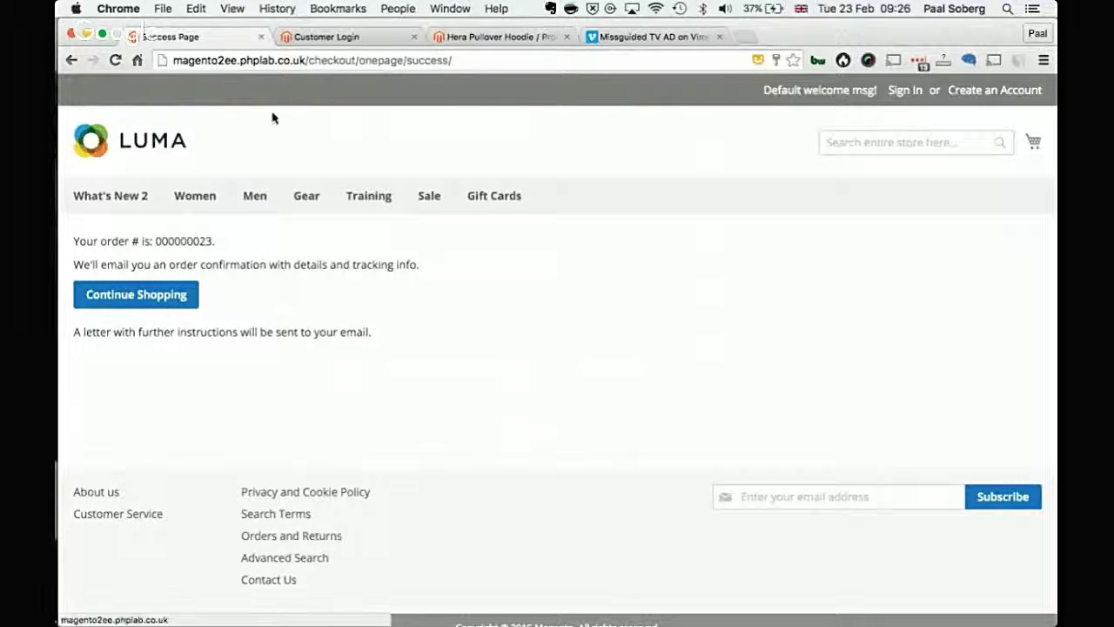
Step: Return to the order success page and go to the LUMA home page
{"action": "left_click", "coordinate": [333, 38]}
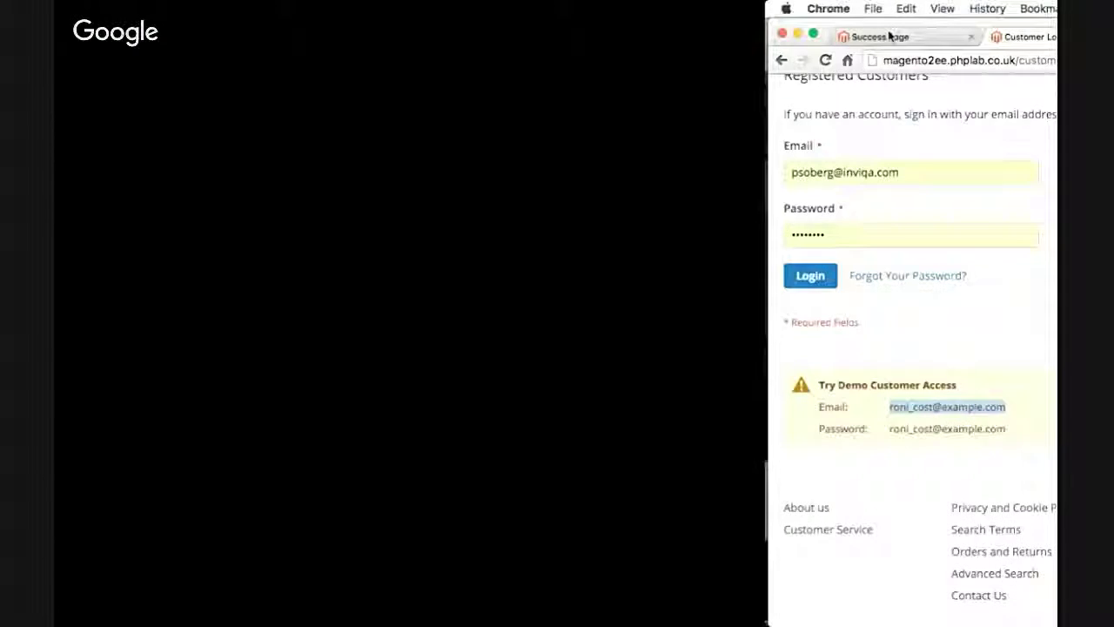
{"action": "left_click", "coordinate": [174, 37]}
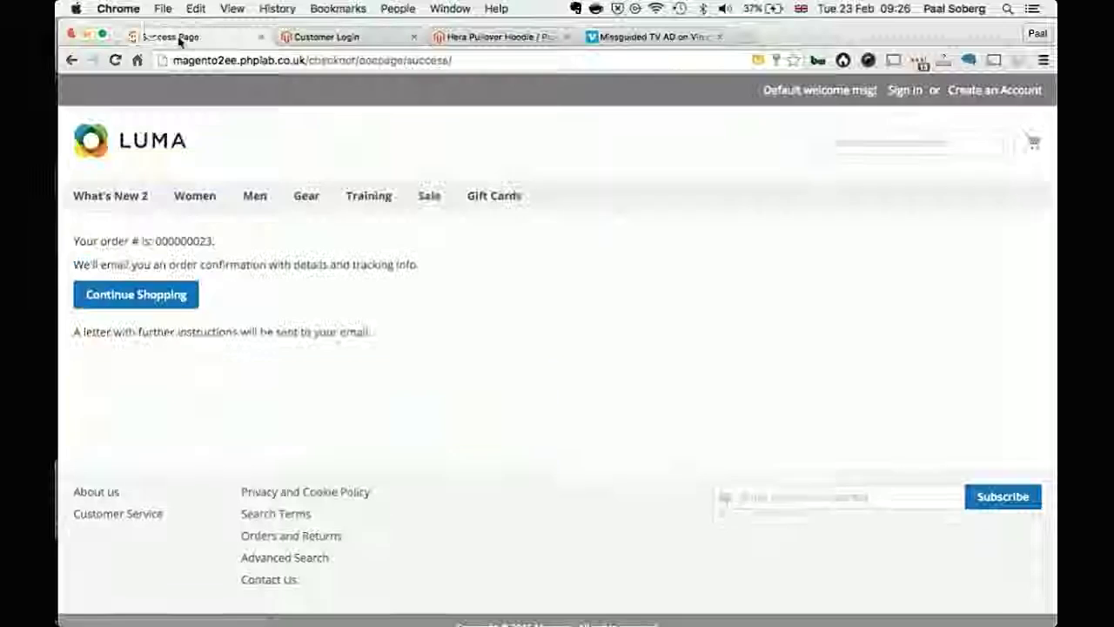
{"action": "left_click", "coordinate": [171, 155]}
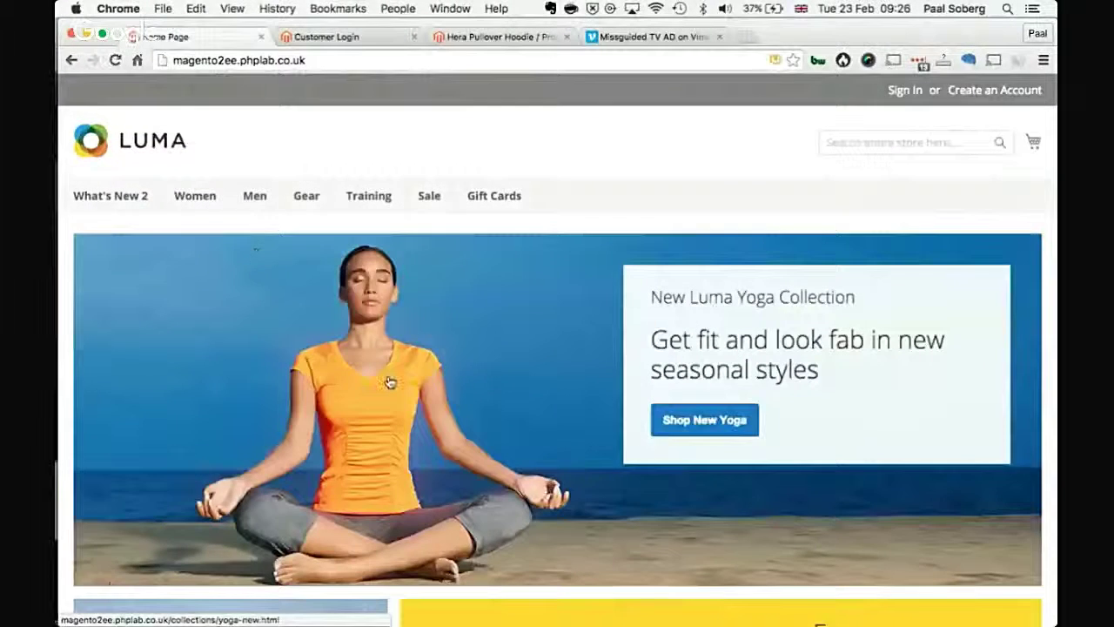
{"action": "scroll", "coordinate": [388, 381], "scroll_direction": "down", "scroll_amount": 10}
{"action": "scroll", "coordinate": [390, 381], "scroll_direction": "down", "scroll_amount": 5}
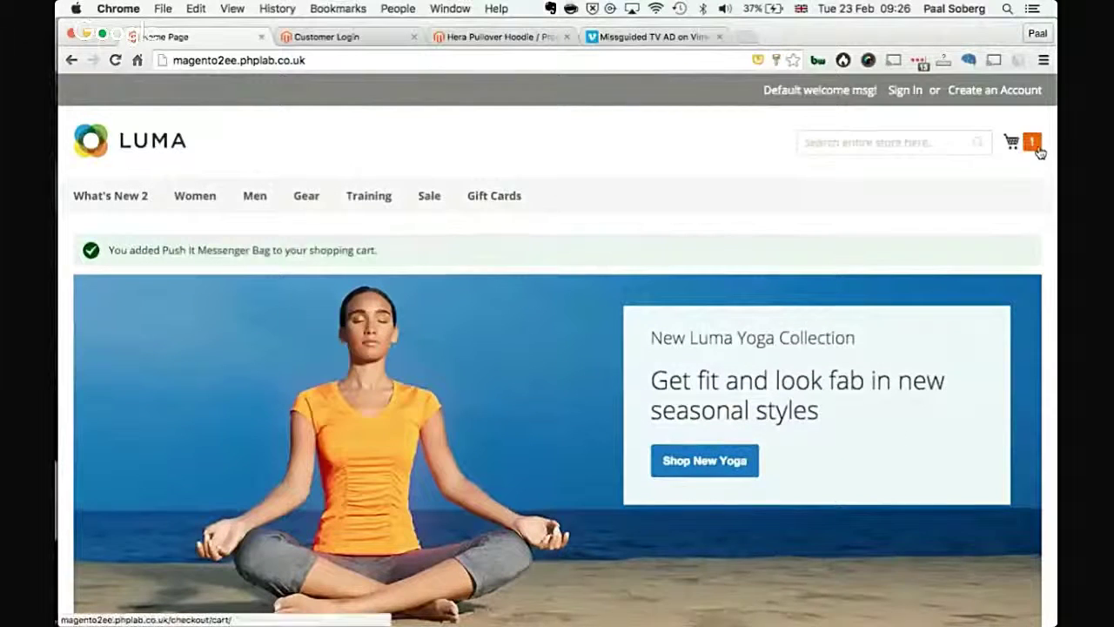
Step: Add the Push It Messenger Bag to the cart and proceed to checkout from the cart page
{"action": "left_click", "coordinate": [1031, 142]}
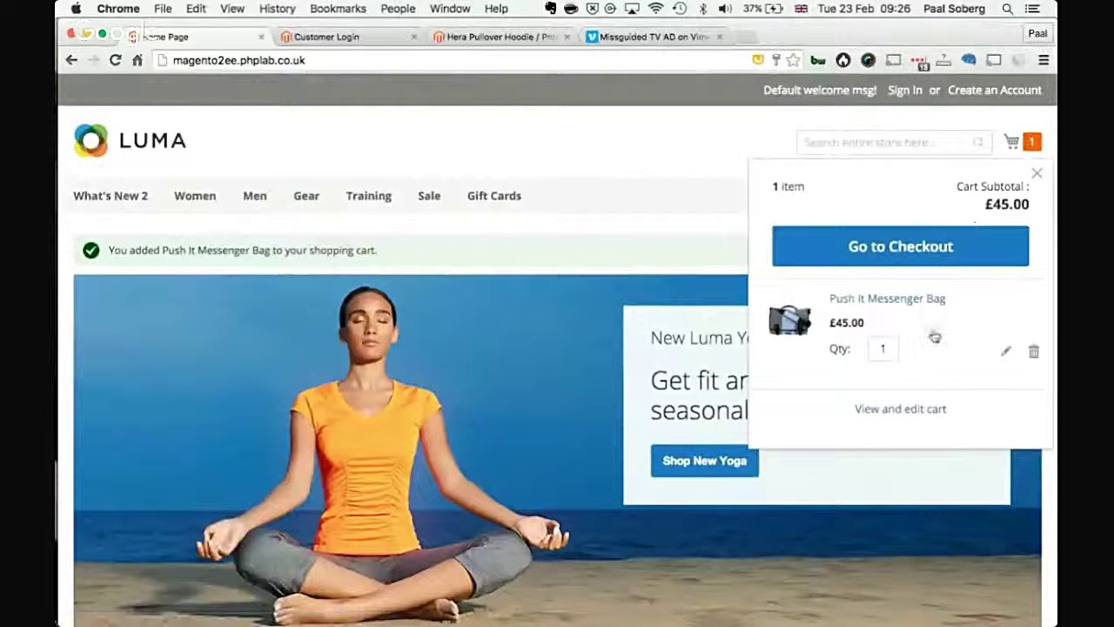
{"action": "left_click", "coordinate": [914, 409]}
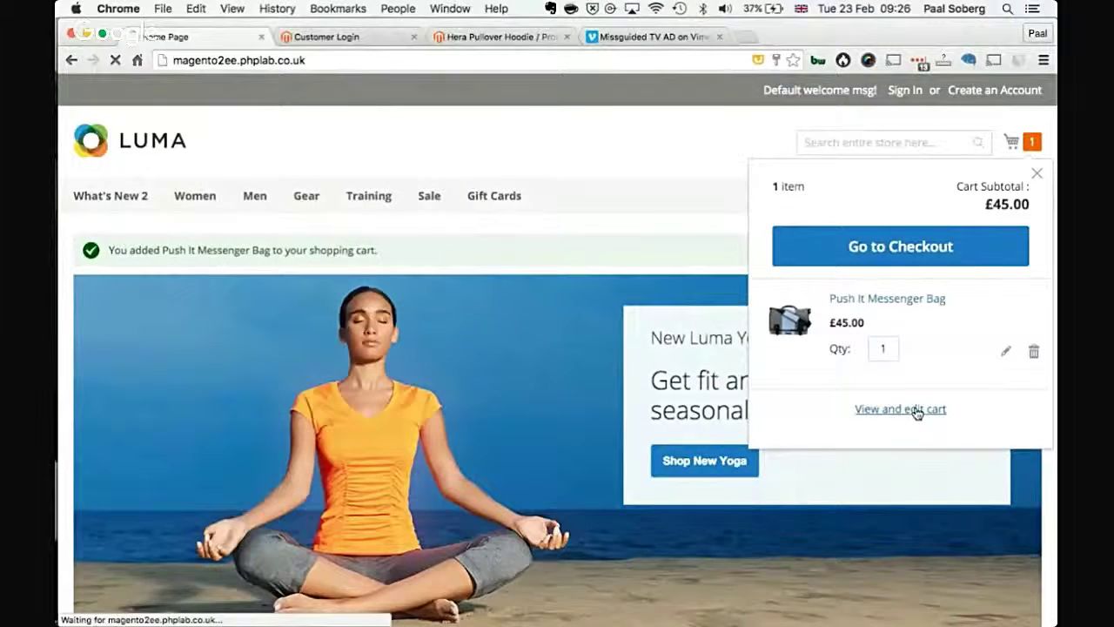
{"action": "scroll", "coordinate": [646, 527], "scroll_direction": "down", "scroll_amount": 1}
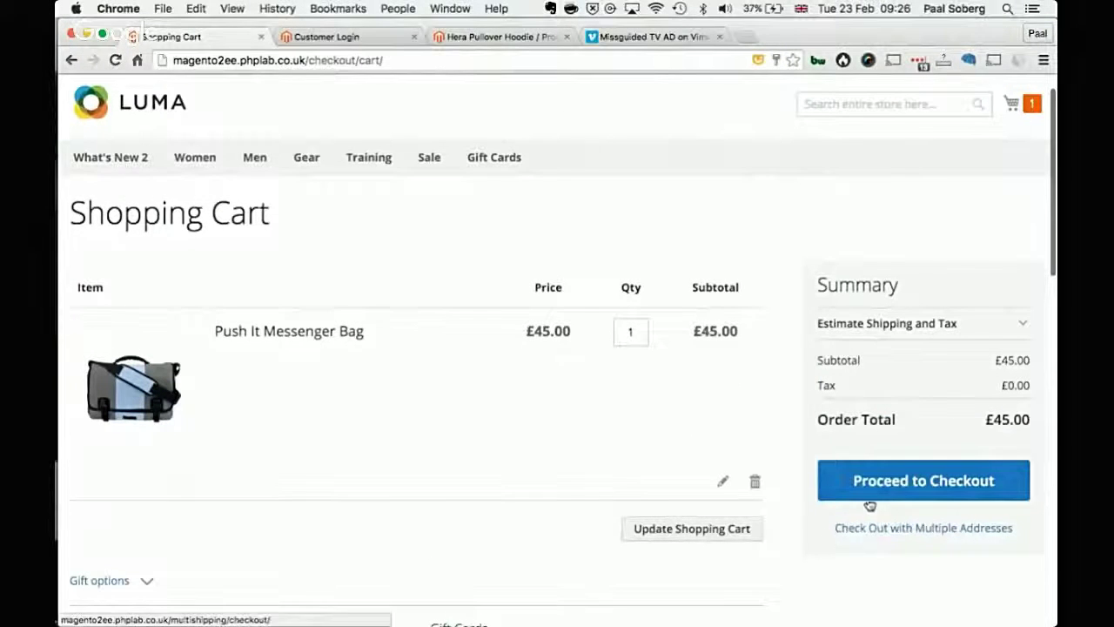
{"action": "left_click", "coordinate": [870, 496]}
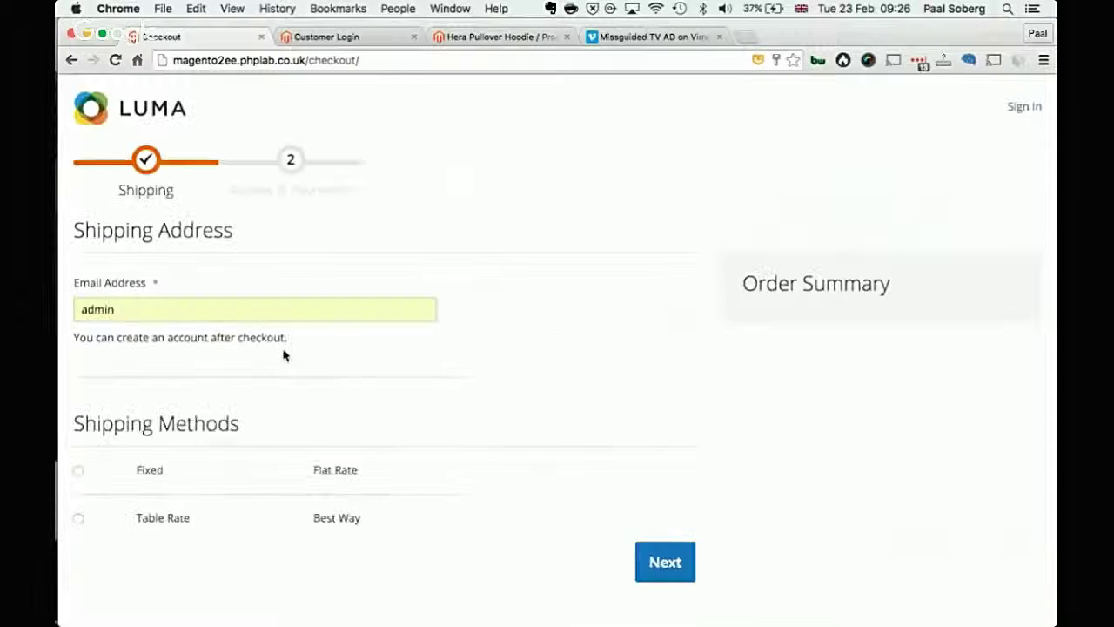
Step: Replace the autofilled e-mail with the customer's address, clear the password field and log in
{"action": "left_click", "coordinate": [228, 314]}
{"action": "double_click", "coordinate": [228, 313]}
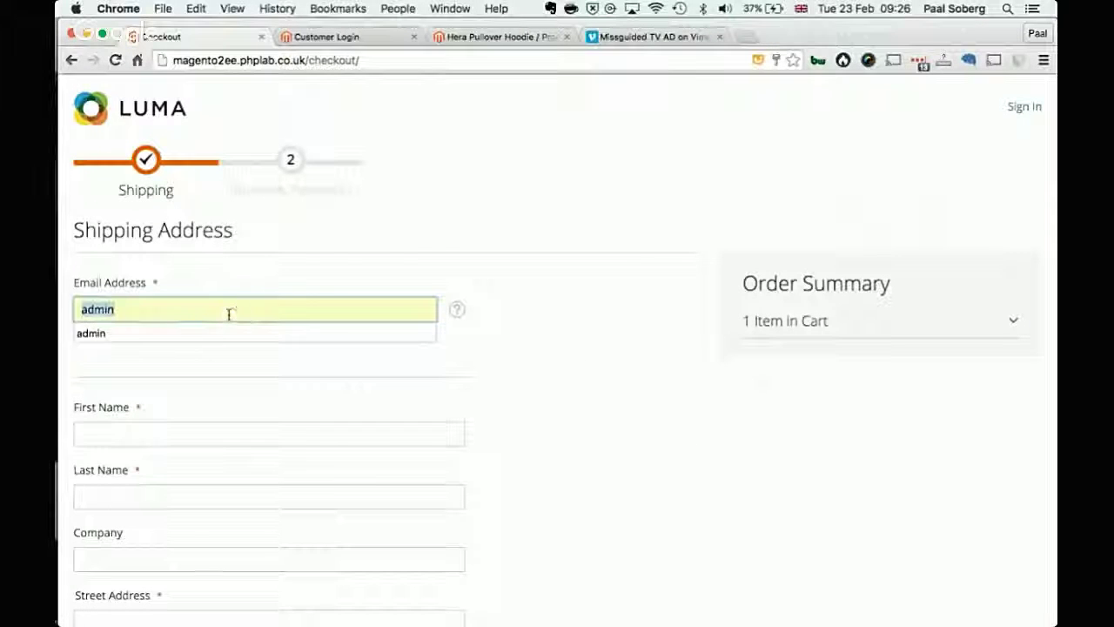
{"action": "key", "text": "BackSpace"}
{"action": "key", "text": "super+v"}
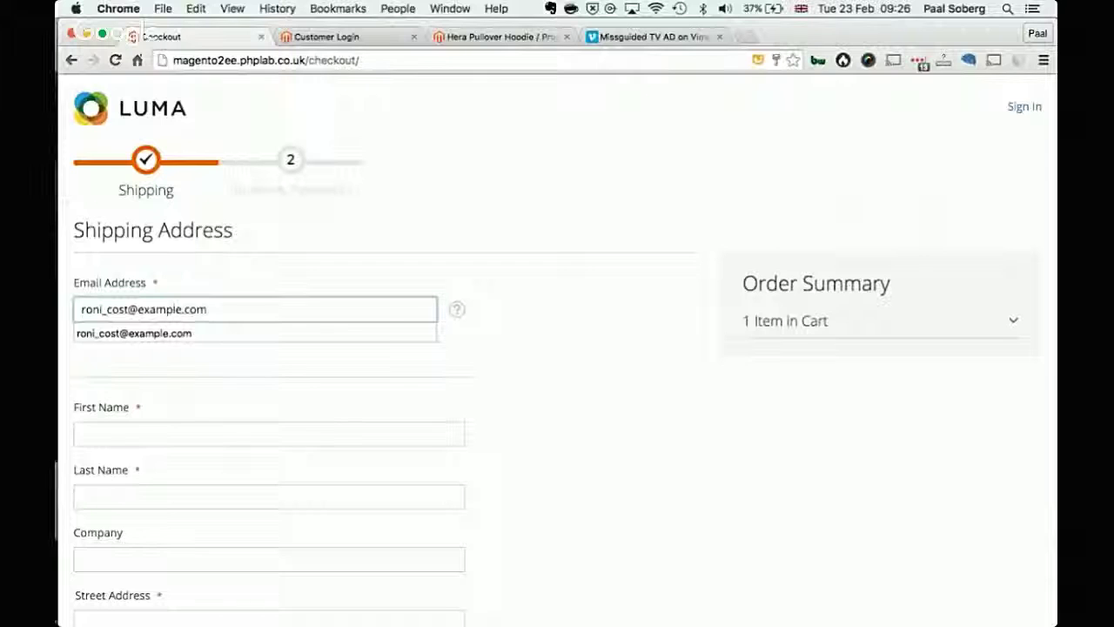
{"action": "key", "text": "Tab"}
{"action": "key", "text": "Tab"}
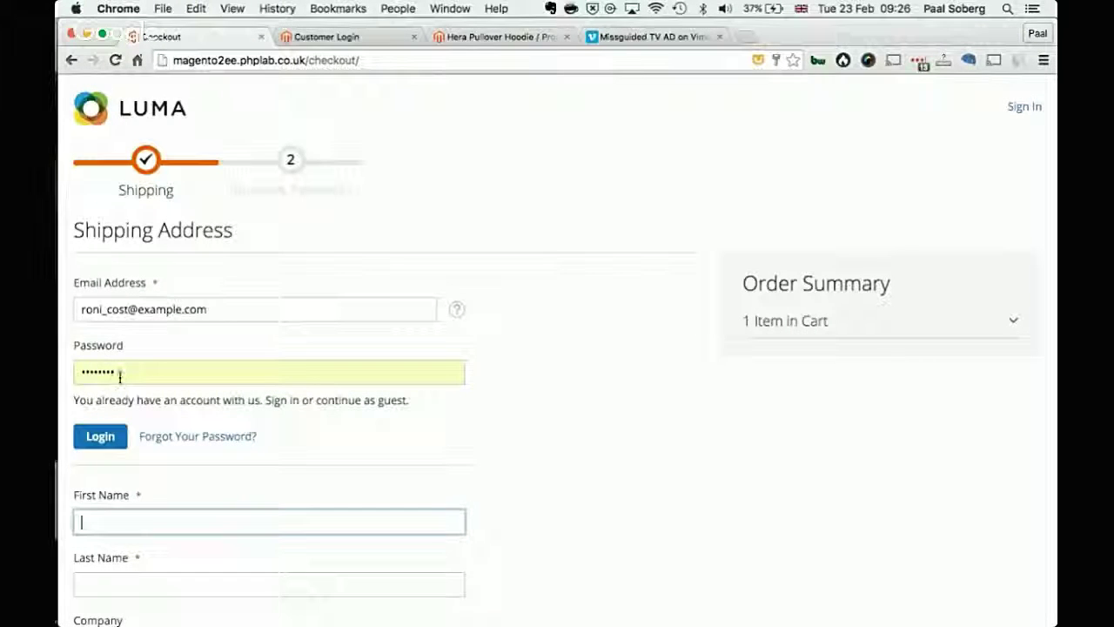
{"action": "left_click", "coordinate": [326, 375]}
{"action": "double_click", "coordinate": [325, 375]}
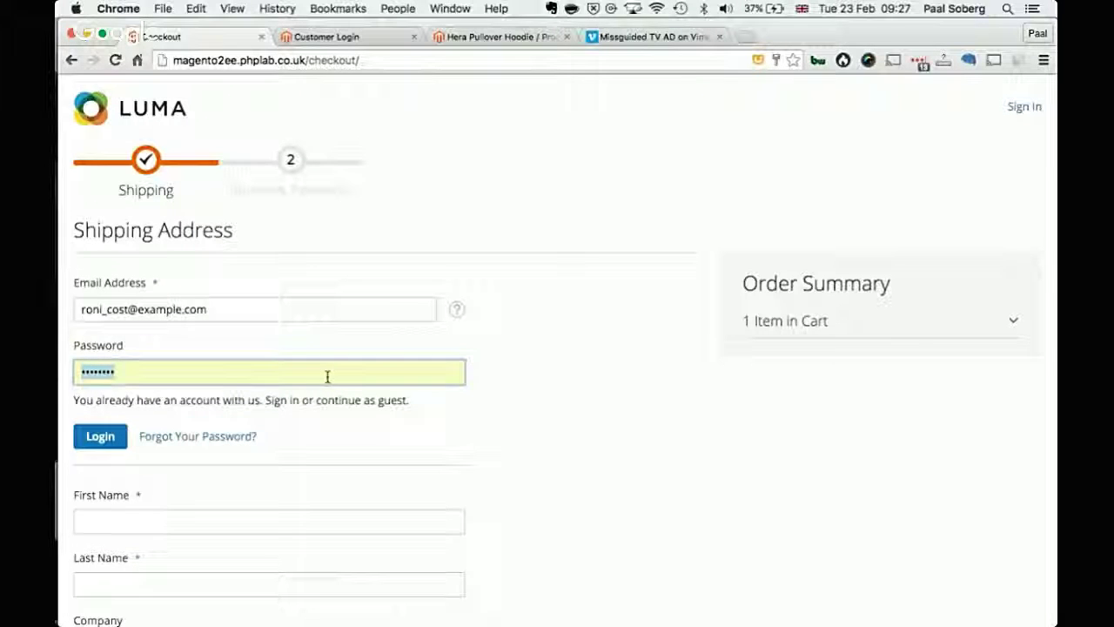
{"action": "key", "text": "BackSpace"}
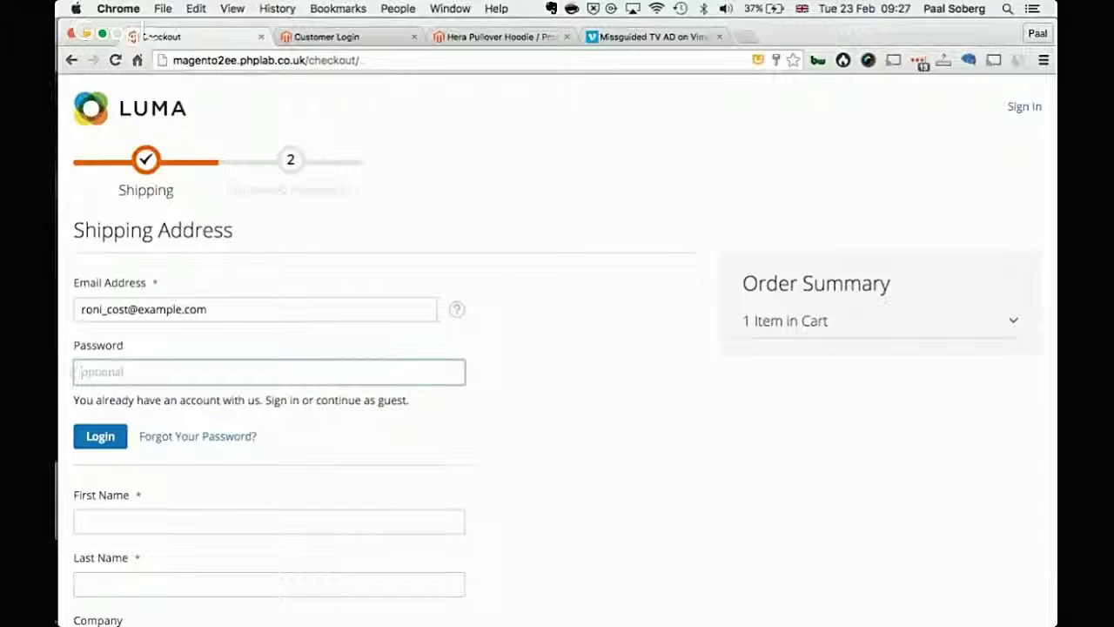
{"action": "left_click", "coordinate": [106, 444]}
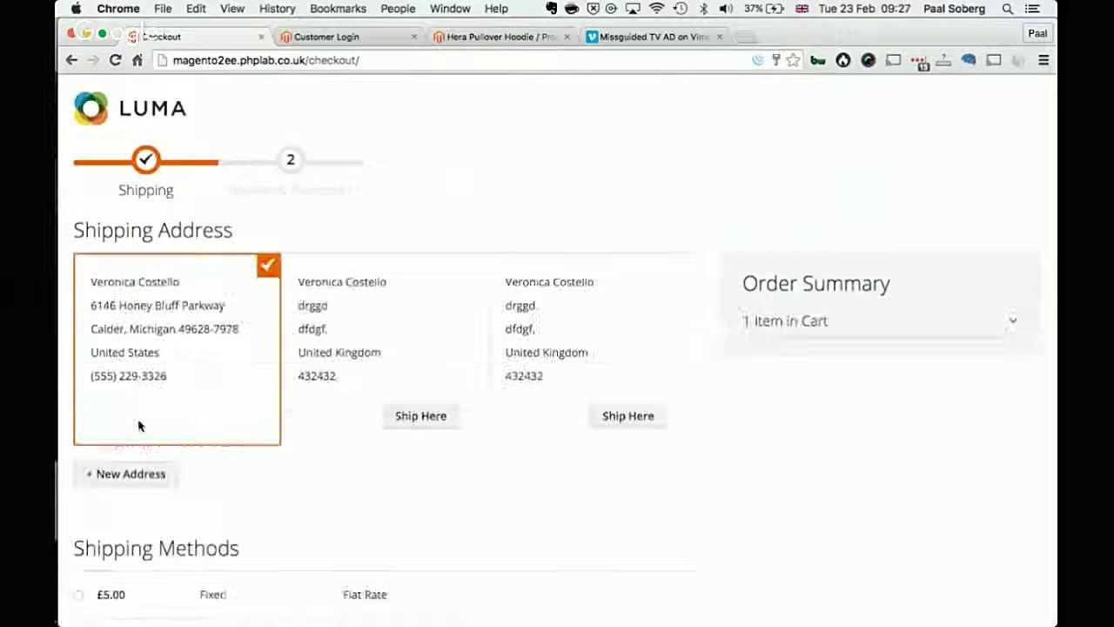
Step: Choose the second saved address, the United Kingdom one, as the shipping address
{"action": "scroll", "coordinate": [320, 479], "scroll_direction": "down", "scroll_amount": 2}
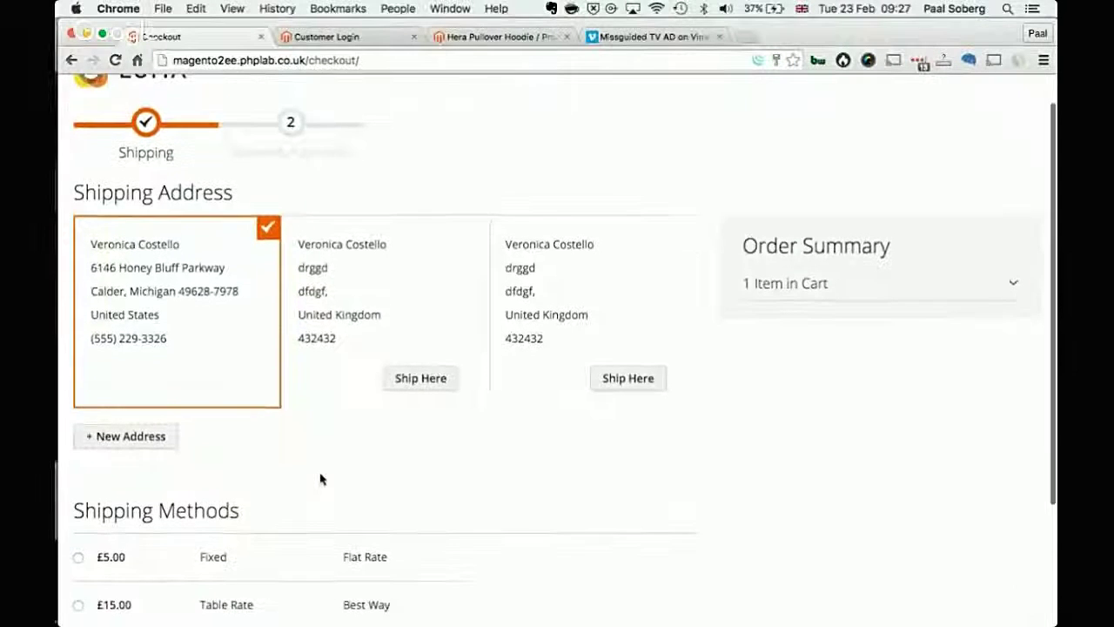
{"action": "left_click", "coordinate": [444, 358]}
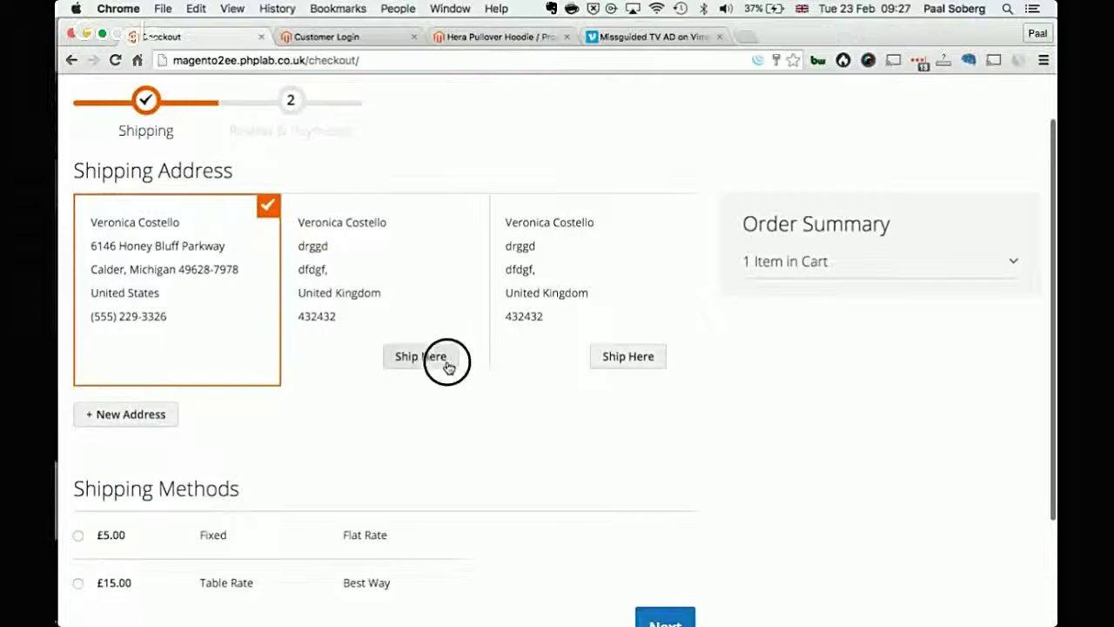
{"action": "left_click", "coordinate": [641, 361]}
{"action": "left_click", "coordinate": [244, 365]}
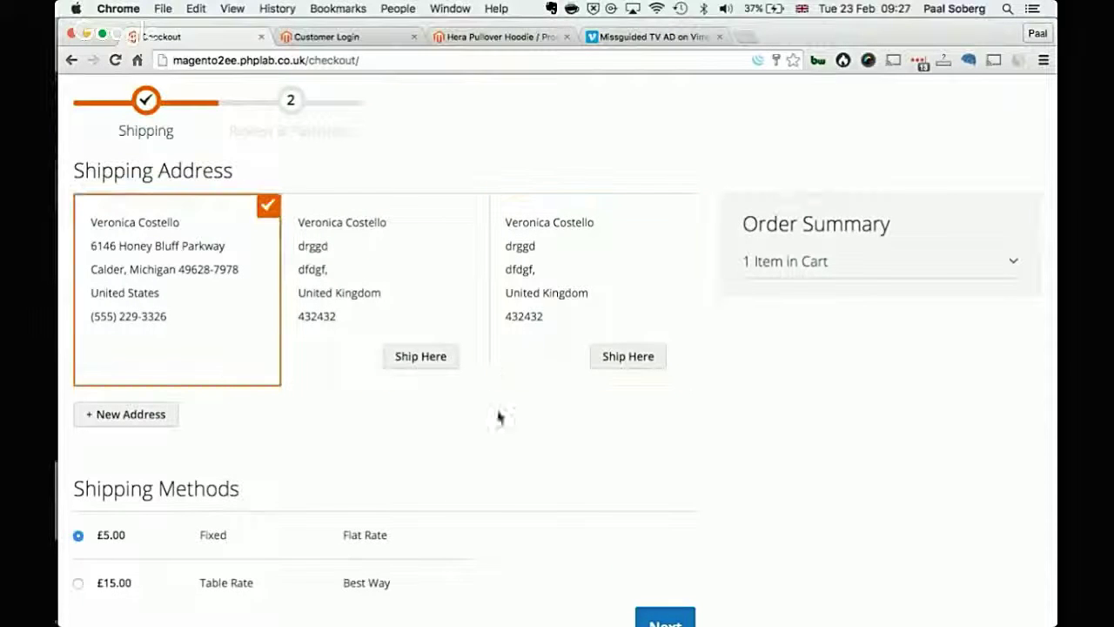
{"action": "left_click", "coordinate": [463, 352]}
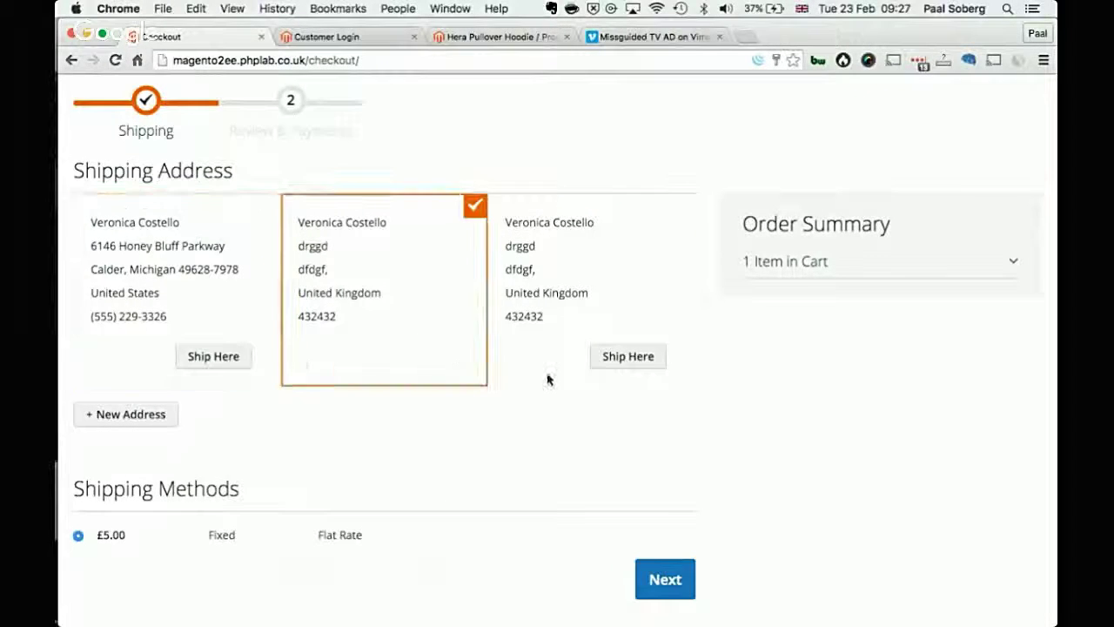
{"action": "left_click", "coordinate": [233, 364]}
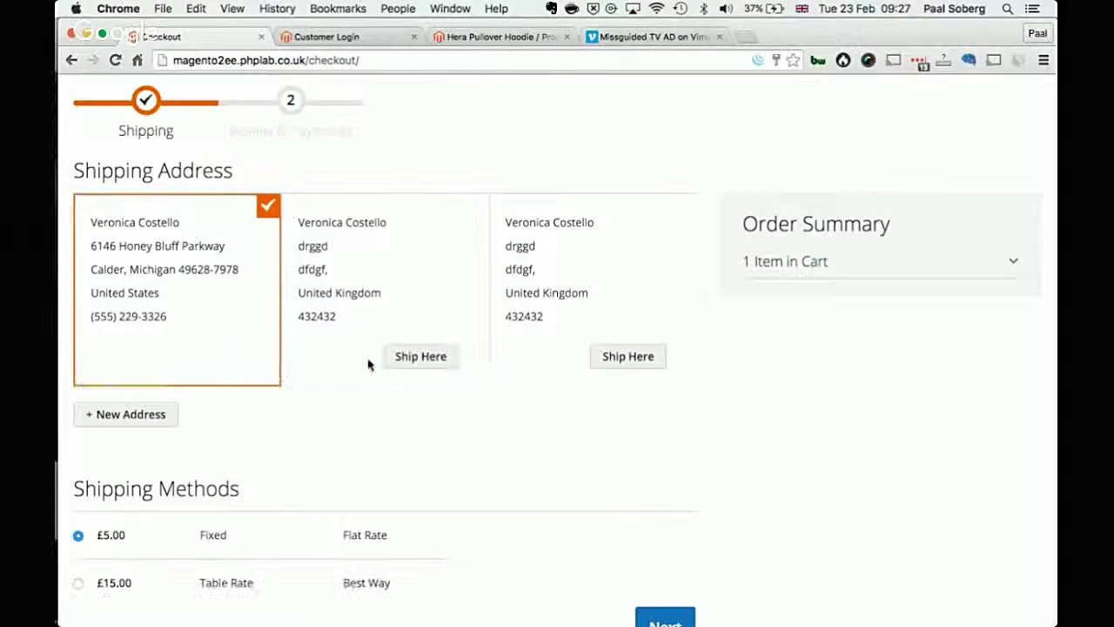
{"action": "left_click", "coordinate": [440, 358]}
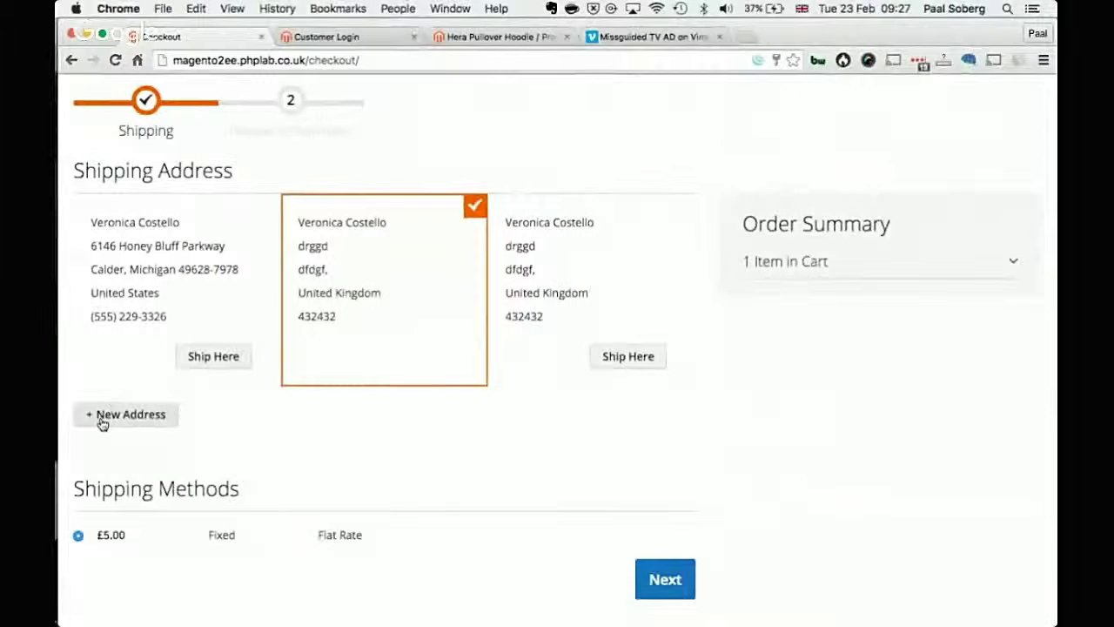
Step: Open and close the new address form without saving, then continue to Review & Payments
{"action": "left_click", "coordinate": [758, 414]}
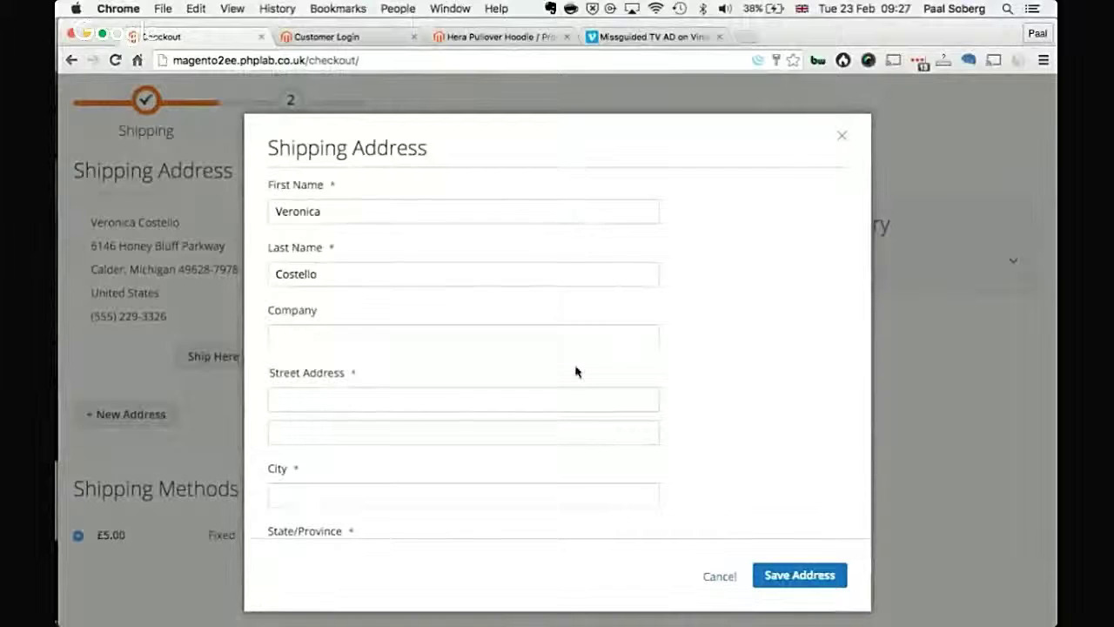
{"action": "scroll", "coordinate": [575, 368], "scroll_direction": "down", "scroll_amount": 3}
{"action": "scroll", "coordinate": [577, 406], "scroll_direction": "up", "scroll_amount": 5}
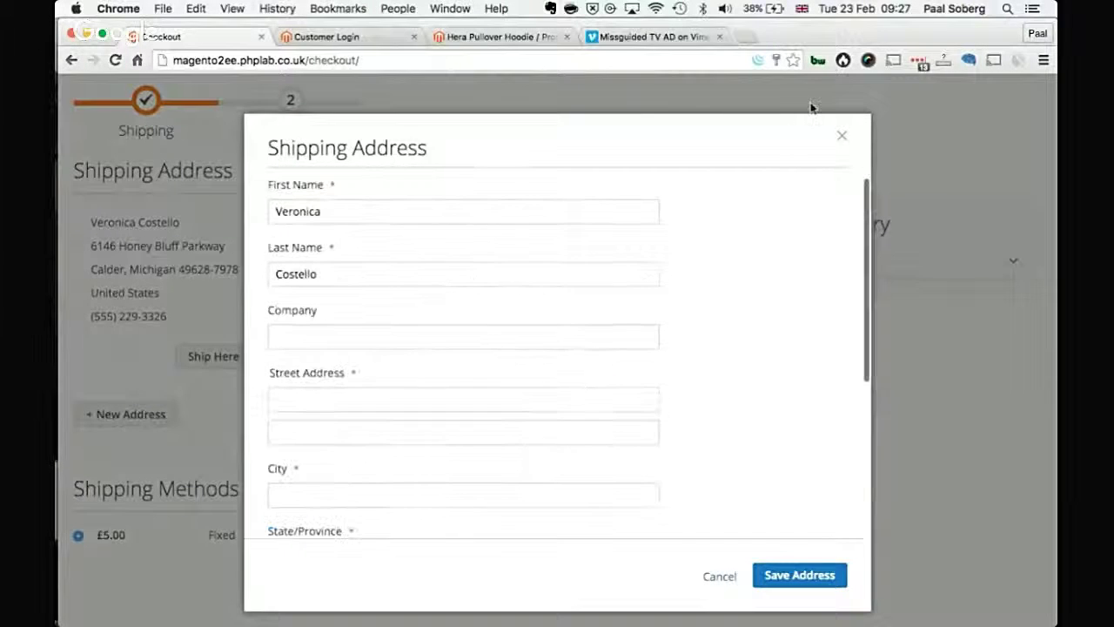
{"action": "left_click", "coordinate": [841, 136]}
{"action": "scroll", "coordinate": [630, 551], "scroll_direction": "down", "scroll_amount": 2}
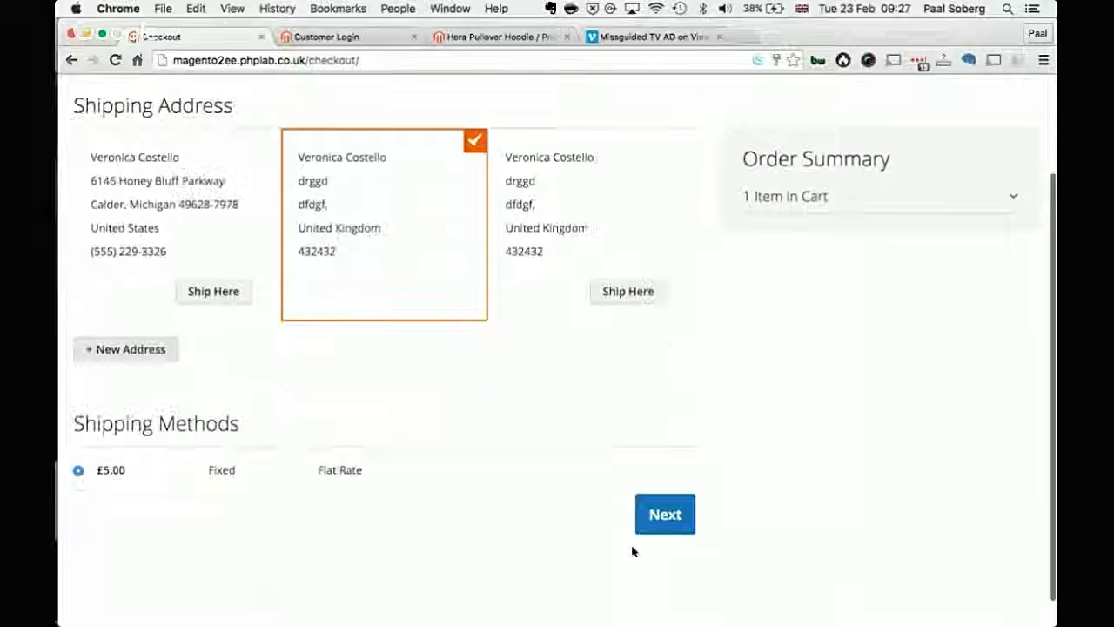
{"action": "left_click", "coordinate": [668, 515]}
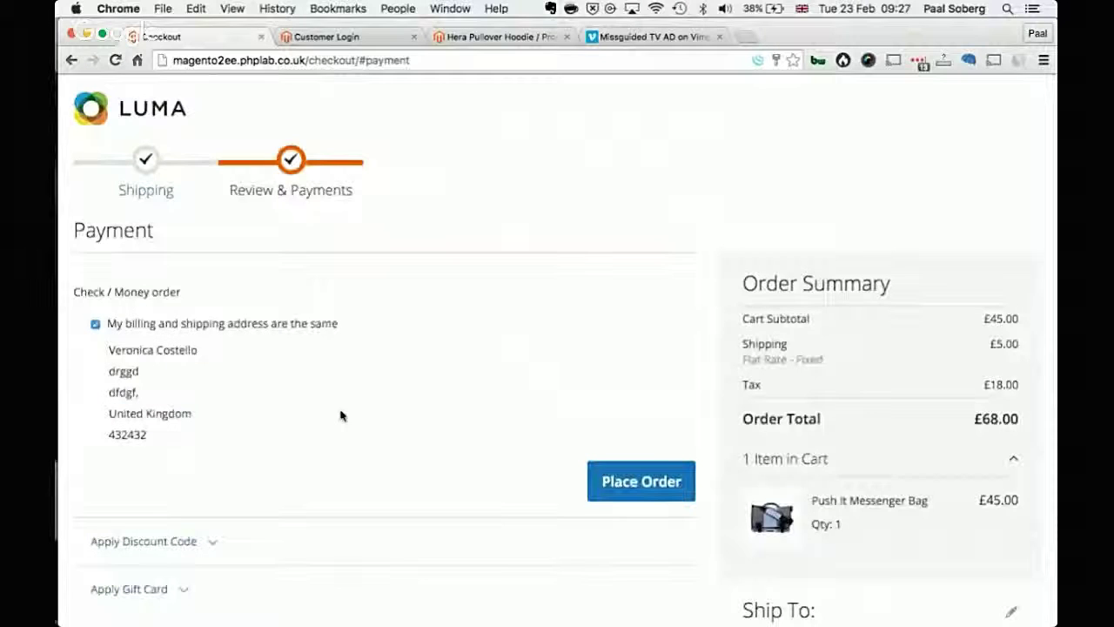
Step: Try the third and second saved billing addresses, then keep billing the same as shipping
{"action": "left_click", "coordinate": [241, 323]}
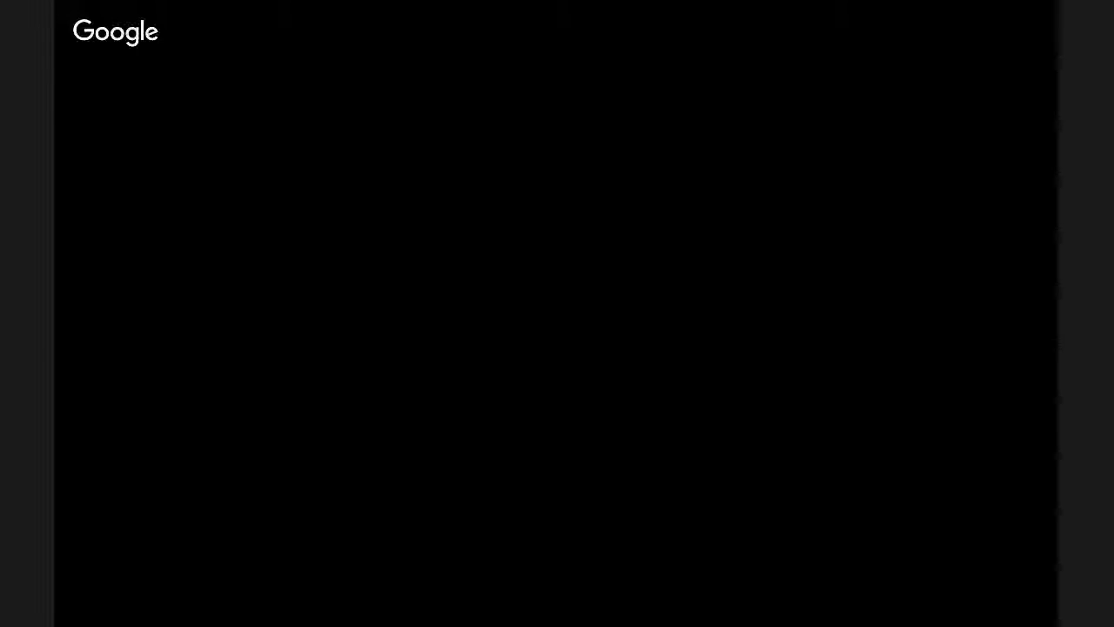
{"action": "left_click", "coordinate": [339, 350]}
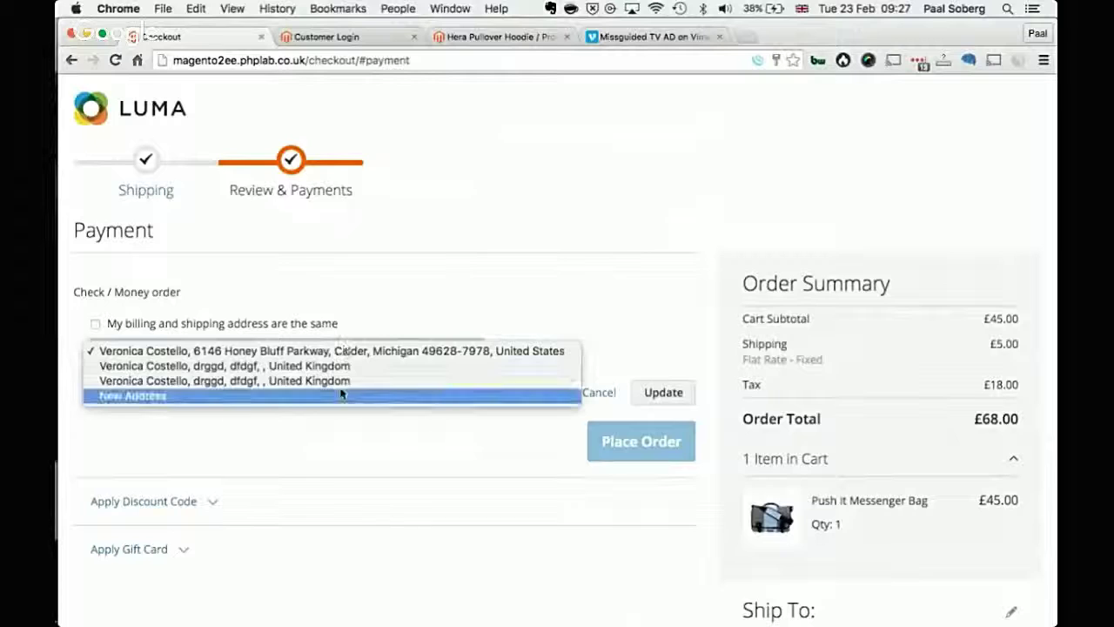
{"action": "left_click", "coordinate": [343, 380]}
{"action": "left_click", "coordinate": [337, 350]}
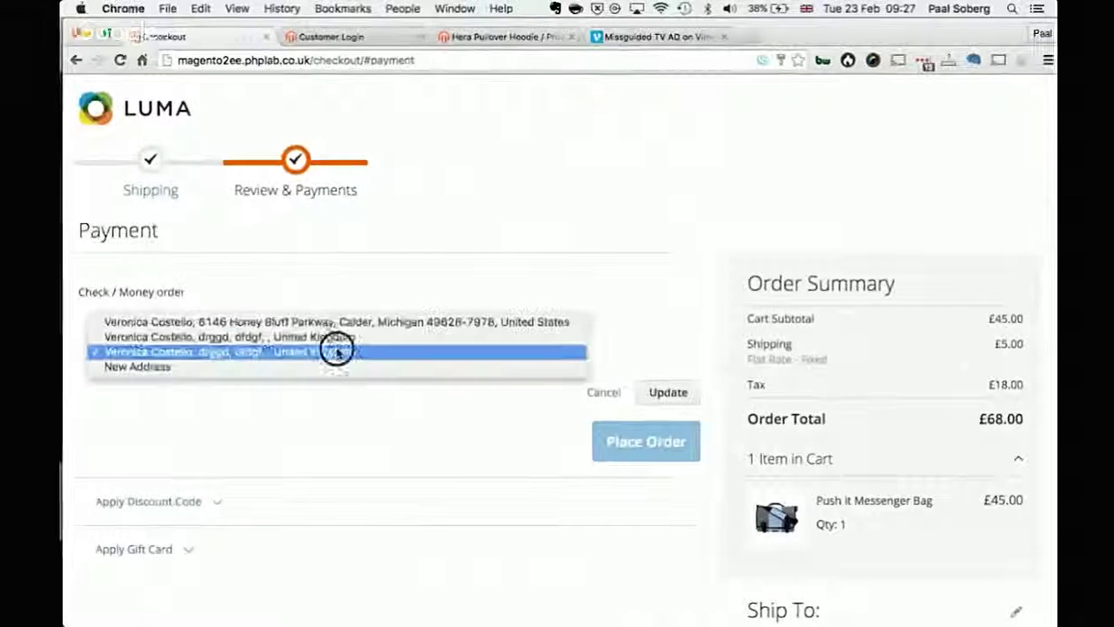
{"action": "left_click", "coordinate": [339, 337]}
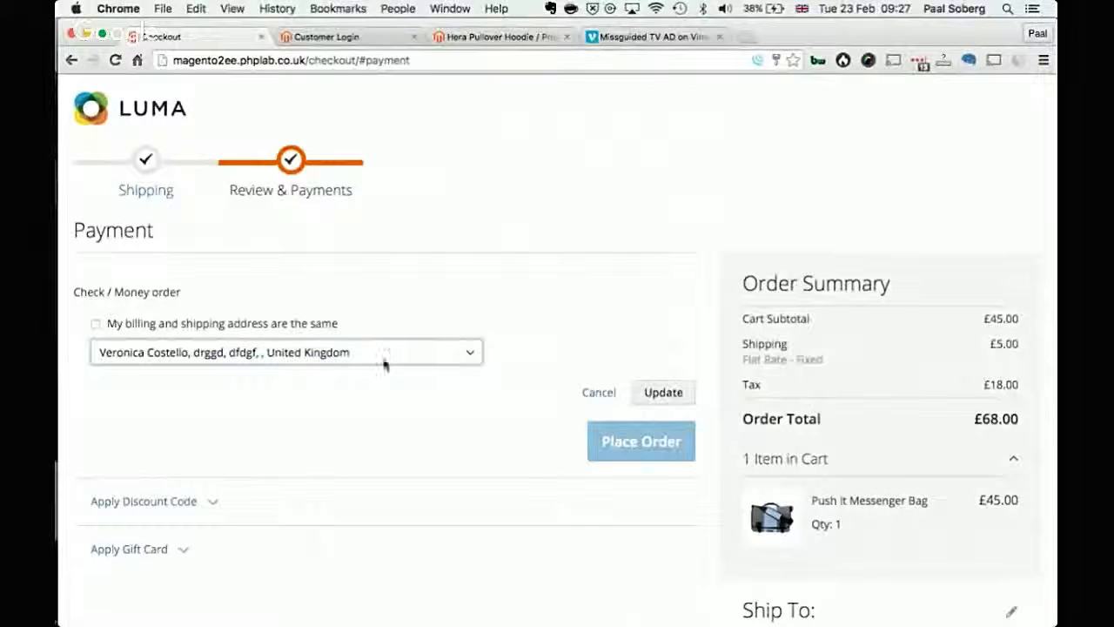
{"action": "left_click", "coordinate": [280, 329]}
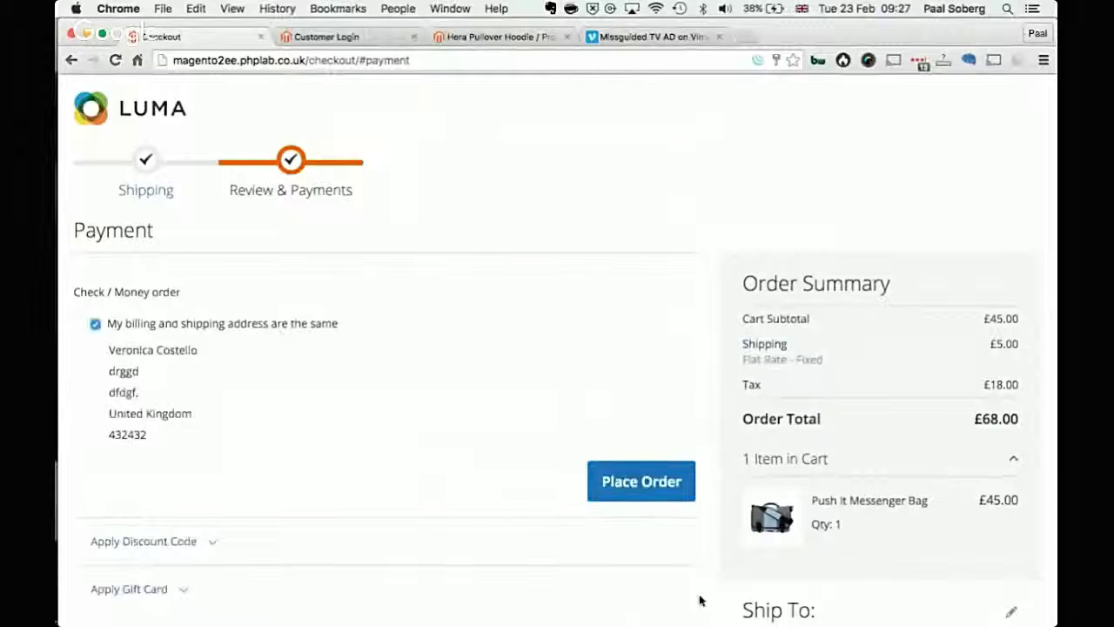
Step: Place the order, then switch to the admin browser tab
{"action": "scroll", "coordinate": [642, 485], "scroll_direction": "down", "scroll_amount": 3}
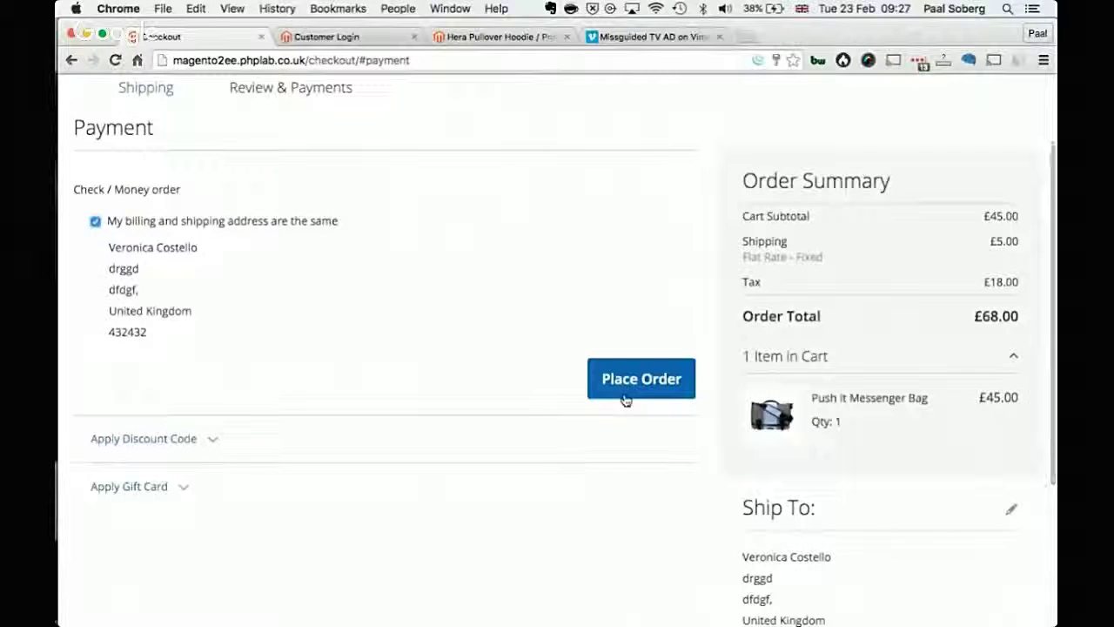
{"action": "scroll", "coordinate": [628, 398], "scroll_direction": "down", "scroll_amount": 3}
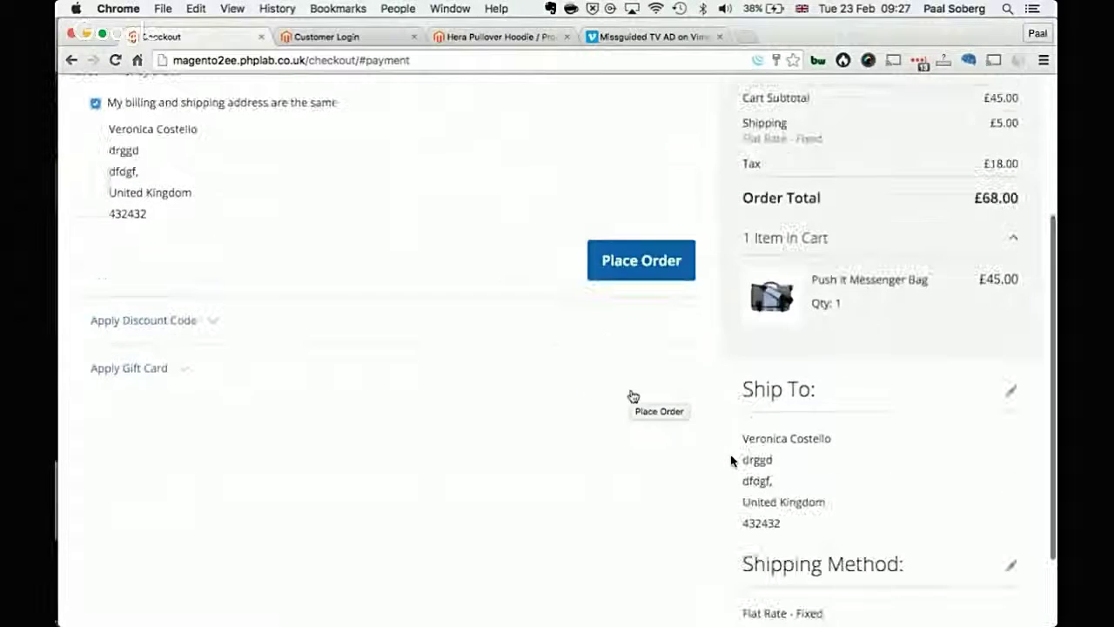
{"action": "left_click", "coordinate": [618, 257]}
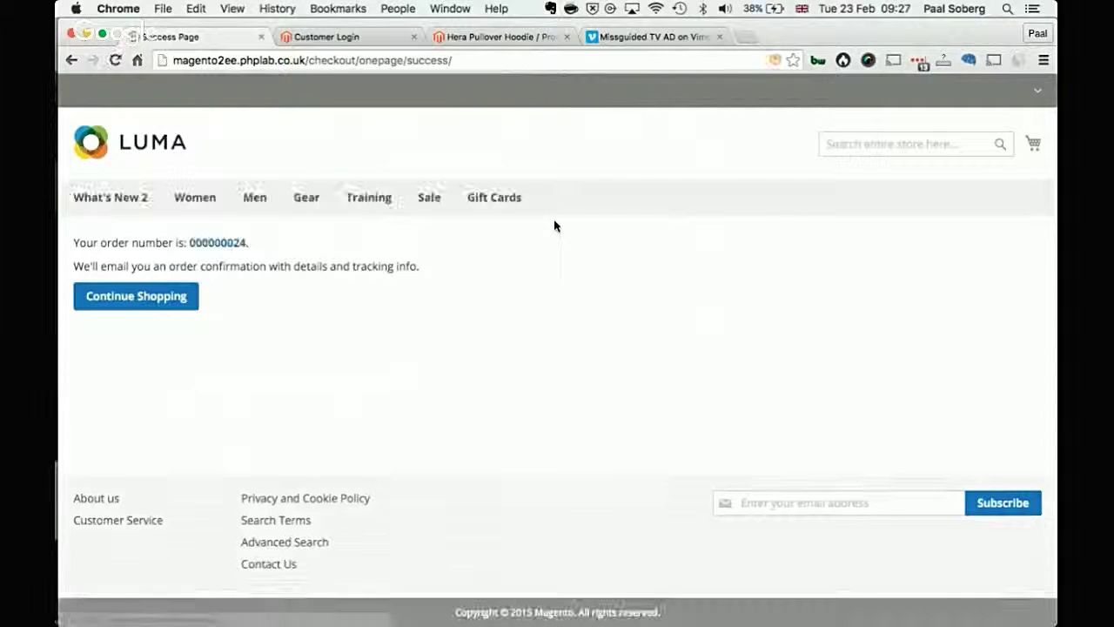
{"action": "scroll", "coordinate": [411, 318], "scroll_direction": "right", "scroll_amount": 1}
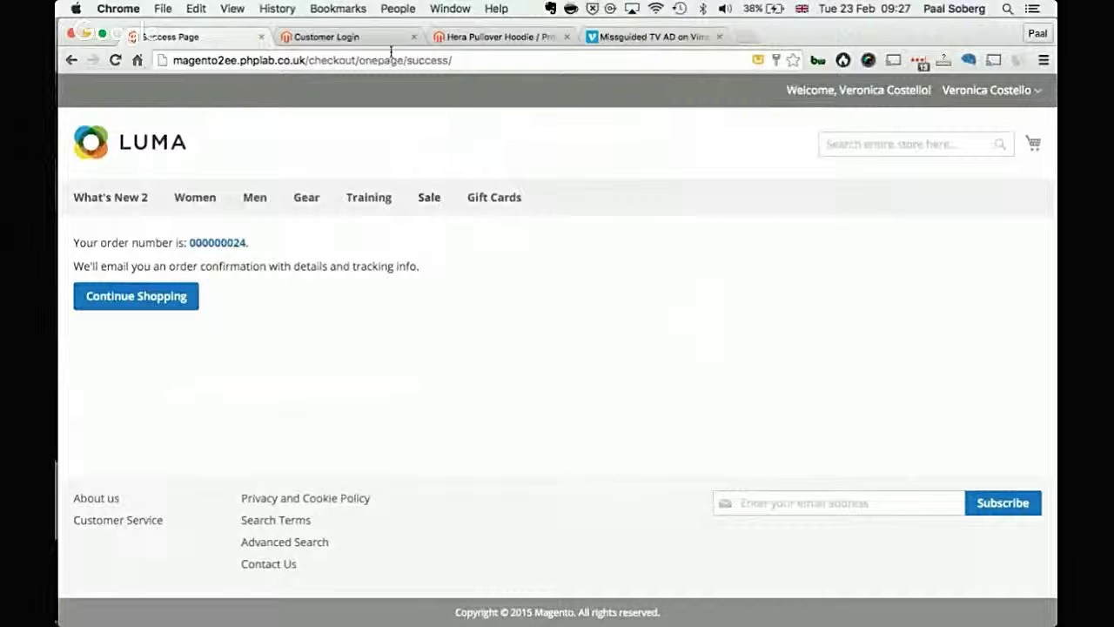
{"action": "left_click", "coordinate": [492, 37]}
Step: Load the admin Dashboard and browse the Sales, Products, Stores and Customers menus
{"action": "left_click", "coordinate": [92, 102]}
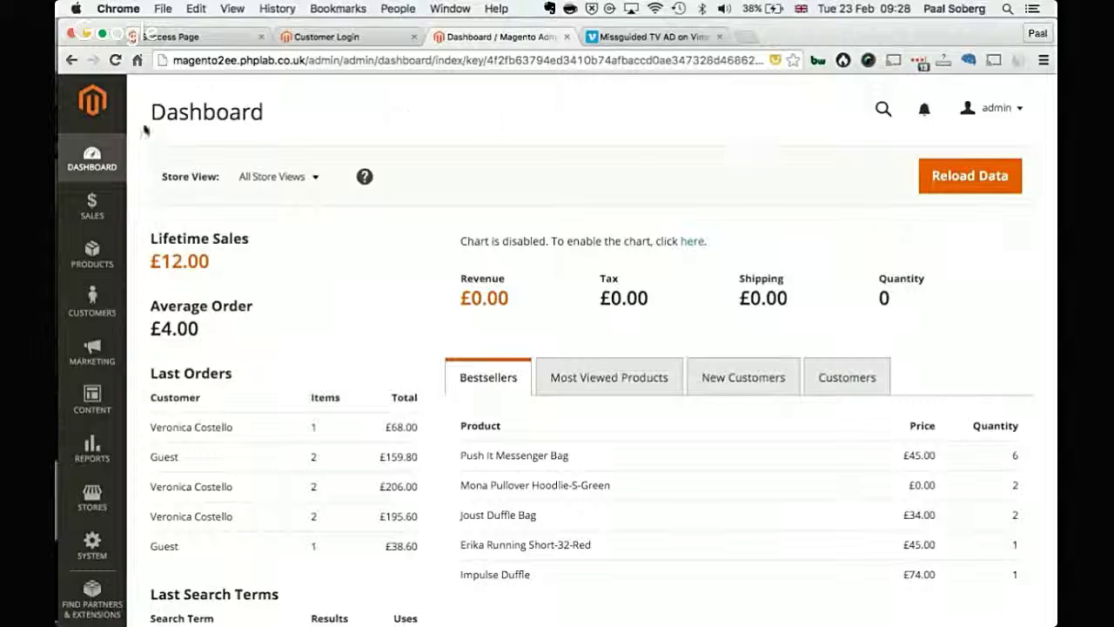
{"action": "left_click", "coordinate": [82, 168]}
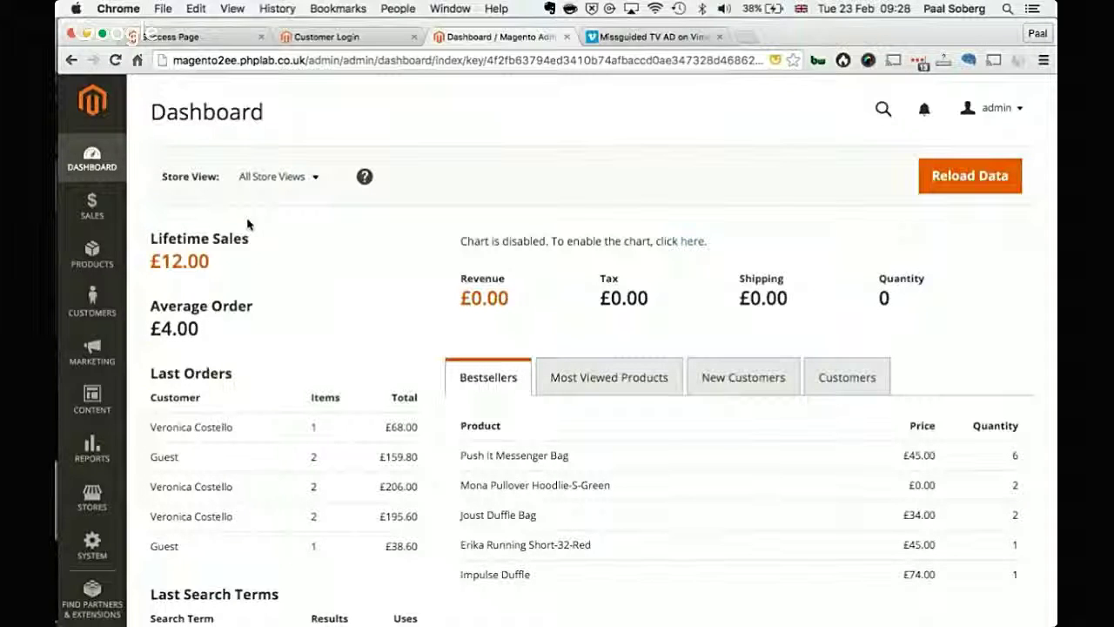
{"action": "left_click", "coordinate": [106, 220]}
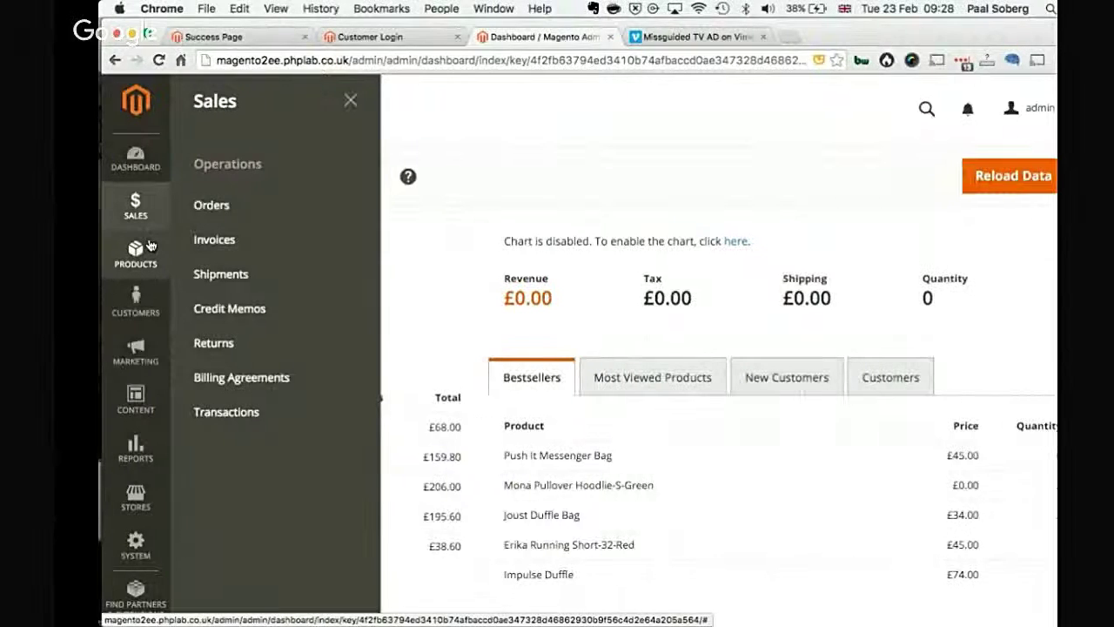
{"action": "left_click", "coordinate": [107, 247]}
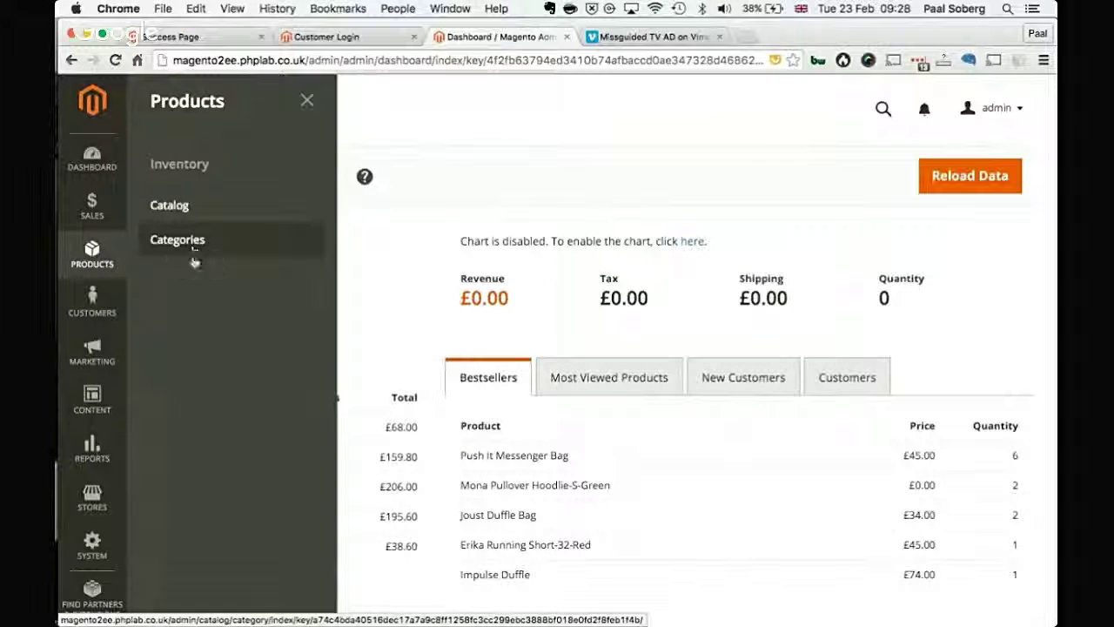
{"action": "left_click", "coordinate": [92, 494]}
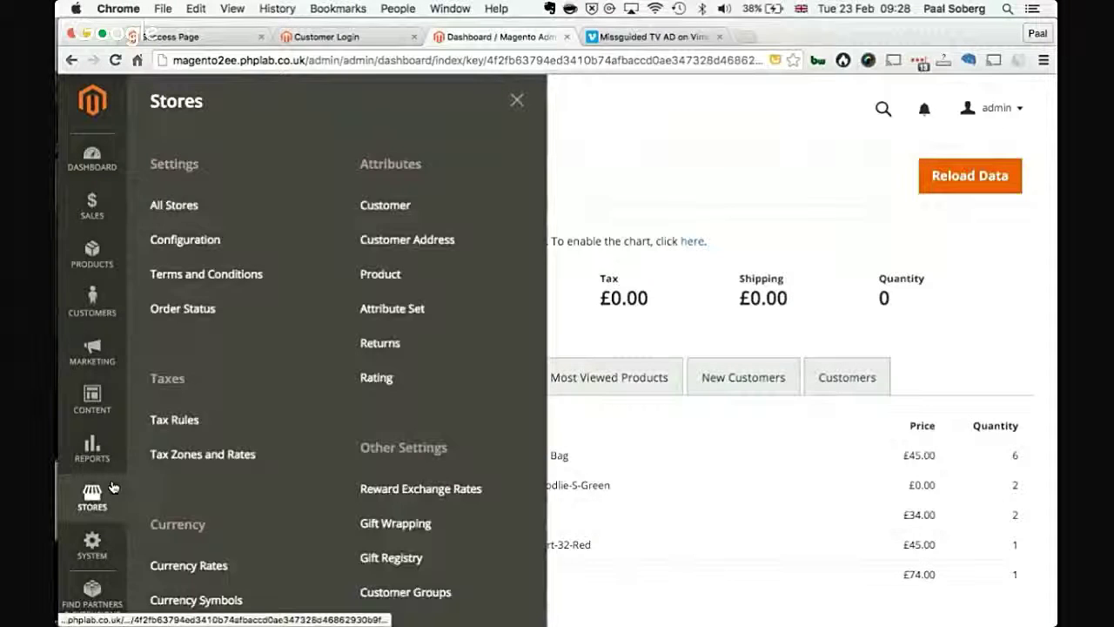
{"action": "left_click", "coordinate": [112, 256]}
{"action": "left_click", "coordinate": [99, 301]}
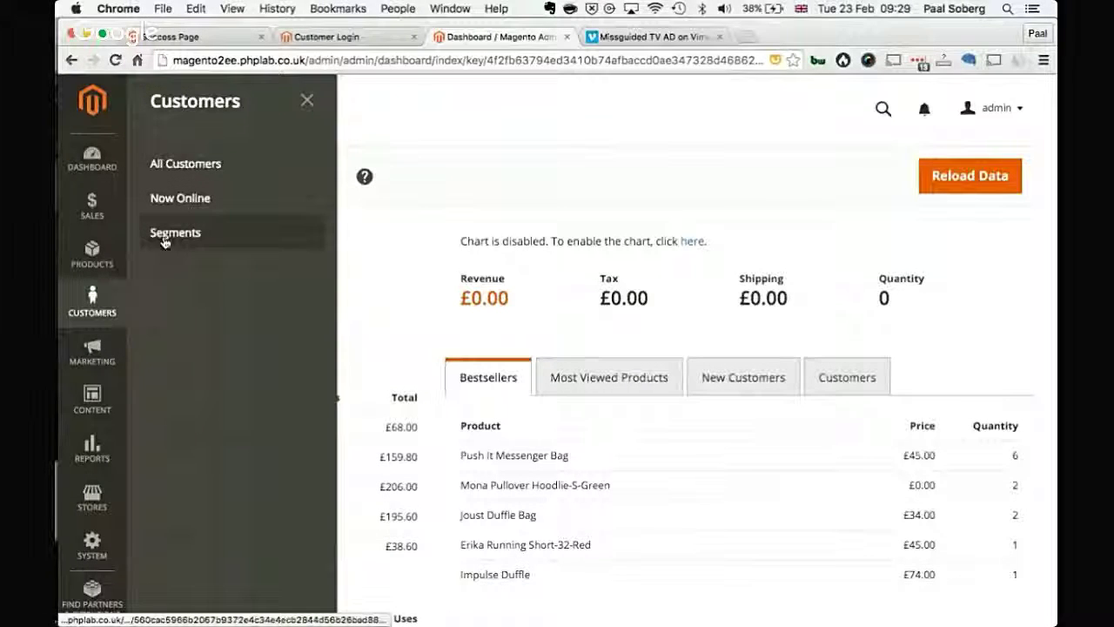
Step: Browse the Marketing and Content menus, then show the Reports menu
{"action": "left_click", "coordinate": [96, 355]}
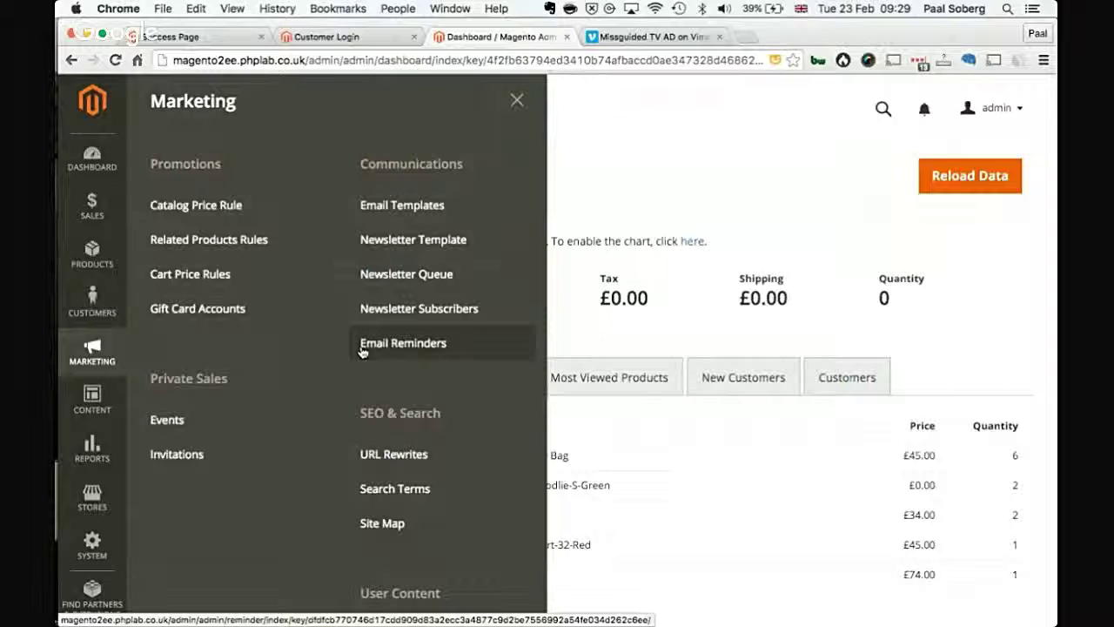
{"action": "scroll", "coordinate": [385, 443], "scroll_direction": "down", "scroll_amount": 2}
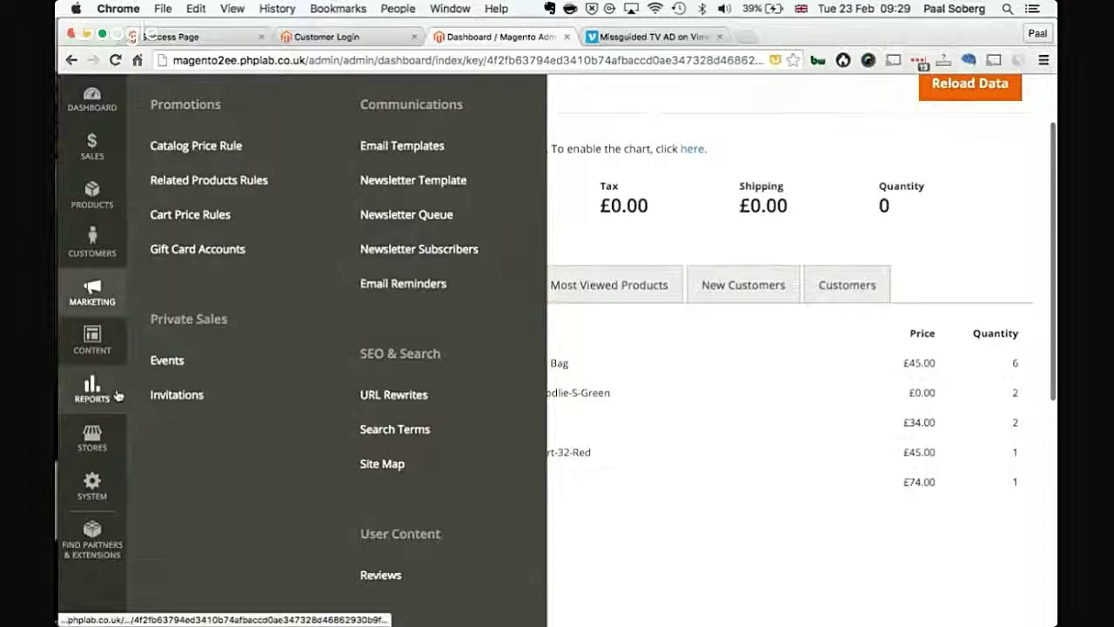
{"action": "left_click", "coordinate": [92, 335]}
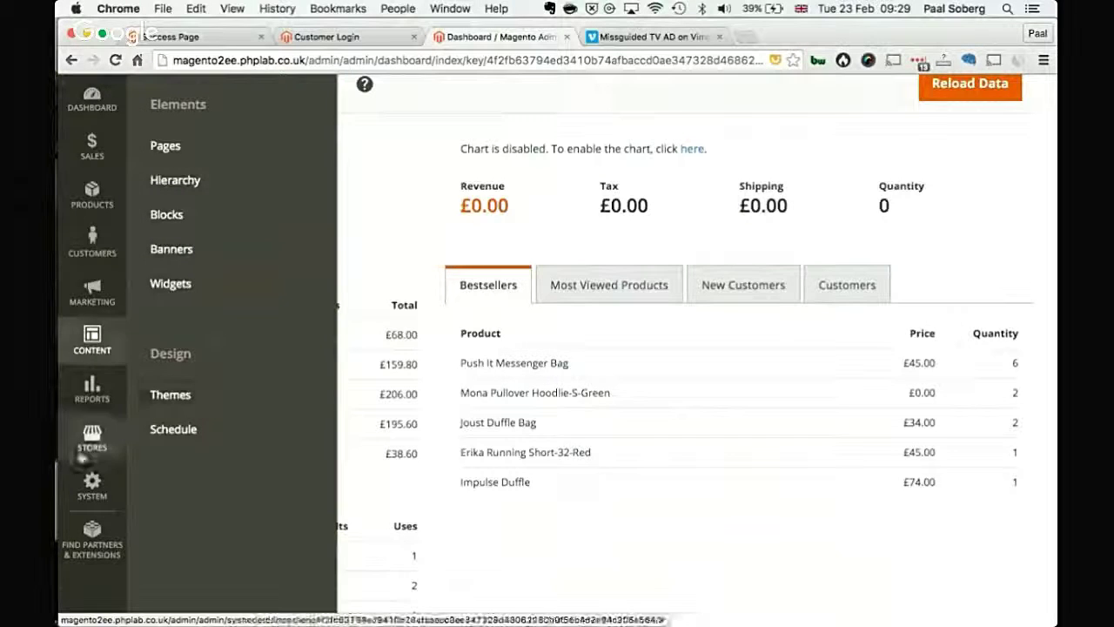
{"action": "left_click", "coordinate": [92, 387]}
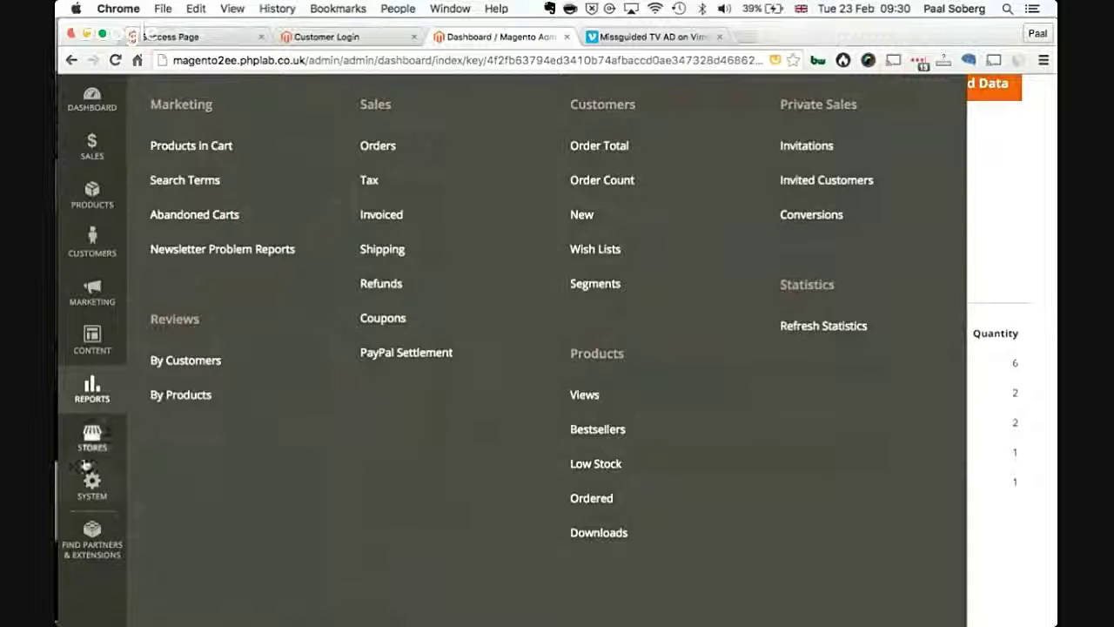
Step: Show the Stores menu, then the System menu options
{"action": "left_click", "coordinate": [92, 438]}
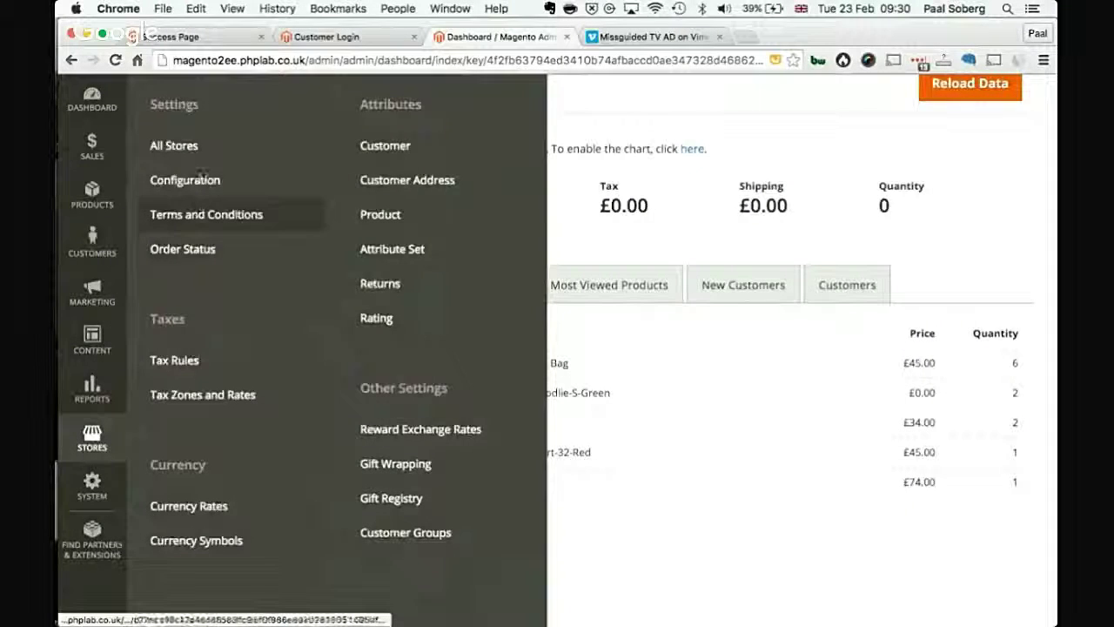
{"action": "scroll", "coordinate": [209, 154], "scroll_direction": "down", "scroll_amount": 1}
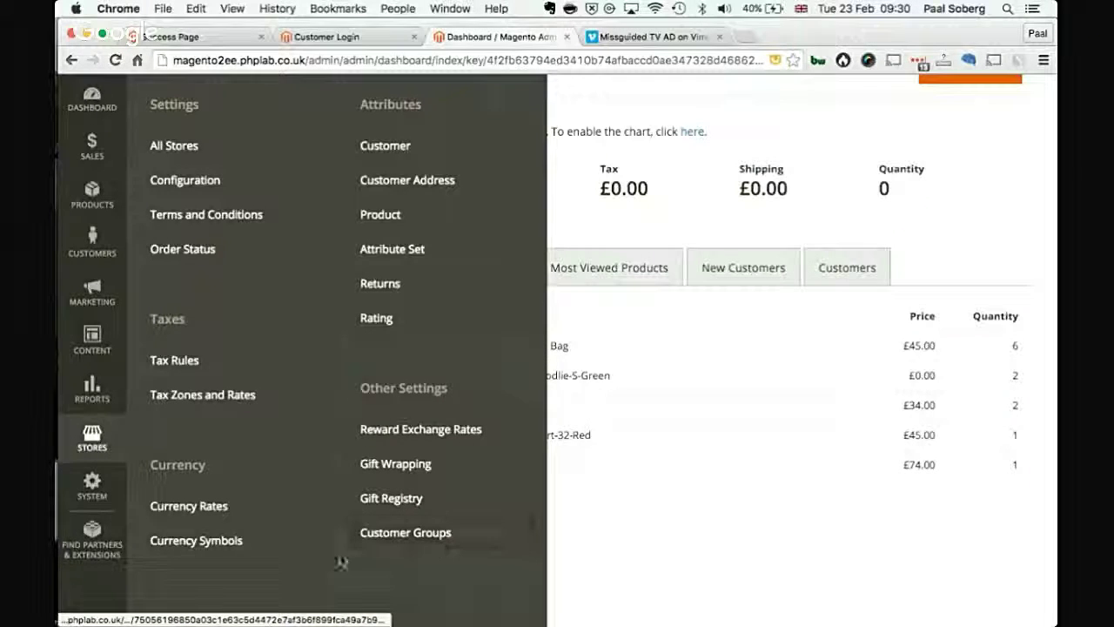
{"action": "left_click", "coordinate": [95, 501]}
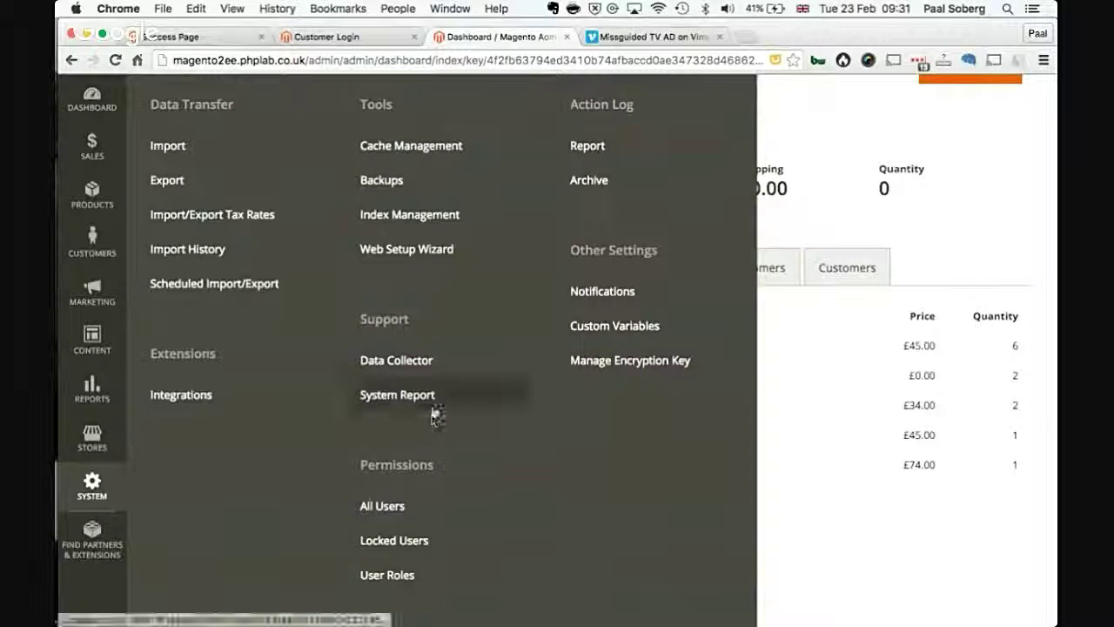
Step: Go to Support > System Report and show the actions for Configuration report 6
{"action": "scroll", "coordinate": [435, 414], "scroll_direction": "down", "scroll_amount": 1}
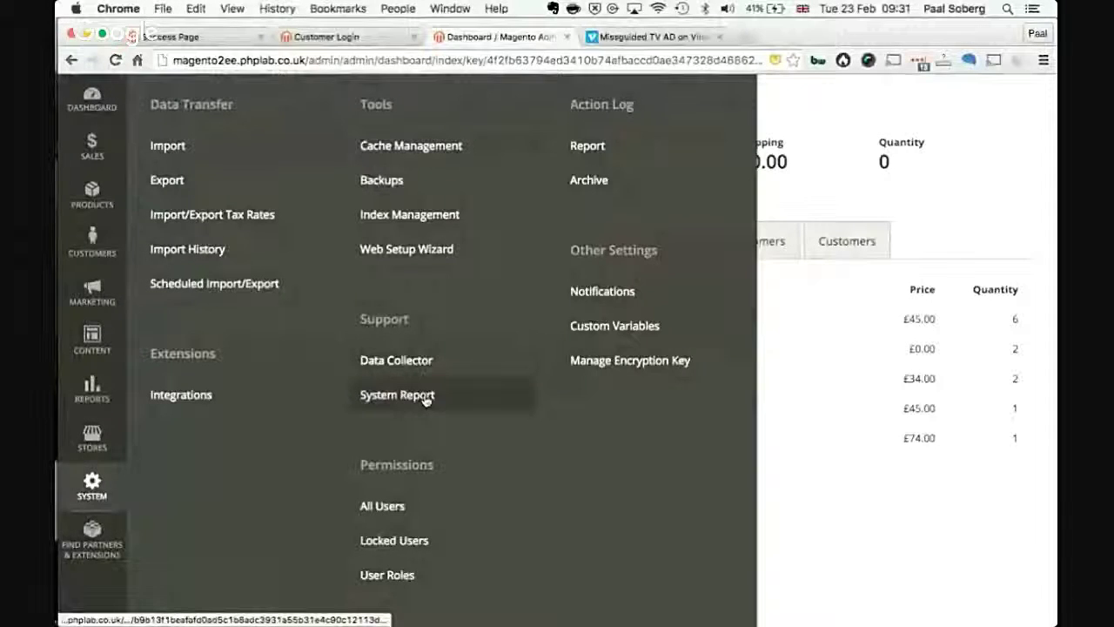
{"action": "left_click", "coordinate": [425, 397]}
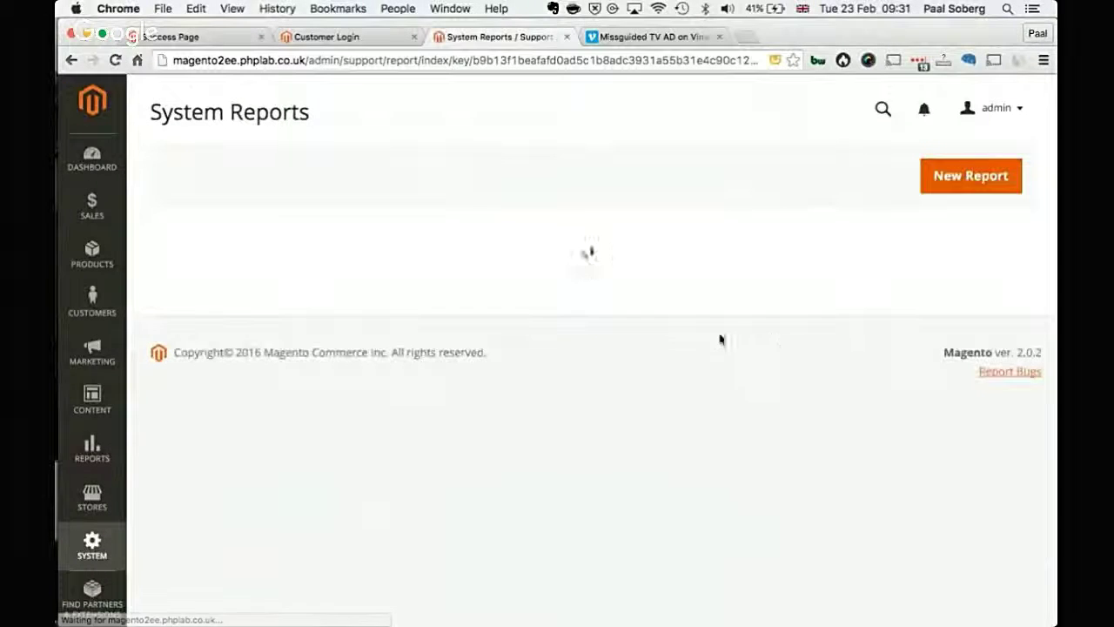
{"action": "scroll", "coordinate": [729, 383], "scroll_direction": "down", "scroll_amount": 2}
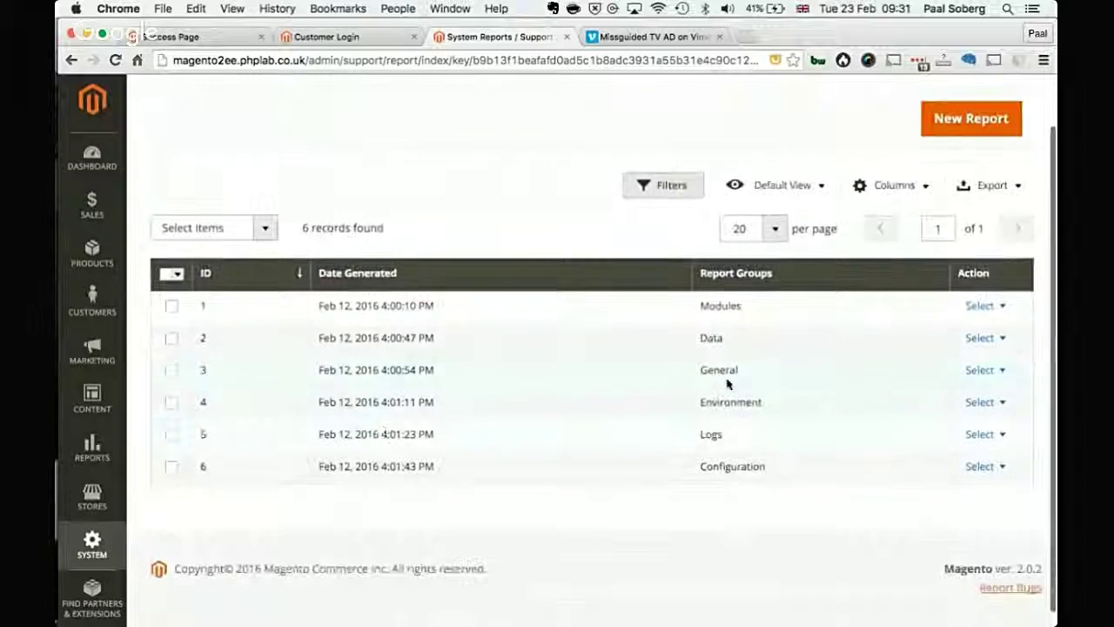
{"action": "scroll", "coordinate": [808, 362], "scroll_direction": "down", "scroll_amount": 1}
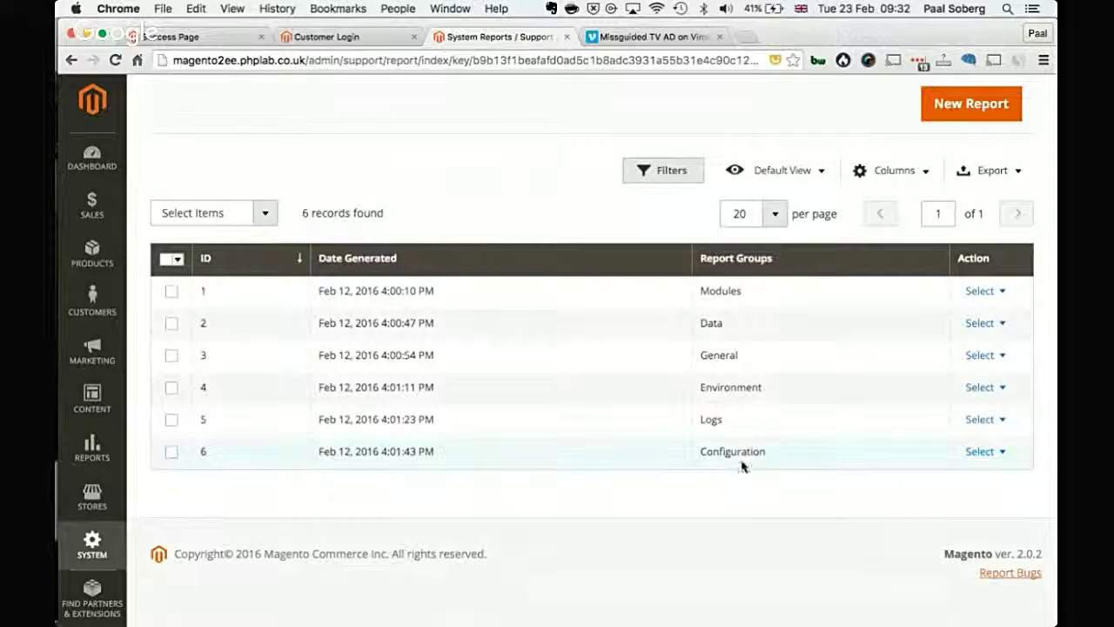
{"action": "left_click", "coordinate": [999, 453]}
Step: View the Feb 12 Configuration report, expanding Configuration (30) and inspecting the env.php data section
{"action": "left_click", "coordinate": [984, 474]}
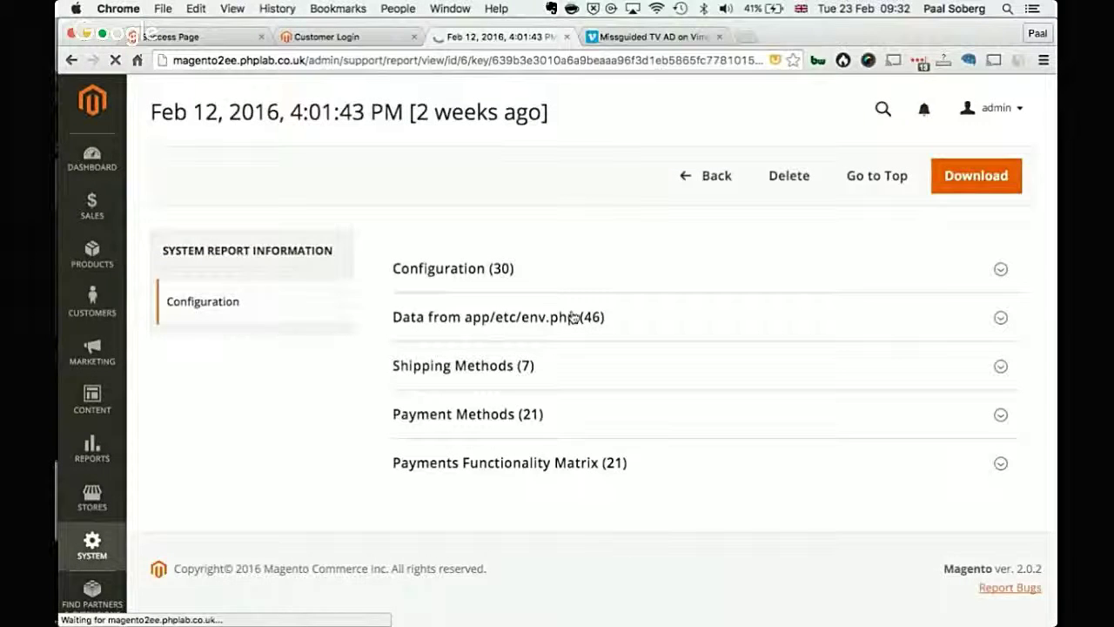
{"action": "left_click", "coordinate": [552, 273]}
{"action": "scroll", "coordinate": [631, 546], "scroll_direction": "down", "scroll_amount": 5}
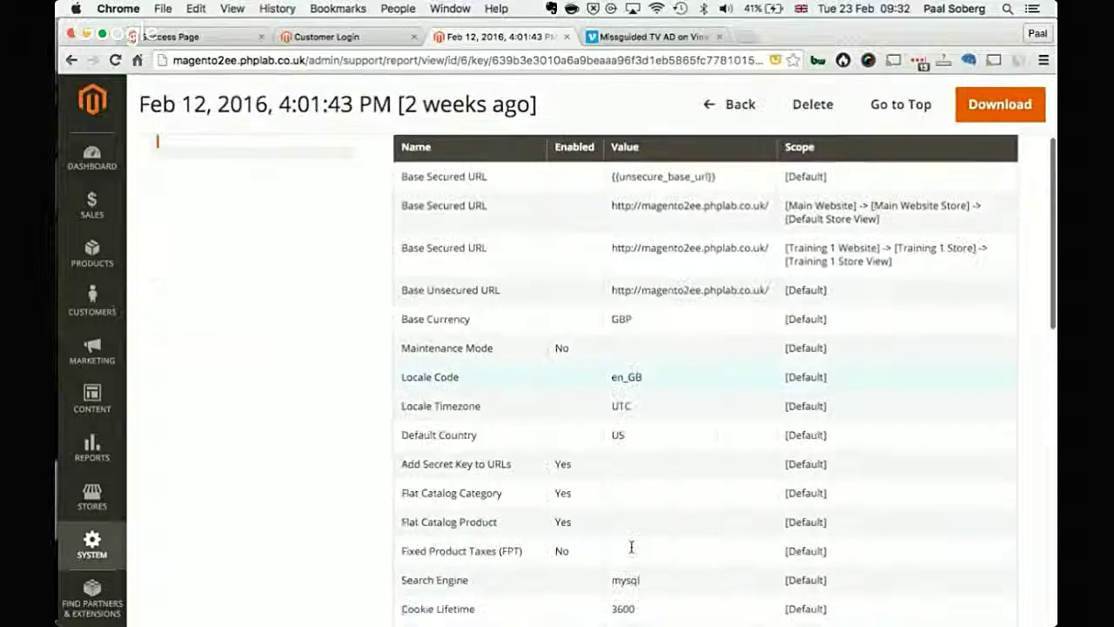
{"action": "scroll", "coordinate": [510, 189], "scroll_direction": "up", "scroll_amount": 4}
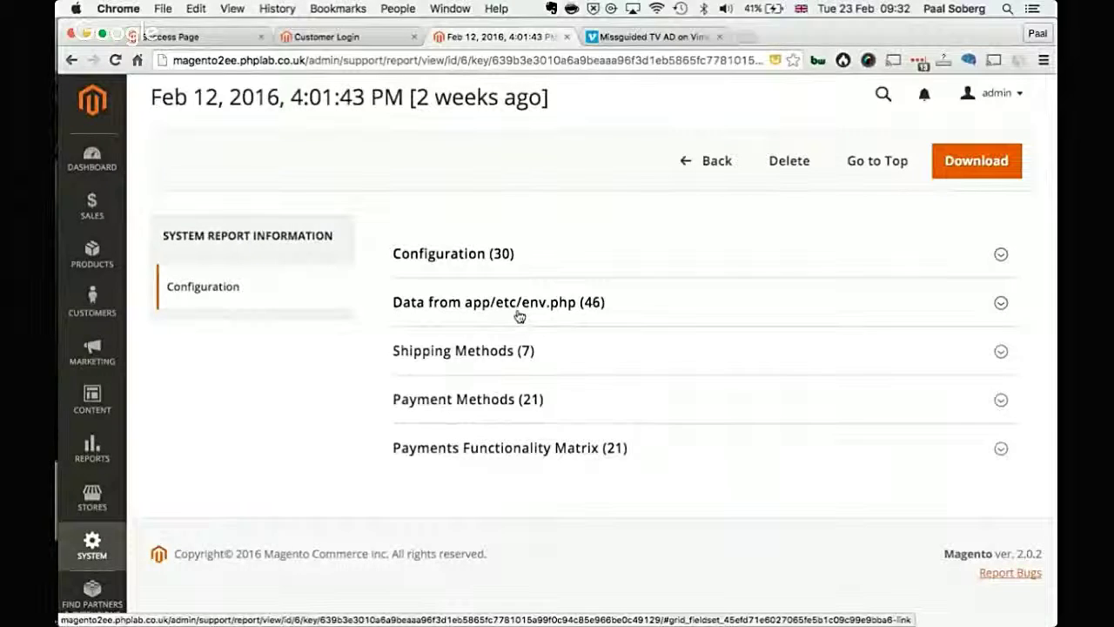
{"action": "left_click", "coordinate": [519, 316]}
{"action": "scroll", "coordinate": [519, 316], "scroll_direction": "down", "scroll_amount": 10}
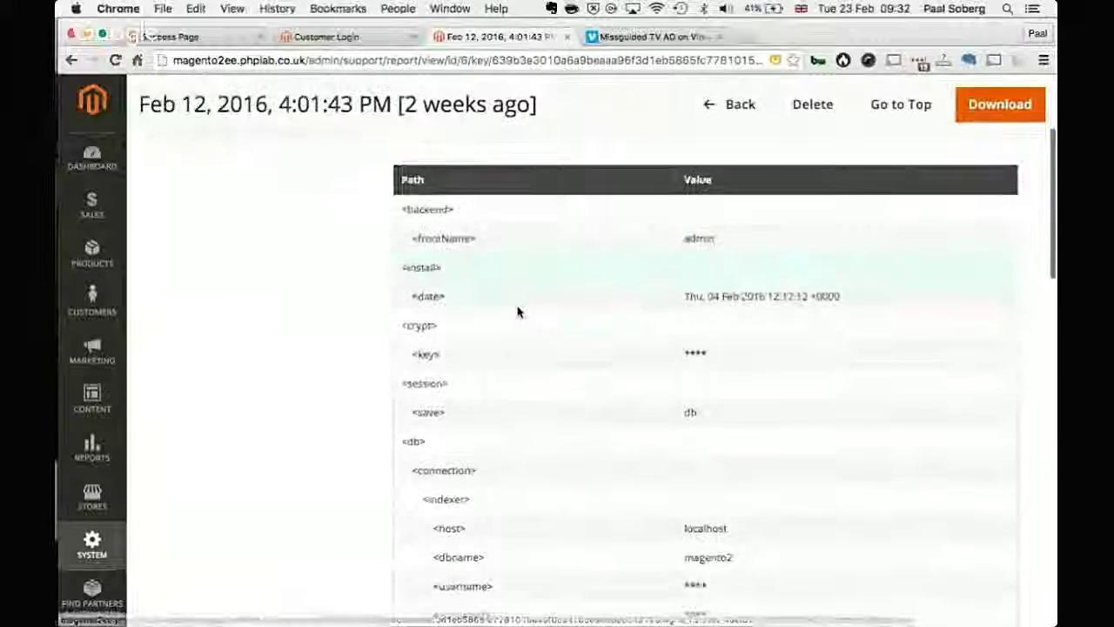
{"action": "scroll", "coordinate": [517, 311], "scroll_direction": "down", "scroll_amount": 2}
{"action": "scroll", "coordinate": [517, 312], "scroll_direction": "up", "scroll_amount": 4}
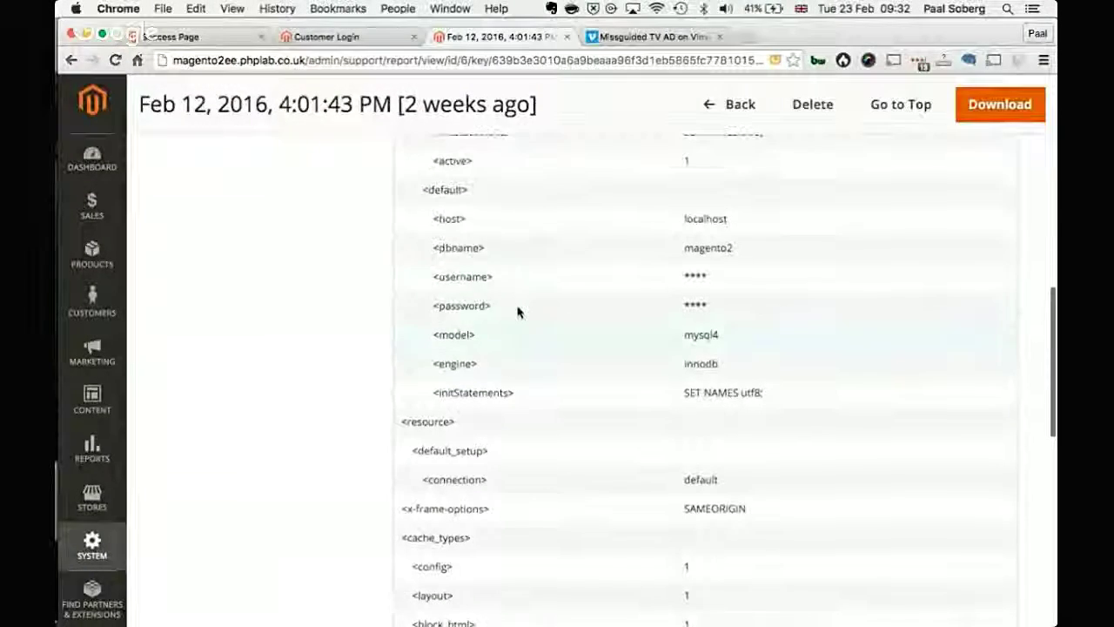
{"action": "scroll", "coordinate": [633, 351], "scroll_direction": "down", "scroll_amount": 8}
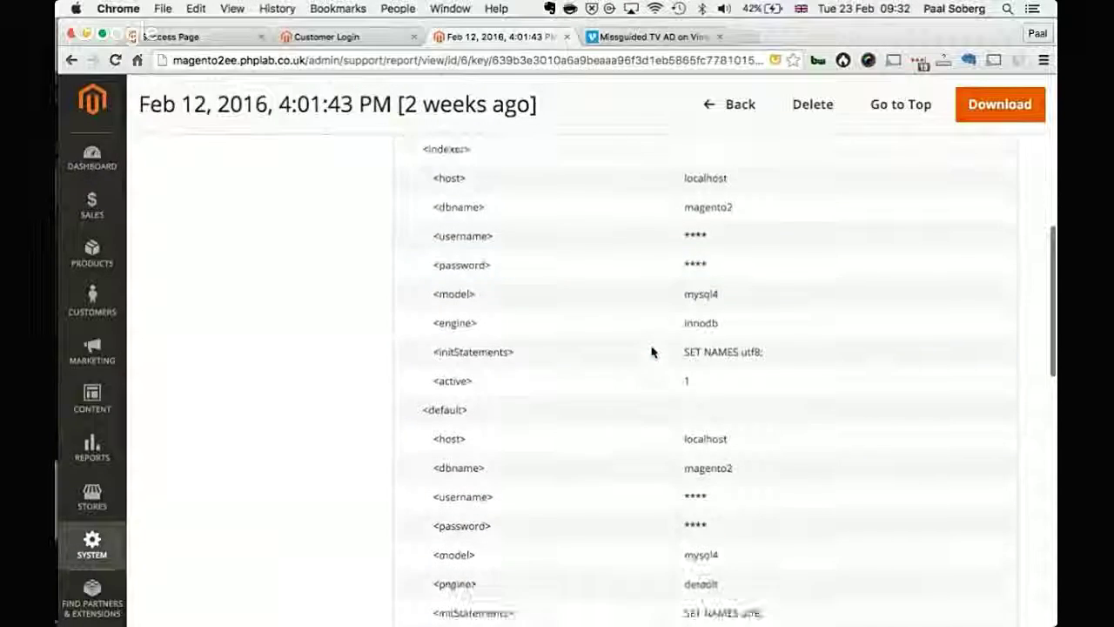
{"action": "scroll", "coordinate": [652, 350], "scroll_direction": "down", "scroll_amount": 10}
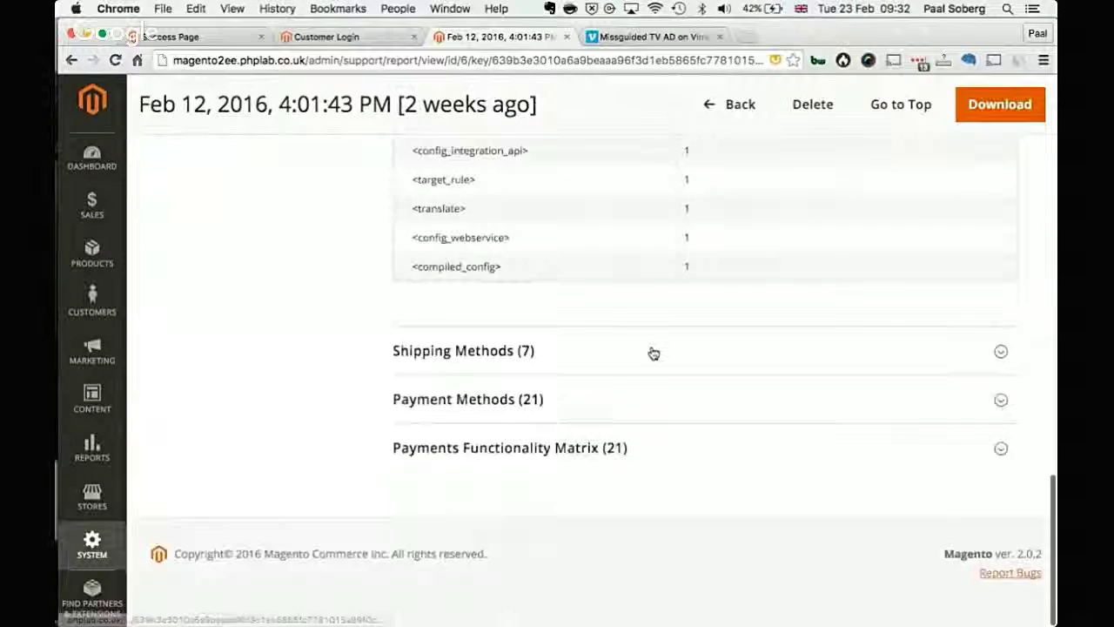
{"action": "scroll", "coordinate": [634, 330], "scroll_direction": "up", "scroll_amount": 20}
{"action": "left_click", "coordinate": [583, 223]}
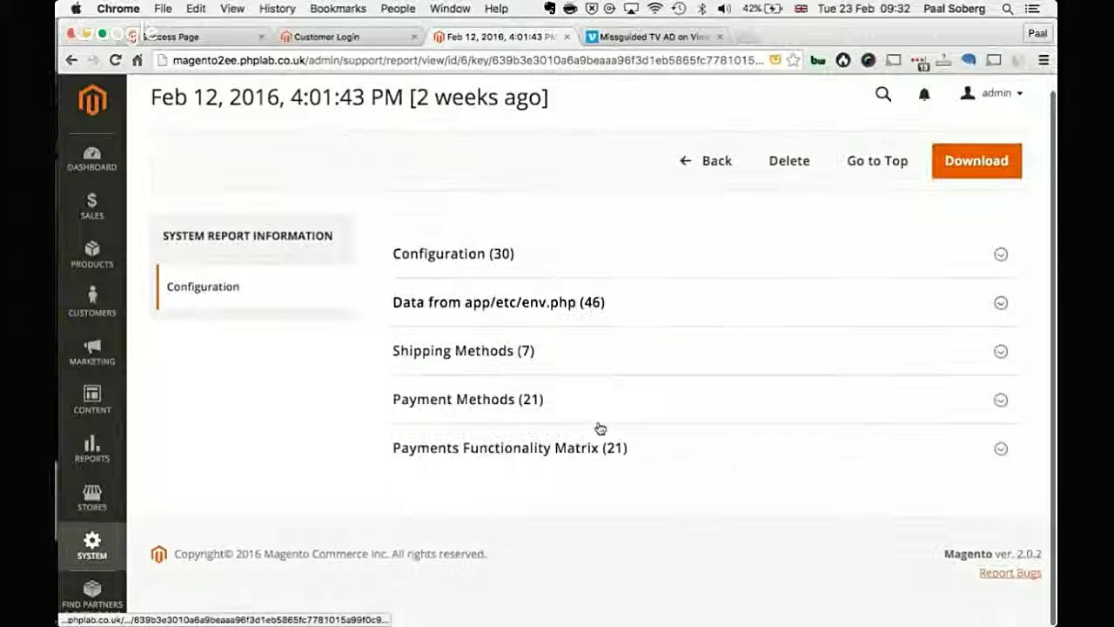
Step: Expand and collapse the Shipping Methods (7) and Payments Functionality Matrix sections
{"action": "left_click", "coordinate": [406, 364]}
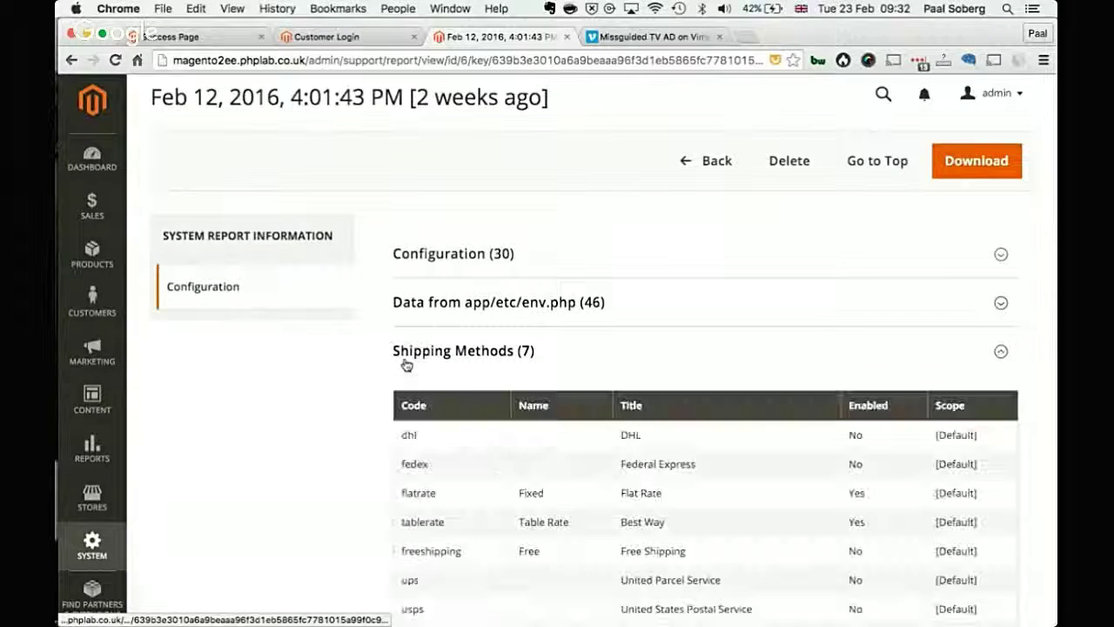
{"action": "scroll", "coordinate": [463, 365], "scroll_direction": "down", "scroll_amount": 2}
{"action": "left_click", "coordinate": [470, 270]}
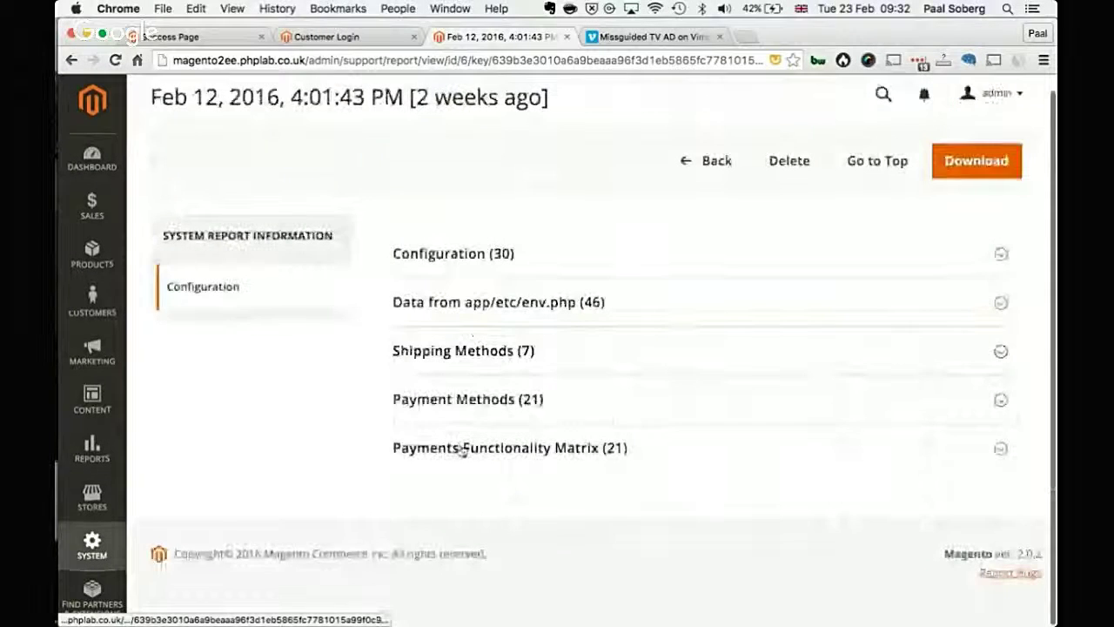
{"action": "left_click", "coordinate": [462, 449]}
{"action": "scroll", "coordinate": [460, 451], "scroll_direction": "down", "scroll_amount": 8}
{"action": "scroll", "coordinate": [462, 439], "scroll_direction": "up", "scroll_amount": 7}
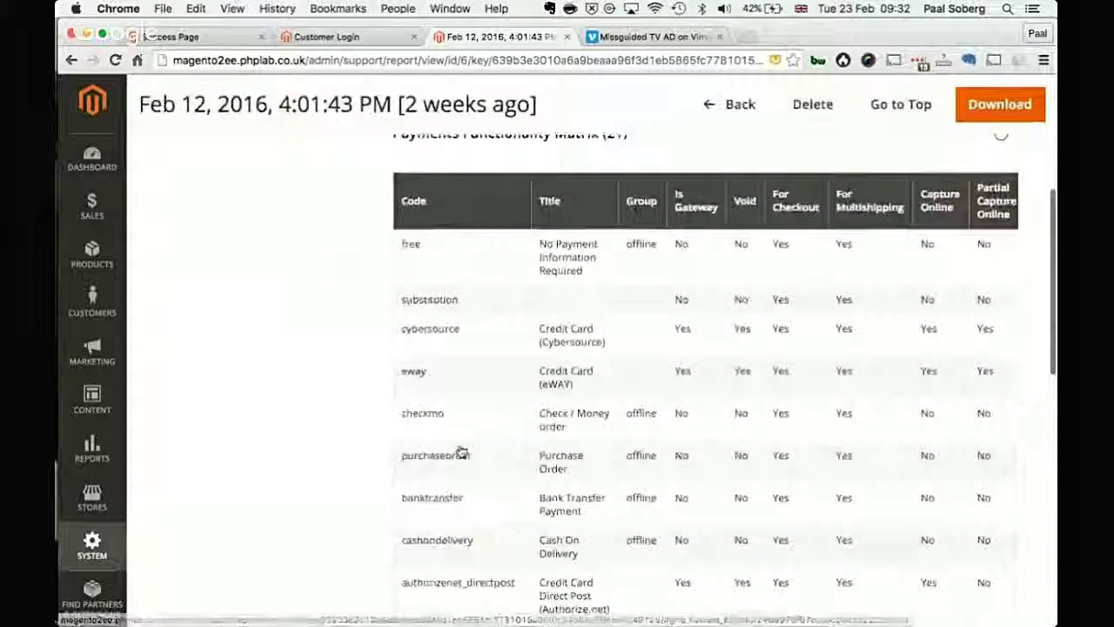
{"action": "left_click", "coordinate": [470, 415]}
Step: Go back to System Reports, then open the Sales Orders grid listing 17 orders
{"action": "left_click", "coordinate": [721, 171]}
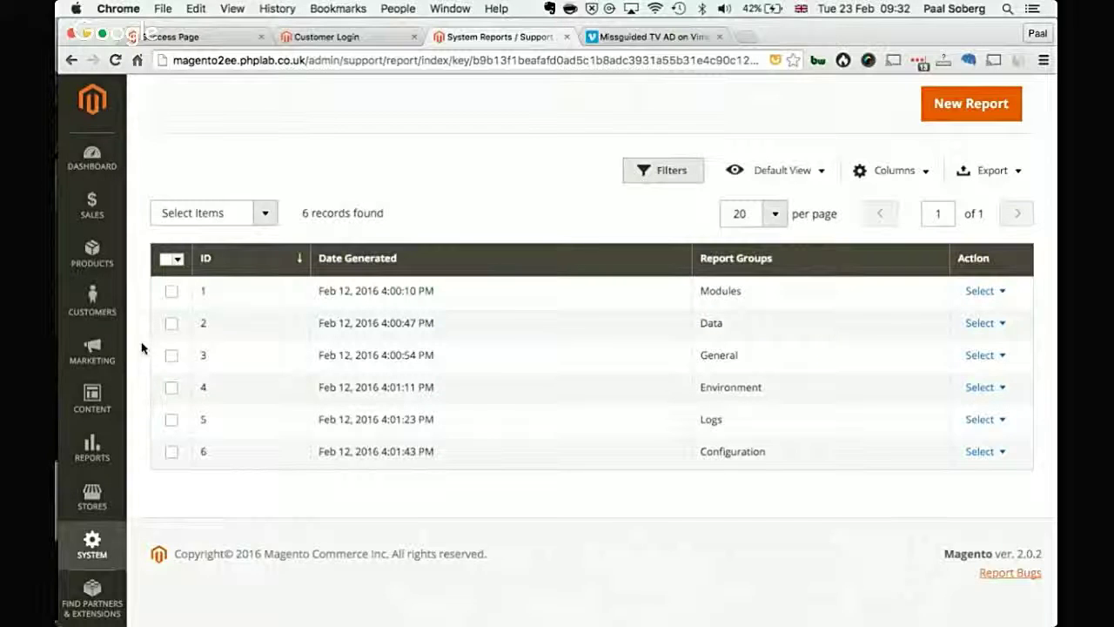
{"action": "left_click", "coordinate": [101, 203]}
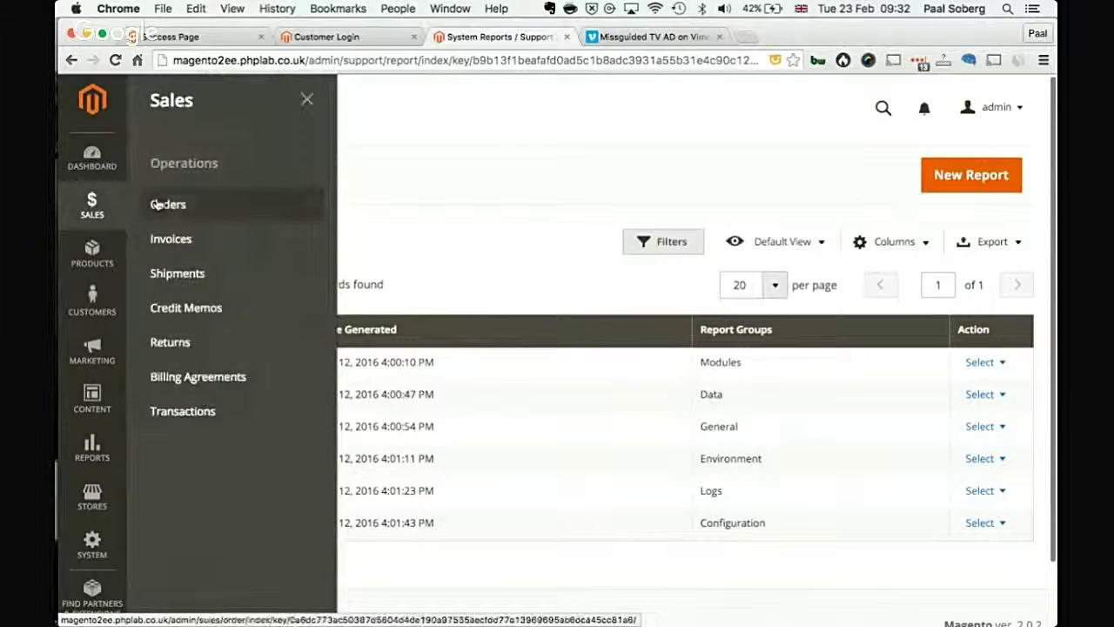
{"action": "left_click", "coordinate": [157, 203]}
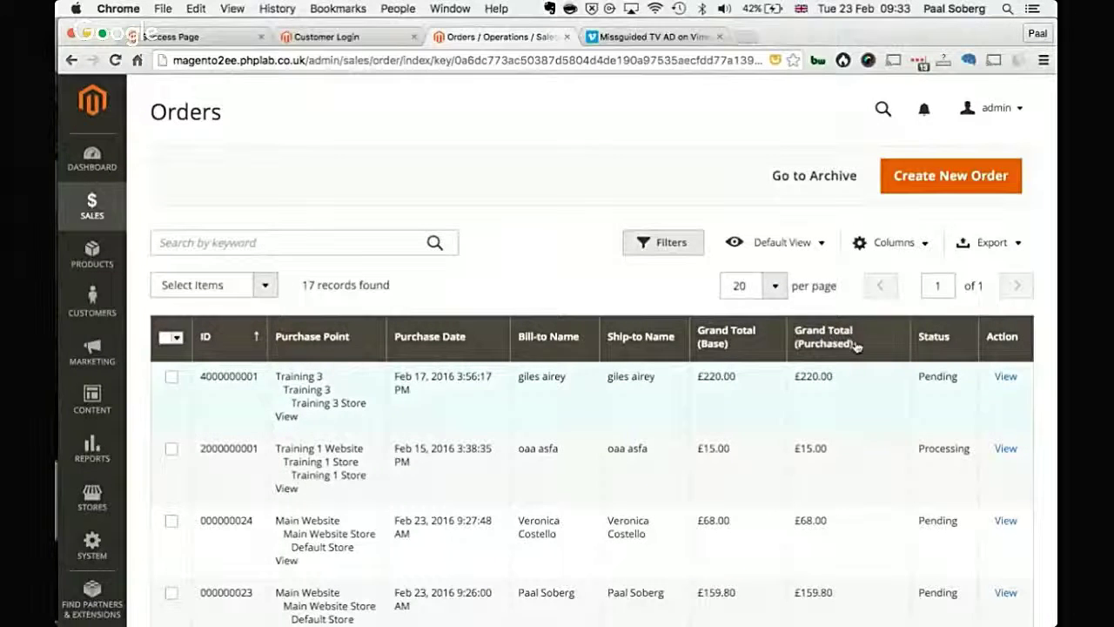
Step: Move the Status column beside Purchase Date, then hide Status and show Shipping Address, Customer Group and Customer Name
{"action": "left_click_drag", "start_coordinate": [934, 338], "coordinate": [861, 298]}
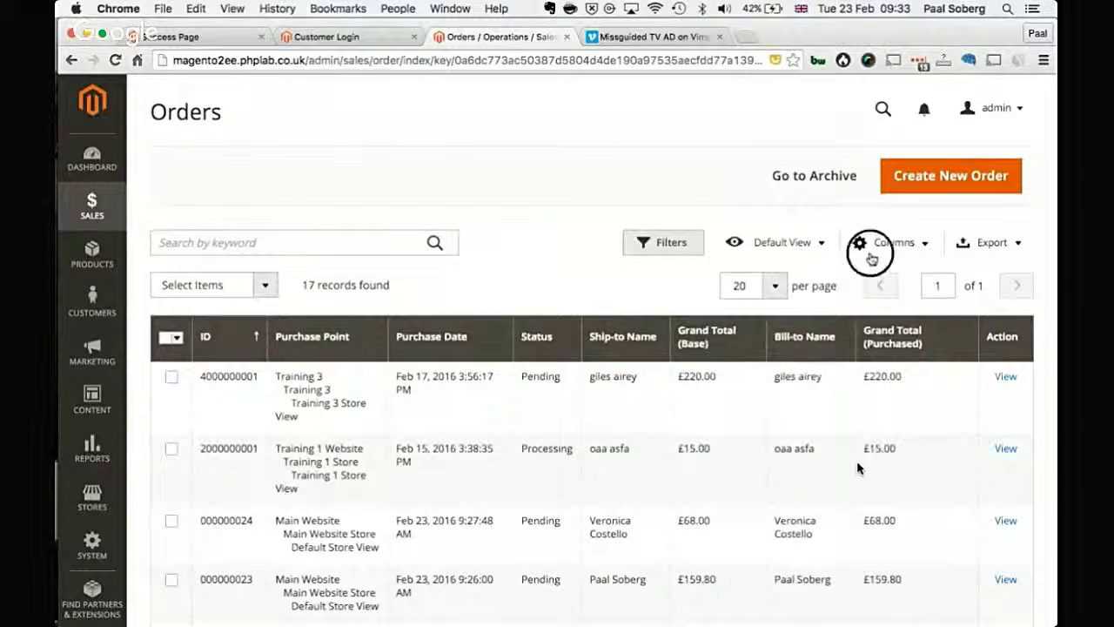
{"action": "left_click", "coordinate": [859, 242]}
{"action": "left_click", "coordinate": [562, 351]}
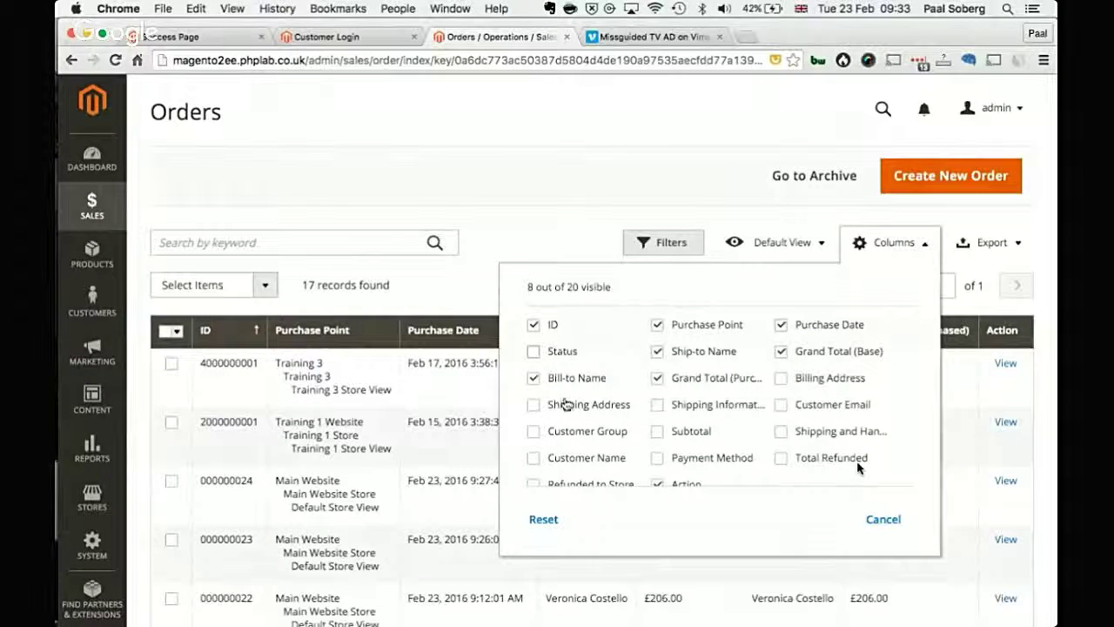
{"action": "left_click", "coordinate": [566, 405]}
{"action": "left_click", "coordinate": [567, 431]}
{"action": "left_click", "coordinate": [567, 457]}
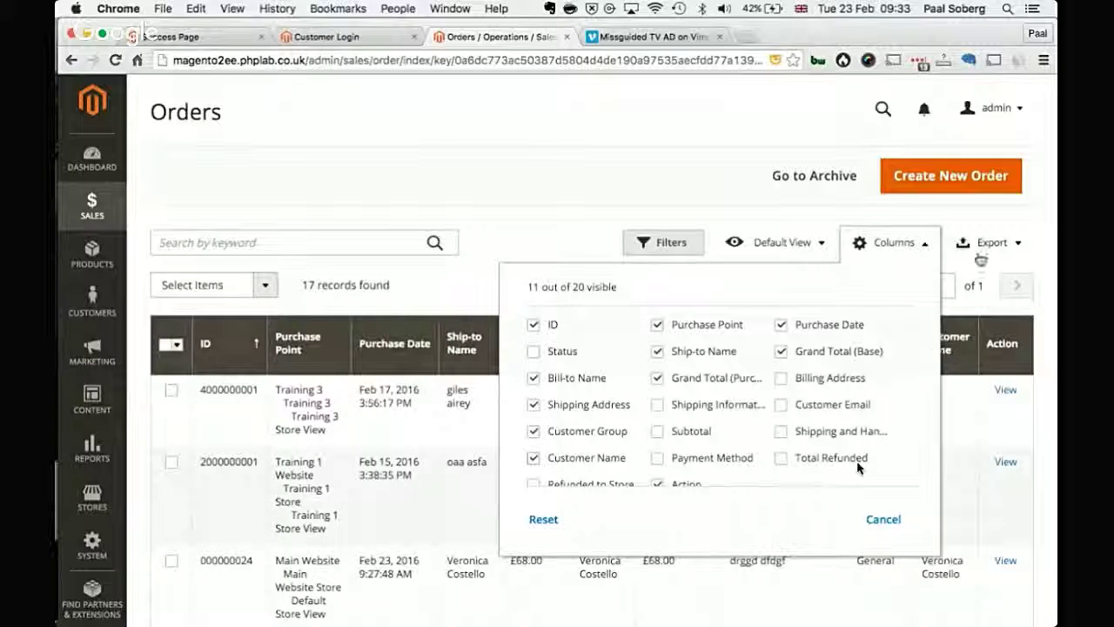
{"action": "left_click", "coordinate": [892, 245]}
Step: Try the Purchase Point filter with Default Store View, then bring up the Products menu
{"action": "left_click", "coordinate": [696, 244]}
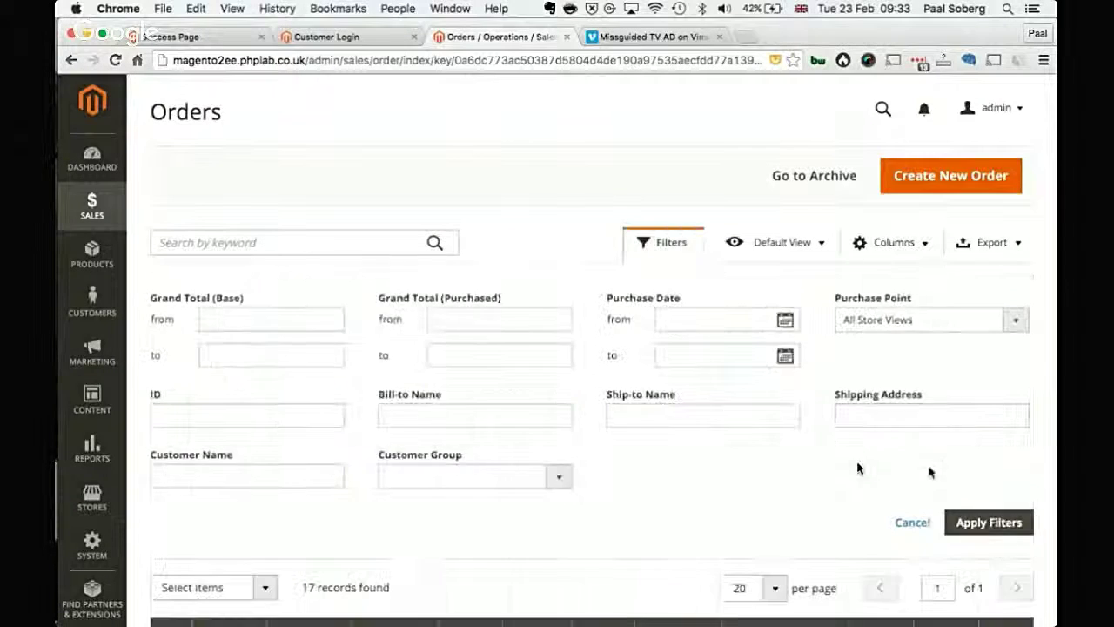
{"action": "left_click", "coordinate": [919, 323]}
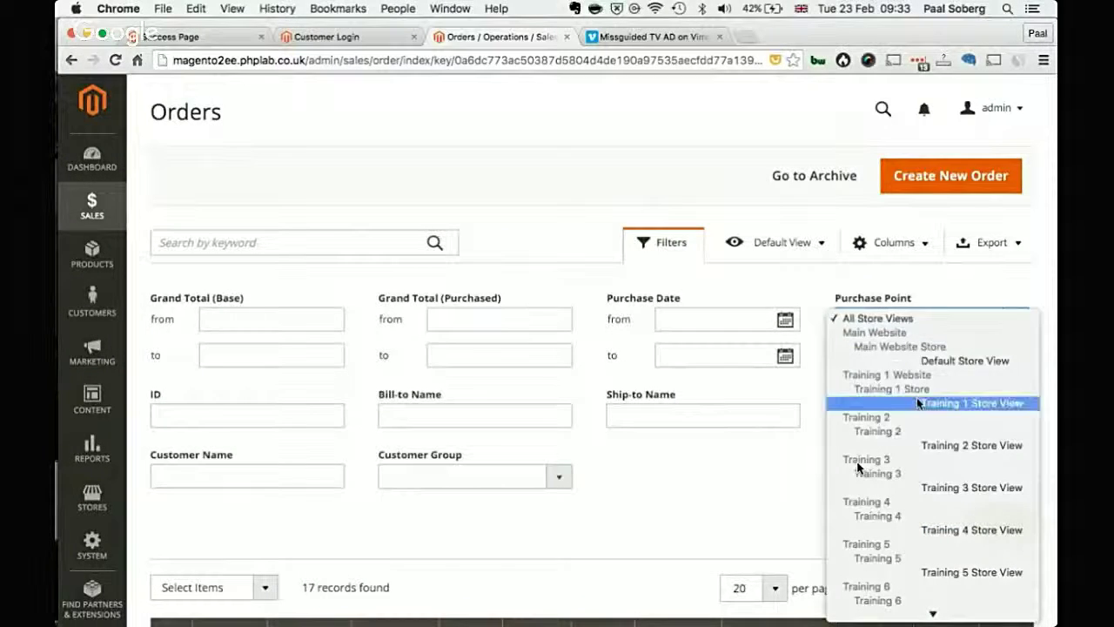
{"action": "left_click", "coordinate": [914, 361]}
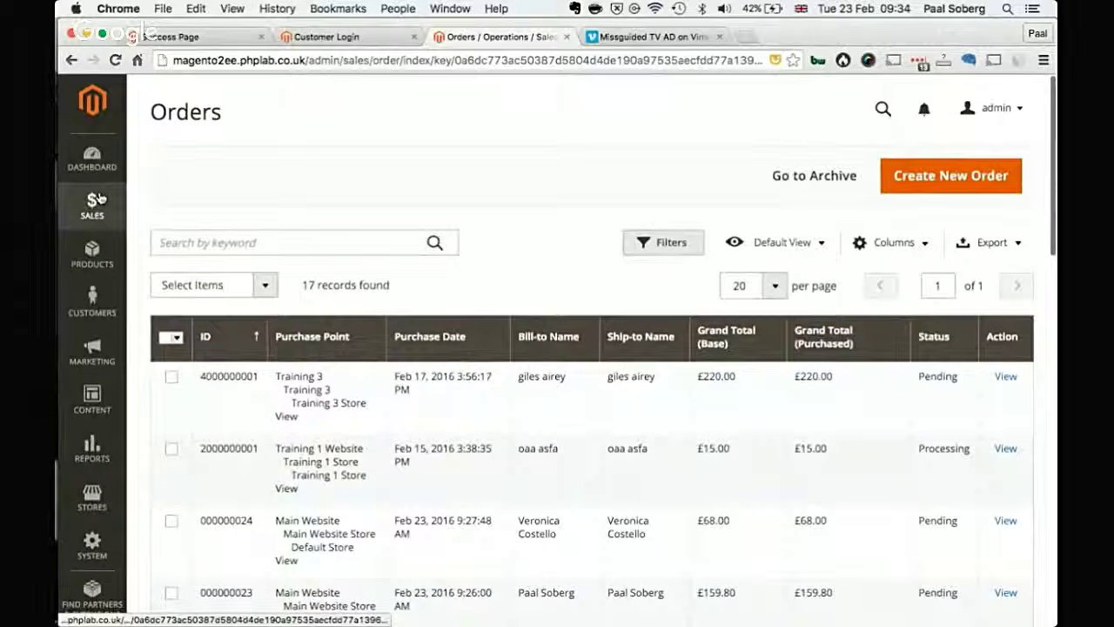
{"action": "left_click", "coordinate": [91, 207]}
{"action": "left_click", "coordinate": [91, 254]}
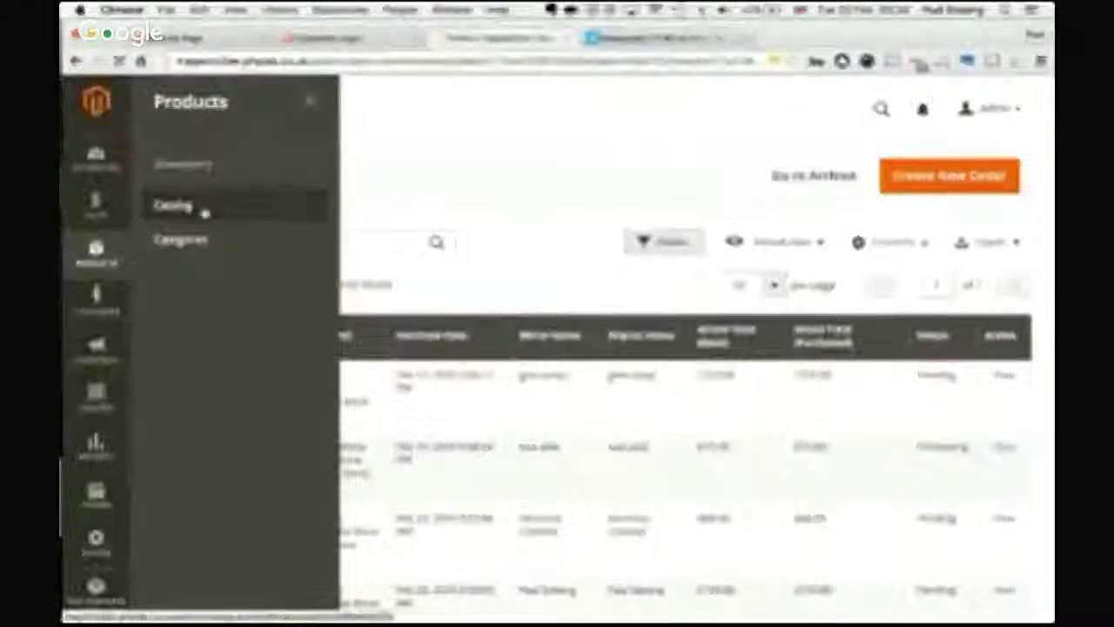
Step: Open the product Catalog and switch the grid to Default View, showing all 2048 products
{"action": "left_click", "coordinate": [202, 213]}
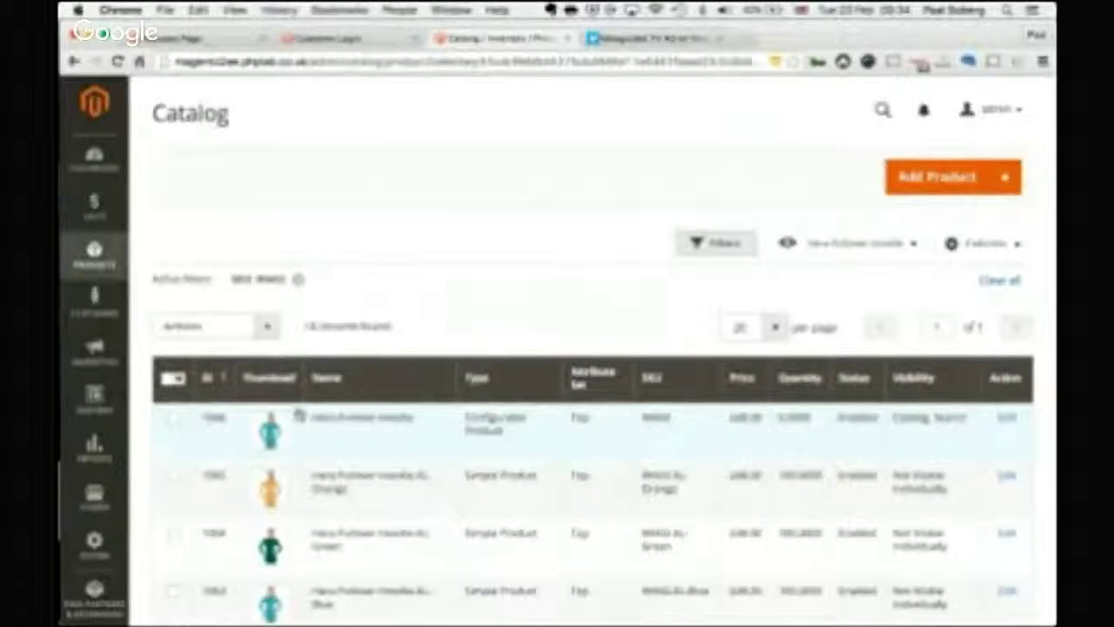
{"action": "left_click", "coordinate": [857, 251]}
{"action": "left_click", "coordinate": [843, 285]}
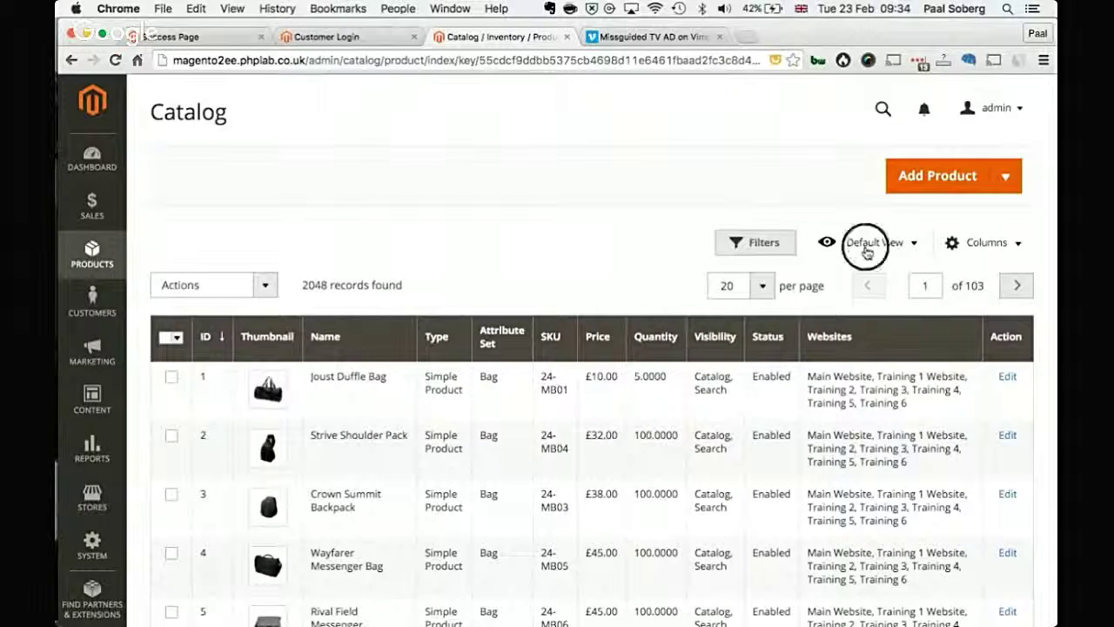
{"action": "left_click", "coordinate": [866, 248]}
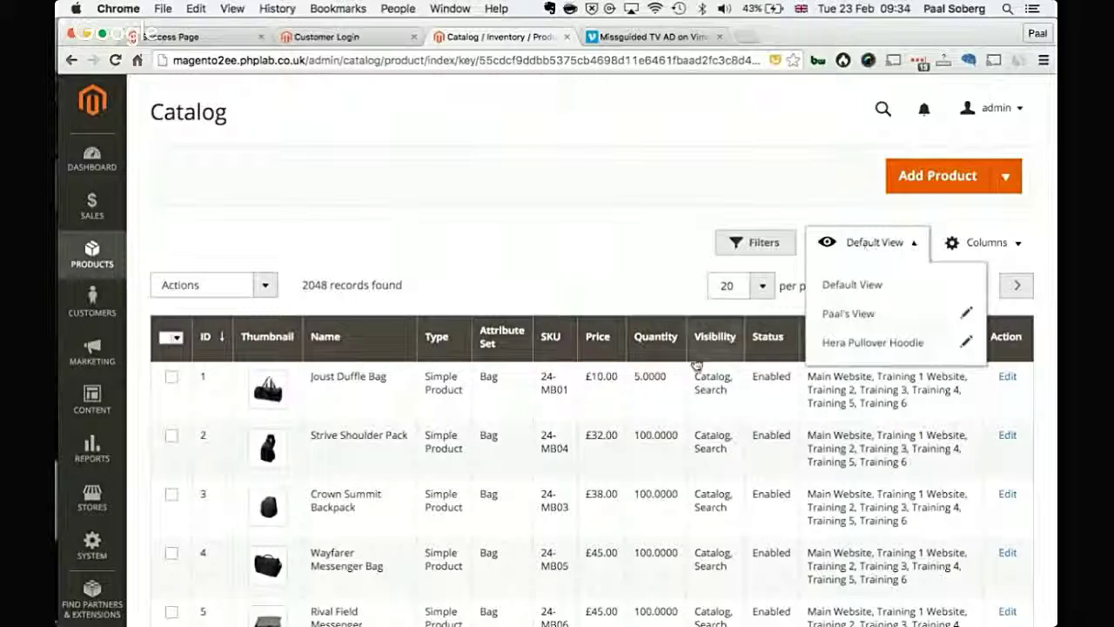
{"action": "left_click", "coordinate": [590, 251]}
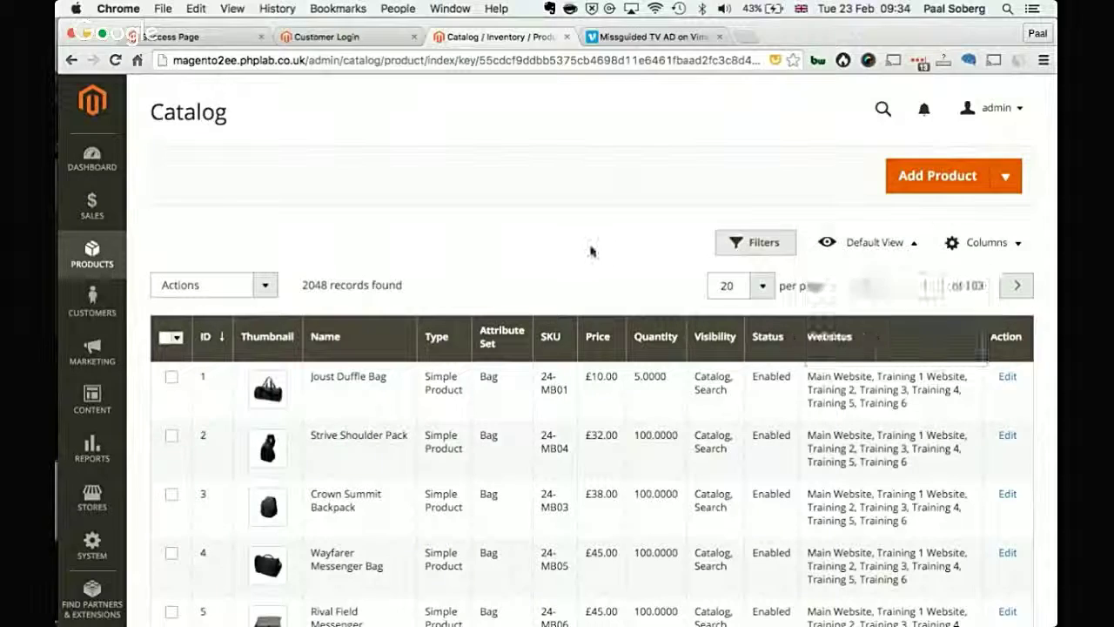
Step: Open Content > Pages, preview inline editing of the 404 Not Found page, then cancel it
{"action": "left_click", "coordinate": [98, 405]}
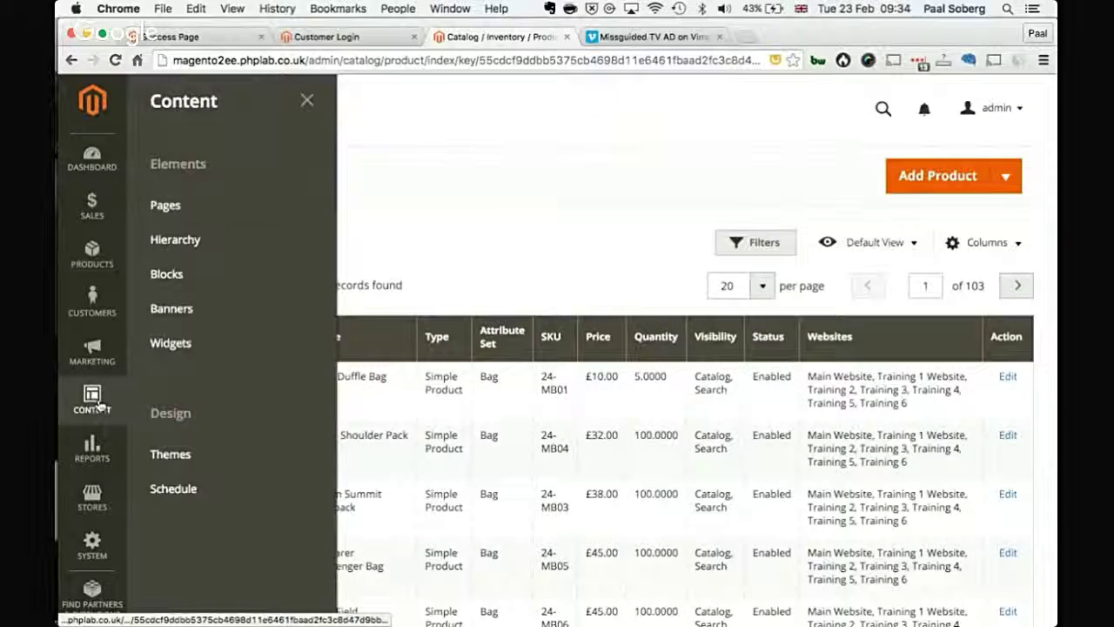
{"action": "left_click", "coordinate": [206, 214]}
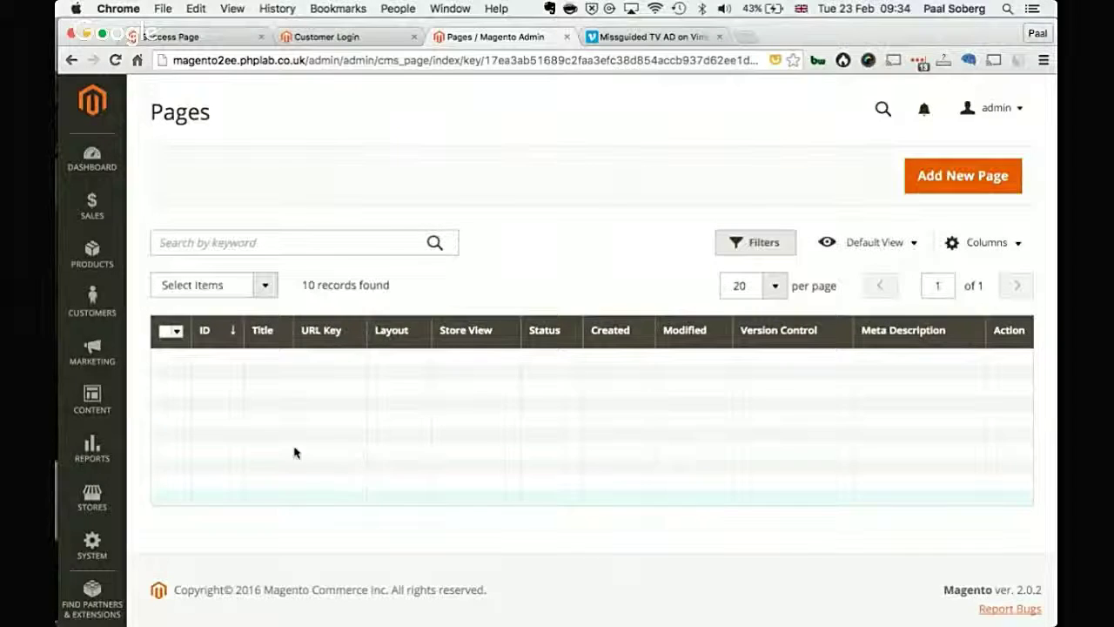
{"action": "left_click", "coordinate": [261, 373]}
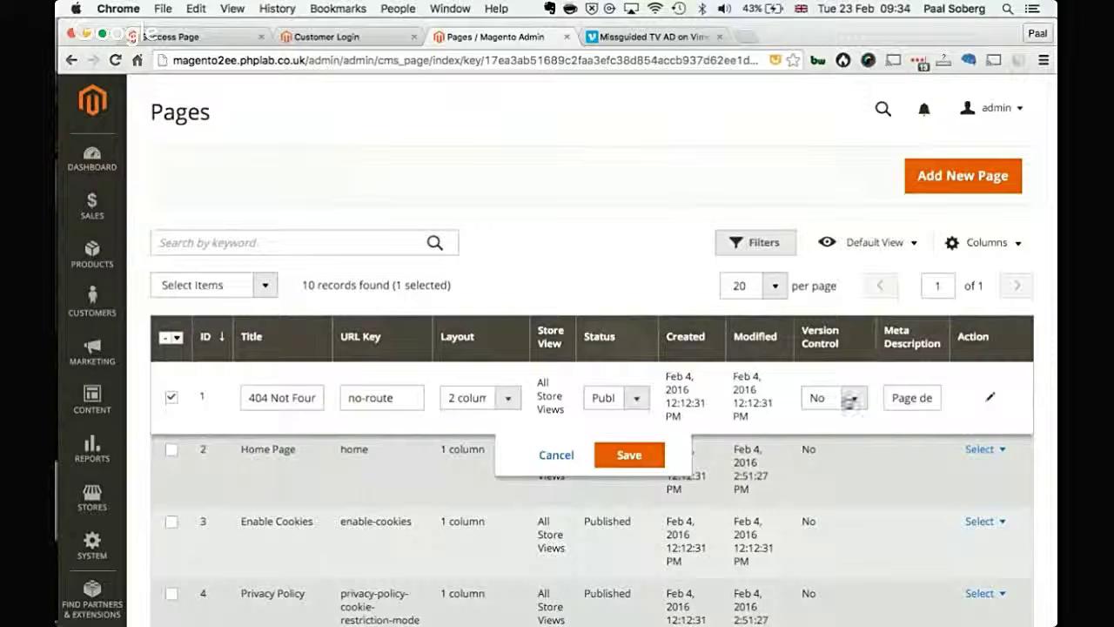
{"action": "left_click", "coordinate": [554, 455]}
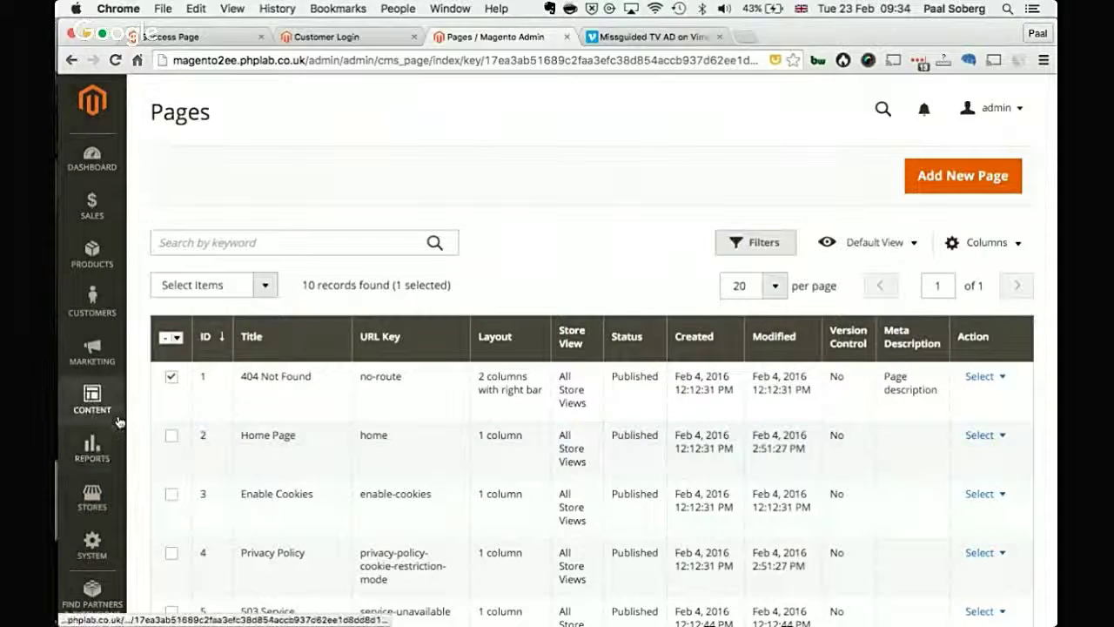
Step: Open Customers > All Customers, try inline editing of the first customer, and cancel it
{"action": "left_click", "coordinate": [92, 301]}
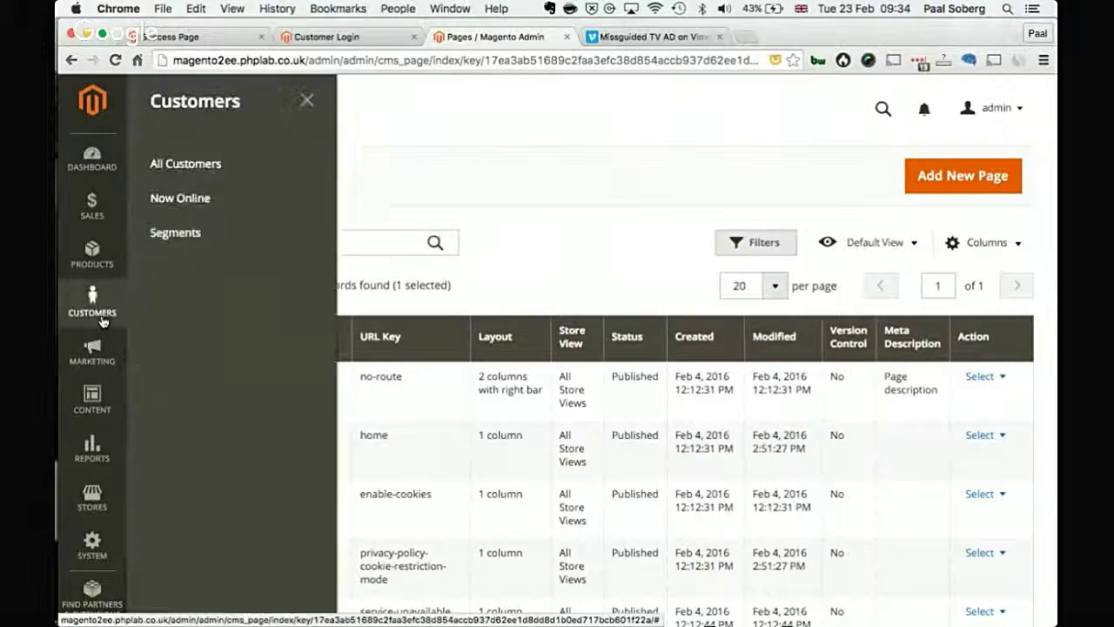
{"action": "left_click", "coordinate": [209, 166]}
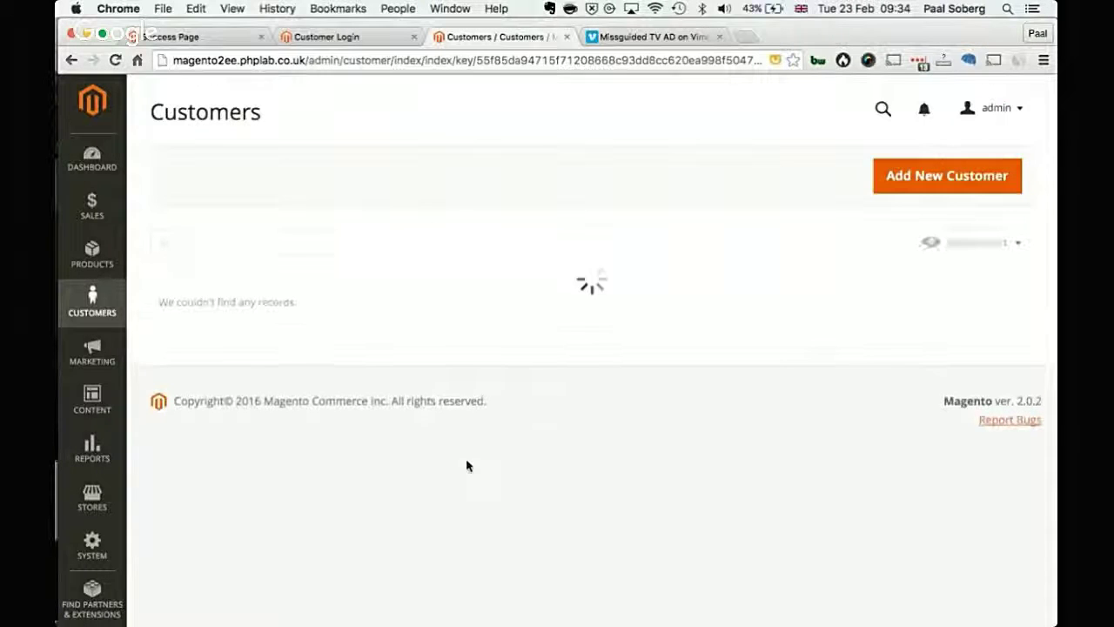
{"action": "left_click", "coordinate": [375, 408]}
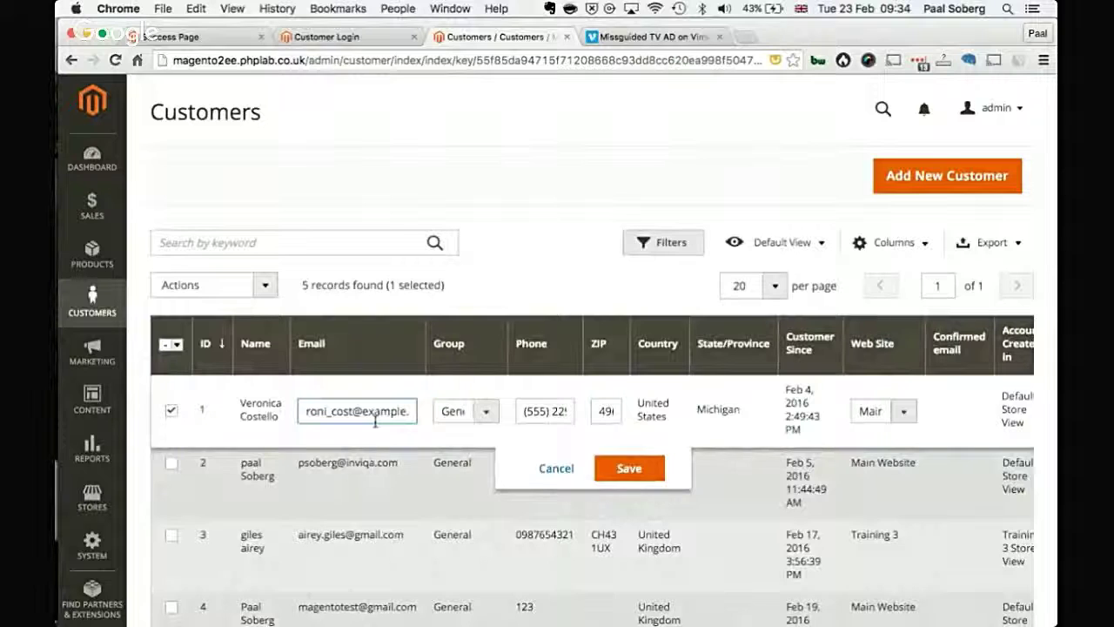
{"action": "left_click", "coordinate": [549, 467]}
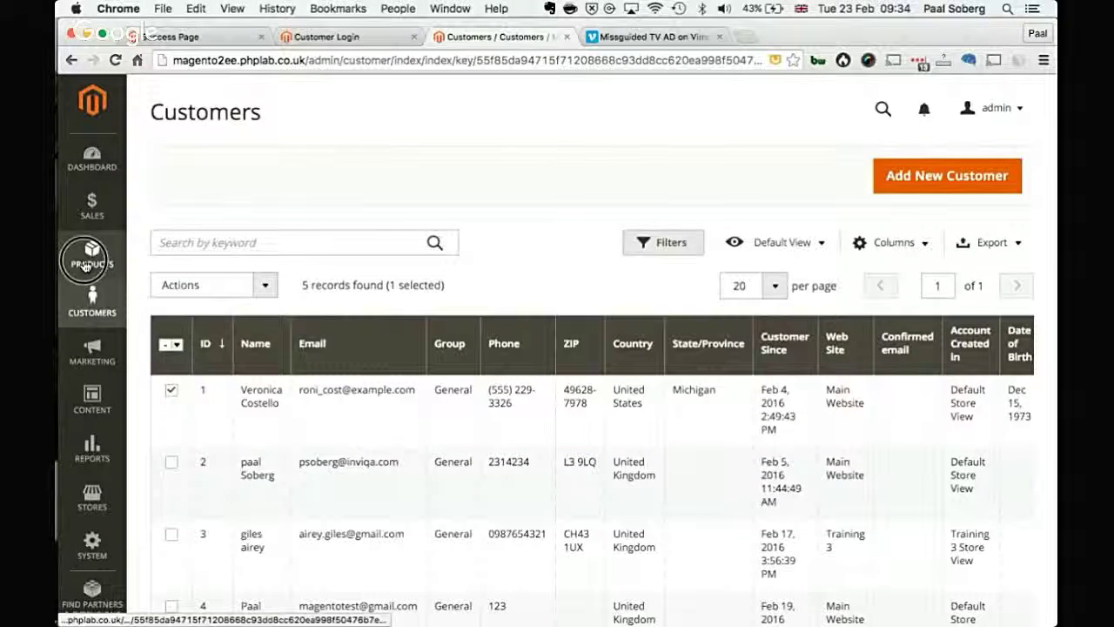
{"action": "left_click", "coordinate": [84, 266]}
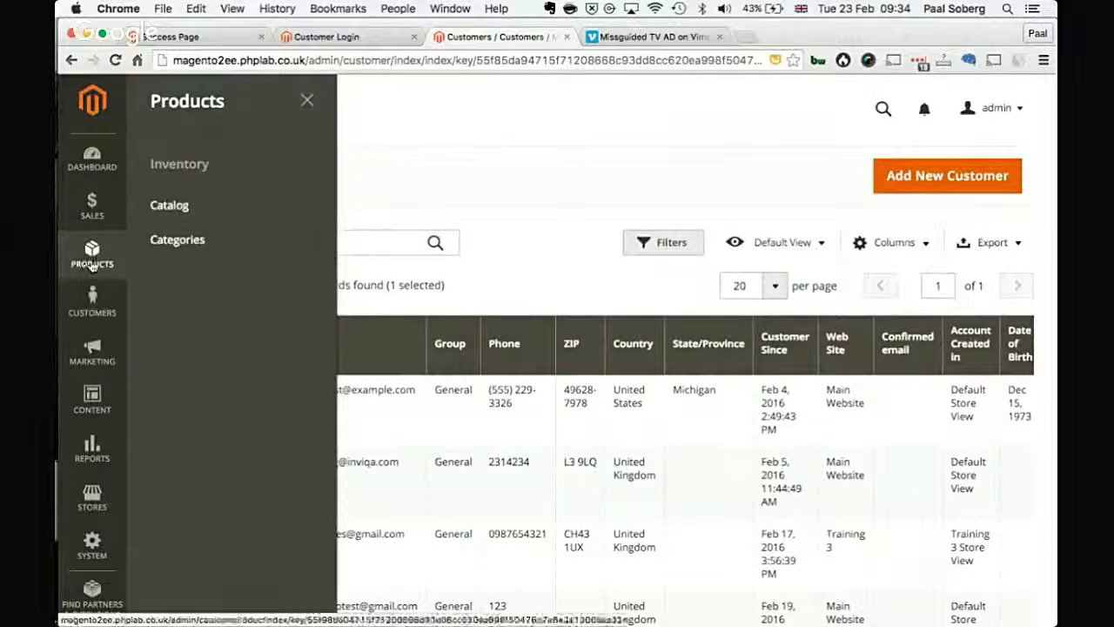
Step: Apply the saved Hera Pullover Hoodie view to the Catalog grid, filtering to SKU WH02 (16 records)
{"action": "left_click", "coordinate": [214, 198]}
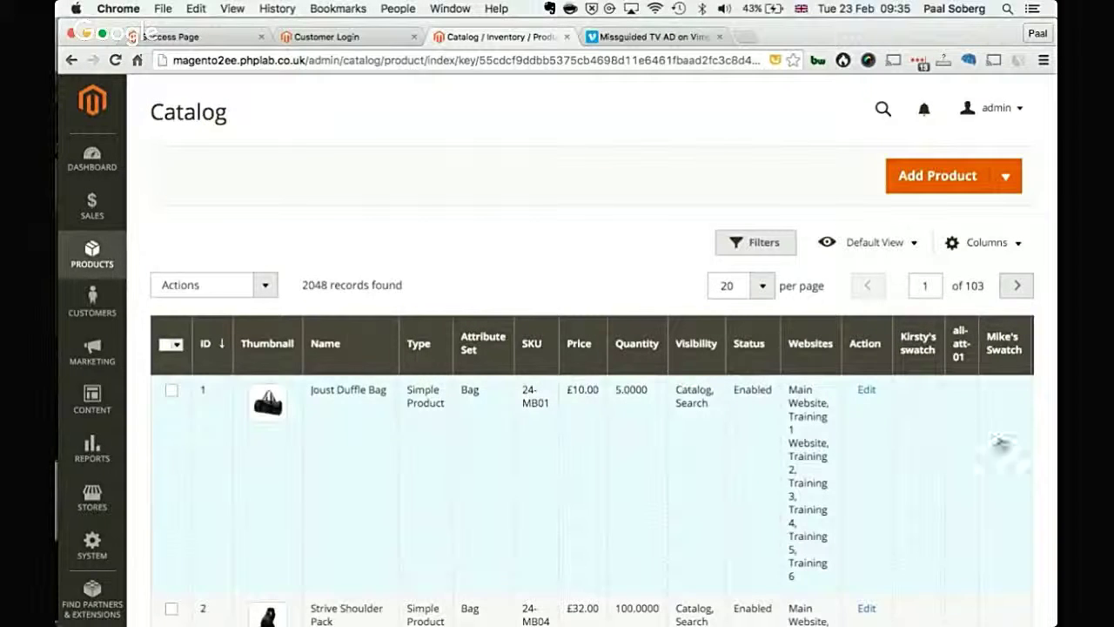
{"action": "left_click", "coordinate": [840, 253]}
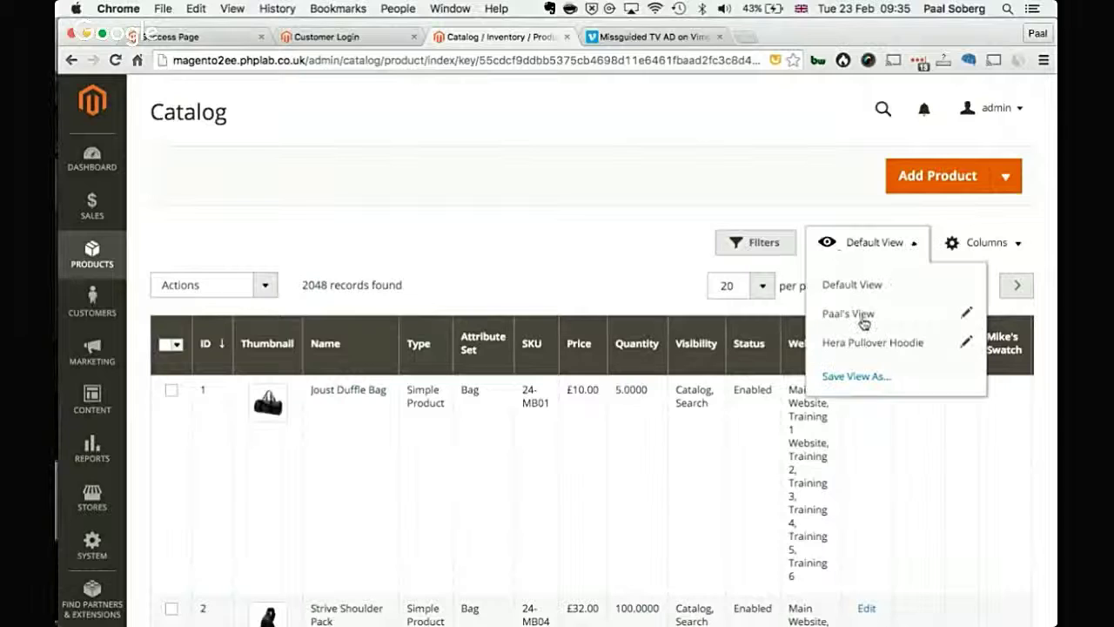
{"action": "left_click", "coordinate": [862, 343]}
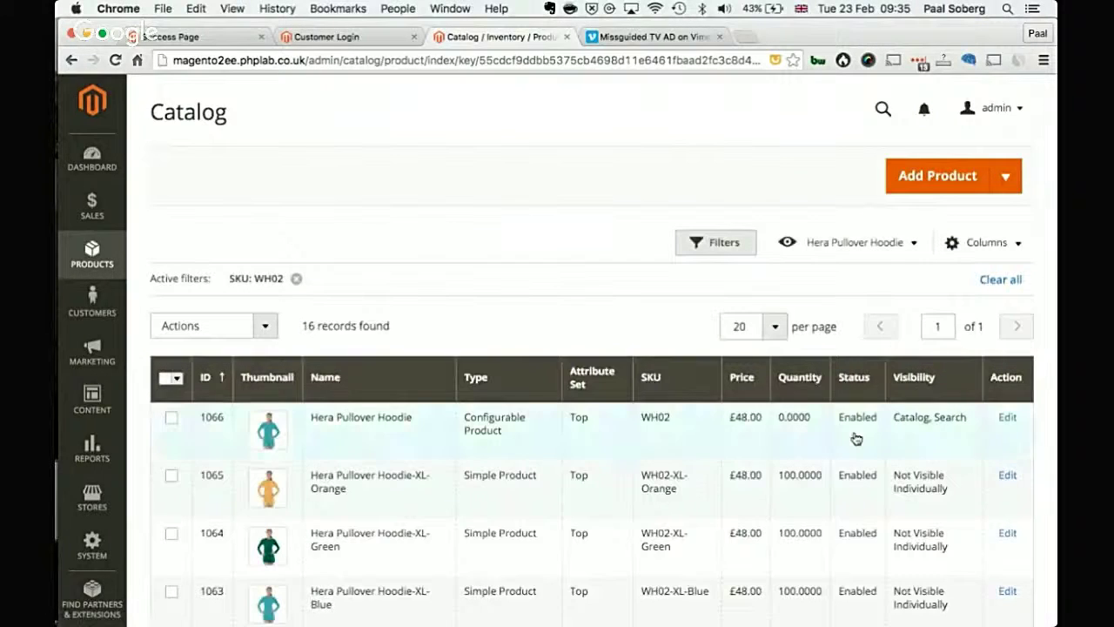
{"action": "scroll", "coordinate": [938, 201], "scroll_direction": "down", "scroll_amount": 1}
{"action": "scroll", "coordinate": [942, 170], "scroll_direction": "up", "scroll_amount": 1}
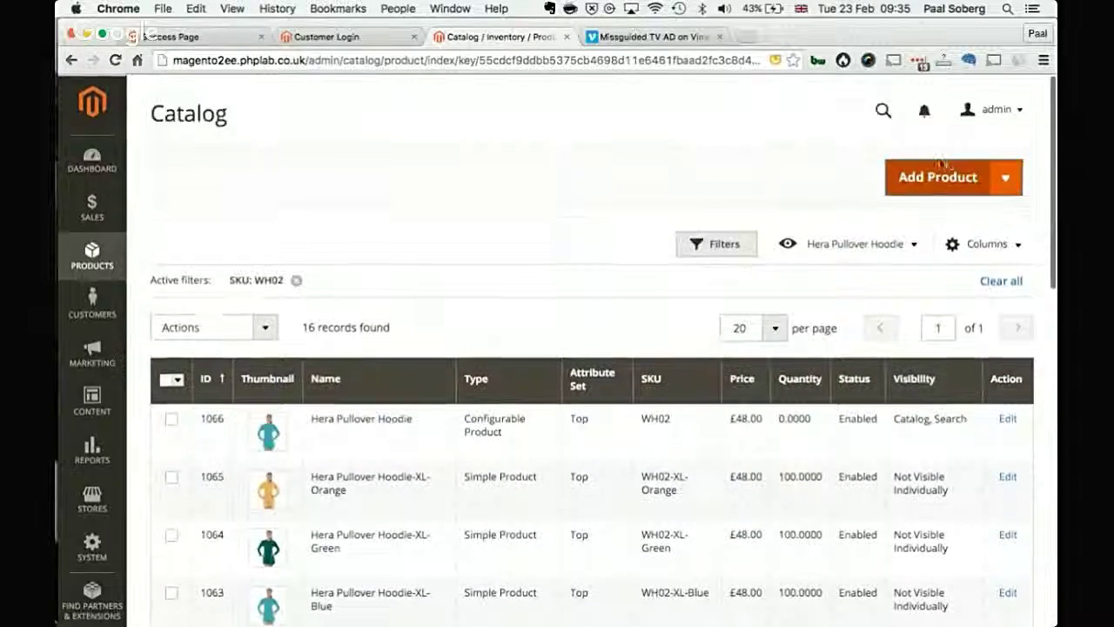
{"action": "left_click", "coordinate": [1001, 175]}
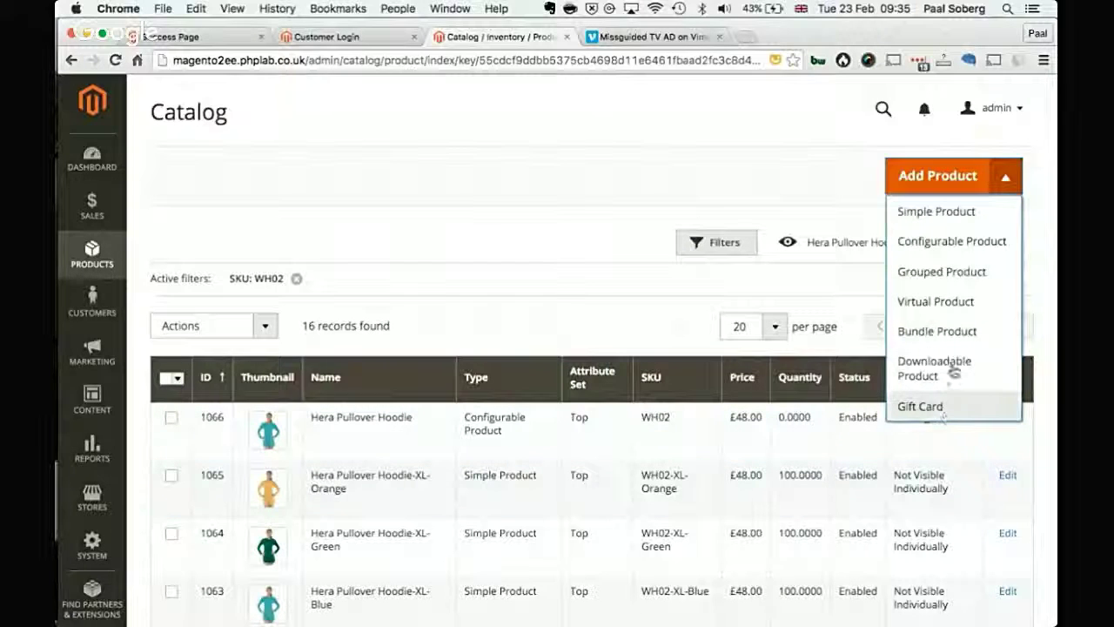
Step: Start a new product and set its attribute set to Bag
{"action": "left_click", "coordinate": [1015, 175]}
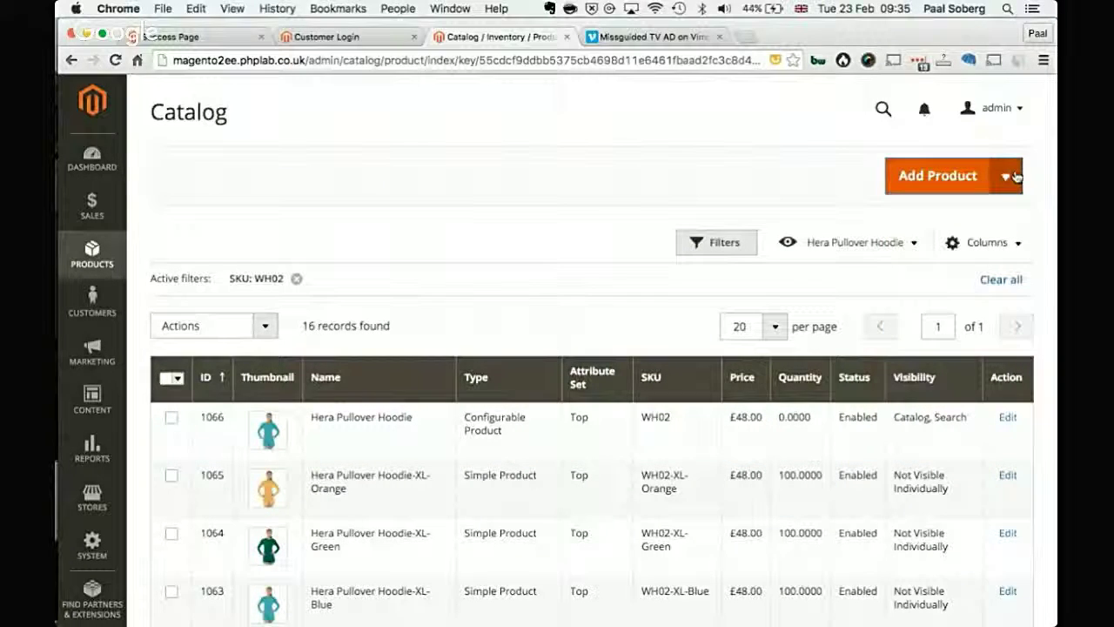
{"action": "left_click", "coordinate": [957, 186]}
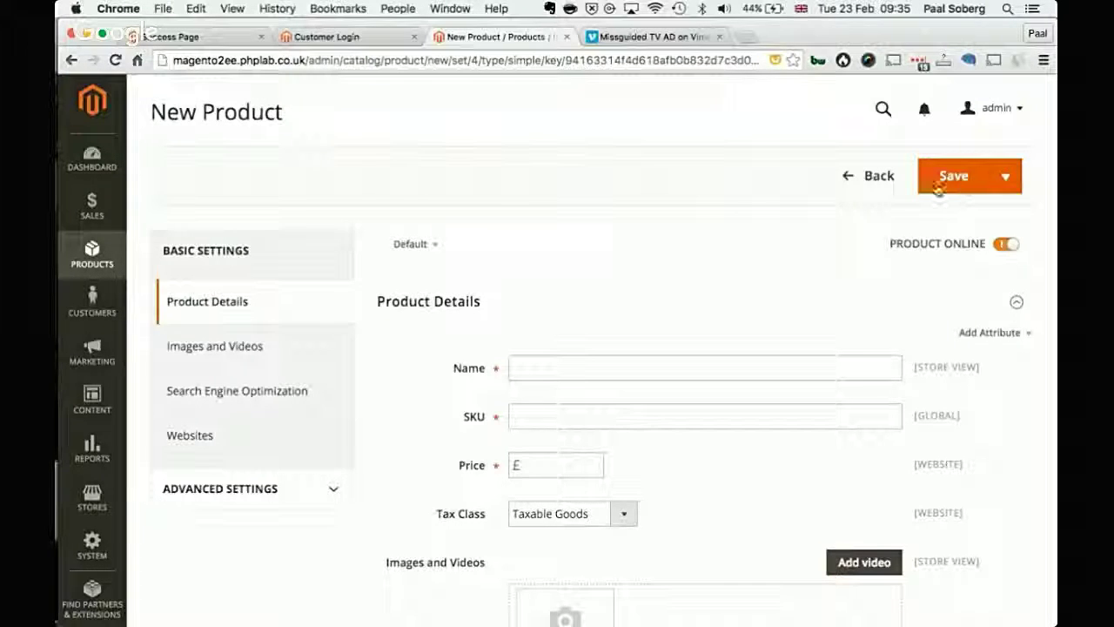
{"action": "scroll", "coordinate": [627, 316], "scroll_direction": "down", "scroll_amount": 2}
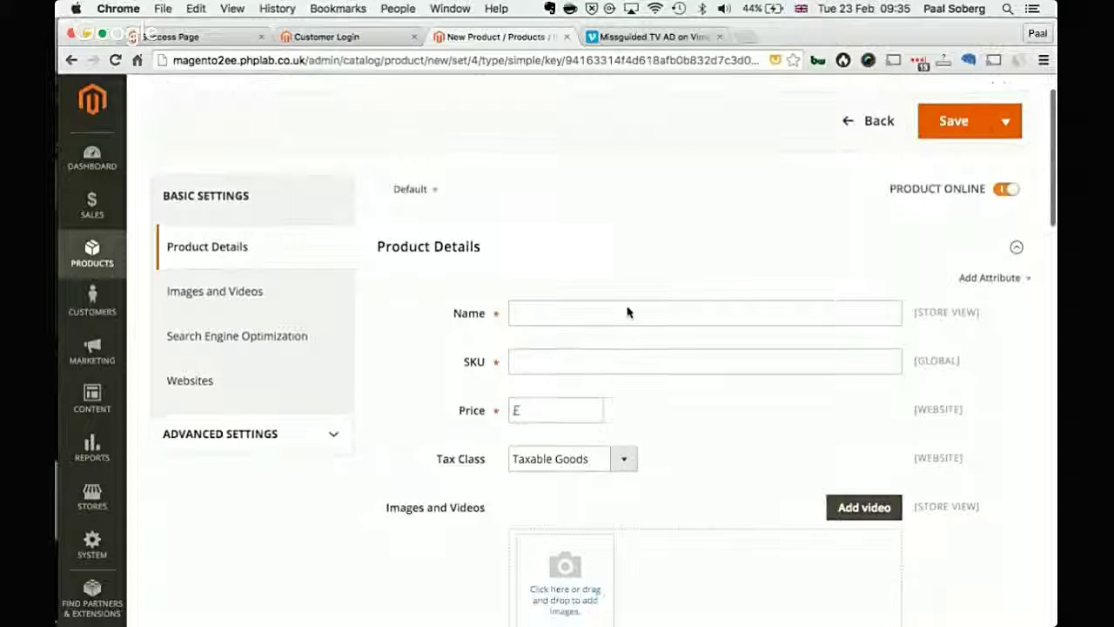
{"action": "left_click", "coordinate": [428, 179]}
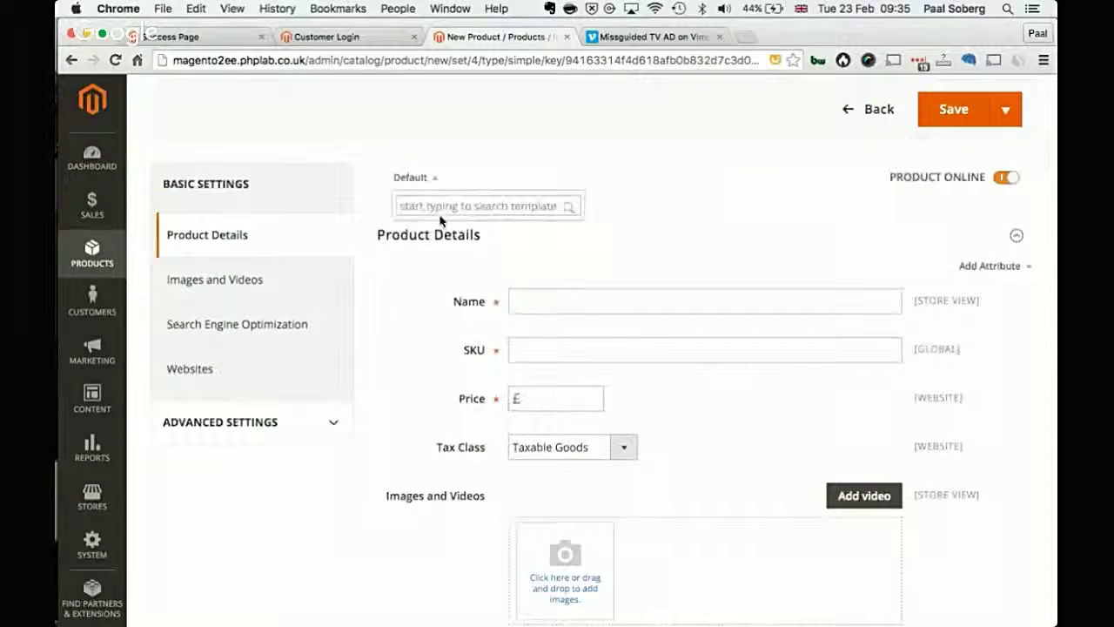
{"action": "type", "text": "Bag"}
{"action": "left_click", "coordinate": [428, 252]}
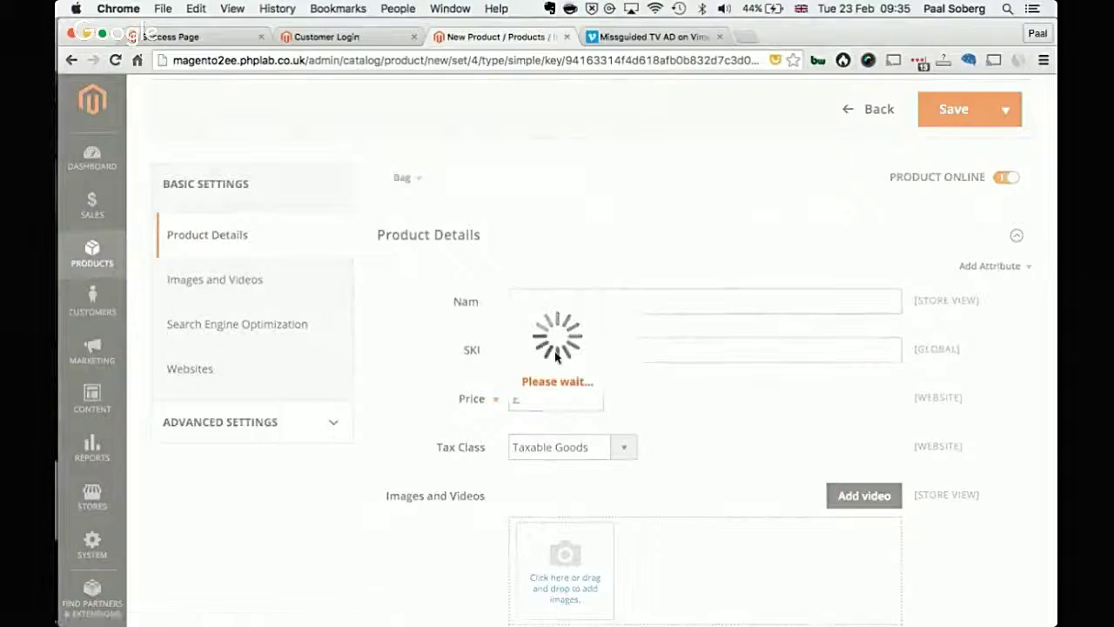
Step: Name the product 'Test Procut' and set its price to 10
{"action": "left_click", "coordinate": [616, 299]}
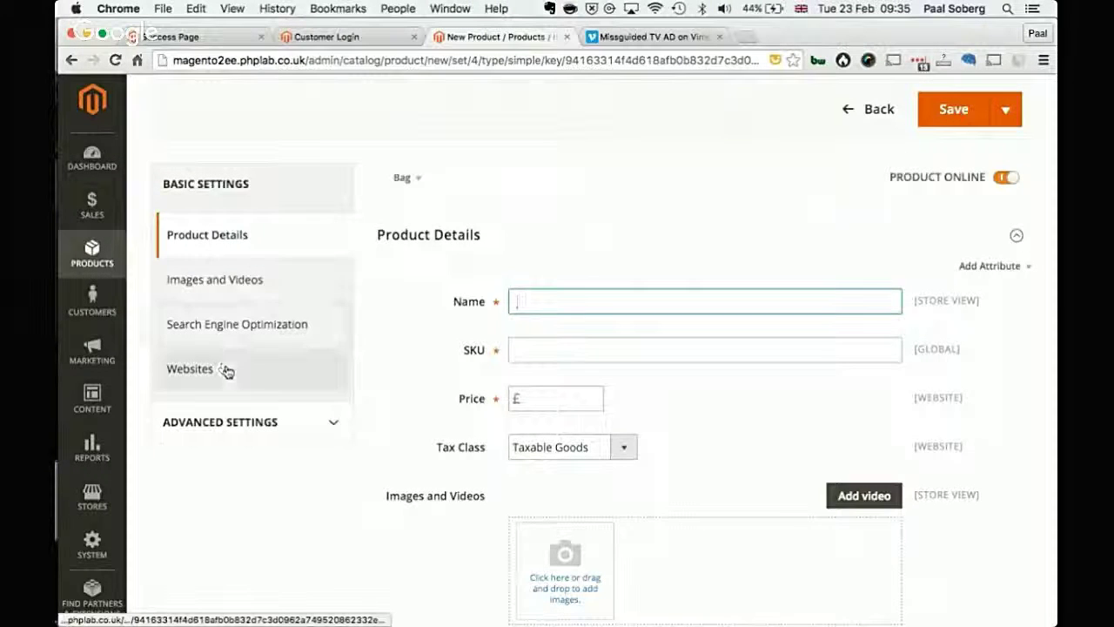
{"action": "left_click", "coordinate": [228, 435]}
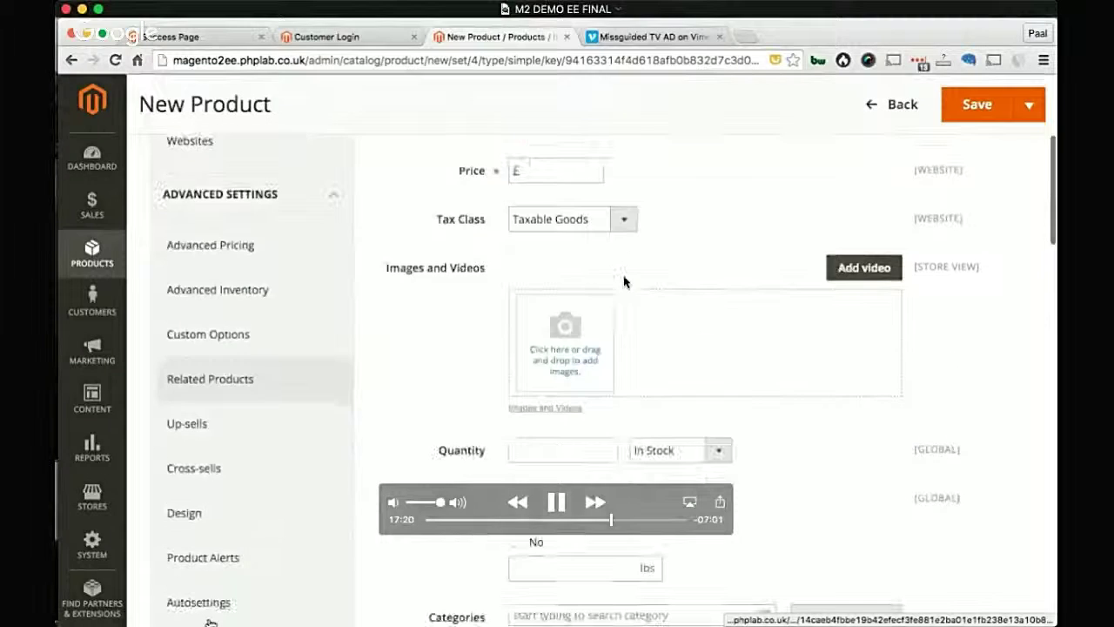
{"action": "scroll", "coordinate": [624, 281], "scroll_direction": "up", "scroll_amount": 5}
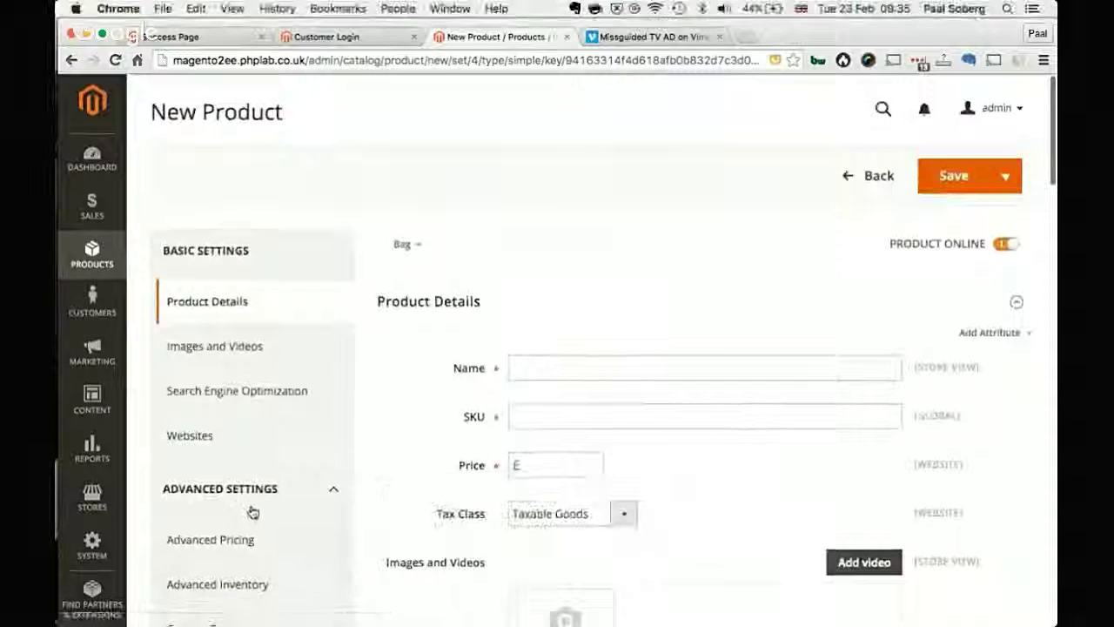
{"action": "left_click", "coordinate": [259, 491]}
{"action": "left_click", "coordinate": [547, 369]}
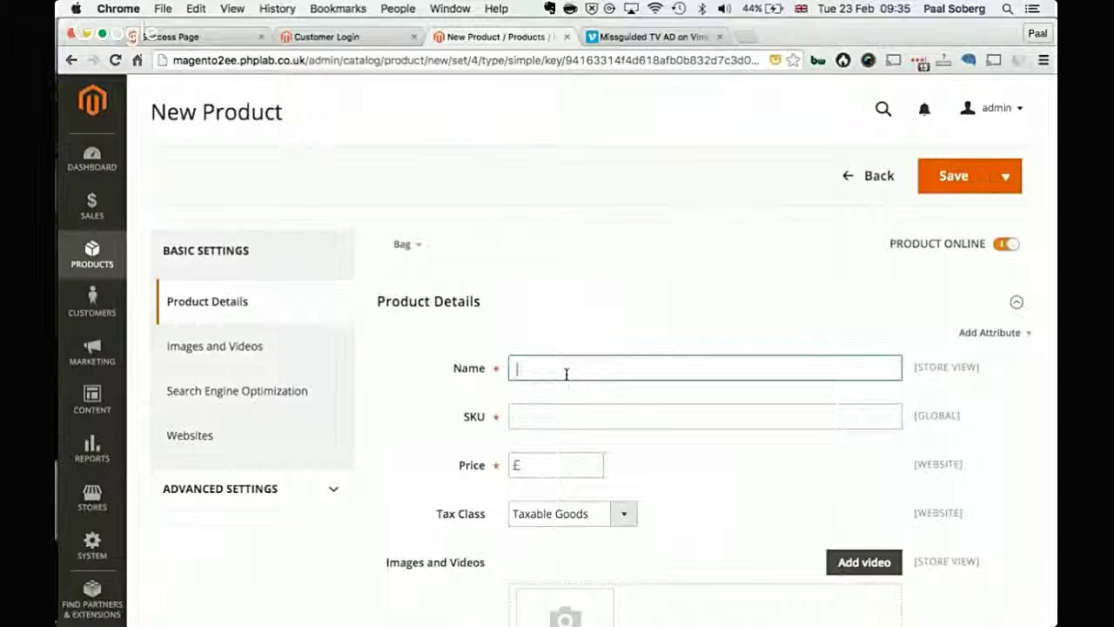
{"action": "type", "text": "T"}
{"action": "type", "text": "Test "}
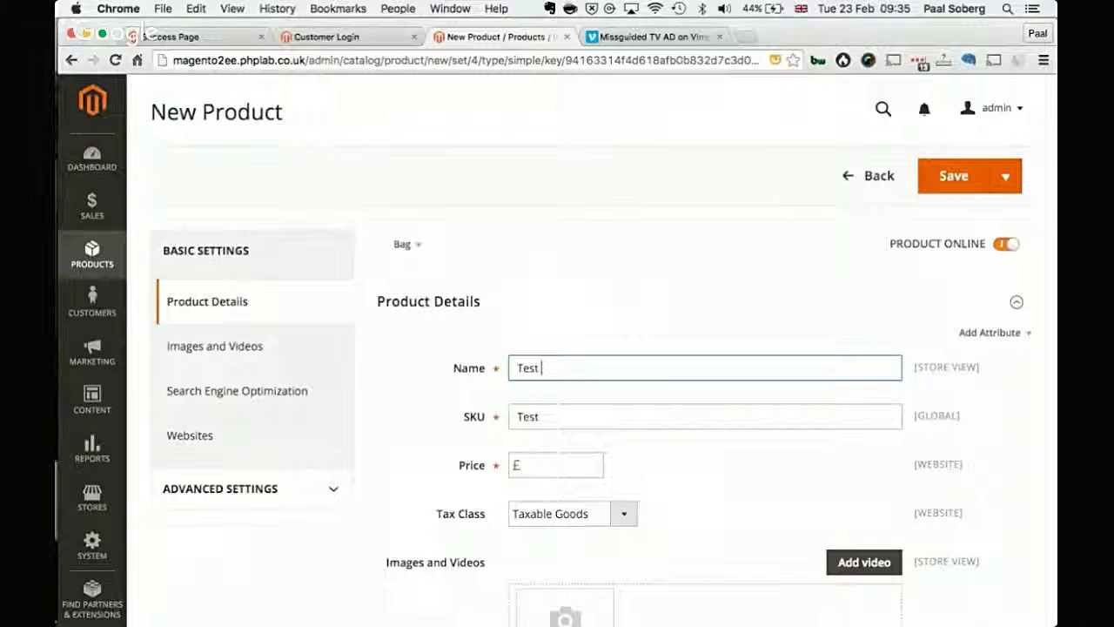
{"action": "type", "text": "PRodu"}
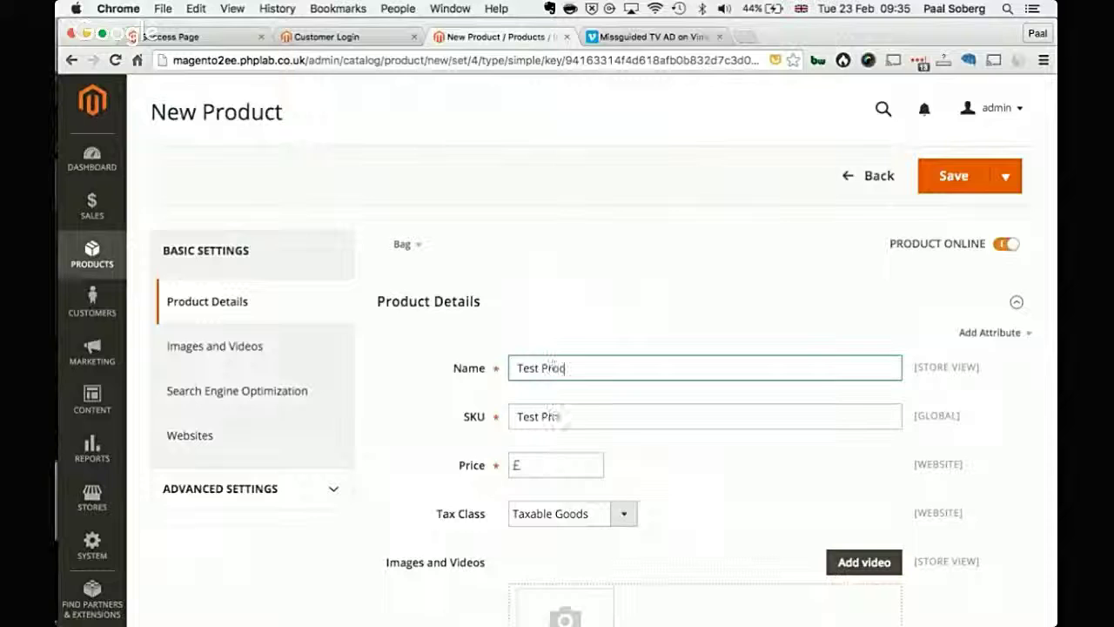
{"action": "left_click", "coordinate": [561, 464]}
{"action": "type", "text": "10"}
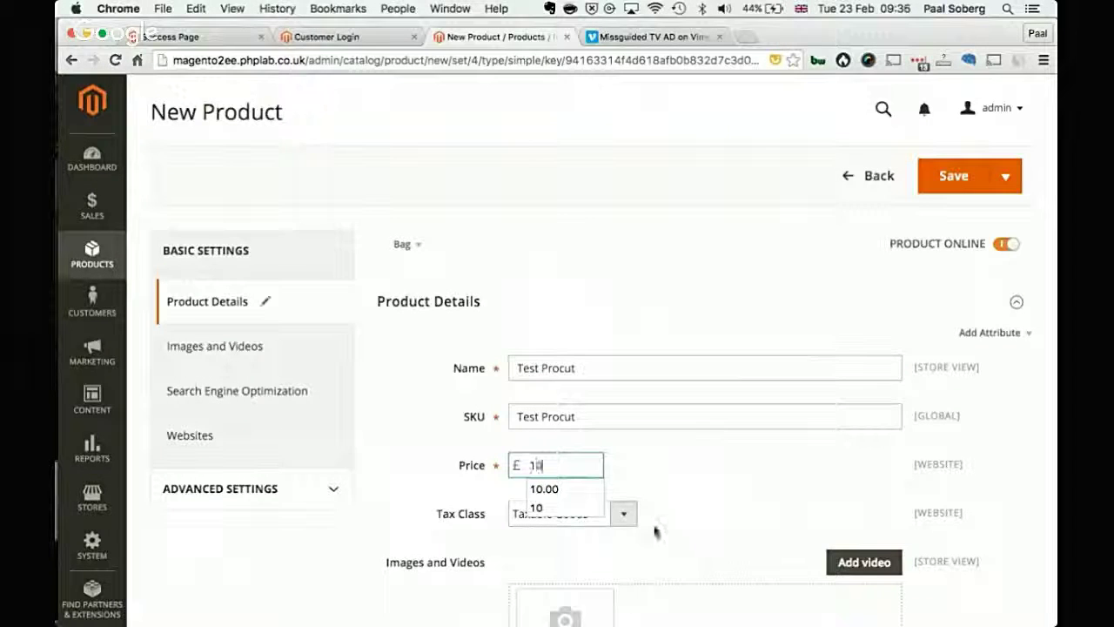
{"action": "scroll", "coordinate": [731, 477], "scroll_direction": "down", "scroll_amount": 5}
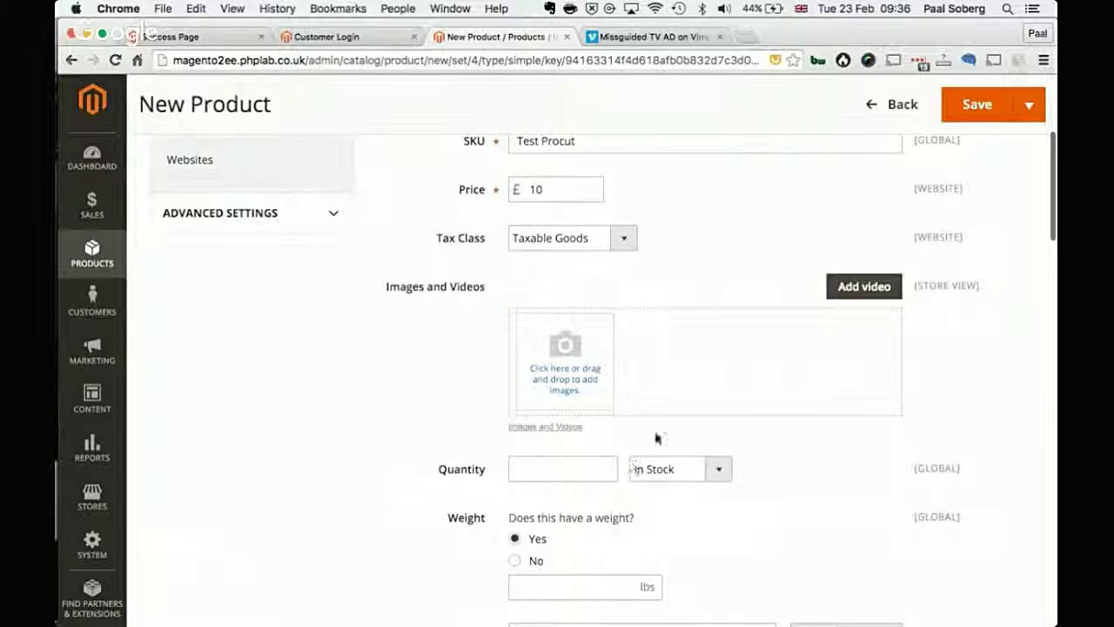
{"action": "left_click", "coordinate": [712, 396]}
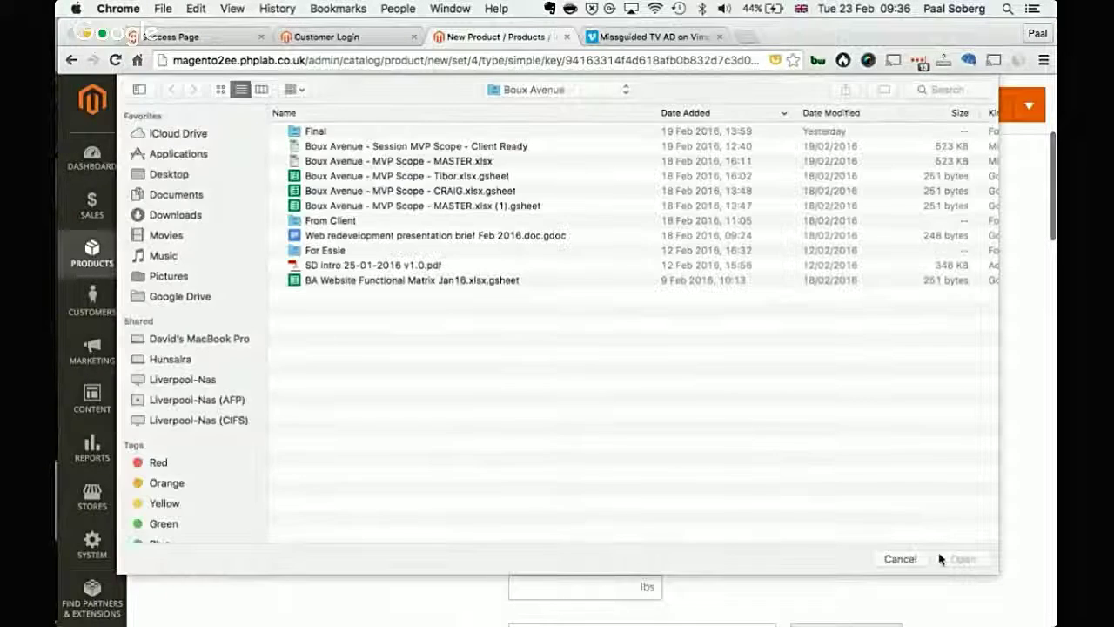
Step: Add a video from the copied Vimeo URL, keeping the loaded title Missguided TV AD
{"action": "left_click", "coordinate": [907, 559]}
{"action": "left_click", "coordinate": [611, 39]}
{"action": "left_click", "coordinate": [504, 61]}
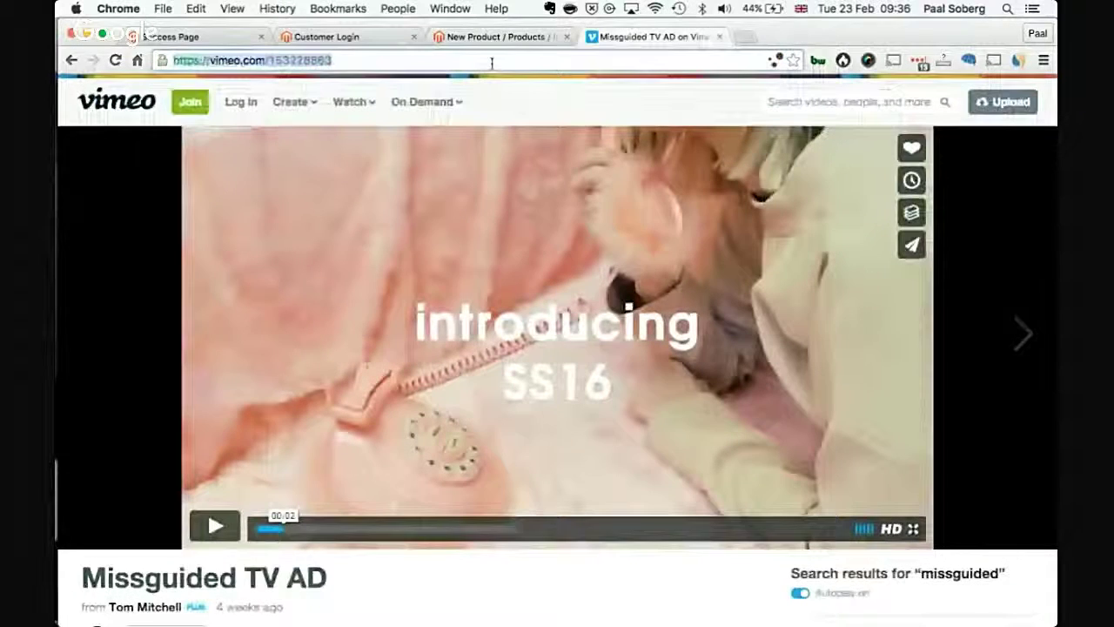
{"action": "left_click", "coordinate": [494, 38]}
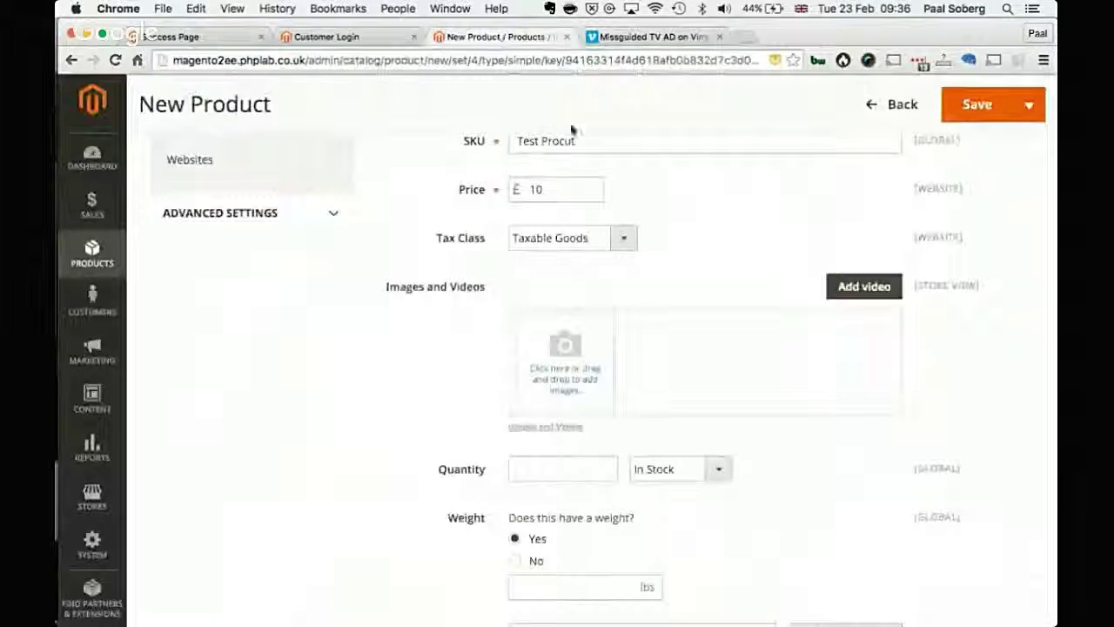
{"action": "left_click", "coordinate": [865, 286]}
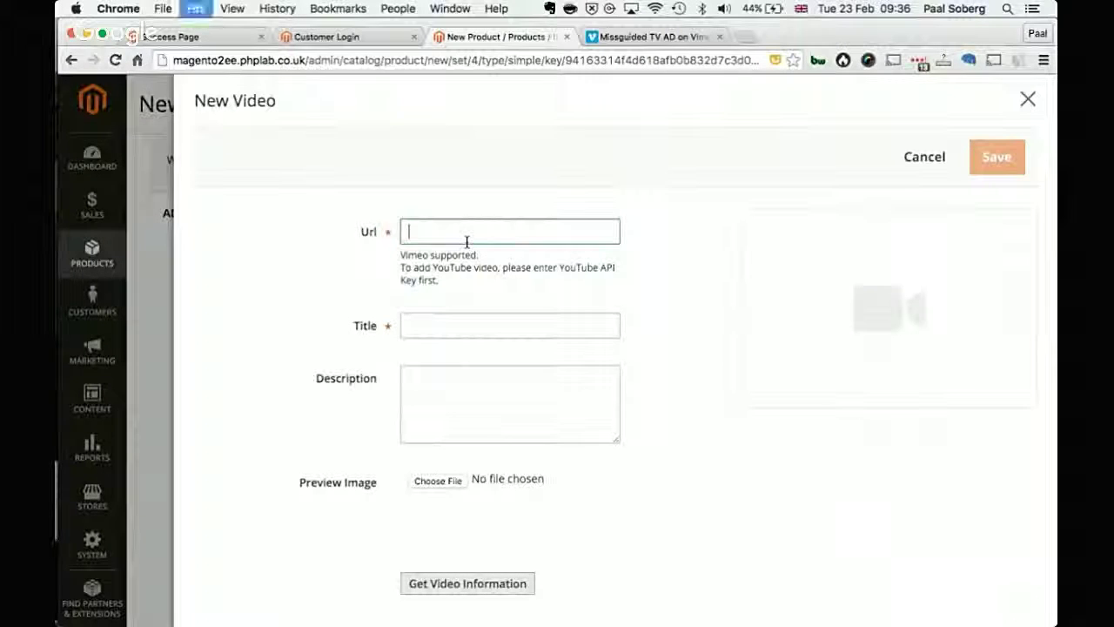
{"action": "type", "text": "https://vimeo.com/153228863"}
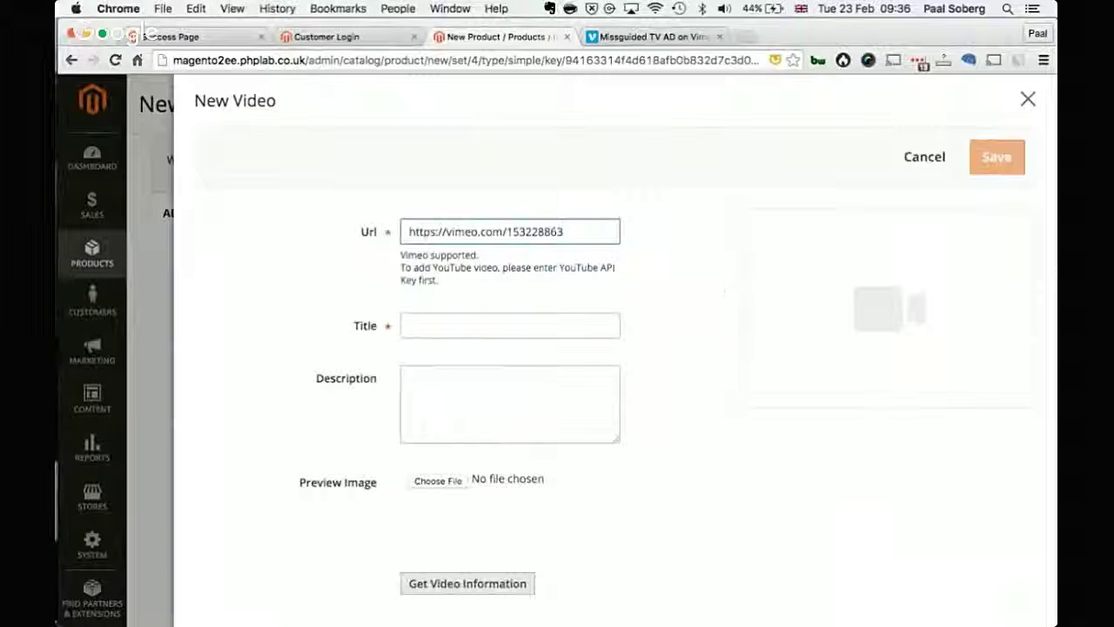
{"action": "key", "text": "Tab"}
{"action": "key", "text": "Tab"}
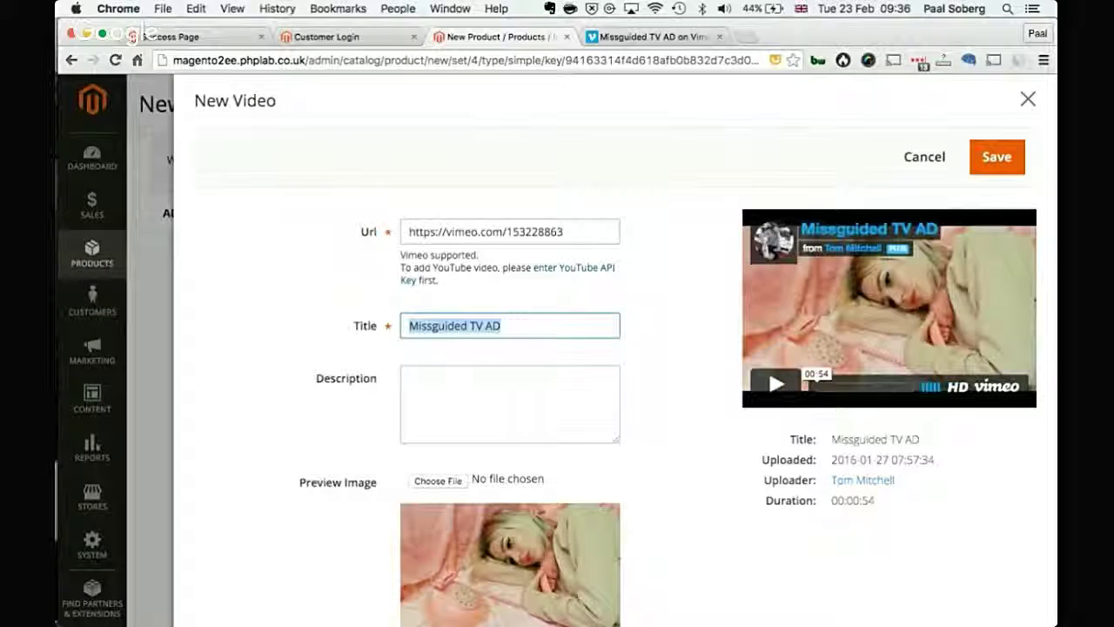
{"action": "scroll", "coordinate": [497, 309], "scroll_direction": "down", "scroll_amount": 2}
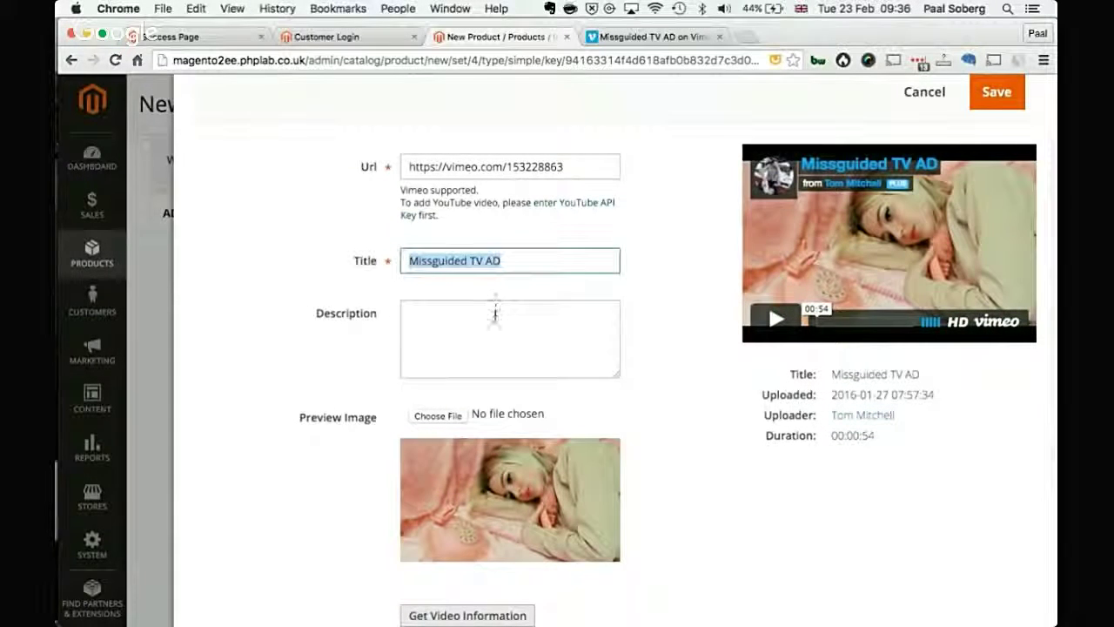
{"action": "left_click", "coordinate": [495, 313]}
Step: Clear the small, swatch and thumbnail roles, hide the video from the product page, and save it
{"action": "scroll", "coordinate": [495, 309], "scroll_direction": "down", "scroll_amount": 1}
{"action": "scroll", "coordinate": [522, 288], "scroll_direction": "down", "scroll_amount": 3}
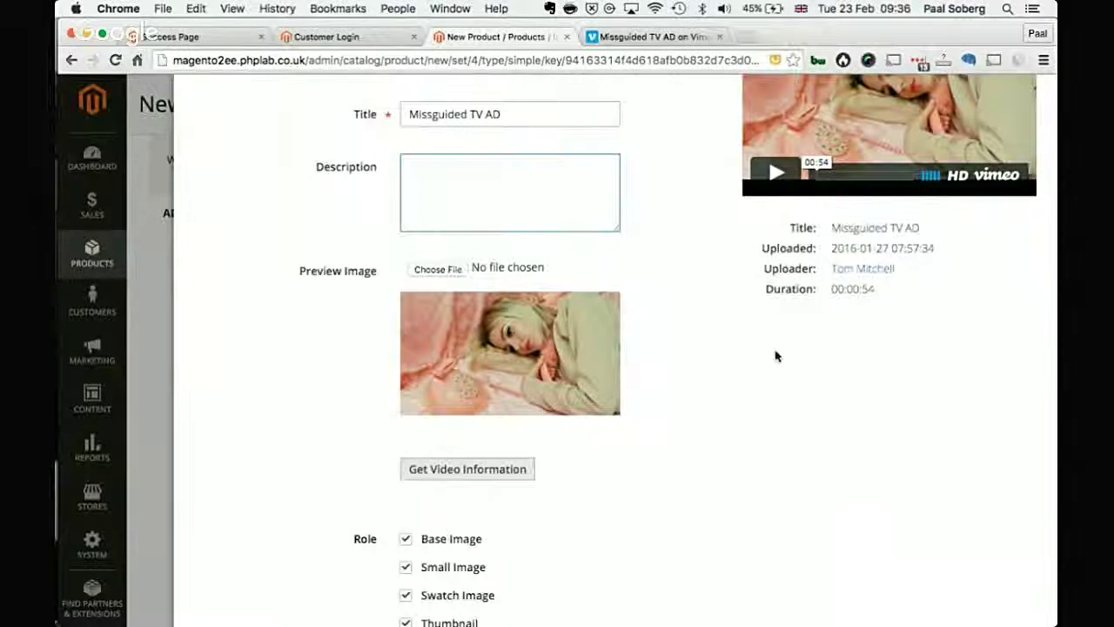
{"action": "scroll", "coordinate": [461, 491], "scroll_direction": "down", "scroll_amount": 2}
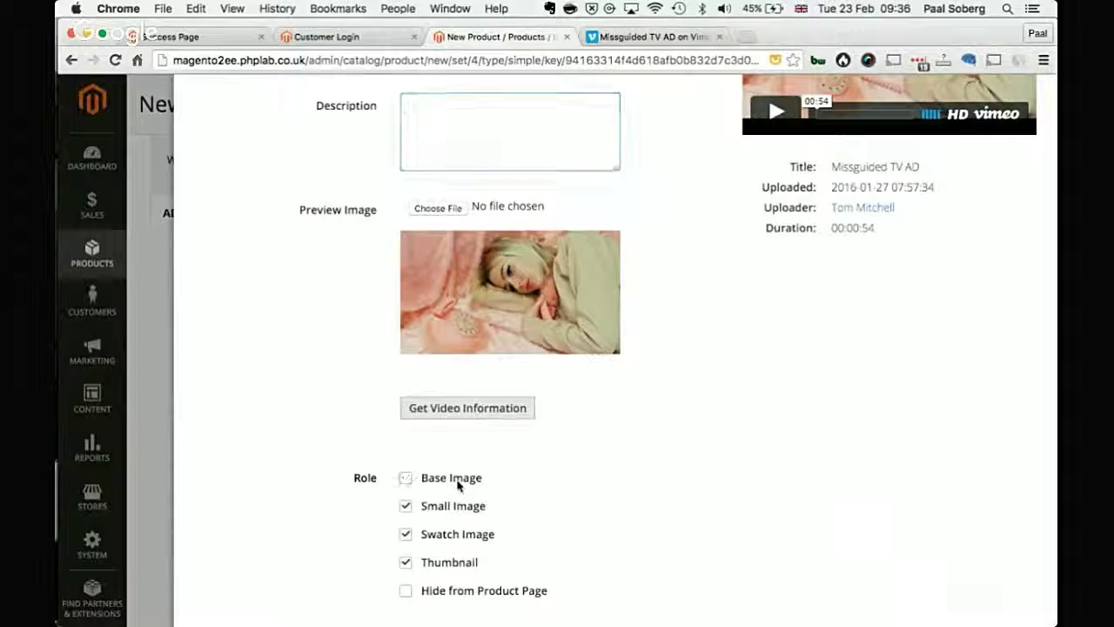
{"action": "left_click", "coordinate": [422, 512]}
{"action": "left_click", "coordinate": [421, 537]}
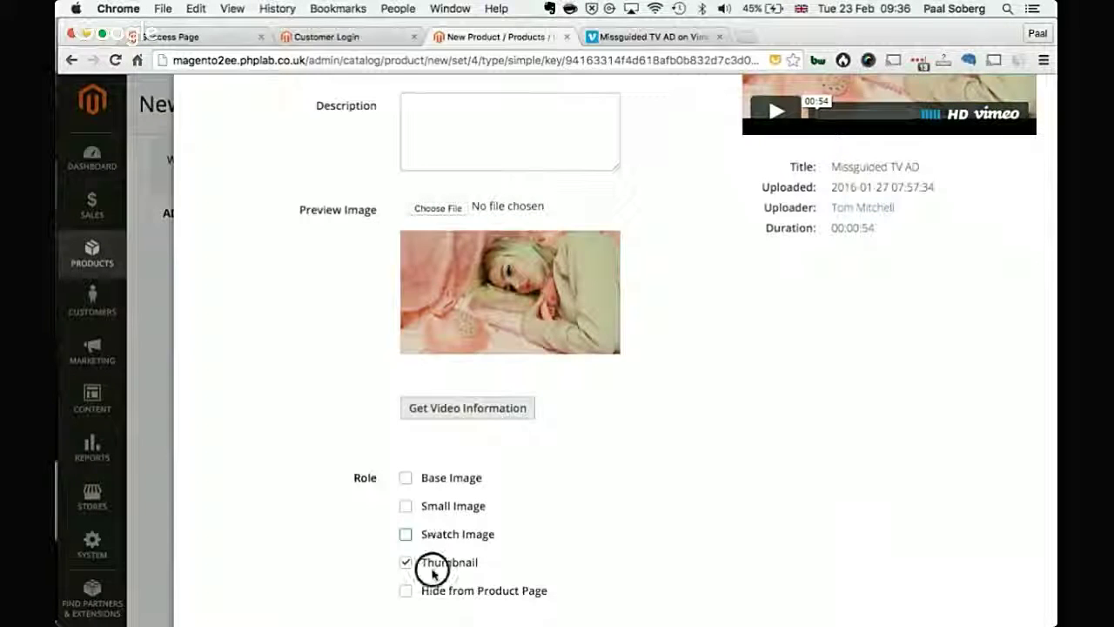
{"action": "left_click", "coordinate": [430, 565]}
{"action": "left_click", "coordinate": [445, 601]}
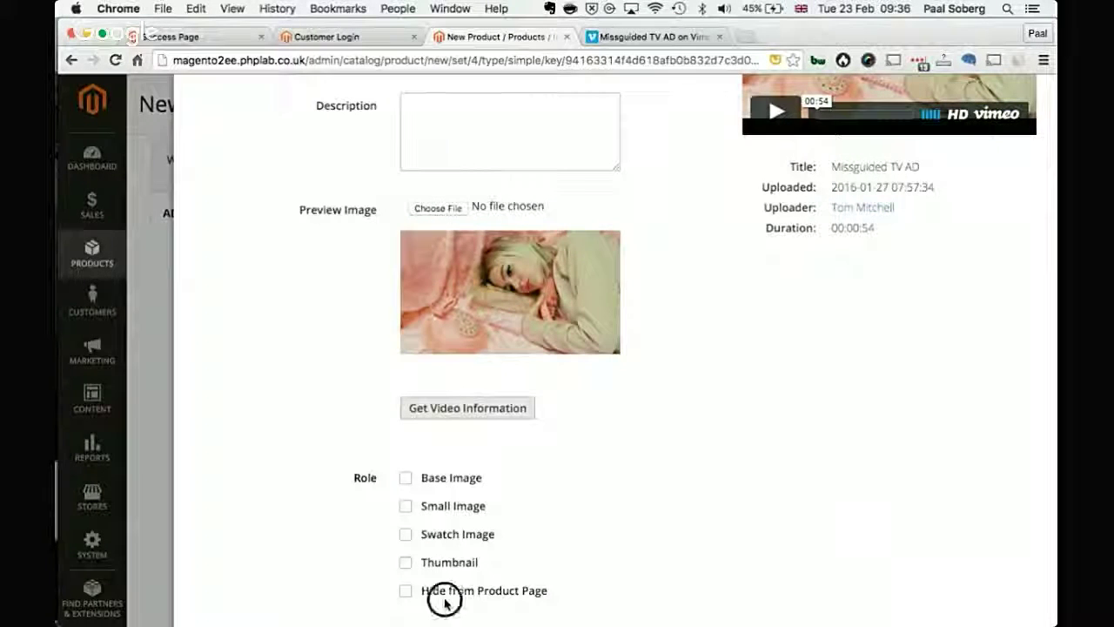
{"action": "left_click", "coordinate": [462, 595]}
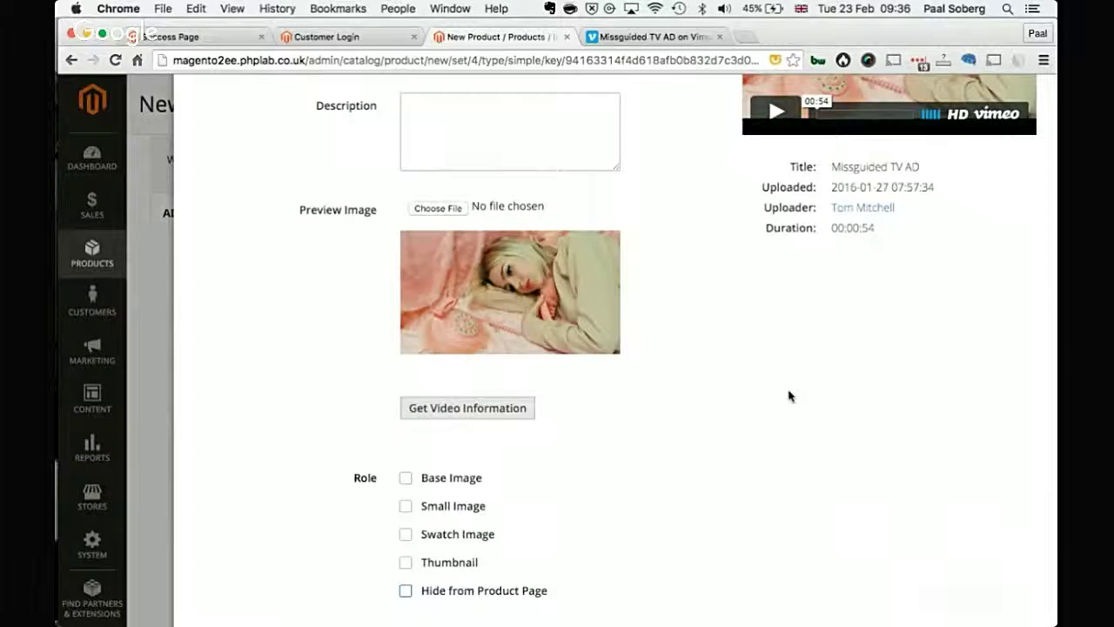
{"action": "scroll", "coordinate": [790, 396], "scroll_direction": "up", "scroll_amount": 5}
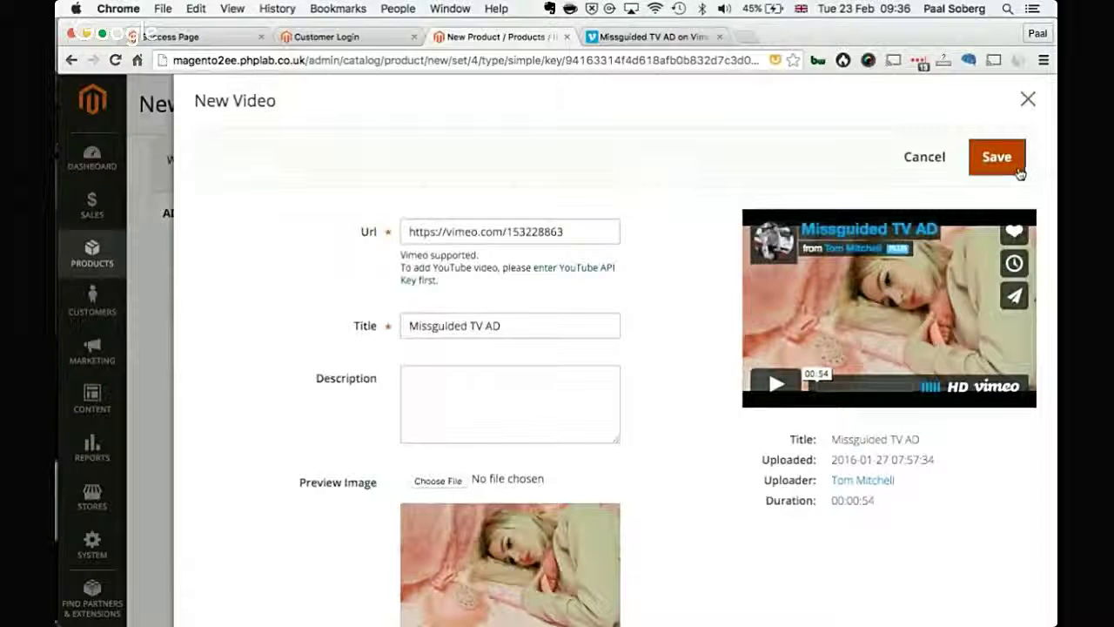
{"action": "left_click", "coordinate": [1019, 173]}
Step: Set the product's stock quantity to 10
{"action": "scroll", "coordinate": [709, 492], "scroll_direction": "down", "scroll_amount": 3}
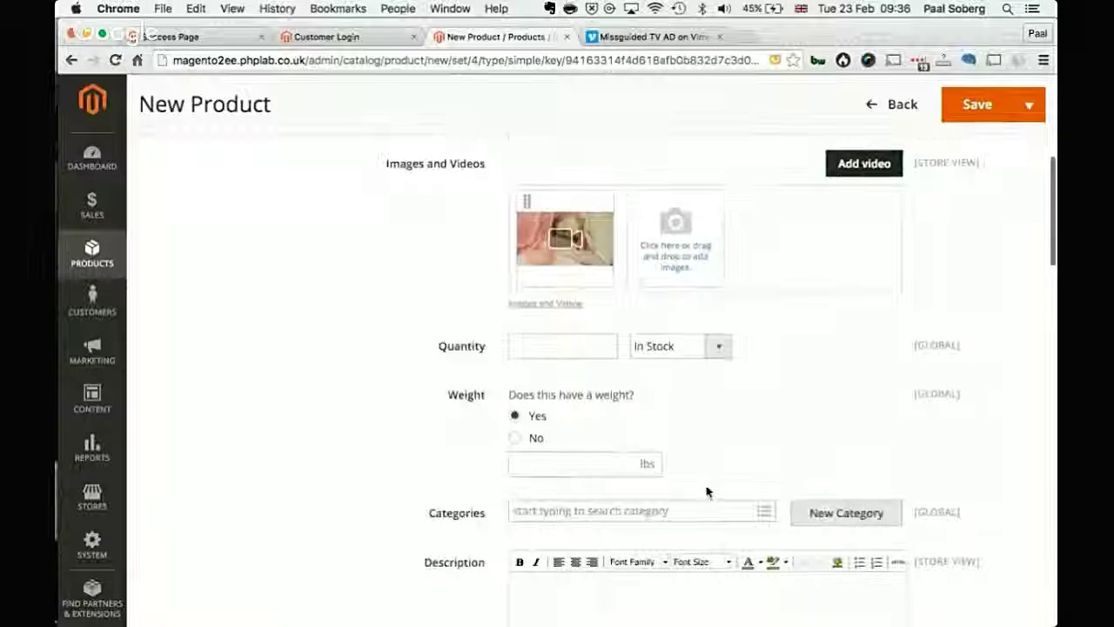
{"action": "left_click", "coordinate": [578, 348]}
{"action": "type", "text": "10"}
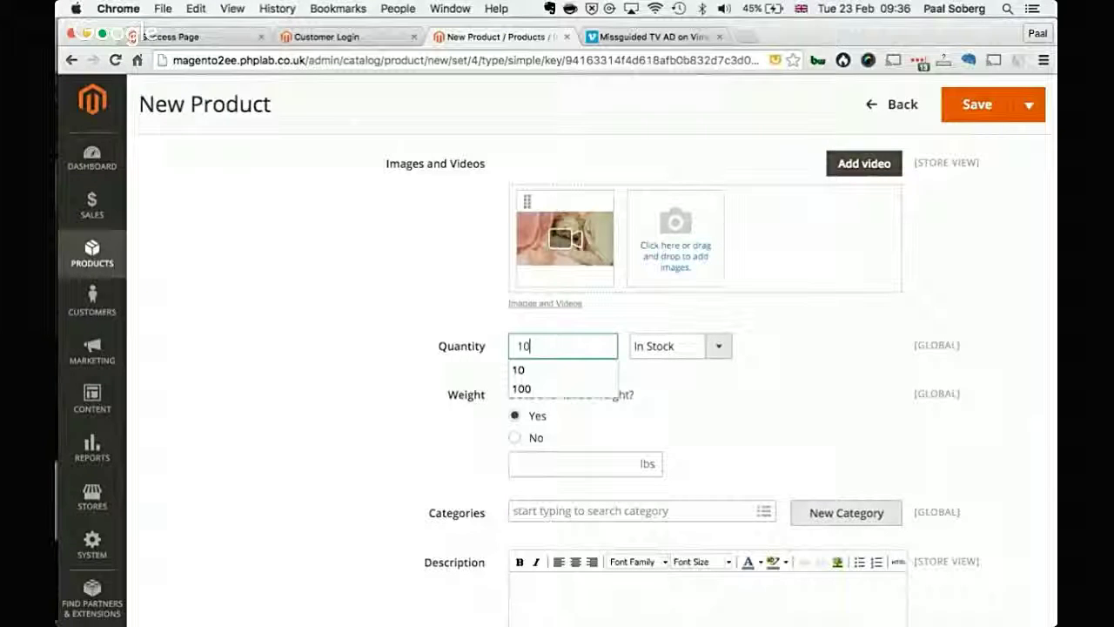
{"action": "left_click", "coordinate": [703, 345]}
{"action": "left_click", "coordinate": [760, 354]}
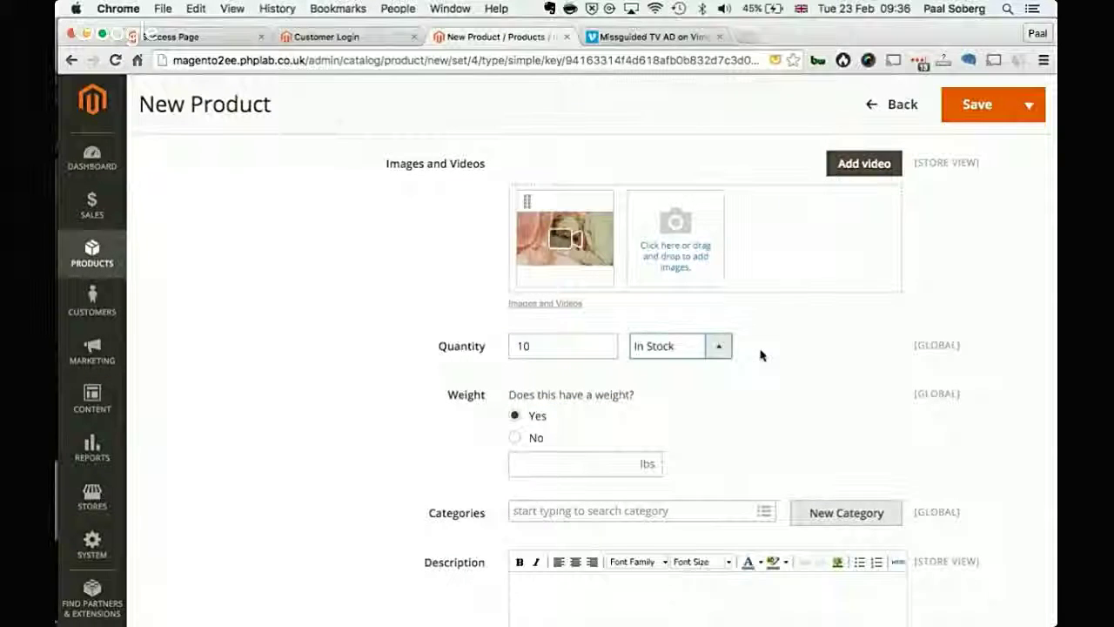
{"action": "scroll", "coordinate": [760, 354], "scroll_direction": "down", "scroll_amount": 4}
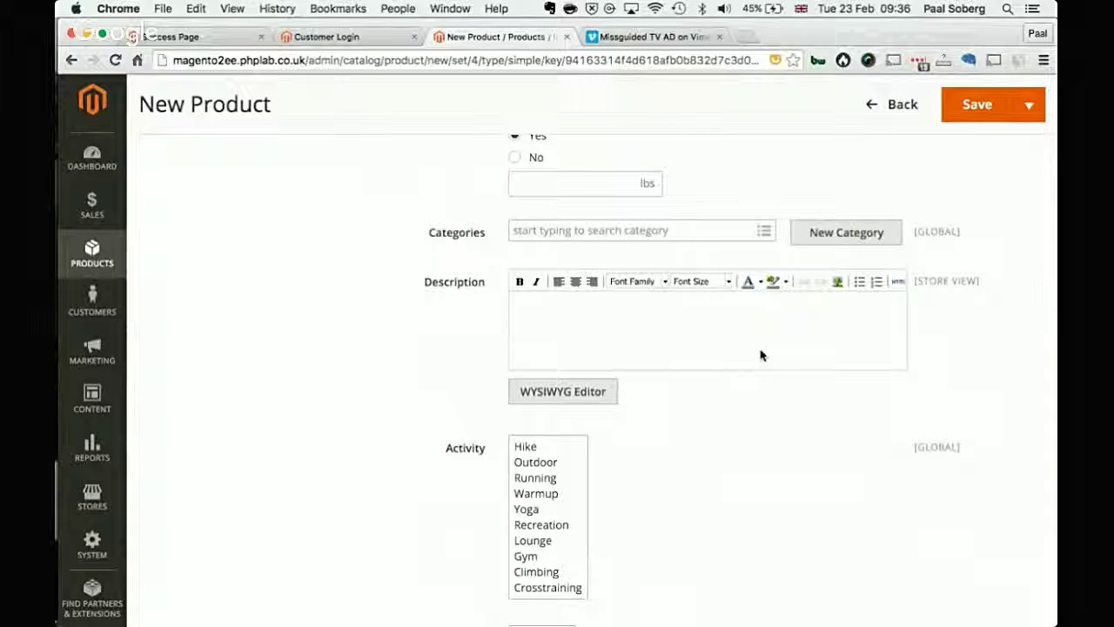
Step: Assign the product to the Fitness Equipment category, leaving the New Category form unused
{"action": "left_click", "coordinate": [662, 230]}
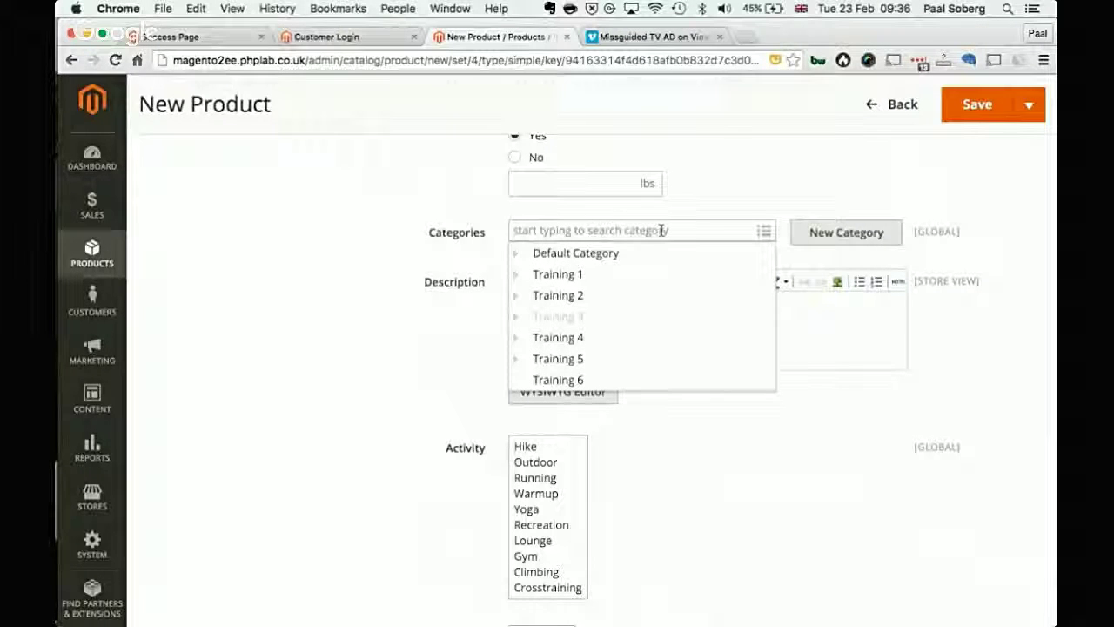
{"action": "type", "text": "men"}
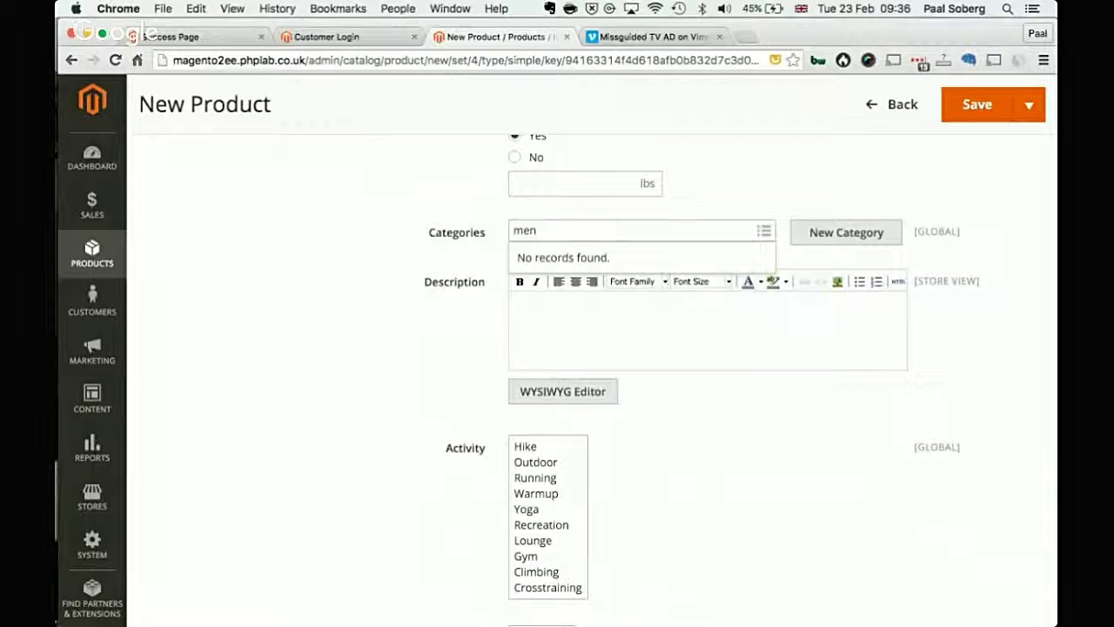
{"action": "key", "text": "Down"}
{"action": "key", "text": "Return"}
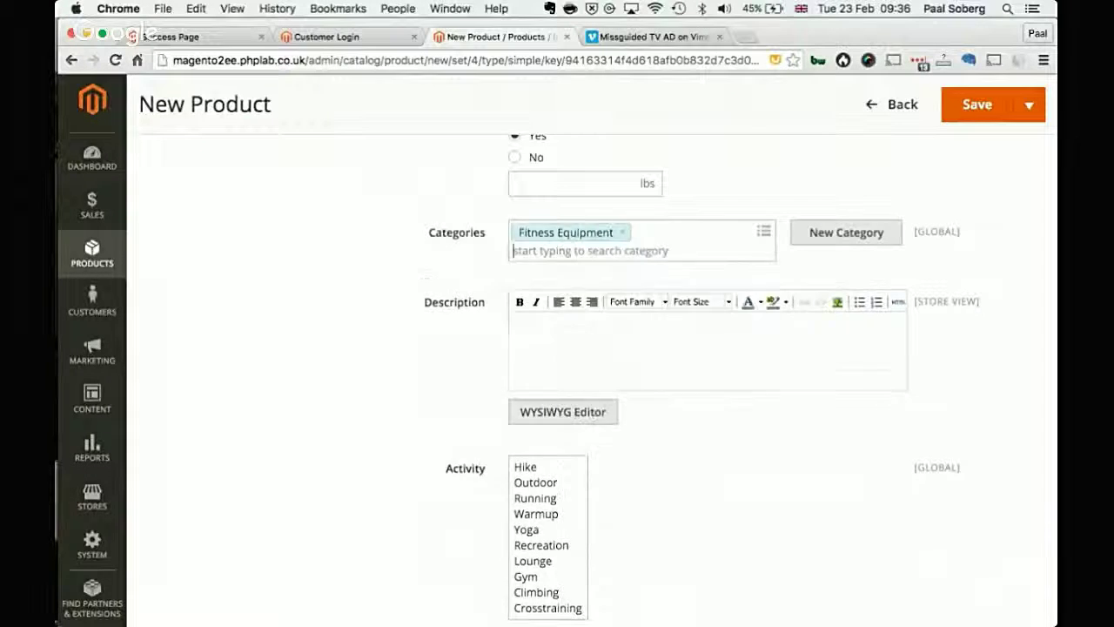
{"action": "left_click", "coordinate": [851, 232]}
{"action": "left_click", "coordinate": [667, 222]}
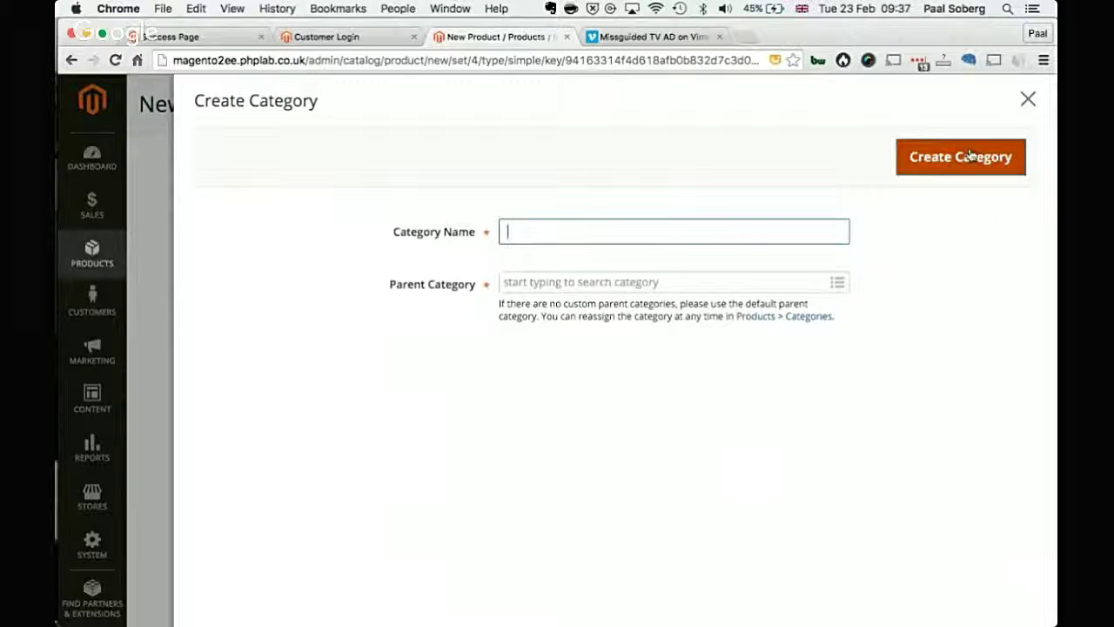
{"action": "left_click", "coordinate": [1028, 99]}
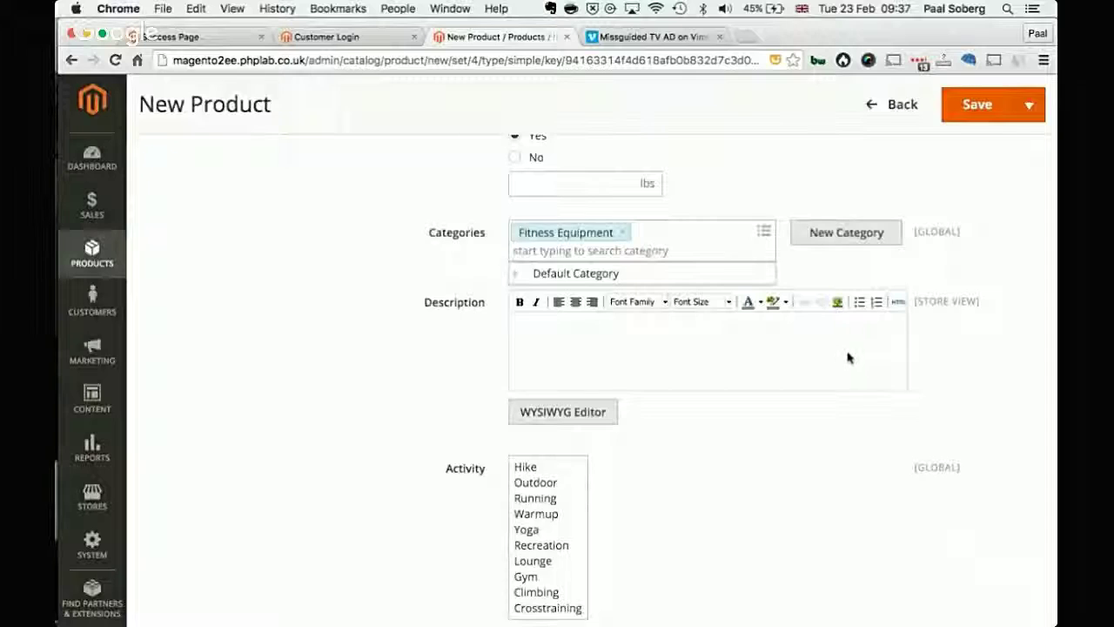
{"action": "scroll", "coordinate": [848, 357], "scroll_direction": "up", "scroll_amount": 10}
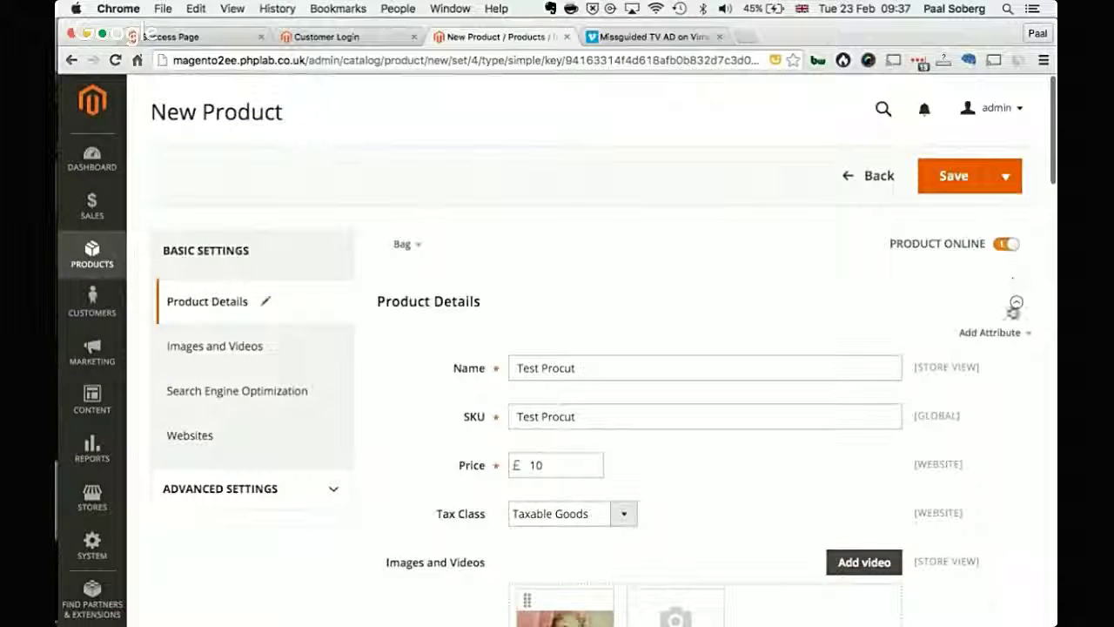
Step: Add the Pattern attribute to the product, then start a New Attribute from Add Attribute
{"action": "left_click", "coordinate": [1022, 334]}
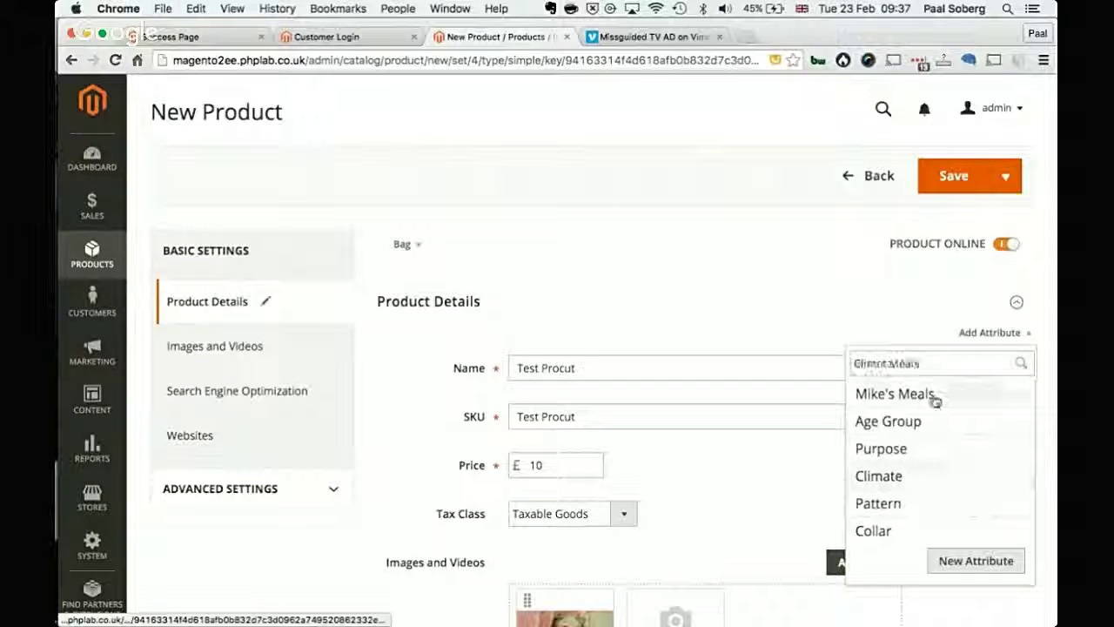
{"action": "left_click", "coordinate": [906, 501]}
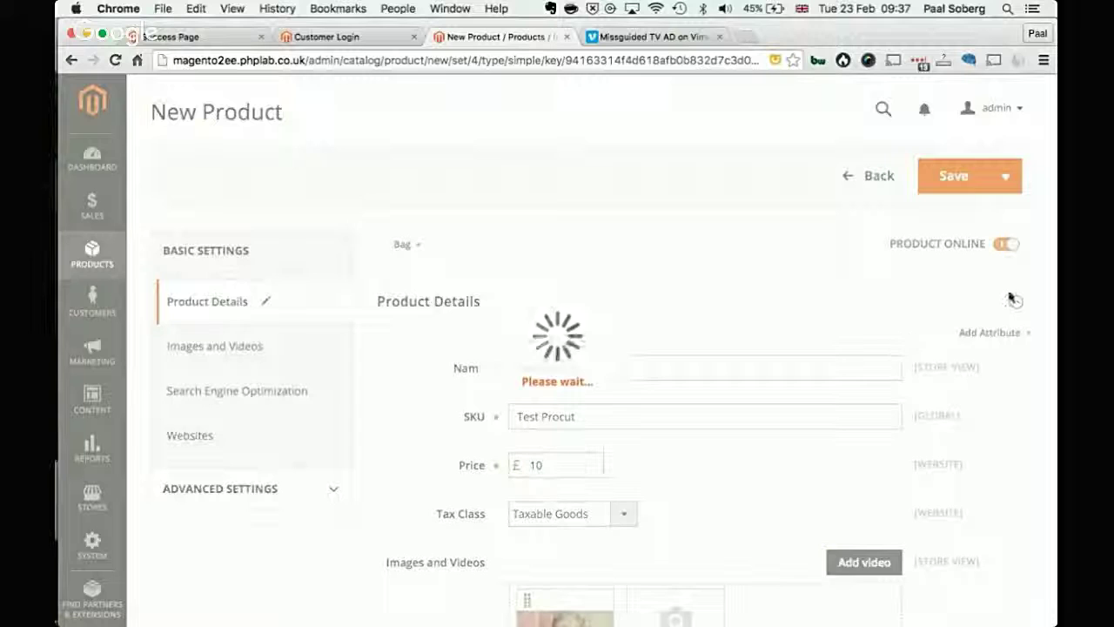
{"action": "left_click", "coordinate": [1027, 332]}
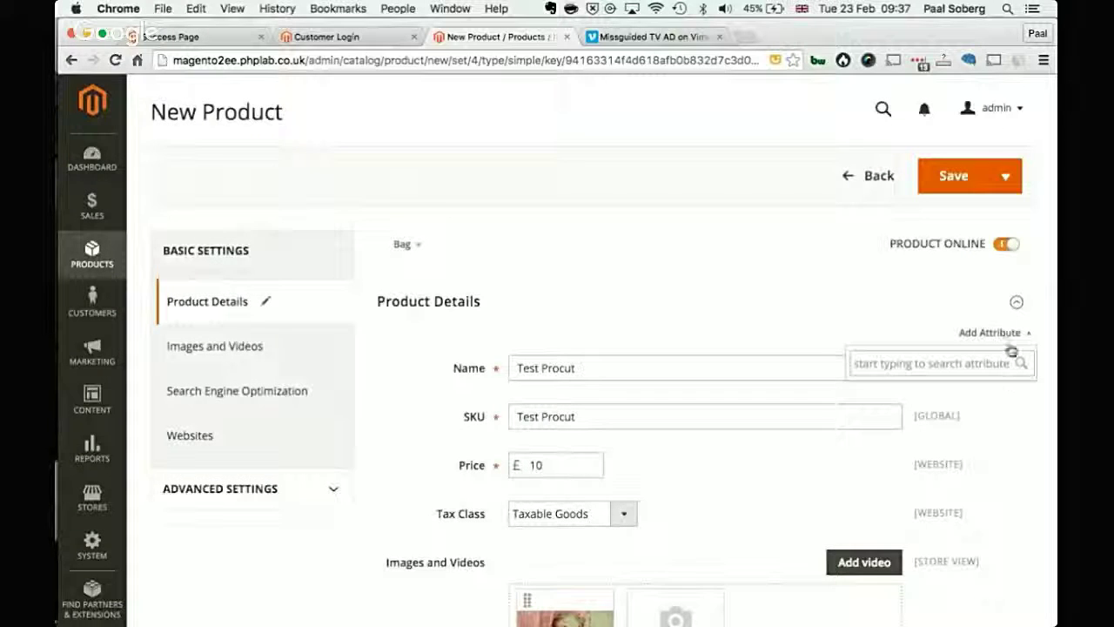
{"action": "left_click", "coordinate": [1027, 336]}
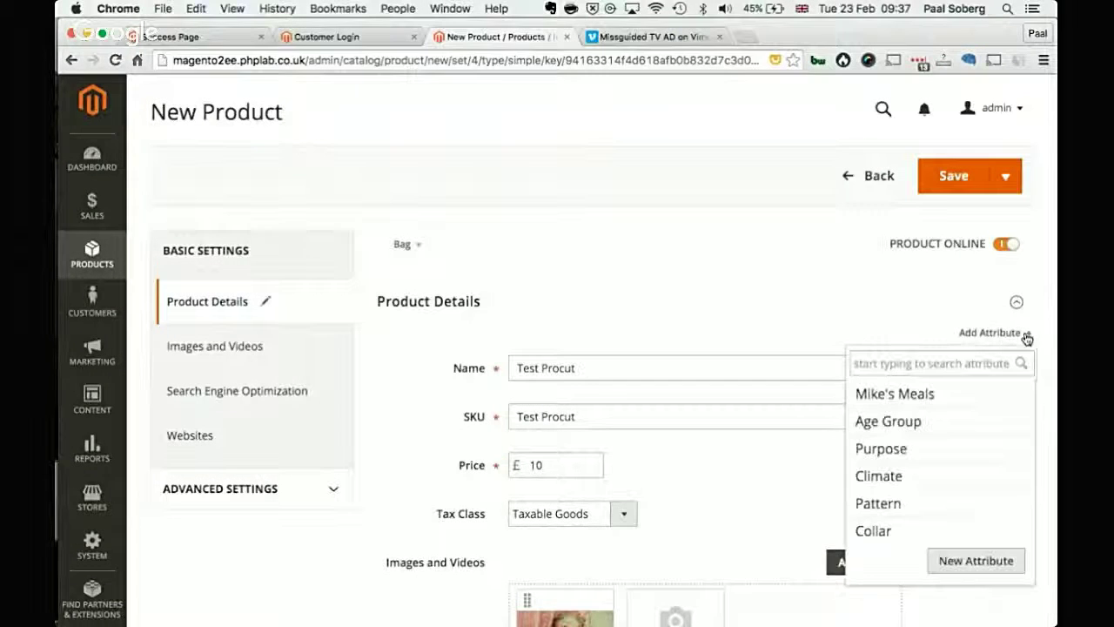
{"action": "left_click", "coordinate": [974, 560]}
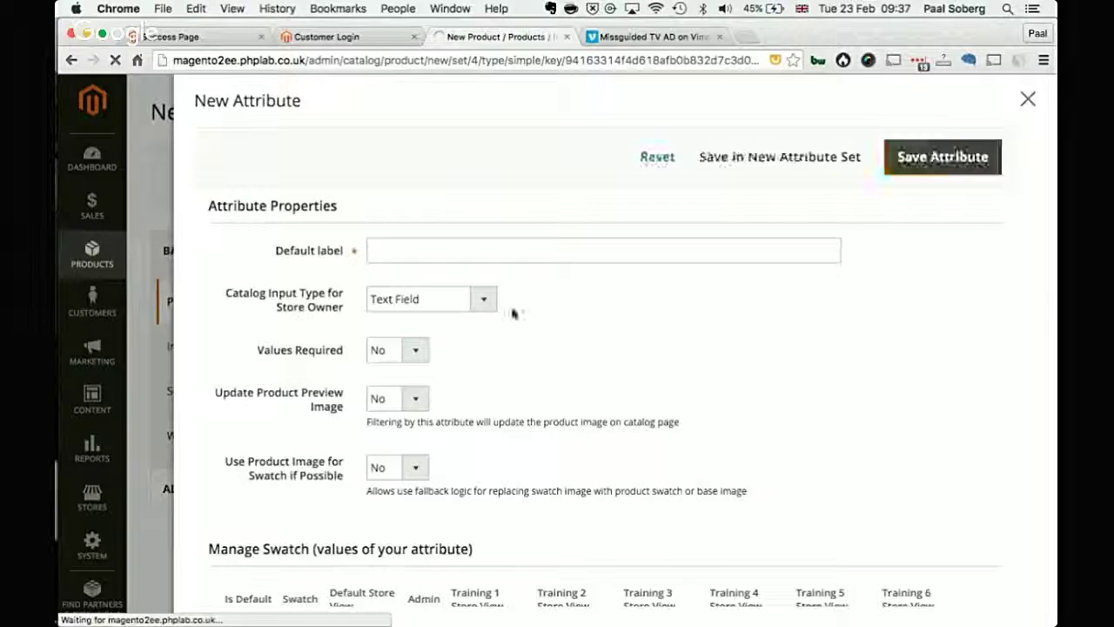
Step: Make the new attribute a Visual Swatch and add a magenta colour swatch value
{"action": "left_click", "coordinate": [485, 312]}
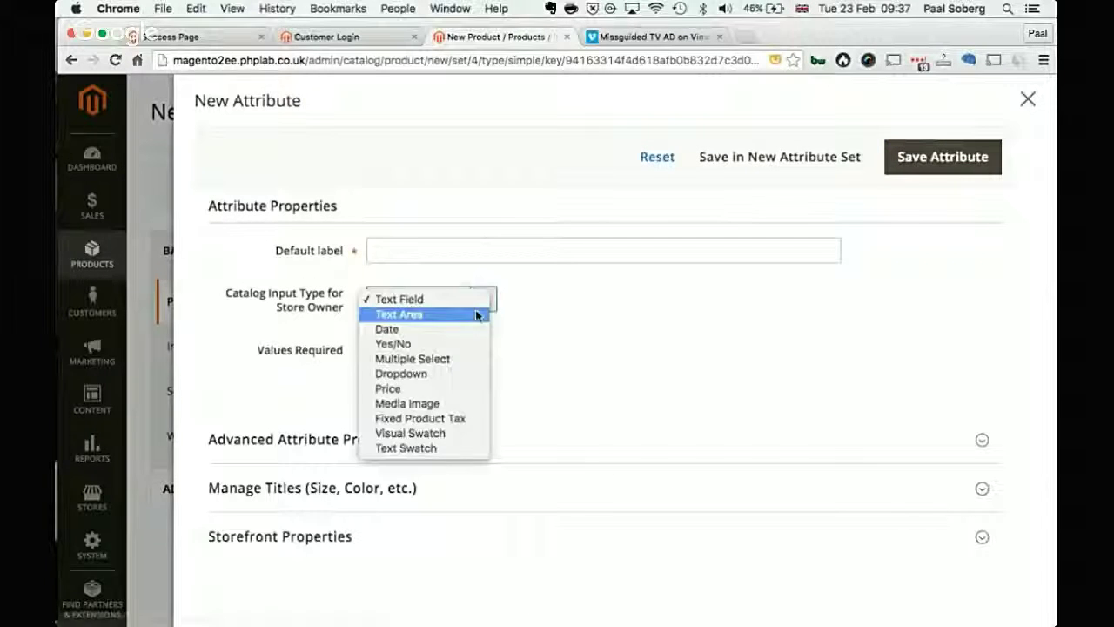
{"action": "left_click", "coordinate": [454, 433]}
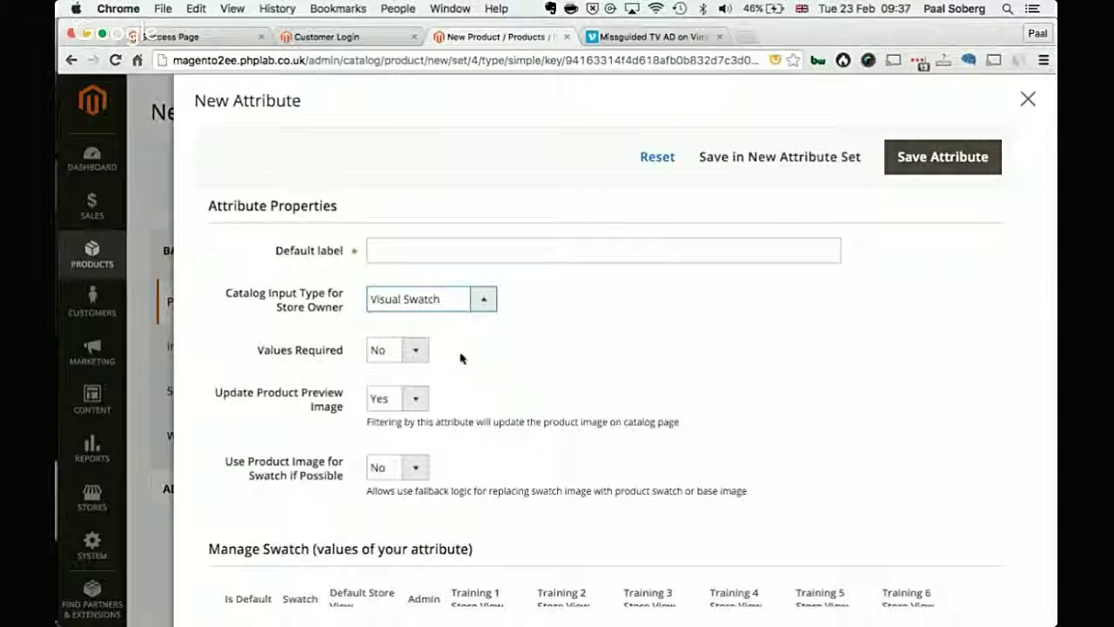
{"action": "scroll", "coordinate": [490, 470], "scroll_direction": "down", "scroll_amount": 3}
{"action": "left_click", "coordinate": [250, 508]}
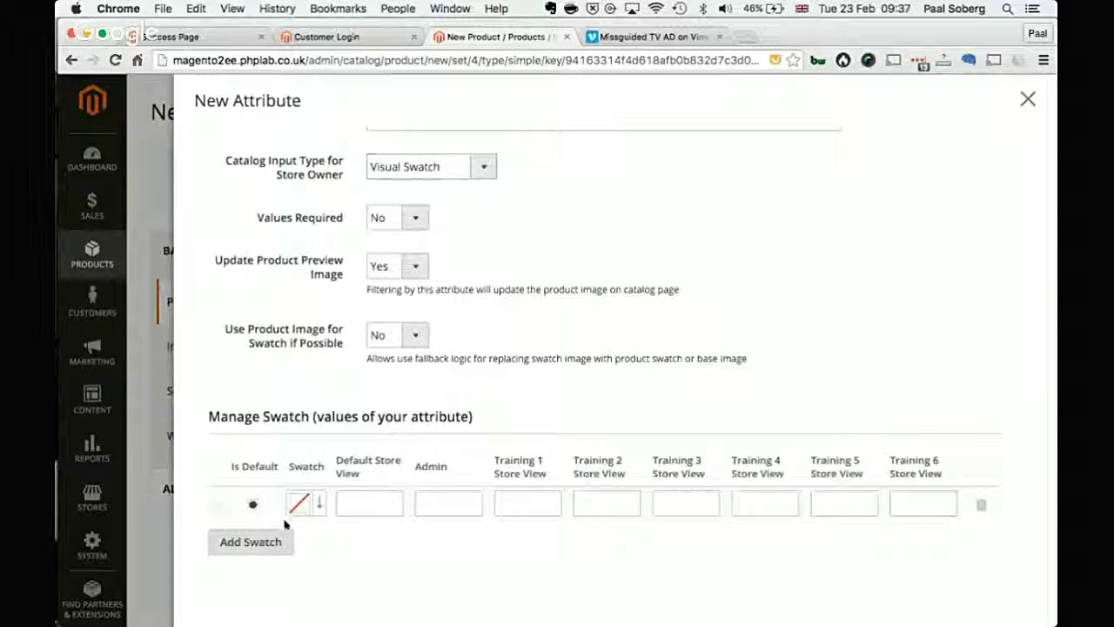
{"action": "left_click", "coordinate": [306, 507]}
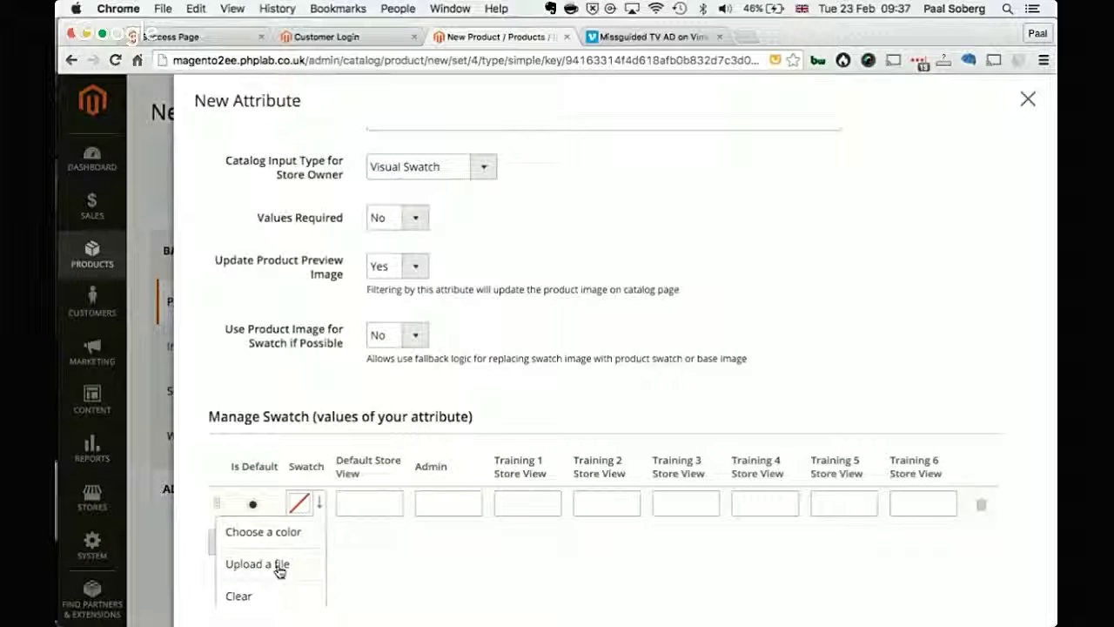
{"action": "left_click", "coordinate": [288, 544]}
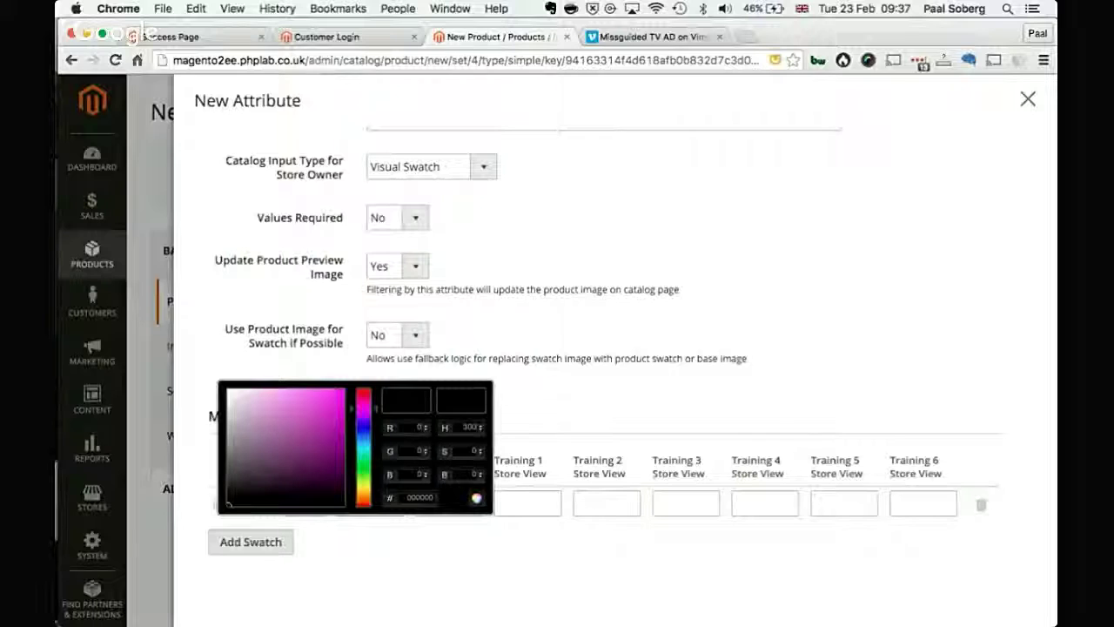
{"action": "mouse_move", "coordinate": [277, 433]}
{"action": "left_mouse_down"}
{"action": "mouse_move", "coordinate": [281, 456]}
{"action": "mouse_move", "coordinate": [320, 399]}
{"action": "left_mouse_up"}
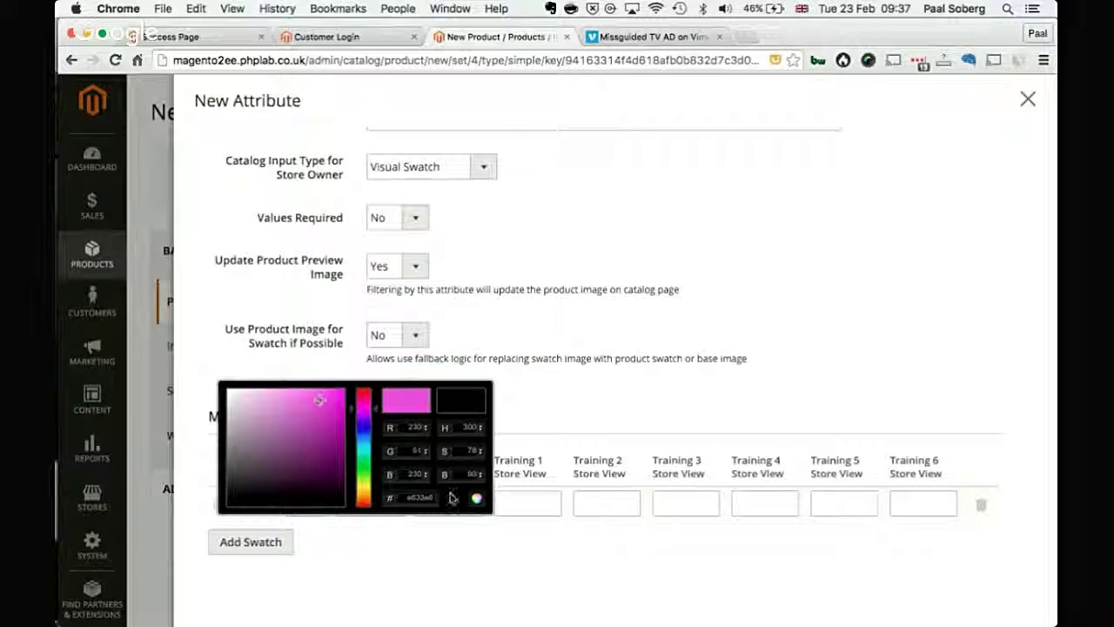
{"action": "left_click", "coordinate": [476, 498]}
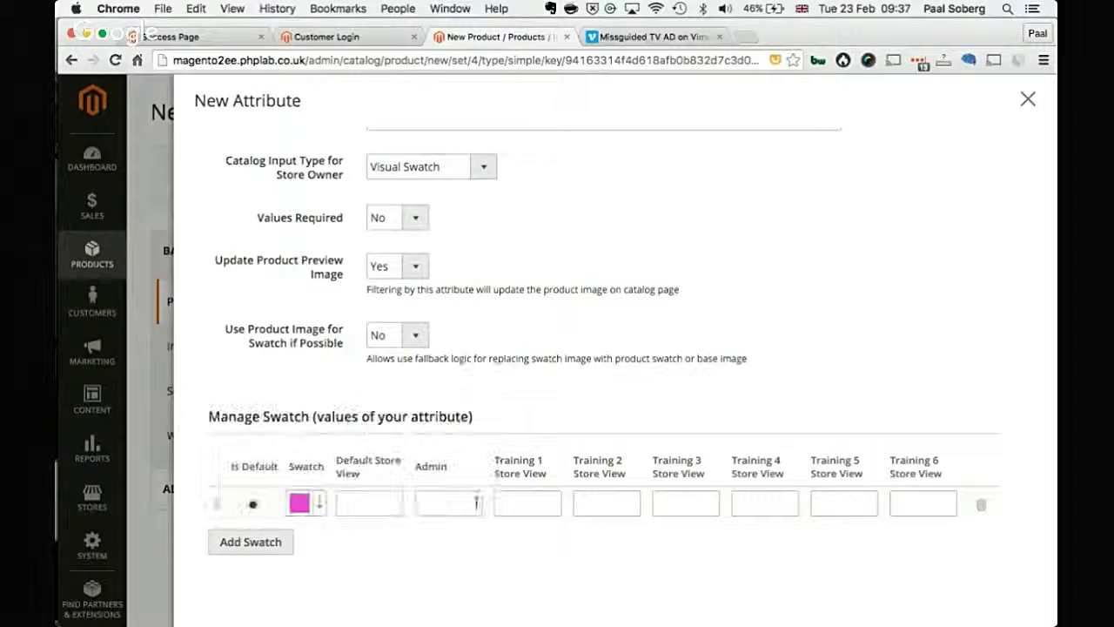
Step: Switch the attribute's input type to Text Swatch and add a text swatch row
{"action": "left_click", "coordinate": [402, 168]}
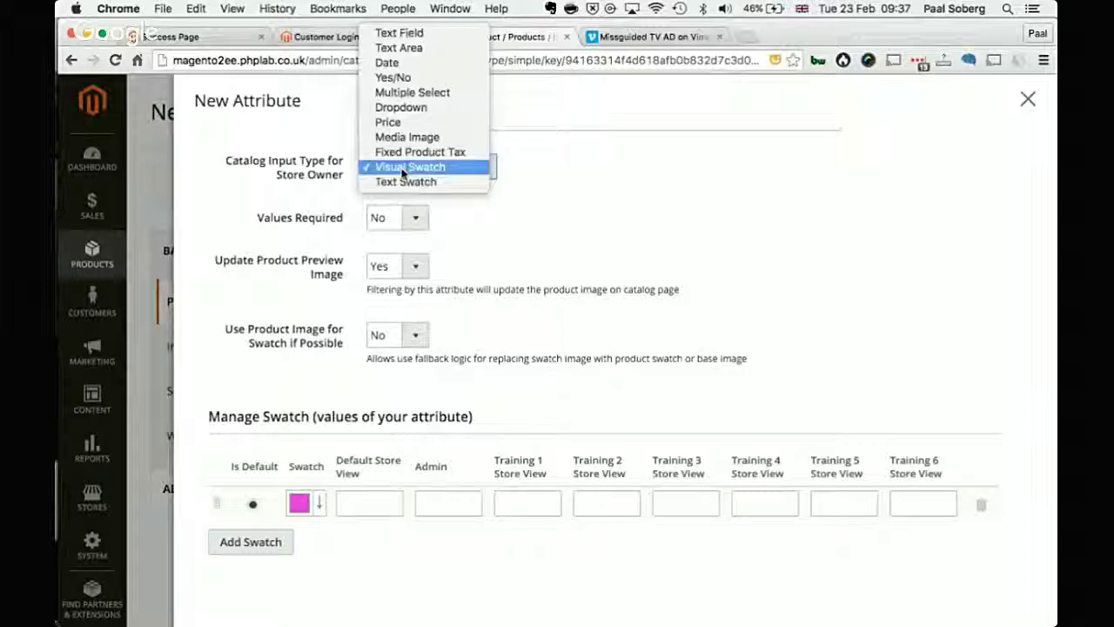
{"action": "left_click", "coordinate": [401, 180]}
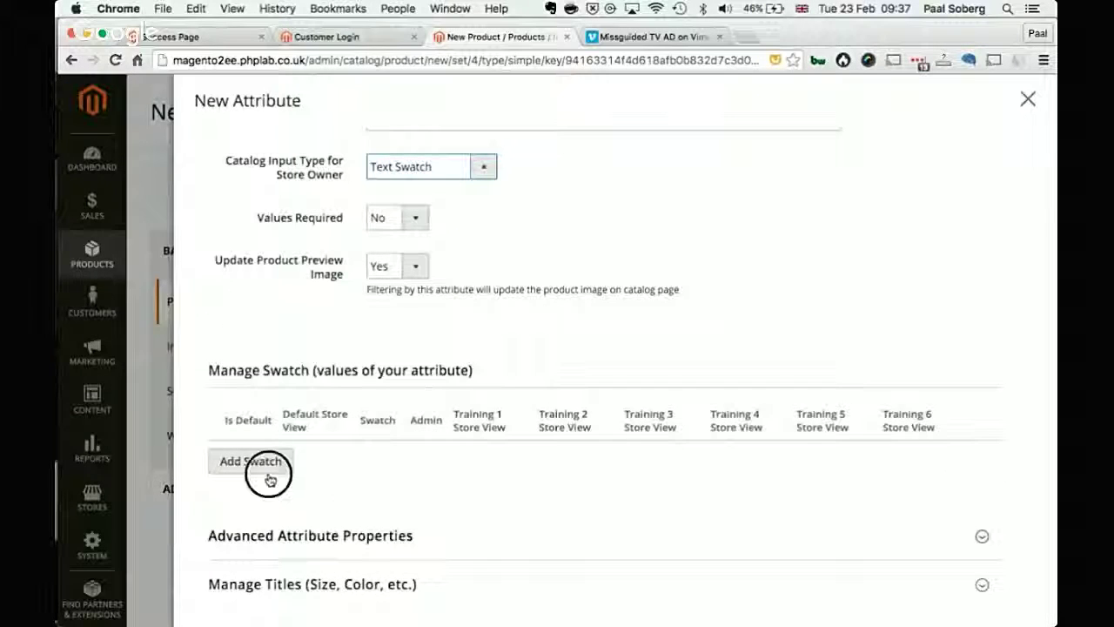
{"action": "left_click", "coordinate": [269, 479]}
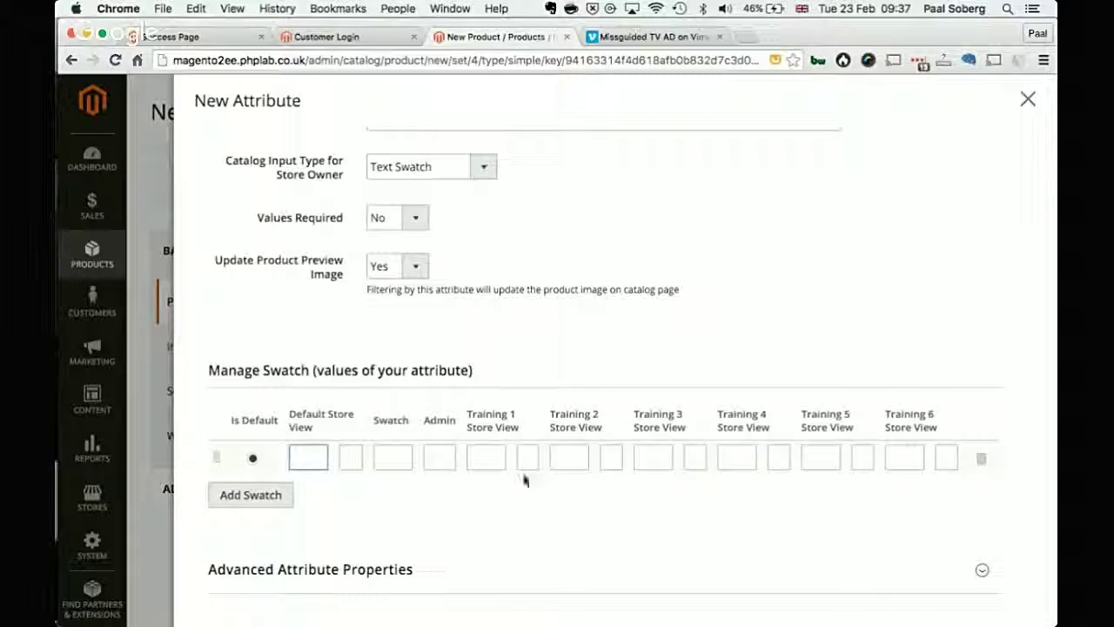
{"action": "scroll", "coordinate": [835, 200], "scroll_direction": "up", "scroll_amount": 3}
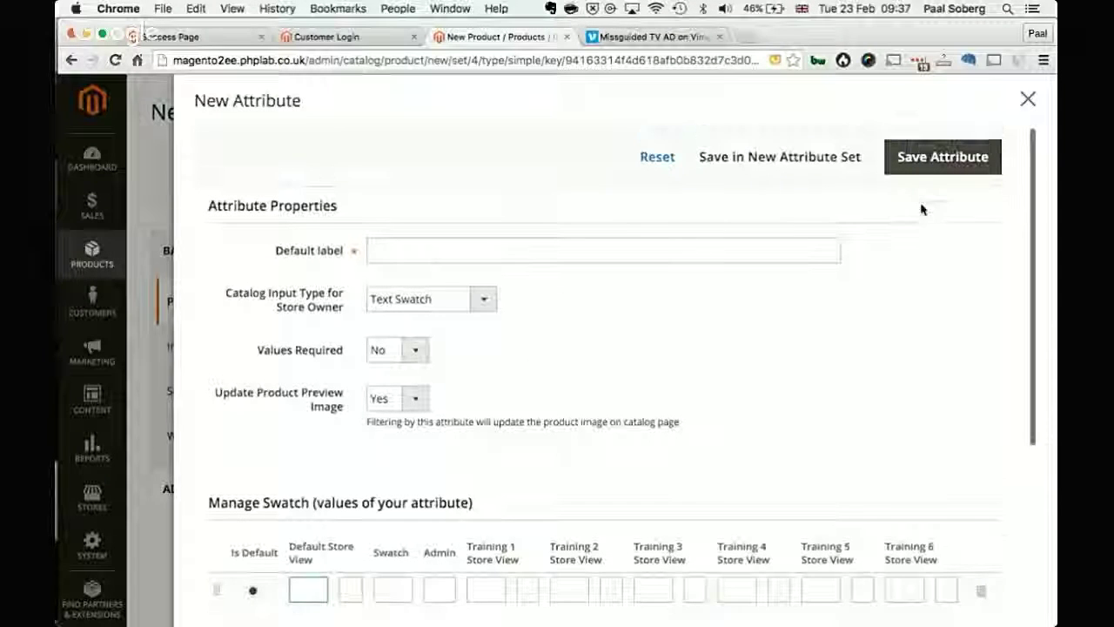
{"action": "scroll", "coordinate": [920, 266], "scroll_direction": "down", "scroll_amount": 5}
{"action": "scroll", "coordinate": [921, 269], "scroll_direction": "up", "scroll_amount": 4}
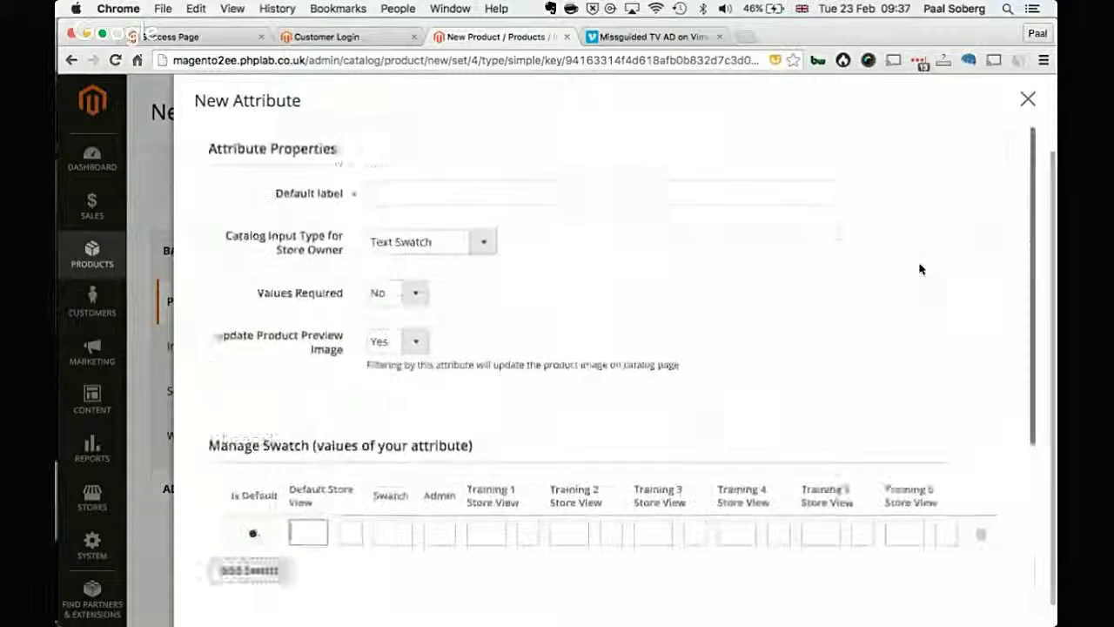
{"action": "scroll", "coordinate": [921, 269], "scroll_direction": "up", "scroll_amount": 1}
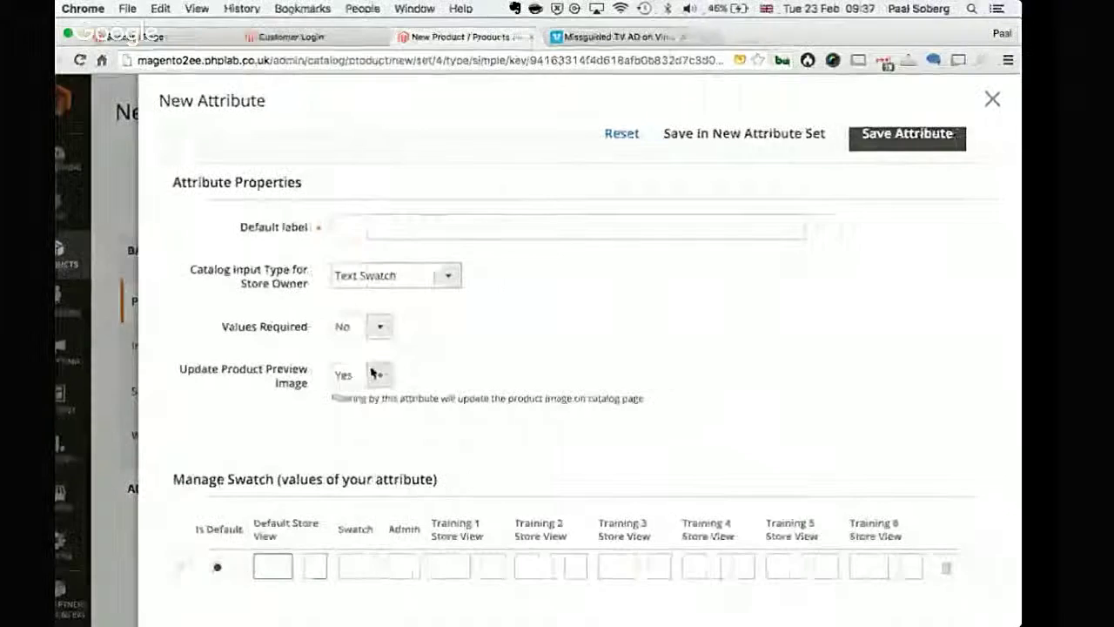
Step: Keep Update Product Preview Image at Yes and close the attribute form without saving
{"action": "left_click", "coordinate": [365, 375]}
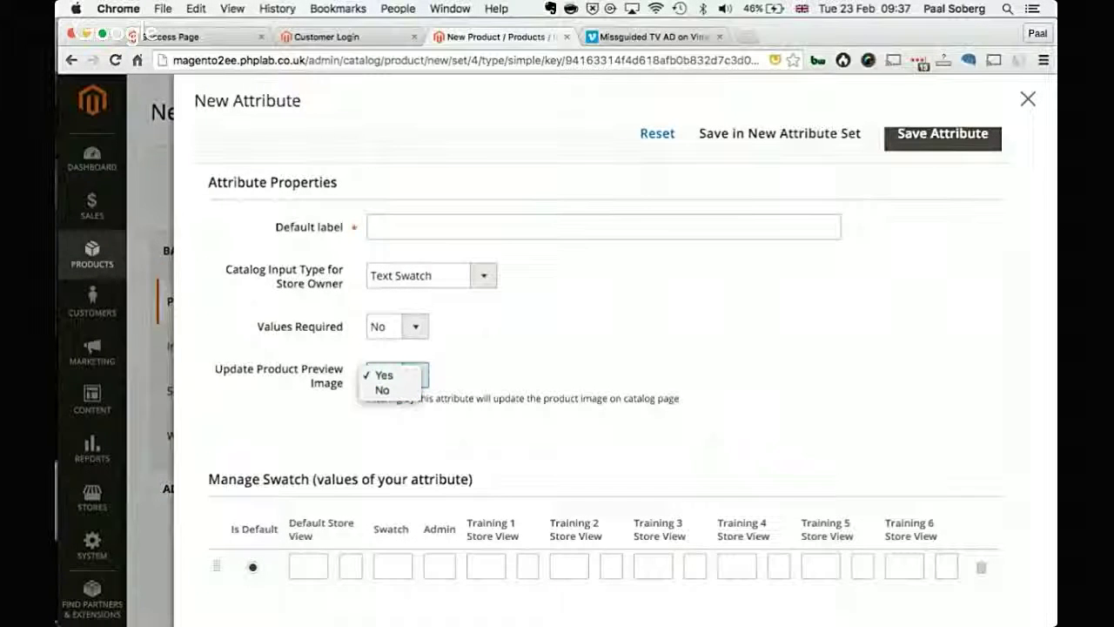
{"action": "left_click", "coordinate": [1027, 101]}
{"action": "left_click", "coordinate": [1025, 106]}
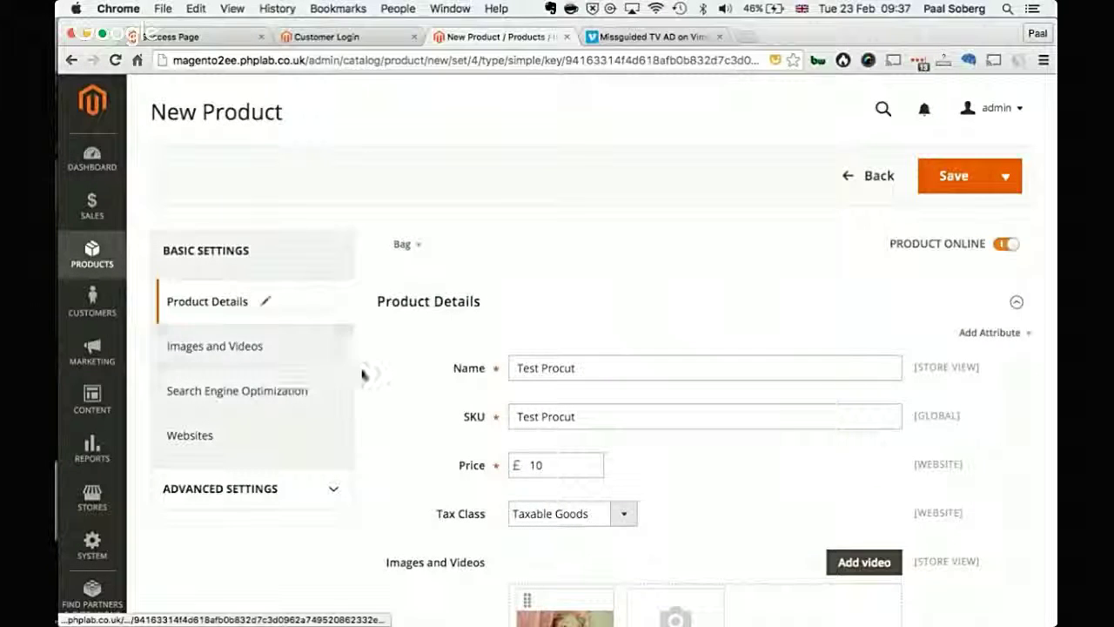
Step: Assign Test Procut to Main Website, check Images and Videos and Advanced Settings, then save
{"action": "left_click", "coordinate": [299, 344]}
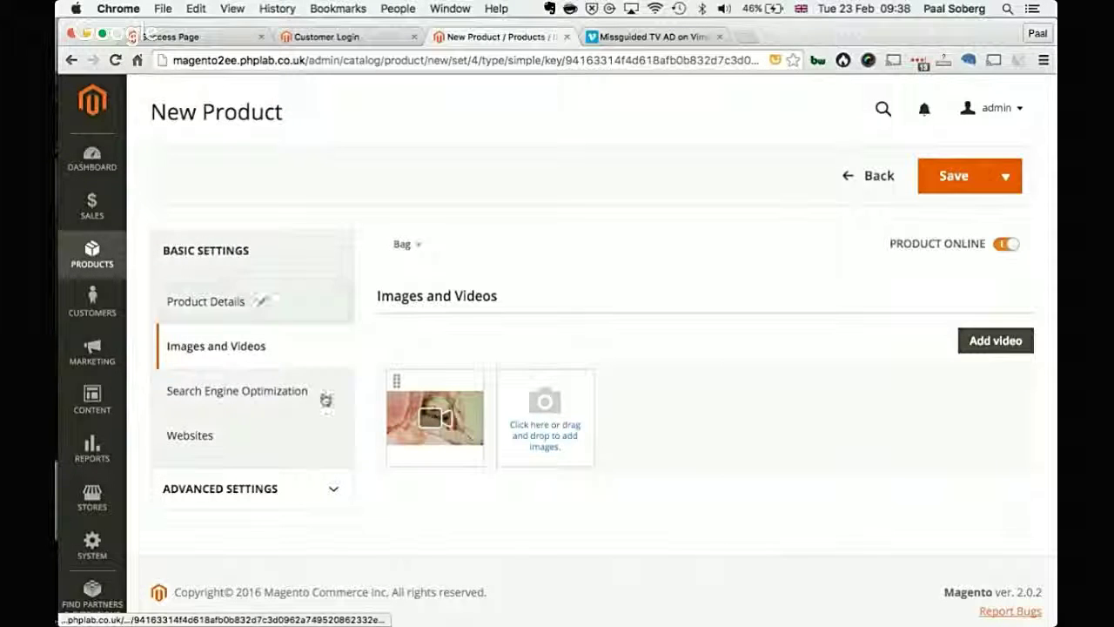
{"action": "left_click", "coordinate": [231, 442]}
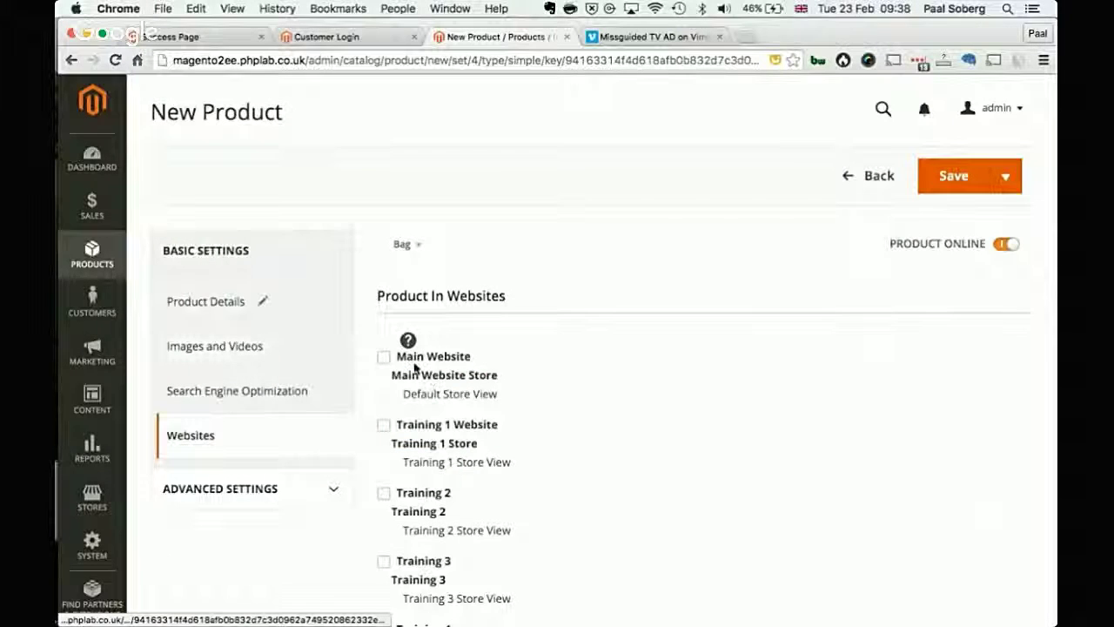
{"action": "left_click", "coordinate": [309, 477]}
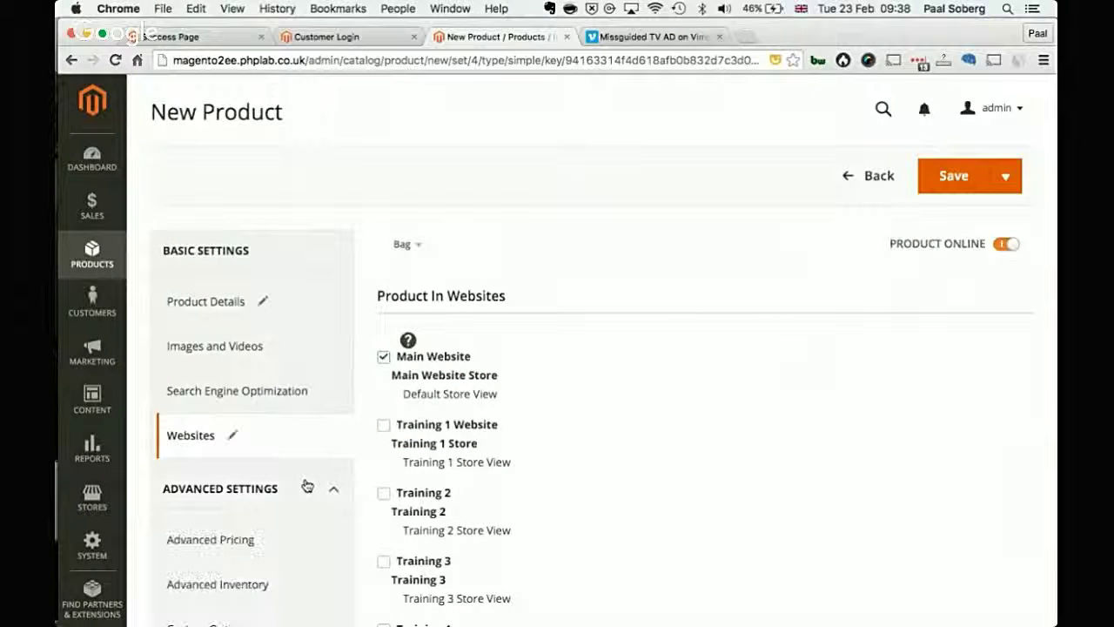
{"action": "scroll", "coordinate": [304, 485], "scroll_direction": "down", "scroll_amount": 5}
{"action": "scroll", "coordinate": [293, 355], "scroll_direction": "down", "scroll_amount": 2}
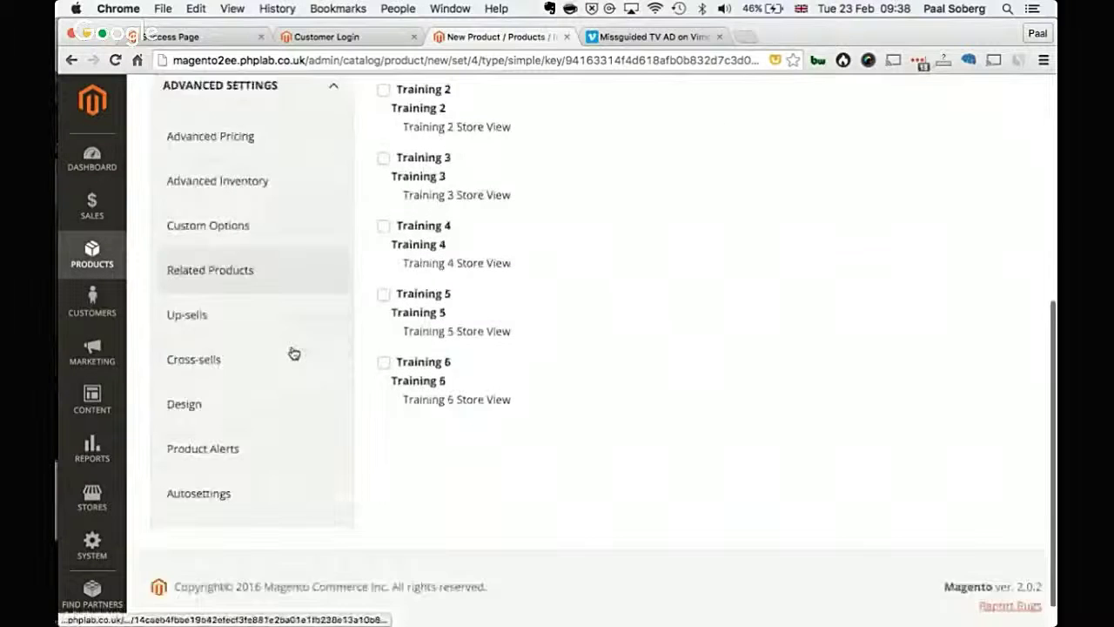
{"action": "scroll", "coordinate": [290, 365], "scroll_direction": "up", "scroll_amount": 2}
{"action": "scroll", "coordinate": [228, 548], "scroll_direction": "up", "scroll_amount": 3}
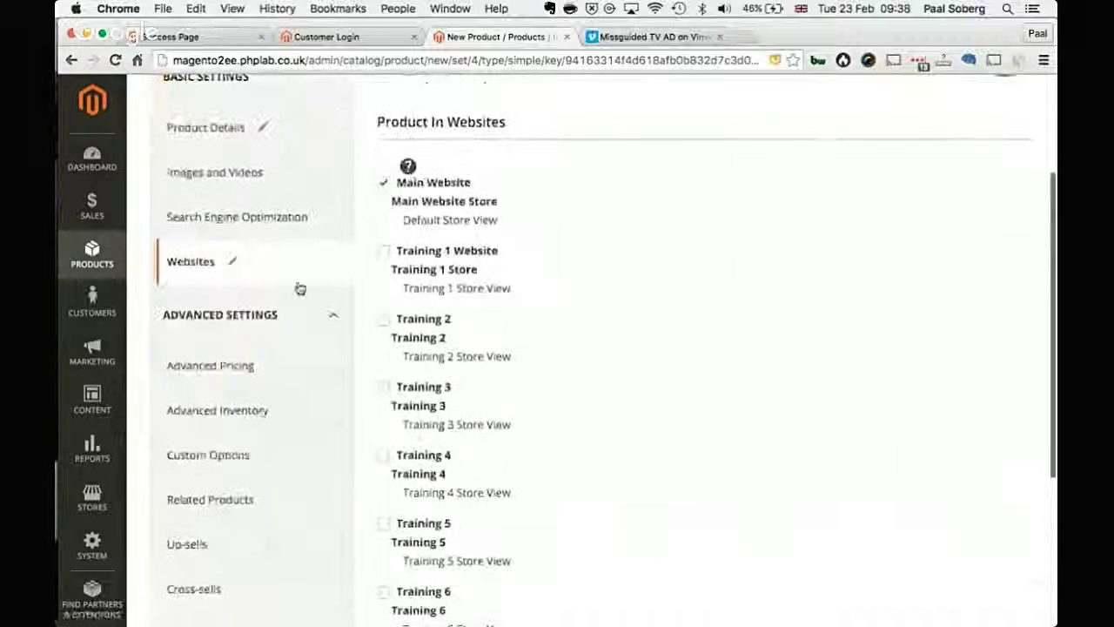
{"action": "left_click", "coordinate": [296, 312]}
{"action": "left_click", "coordinate": [275, 150]}
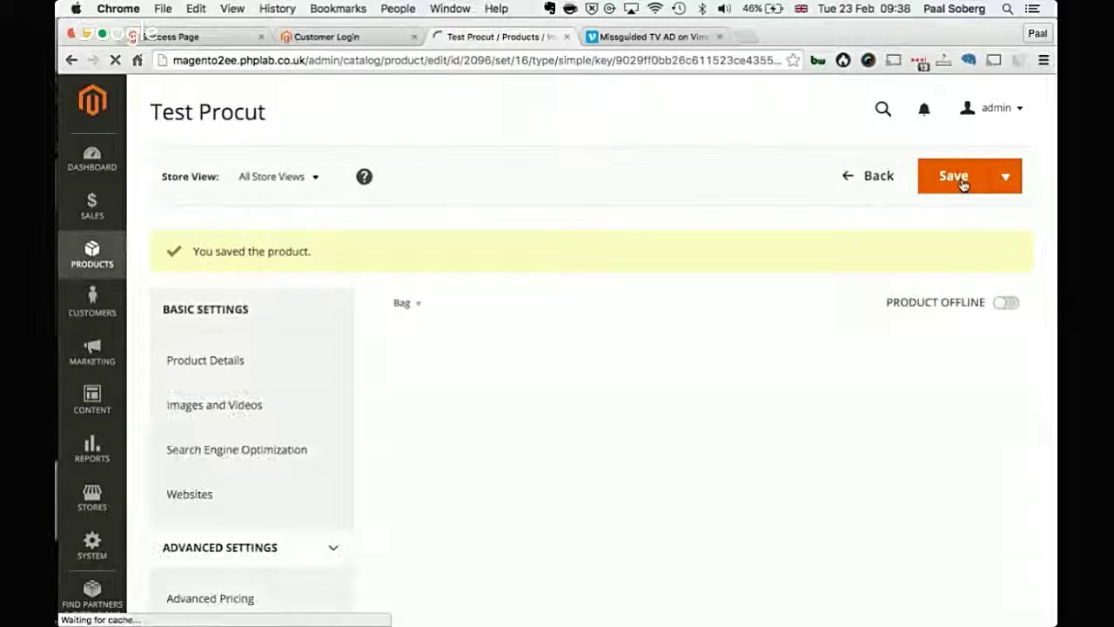
Step: Change the attribute set from Bag to Top and review the new Sleeve, Size and Collar fields
{"action": "left_click", "coordinate": [408, 314]}
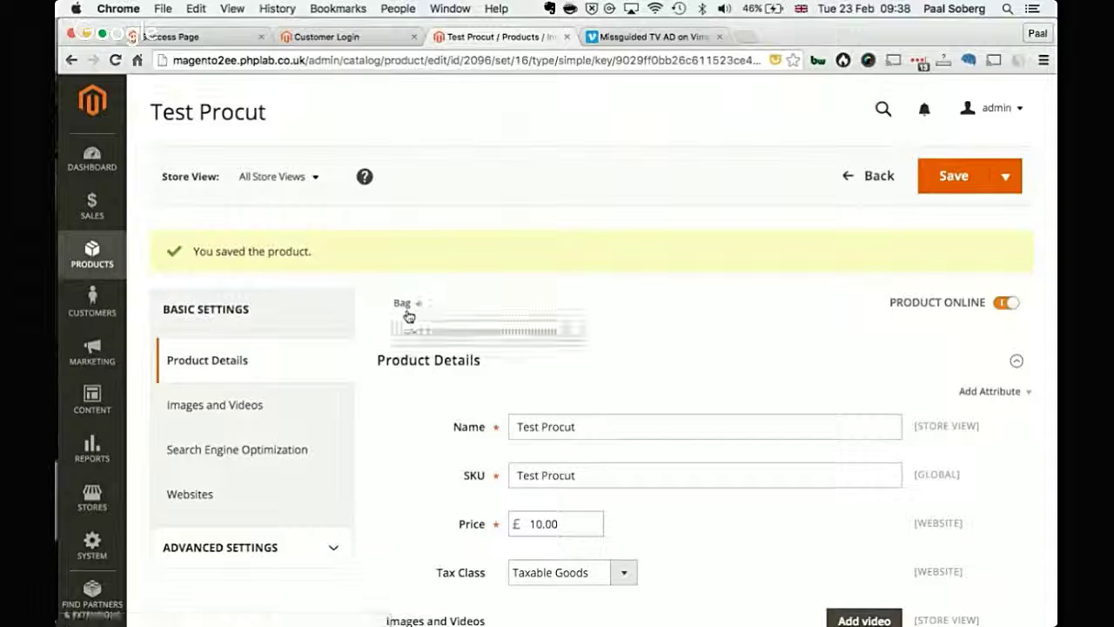
{"action": "left_click", "coordinate": [427, 447]}
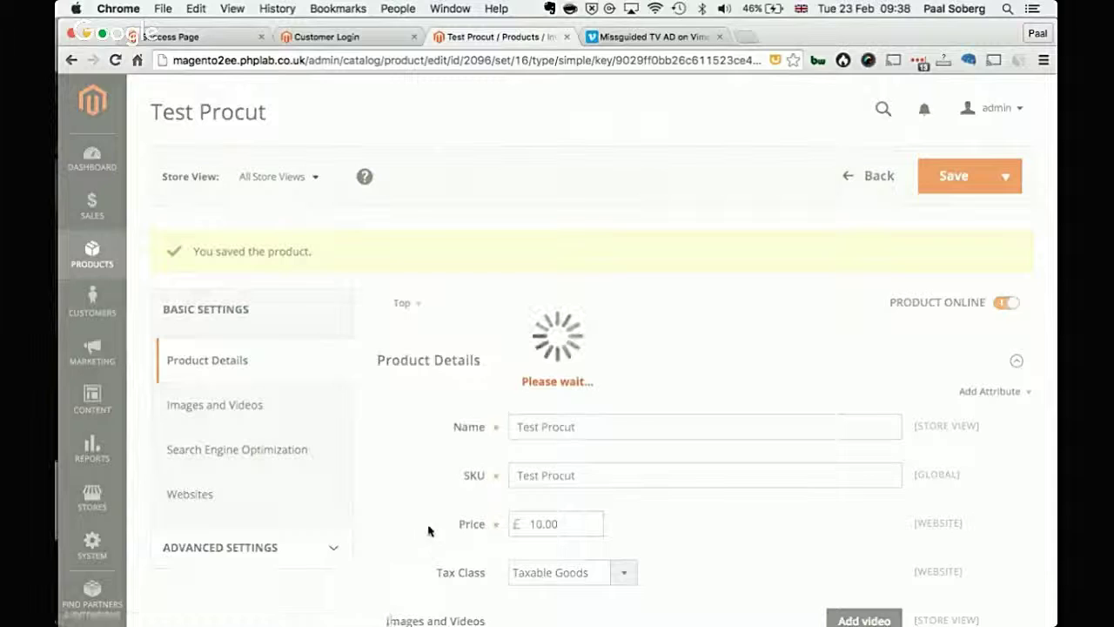
{"action": "scroll", "coordinate": [448, 492], "scroll_direction": "down", "scroll_amount": 4}
{"action": "scroll", "coordinate": [448, 491], "scroll_direction": "down", "scroll_amount": 5}
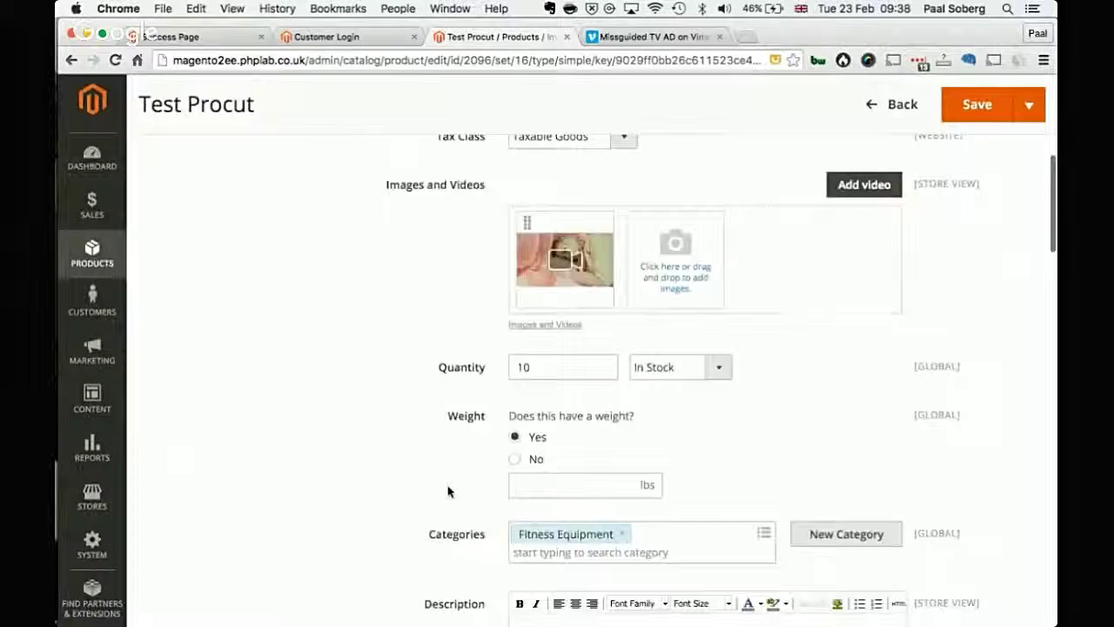
{"action": "scroll", "coordinate": [448, 491], "scroll_direction": "down", "scroll_amount": 3}
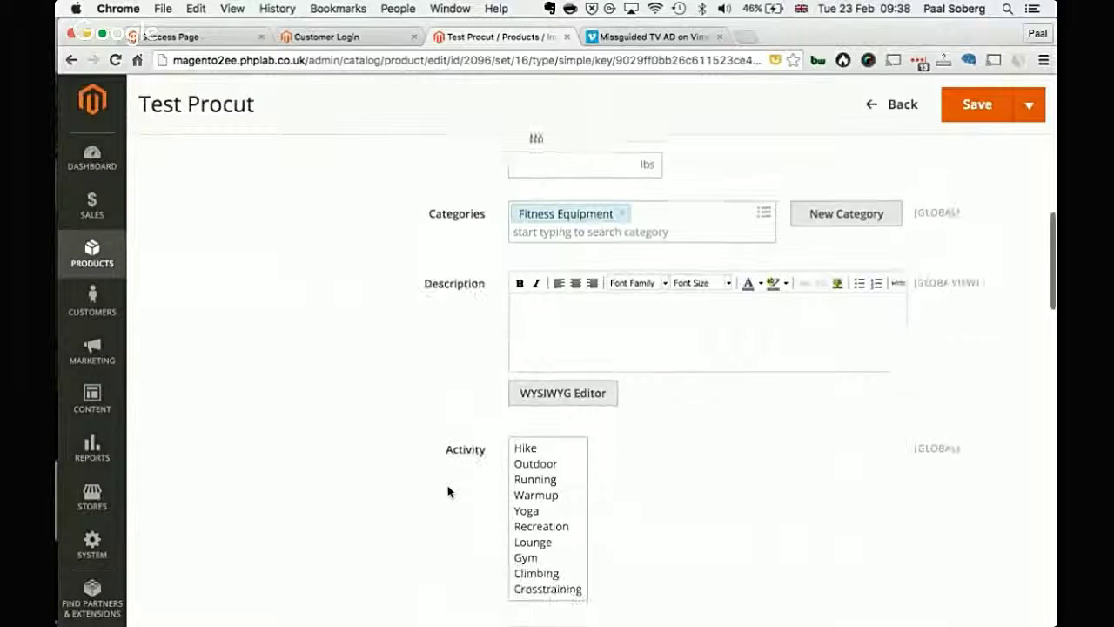
{"action": "scroll", "coordinate": [449, 491], "scroll_direction": "down", "scroll_amount": 6}
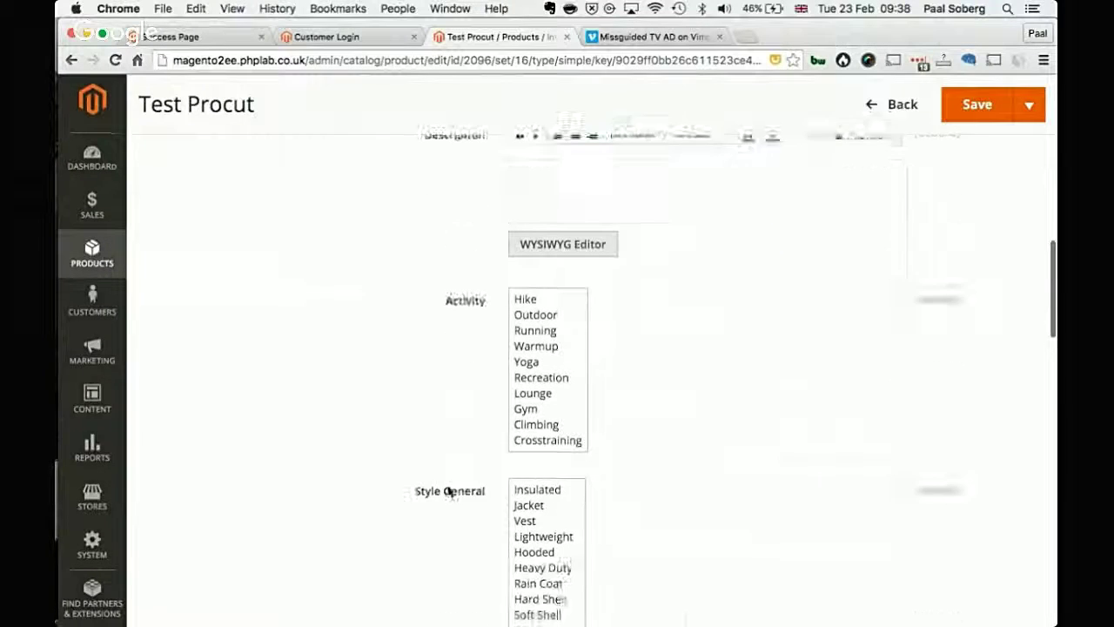
{"action": "scroll", "coordinate": [448, 492], "scroll_direction": "down", "scroll_amount": 8}
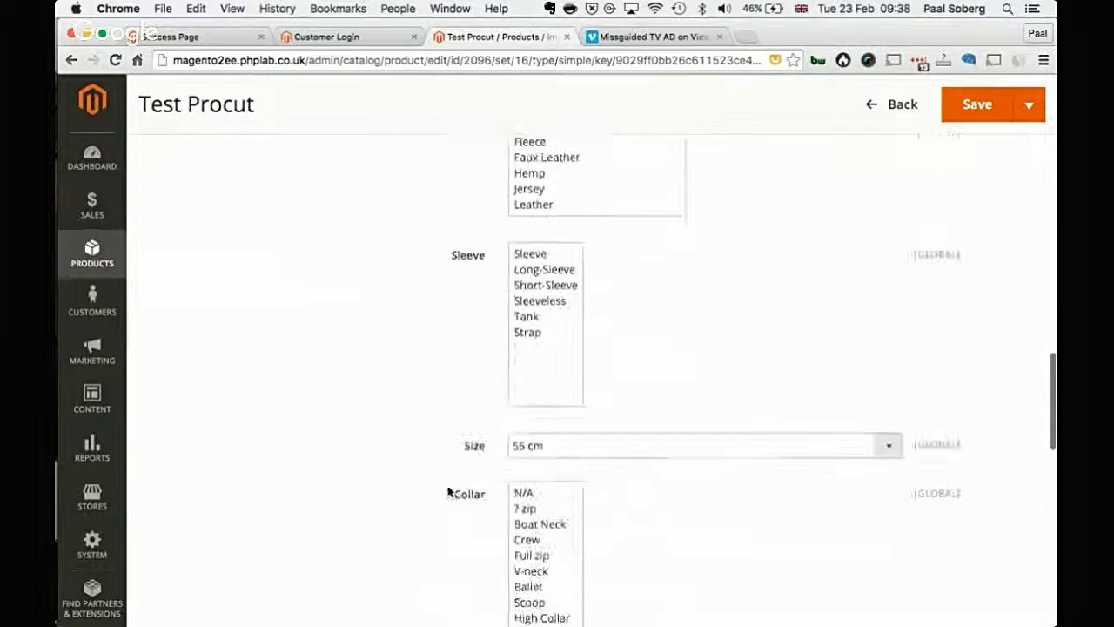
{"action": "scroll", "coordinate": [450, 490], "scroll_direction": "up", "scroll_amount": 3}
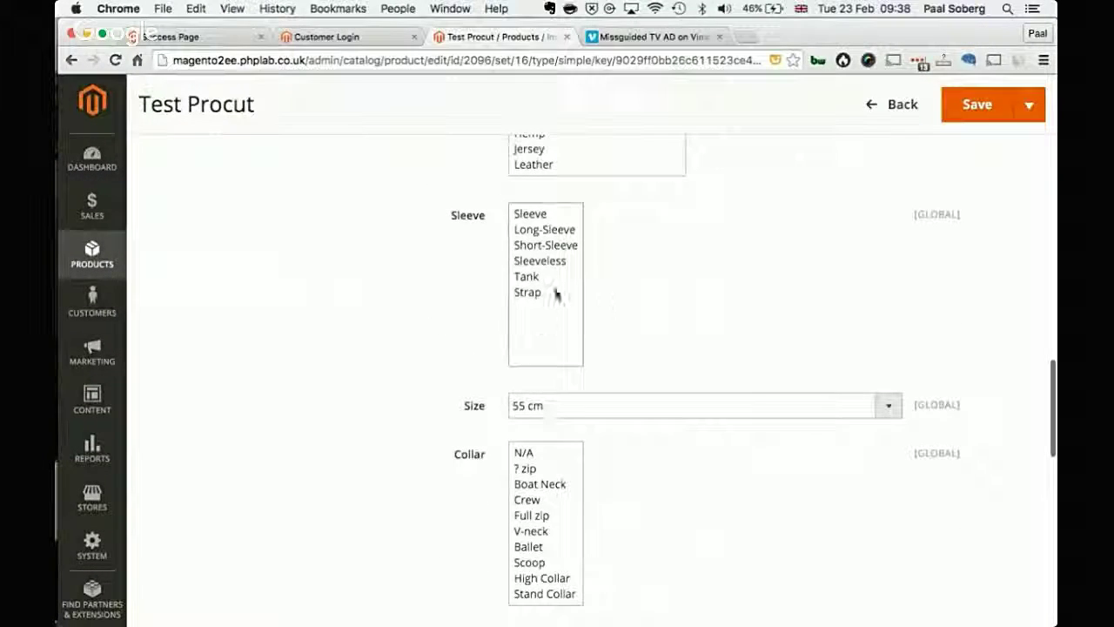
{"action": "scroll", "coordinate": [318, 183], "scroll_direction": "up", "scroll_amount": 2}
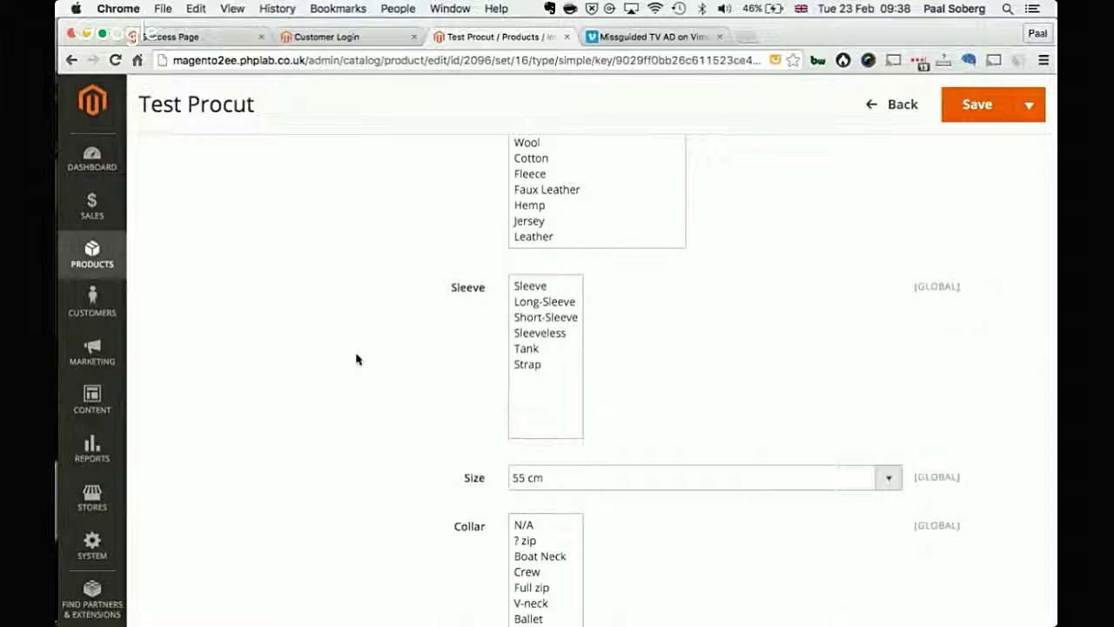
{"action": "scroll", "coordinate": [356, 359], "scroll_direction": "down", "scroll_amount": 15}
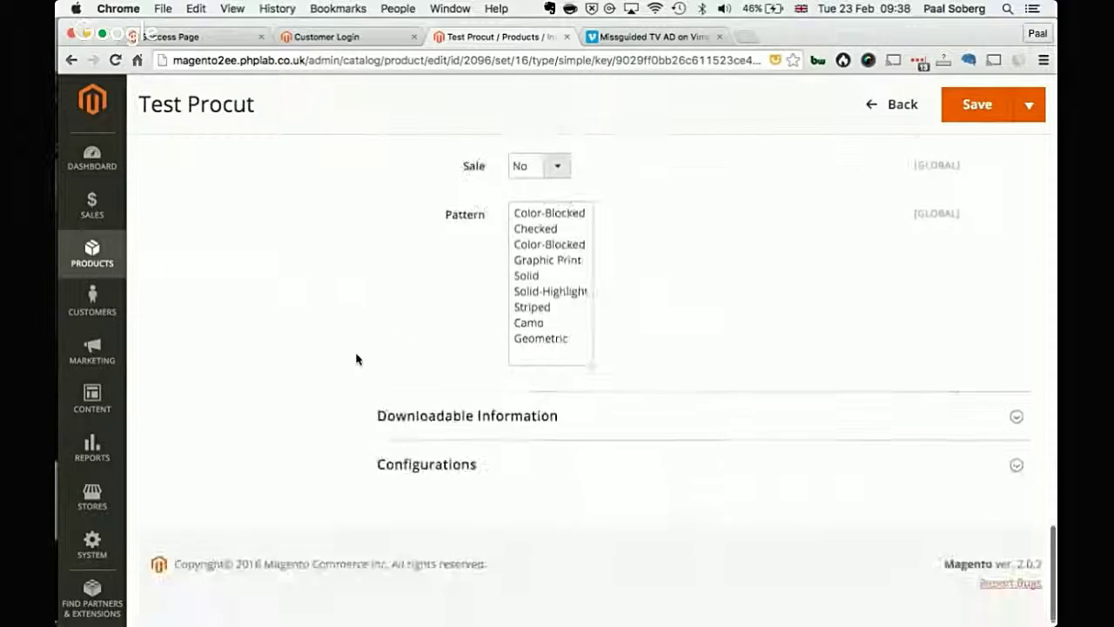
{"action": "scroll", "coordinate": [356, 357], "scroll_direction": "up", "scroll_amount": 14}
Step: Save Test Procut under Top and expand its Configurations section
{"action": "left_click", "coordinate": [977, 104]}
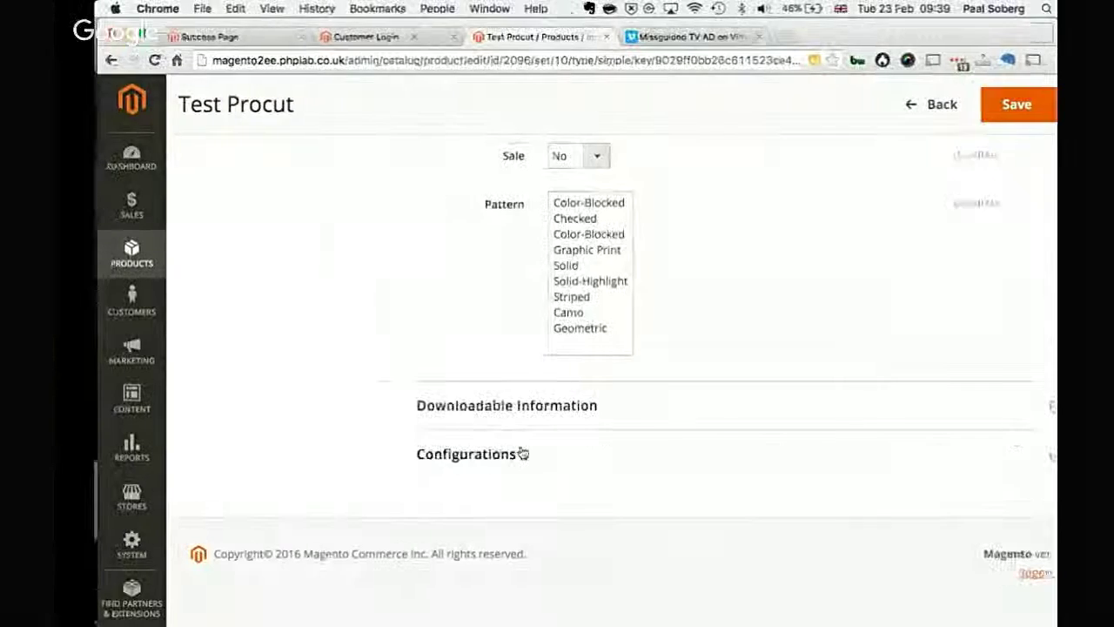
{"action": "mouse_move", "coordinate": [437, 127]}
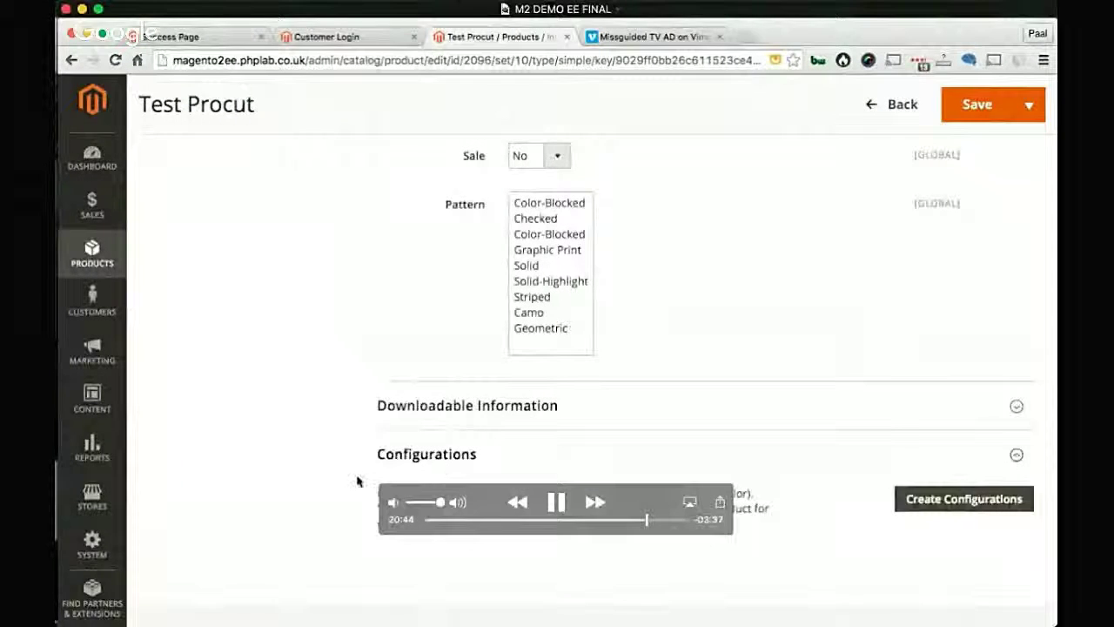
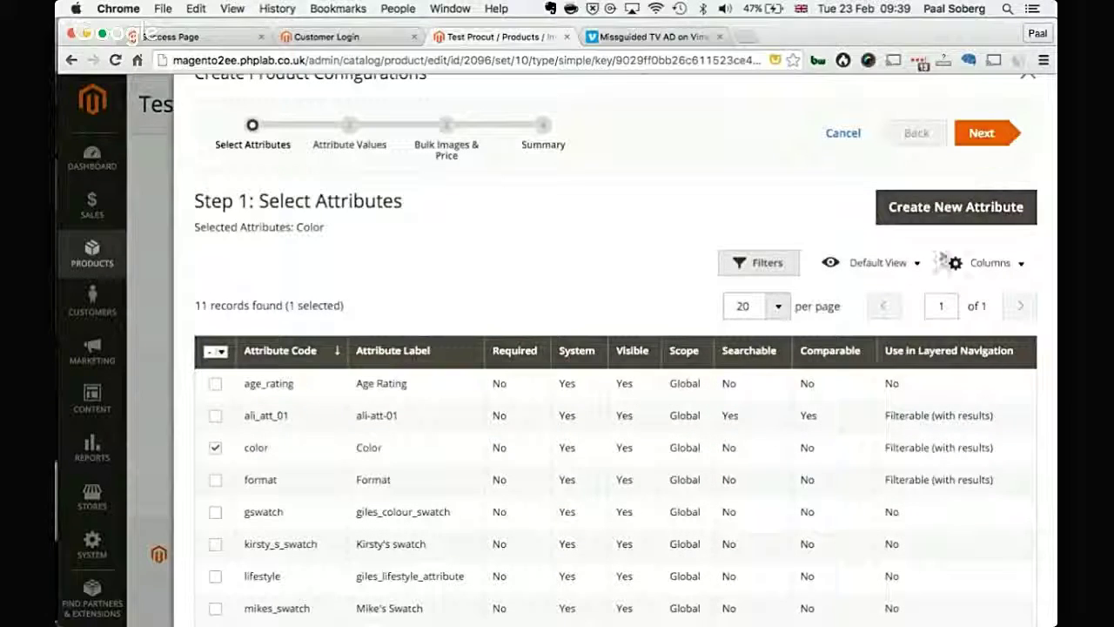
Step: Choose Black, Gray and Blue as the colour values and advance to Step 3 for 3 new products
{"action": "left_click", "coordinate": [1000, 147]}
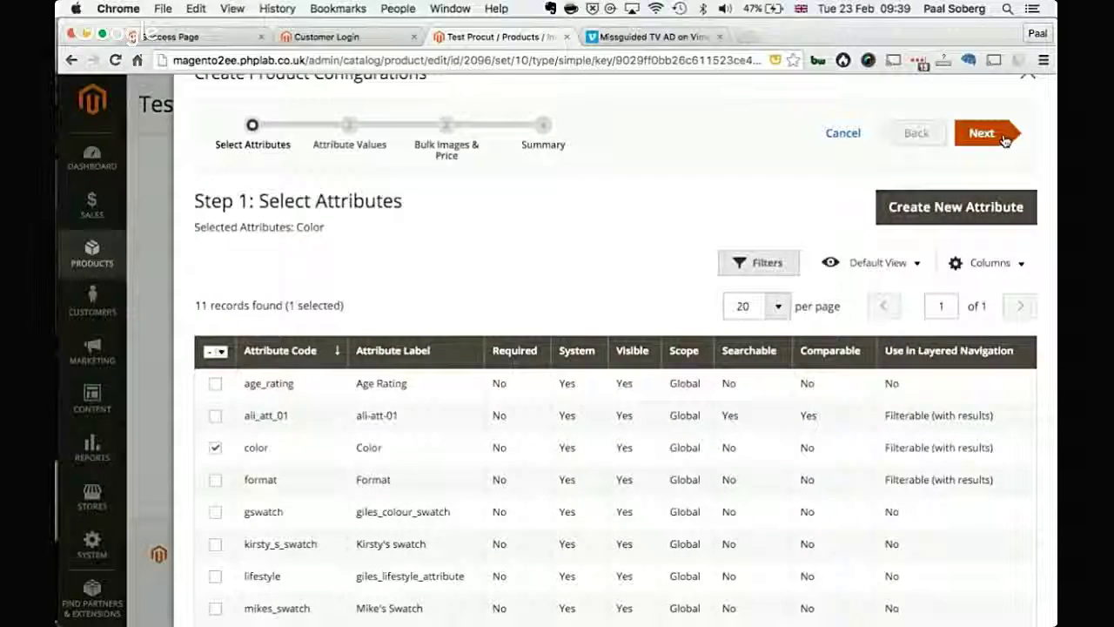
{"action": "left_click", "coordinate": [207, 328]}
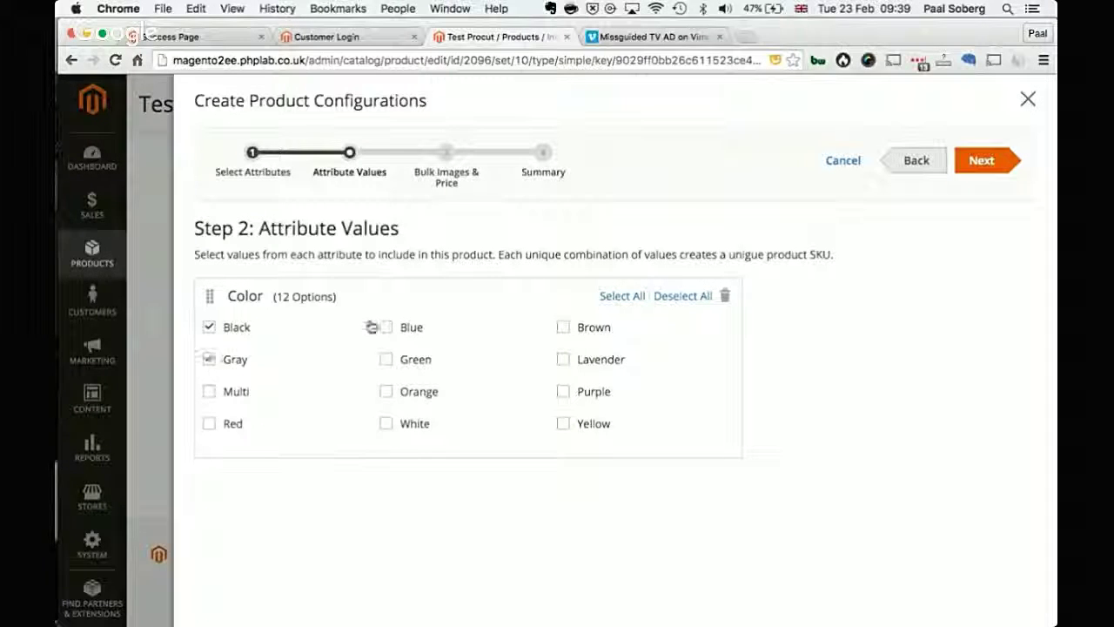
{"action": "left_click", "coordinate": [999, 168]}
{"action": "scroll", "coordinate": [632, 425], "scroll_direction": "down", "scroll_amount": 2}
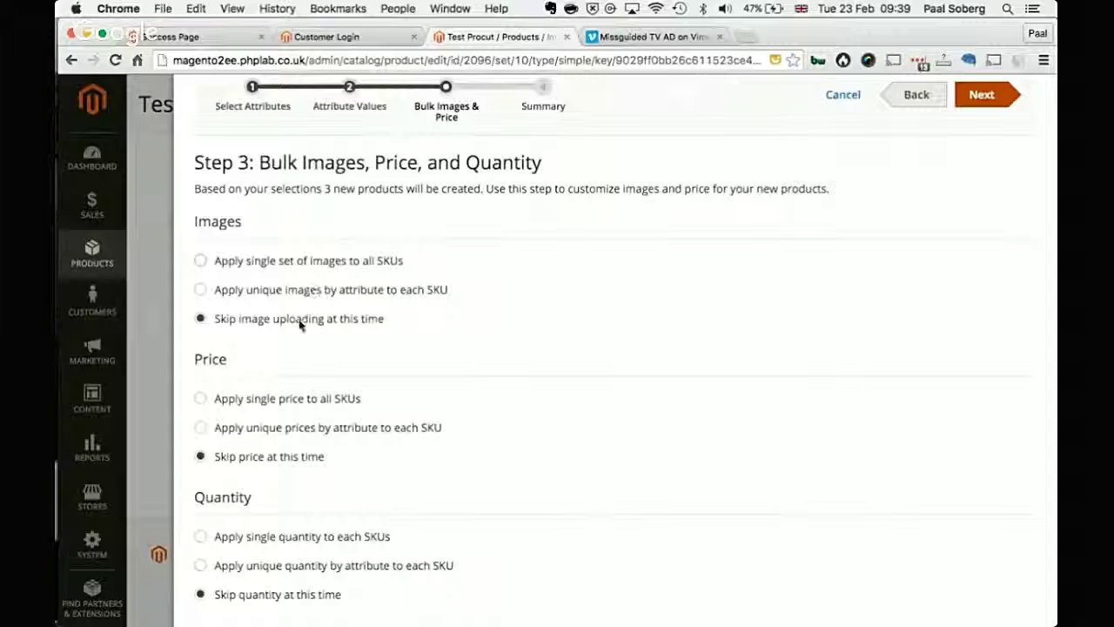
{"action": "left_click", "coordinate": [294, 289]}
{"action": "left_click", "coordinate": [359, 421]}
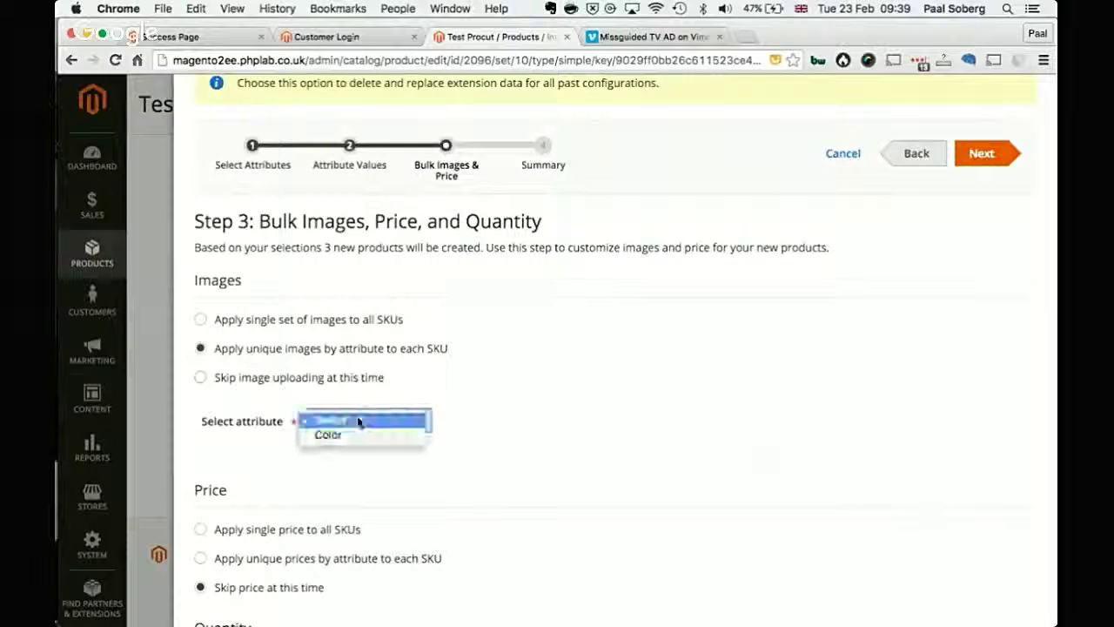
{"action": "left_click", "coordinate": [355, 434]}
{"action": "scroll", "coordinate": [545, 422], "scroll_direction": "down", "scroll_amount": 4}
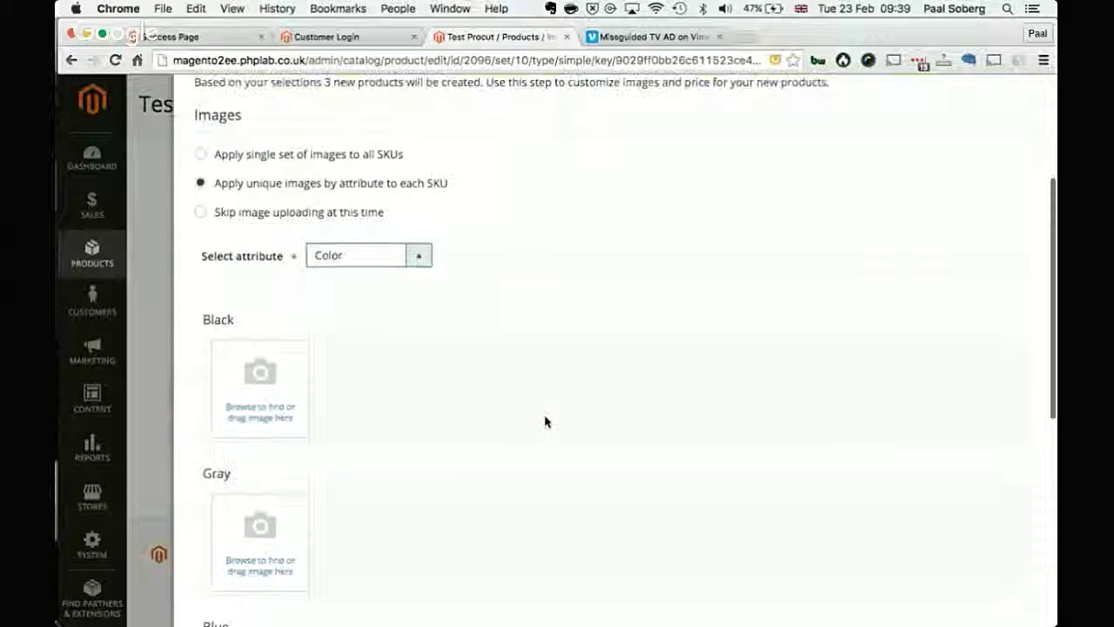
{"action": "scroll", "coordinate": [545, 422], "scroll_direction": "down", "scroll_amount": 3}
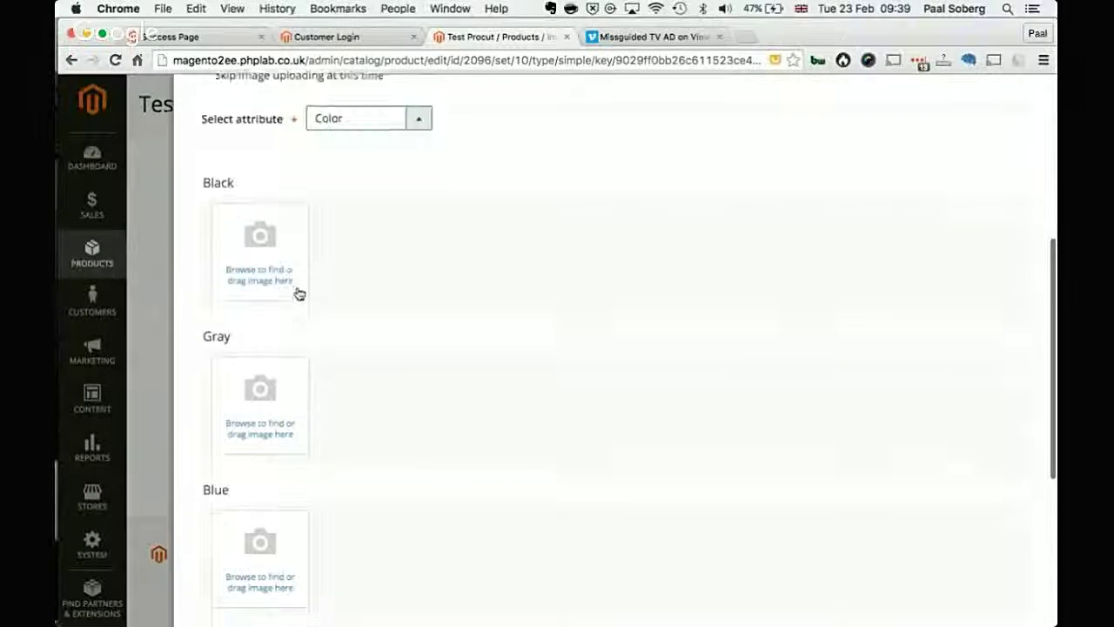
{"action": "scroll", "coordinate": [298, 294], "scroll_direction": "down", "scroll_amount": 2}
{"action": "scroll", "coordinate": [288, 261], "scroll_direction": "up", "scroll_amount": 1}
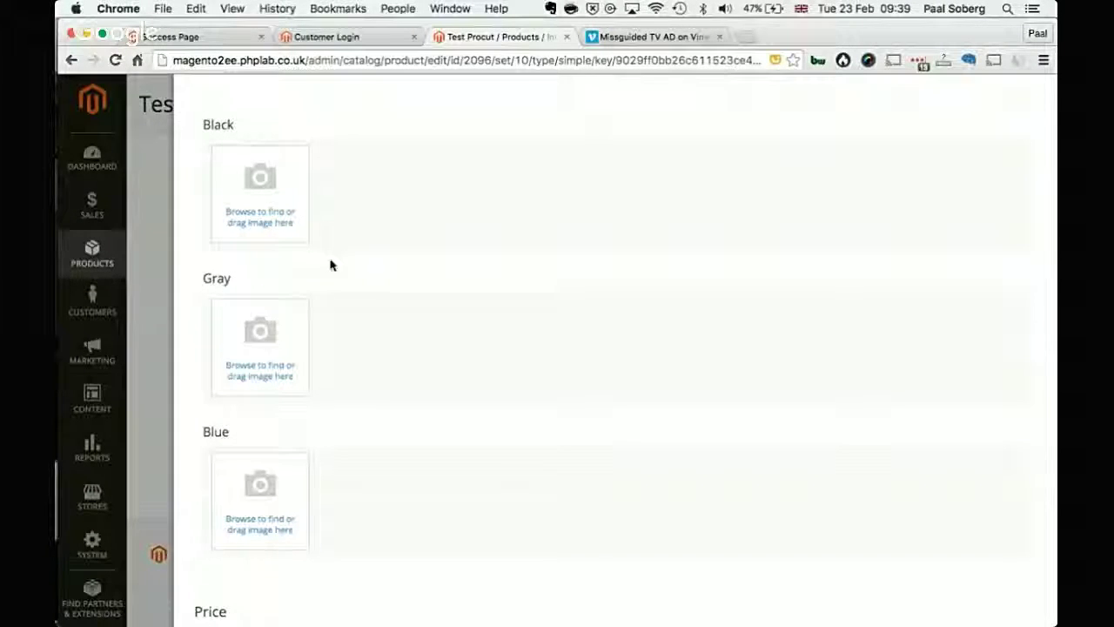
{"action": "scroll", "coordinate": [281, 281], "scroll_direction": "down", "scroll_amount": 3}
{"action": "scroll", "coordinate": [281, 281], "scroll_direction": "up", "scroll_amount": 5}
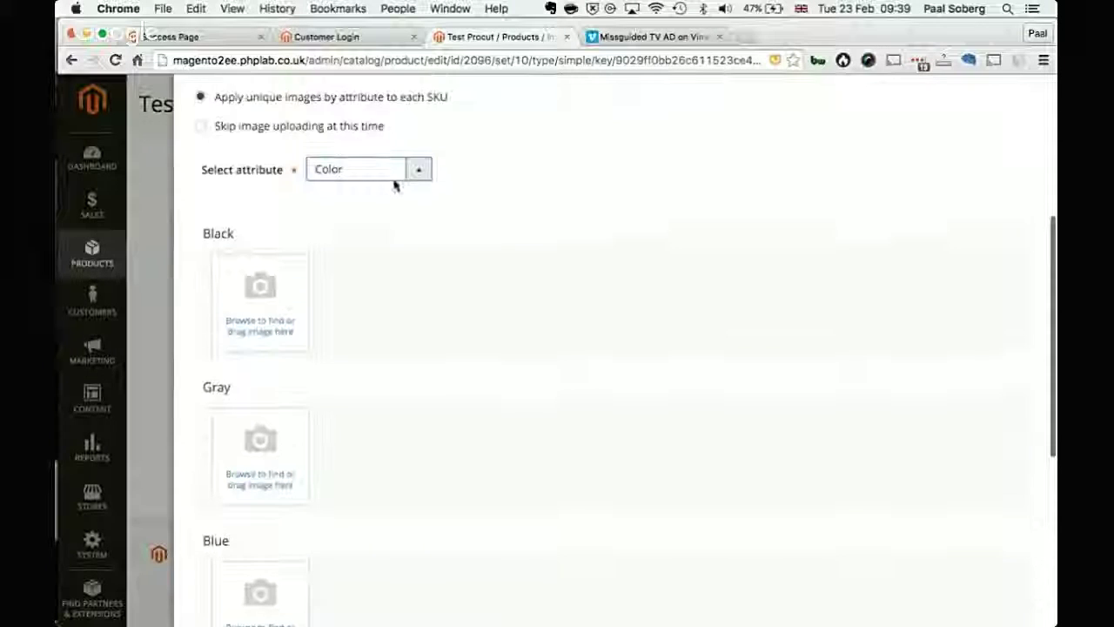
{"action": "left_click", "coordinate": [235, 128]}
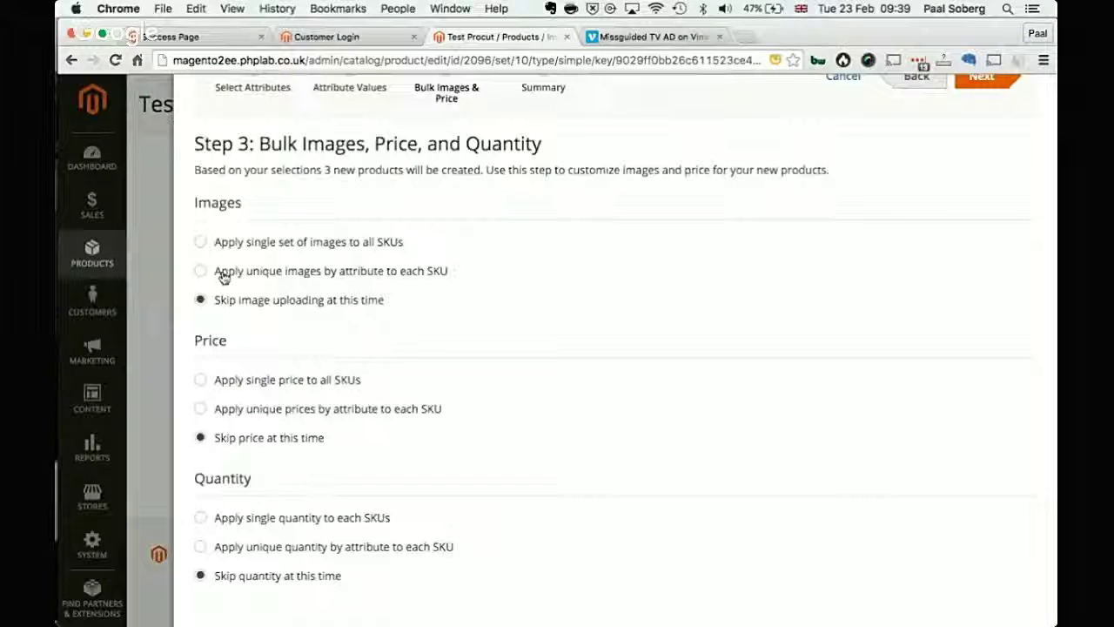
{"action": "left_click", "coordinate": [320, 390]}
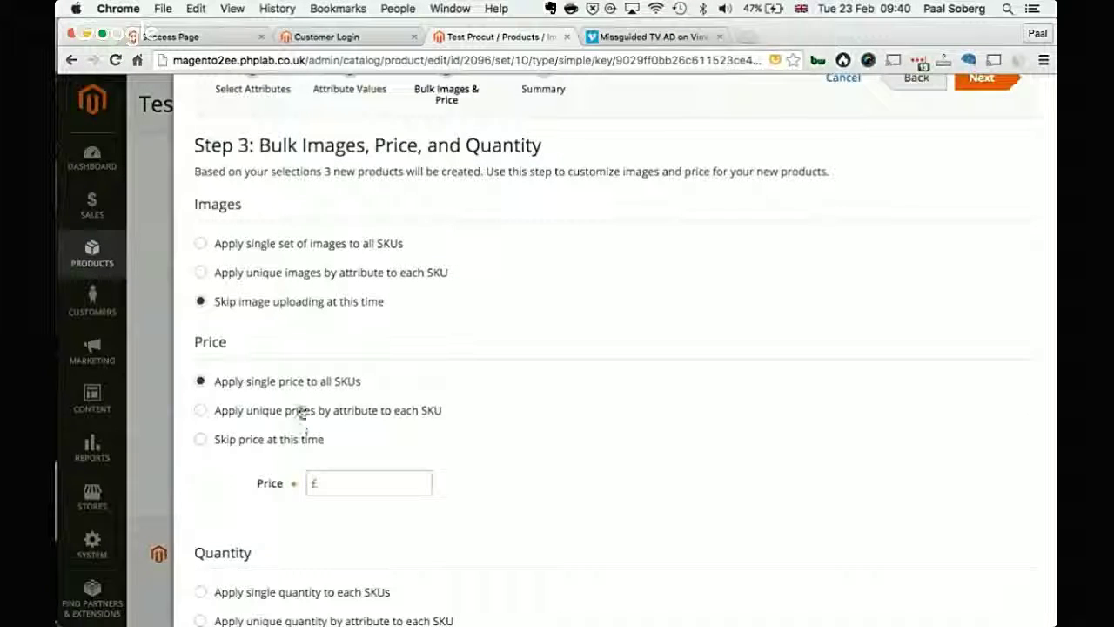
{"action": "left_click", "coordinate": [298, 414]}
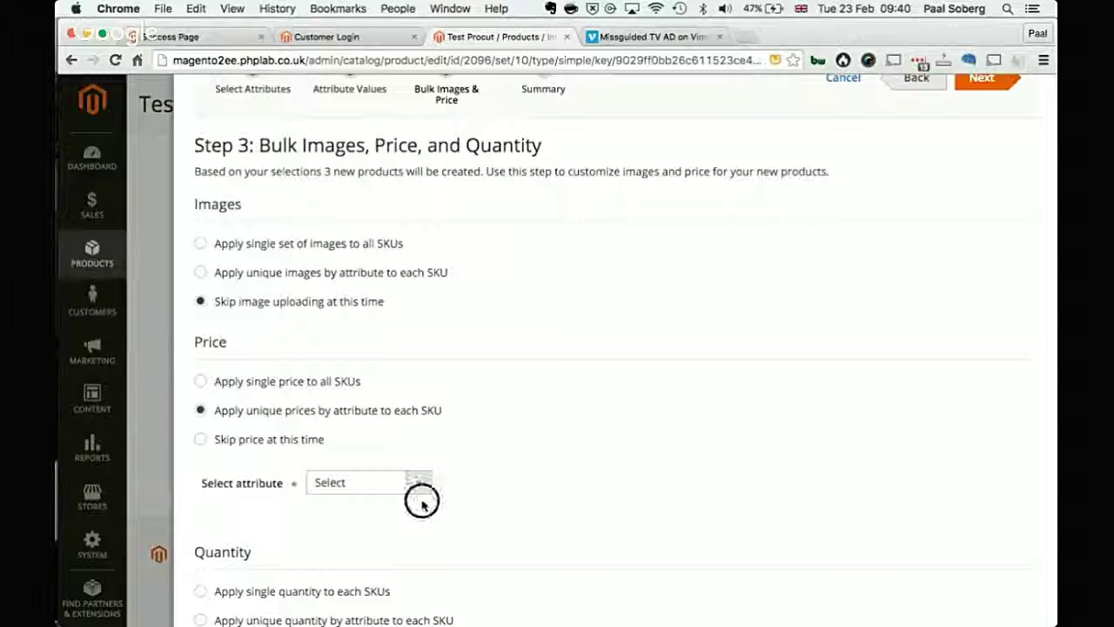
{"action": "left_click", "coordinate": [419, 488]}
{"action": "left_click", "coordinate": [416, 495]}
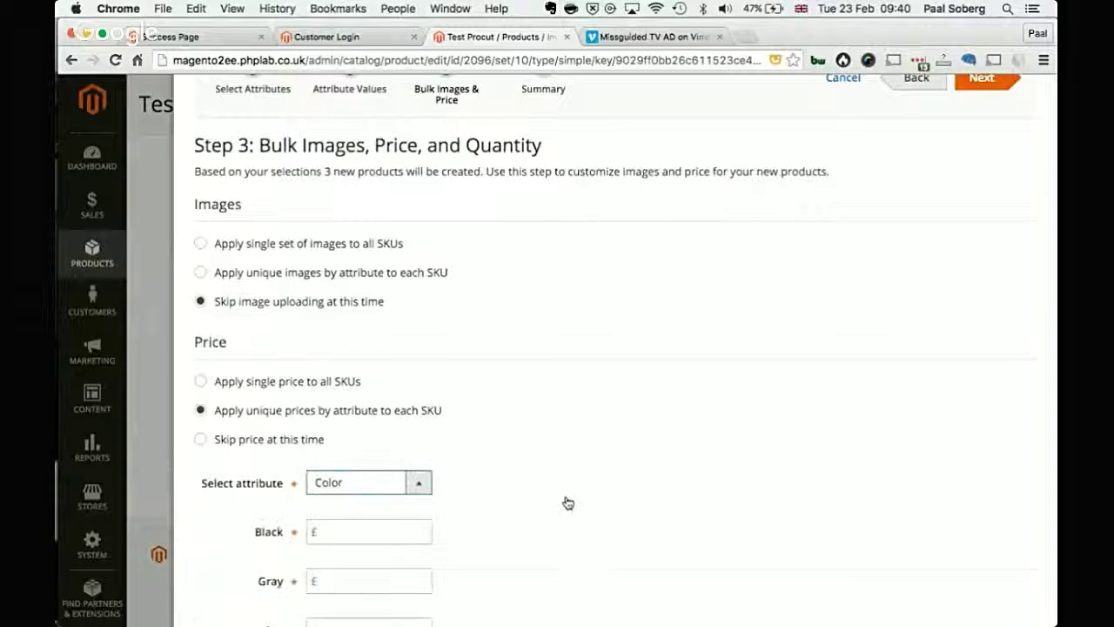
{"action": "scroll", "coordinate": [562, 502], "scroll_direction": "down", "scroll_amount": 4}
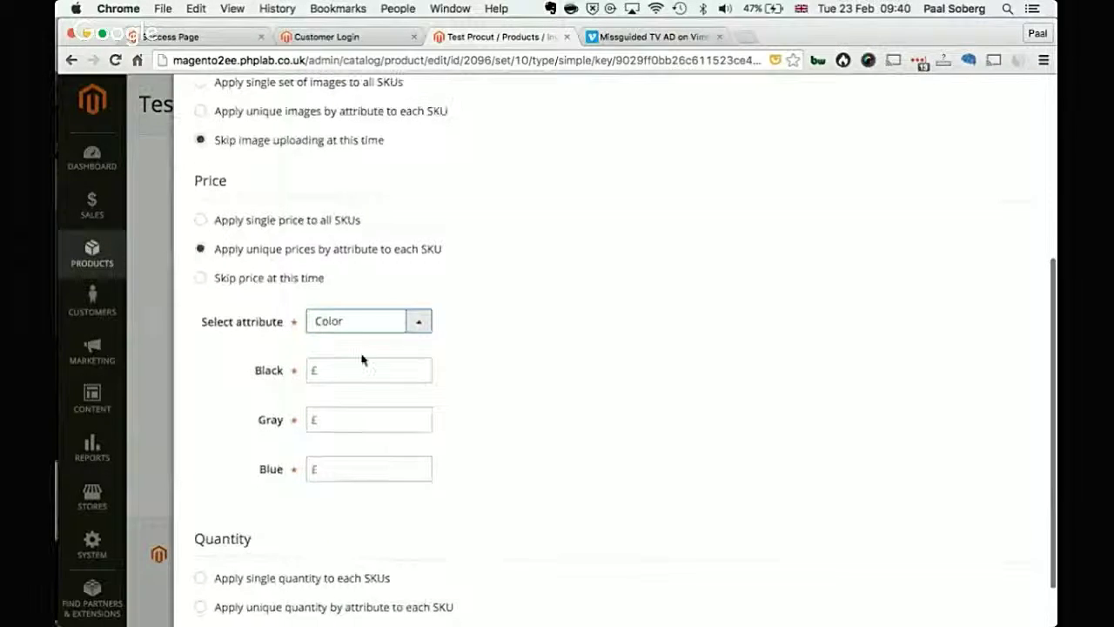
{"action": "left_click", "coordinate": [360, 364]}
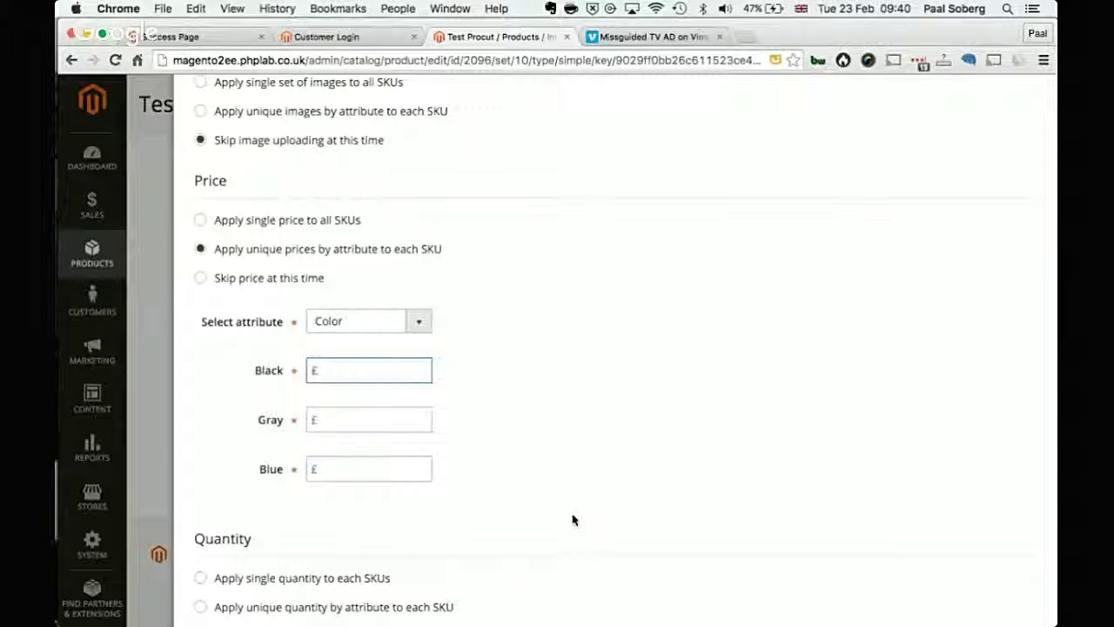
{"action": "type", "text": "2"}
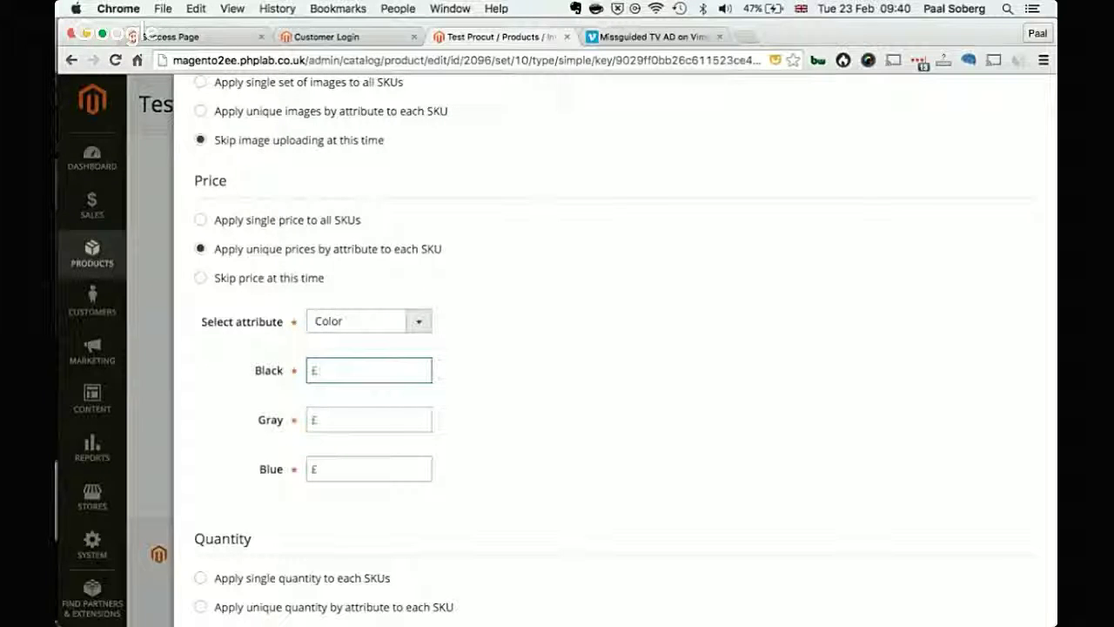
{"action": "type", "text": "55"}
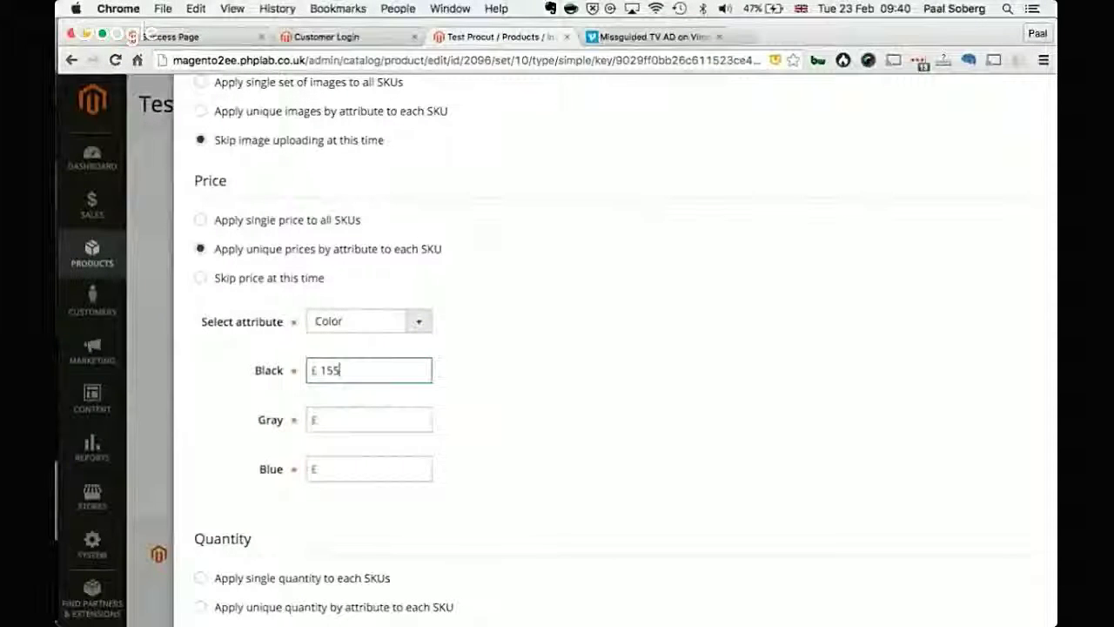
{"action": "key", "text": "Tab"}
{"action": "type", "text": "4"}
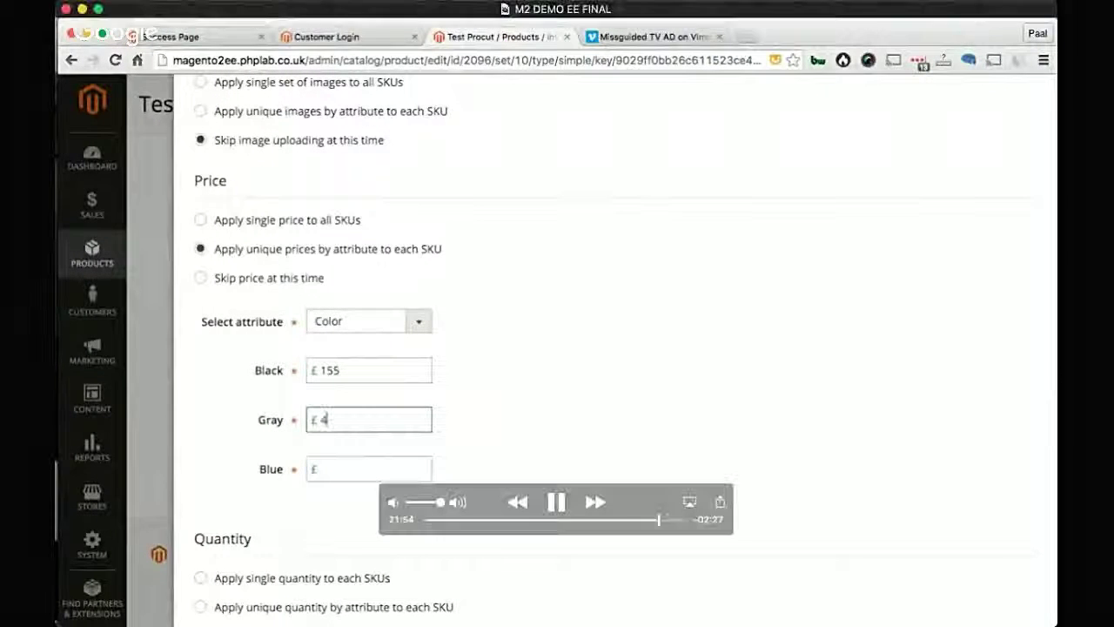
{"action": "key", "text": "Tab"}
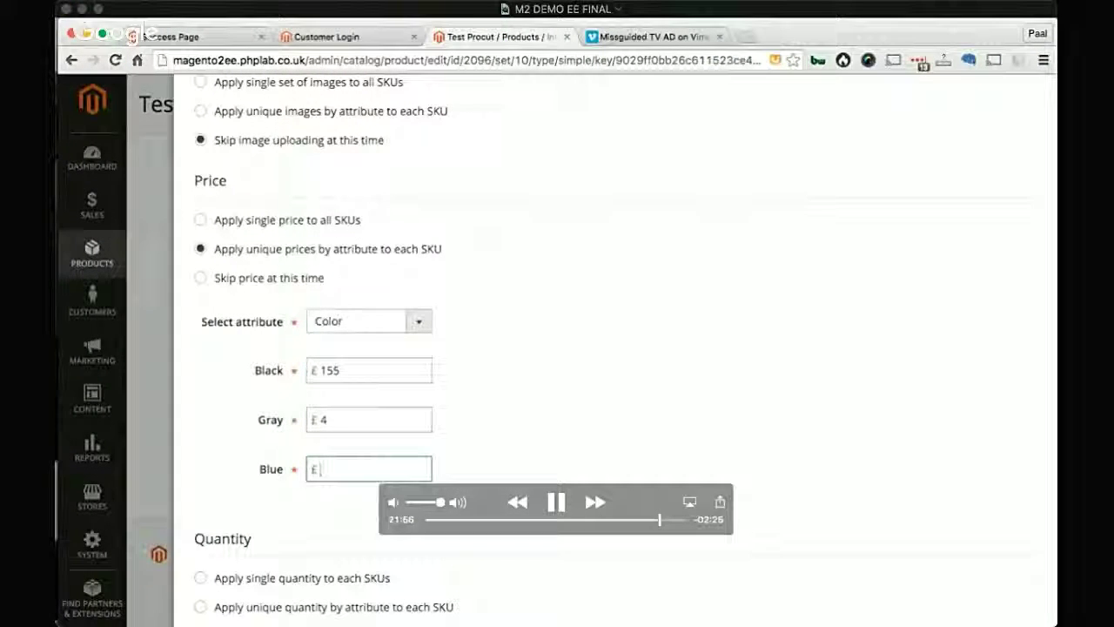
{"action": "type", "text": "10"}
{"action": "left_click", "coordinate": [806, 484]}
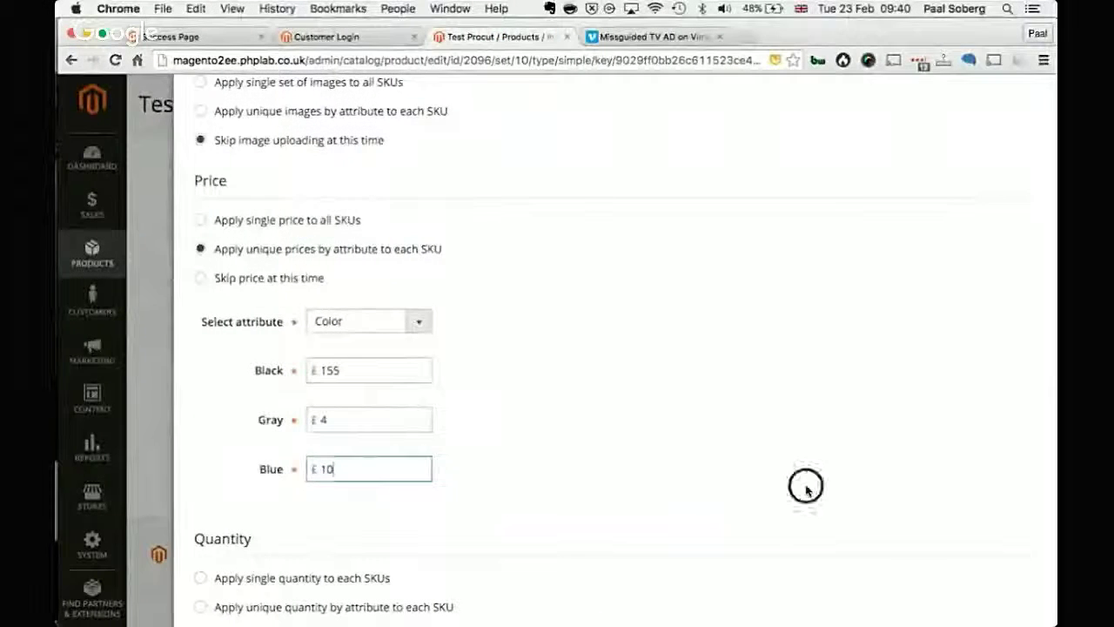
{"action": "left_click", "coordinate": [206, 278]}
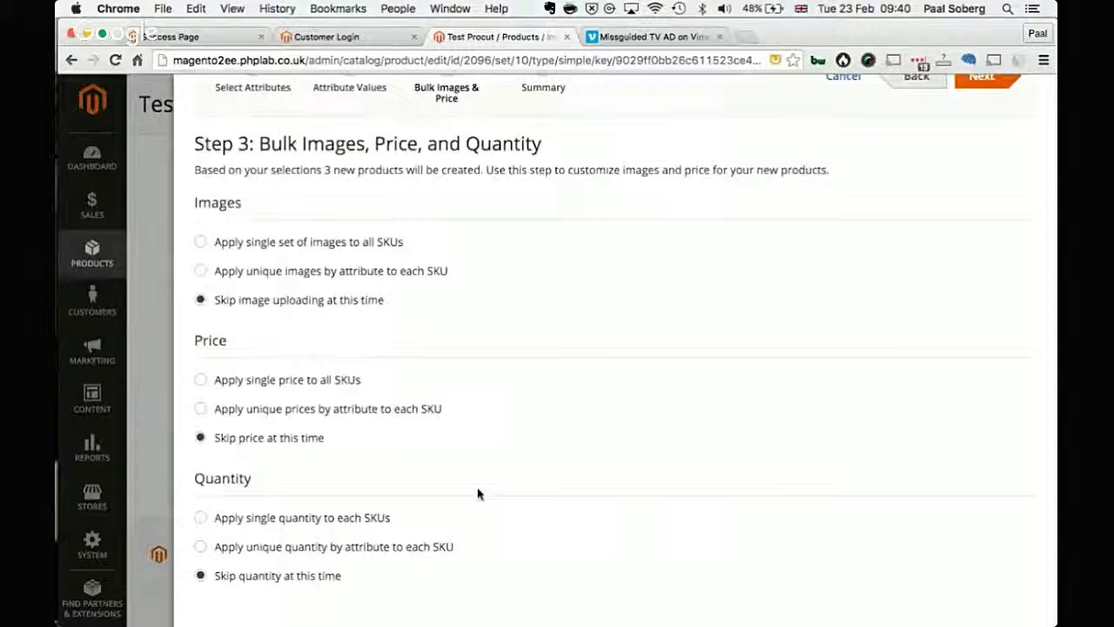
Step: Apply a single quantity to all variations and generate the three colour products
{"action": "left_click", "coordinate": [249, 556]}
{"action": "left_click", "coordinate": [258, 576]}
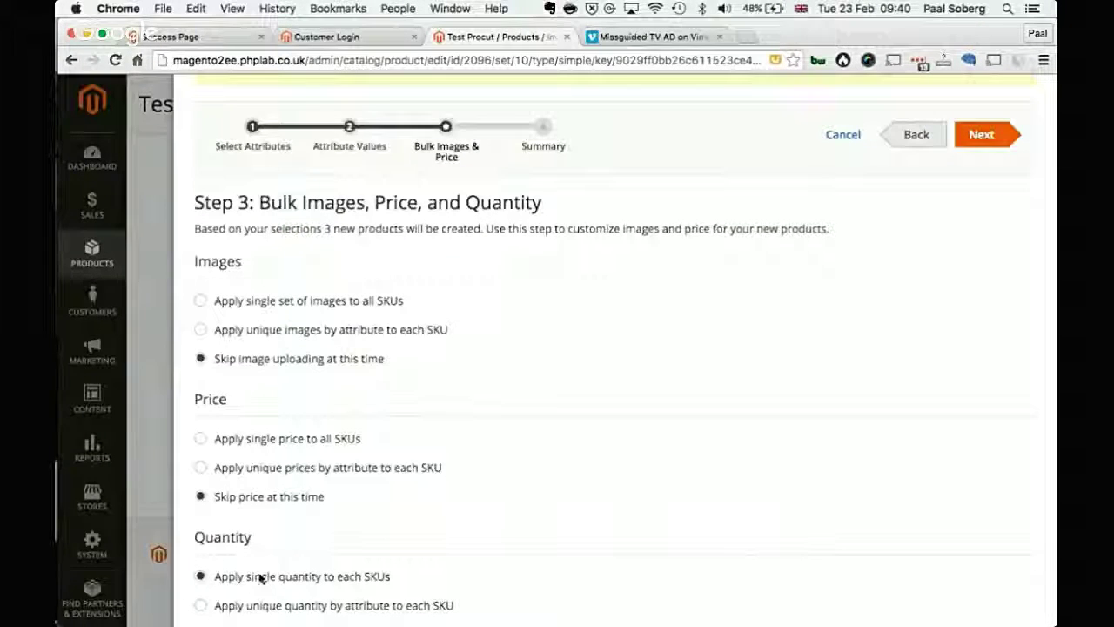
{"action": "scroll", "coordinate": [401, 557], "scroll_direction": "down", "scroll_amount": 3}
{"action": "left_click", "coordinate": [372, 536]}
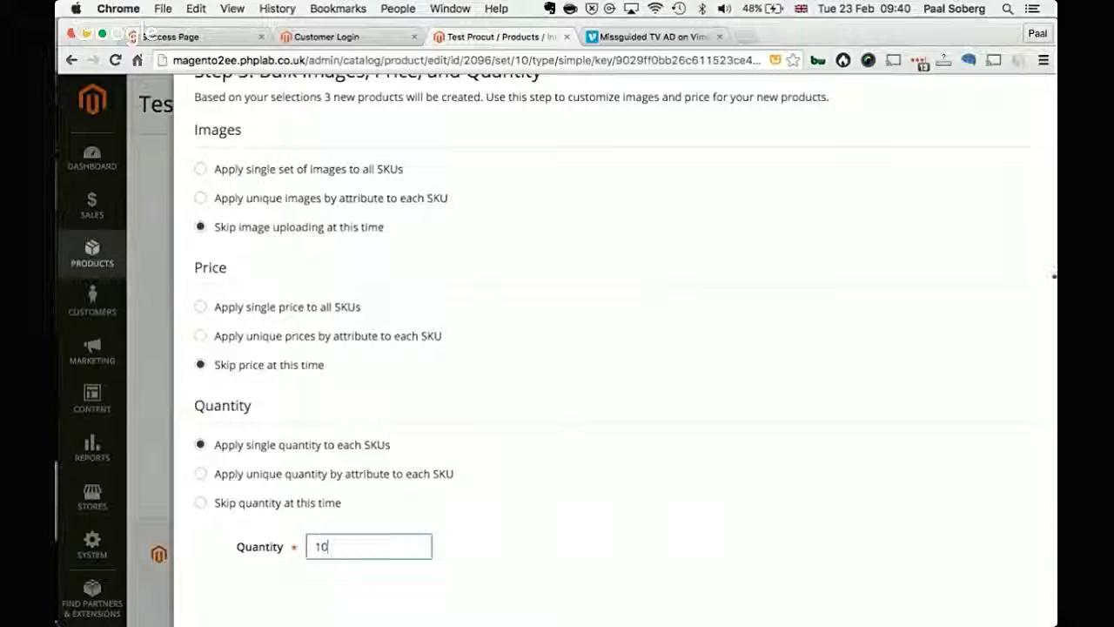
{"action": "scroll", "coordinate": [983, 261], "scroll_direction": "up", "scroll_amount": 5}
{"action": "left_click", "coordinate": [982, 217]}
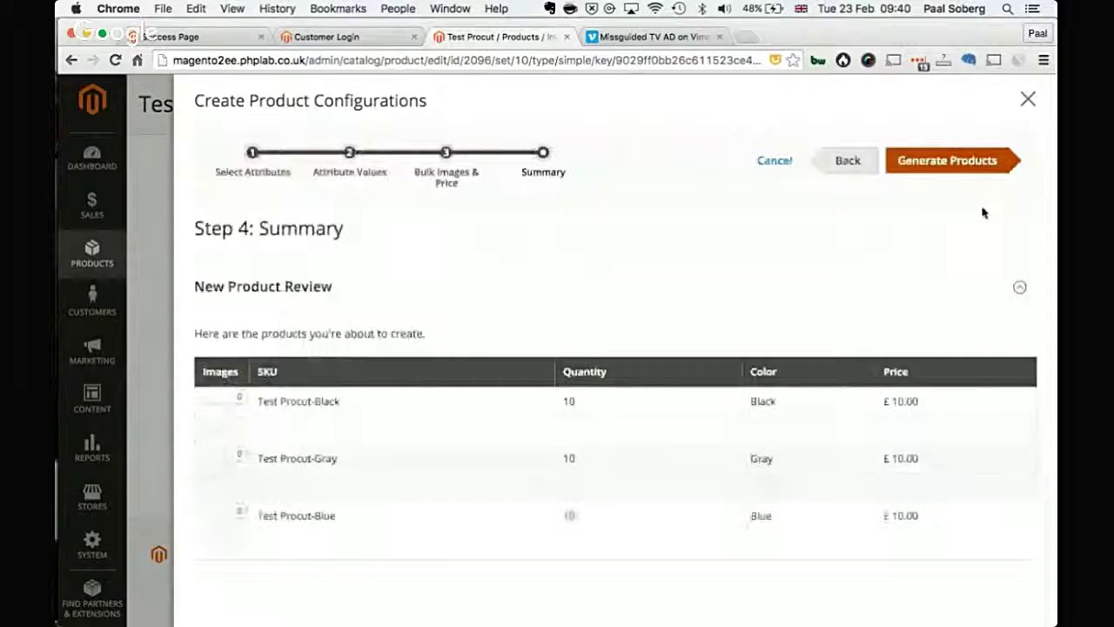
{"action": "left_click", "coordinate": [965, 161]}
{"action": "scroll", "coordinate": [831, 410], "scroll_direction": "down", "scroll_amount": 3}
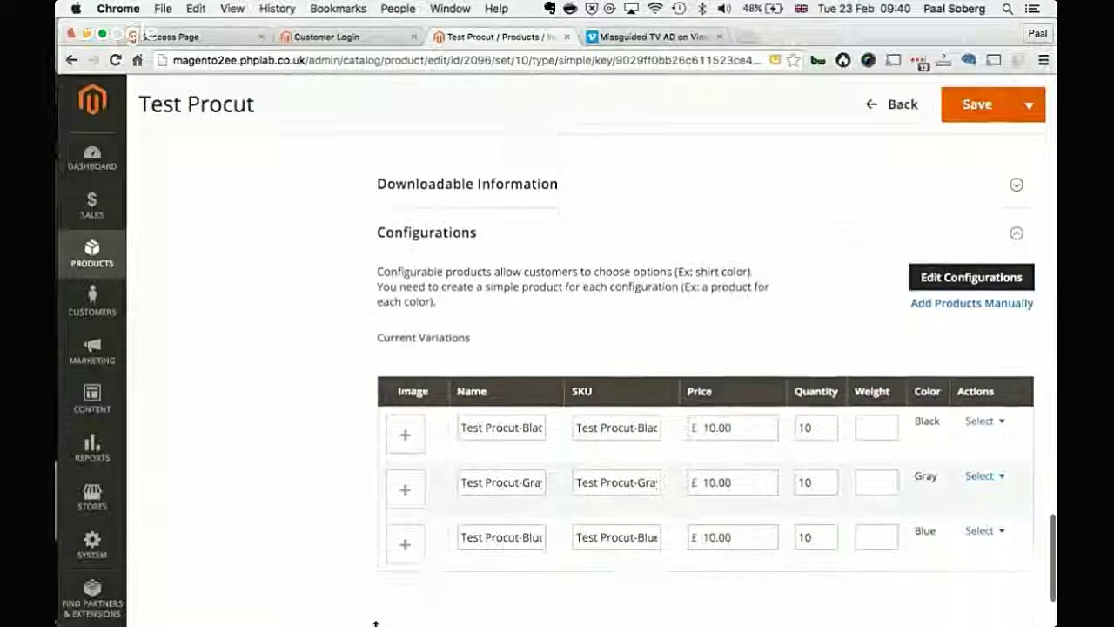
Step: Change the Black variation's price from 10.00 to 12.00 and save Test Procut
{"action": "left_click", "coordinate": [863, 399]}
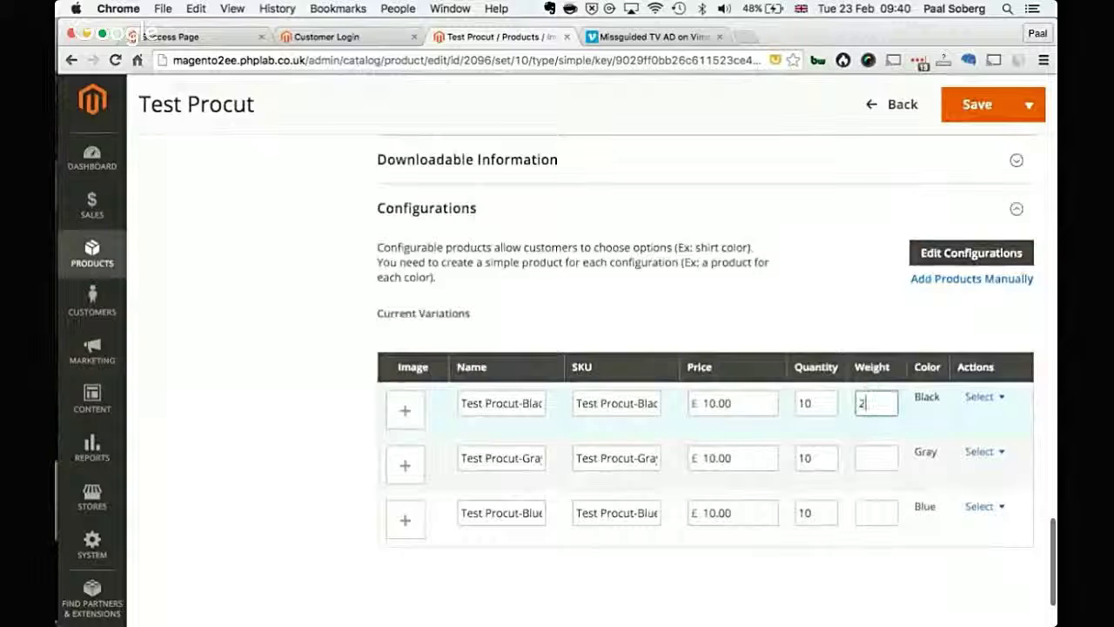
{"action": "left_click", "coordinate": [708, 402]}
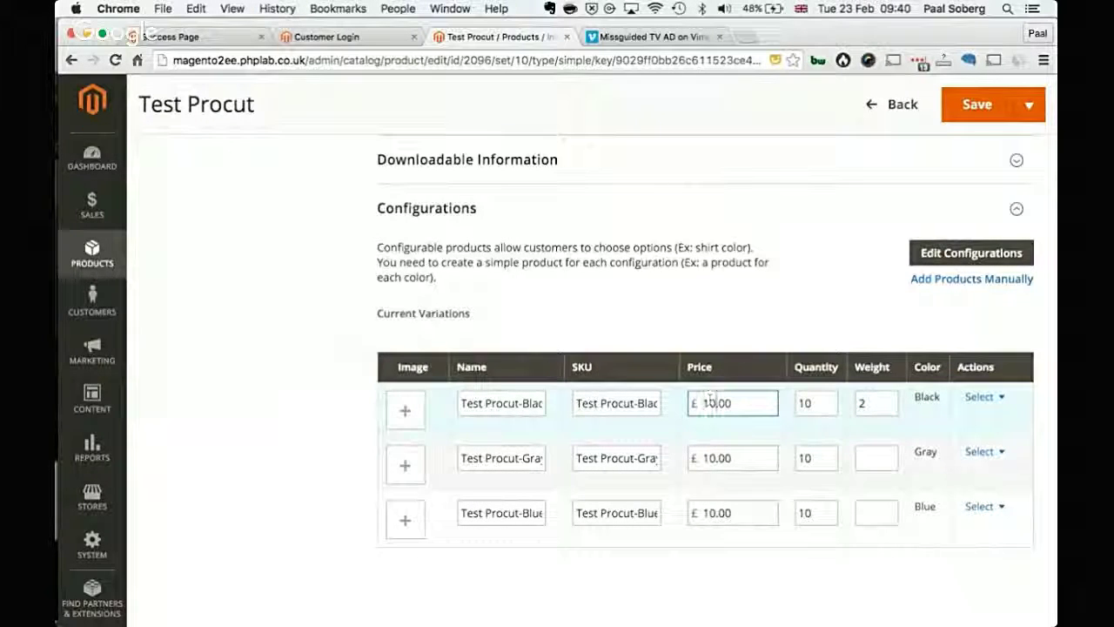
{"action": "key", "text": "BackSpace"}
{"action": "type", "text": "2"}
{"action": "left_click", "coordinate": [987, 104]}
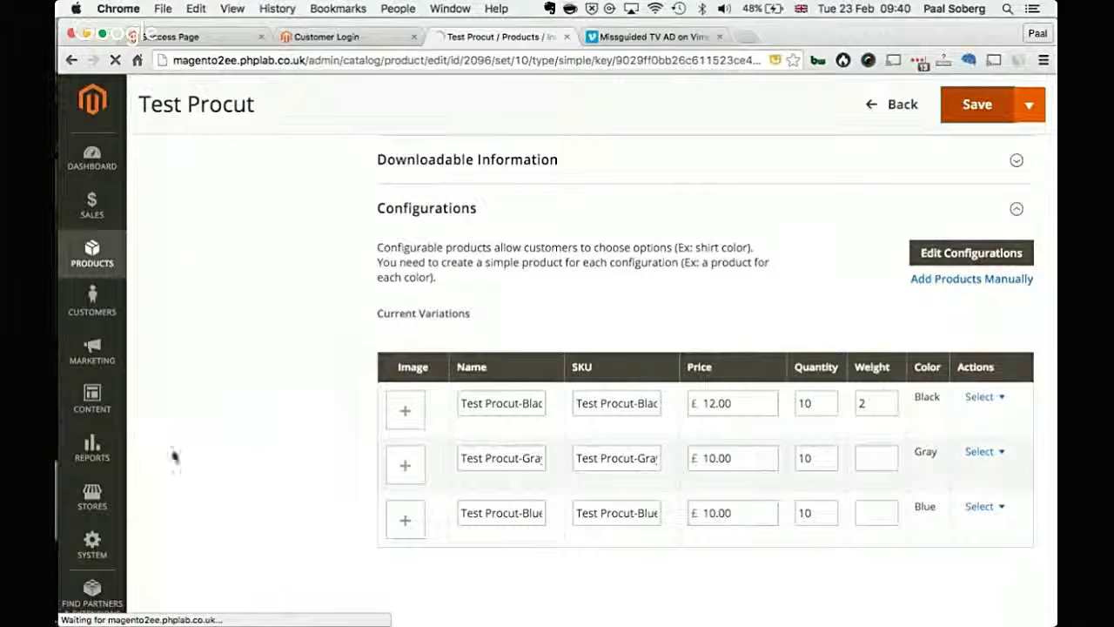
Step: Go through Stores > System to the Data Transfer Import page
{"action": "left_click", "coordinate": [95, 504]}
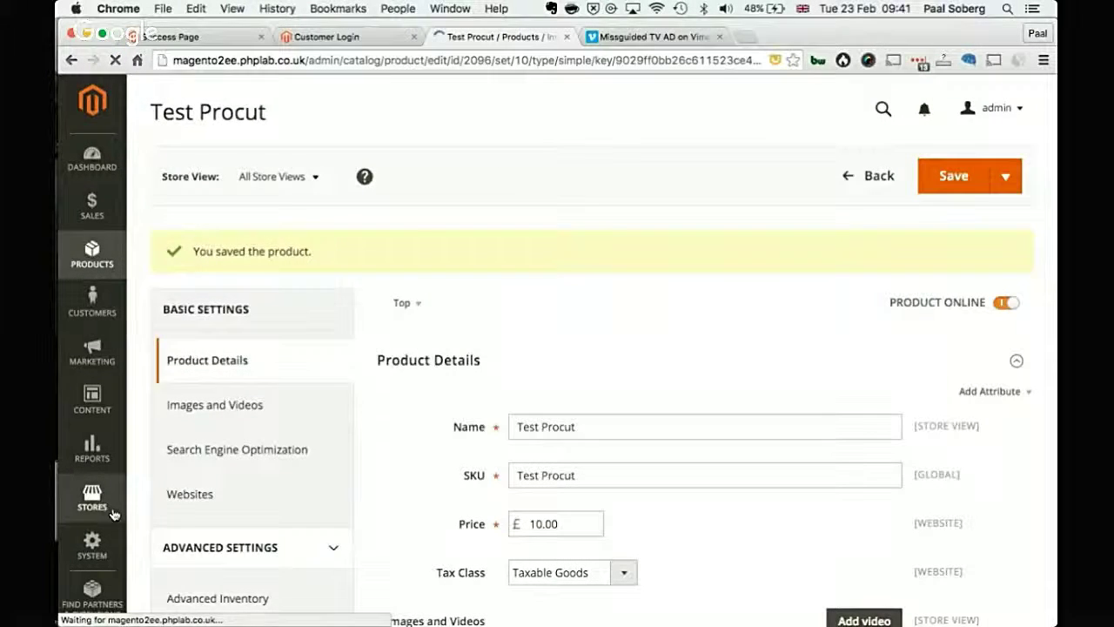
{"action": "left_click", "coordinate": [113, 513]}
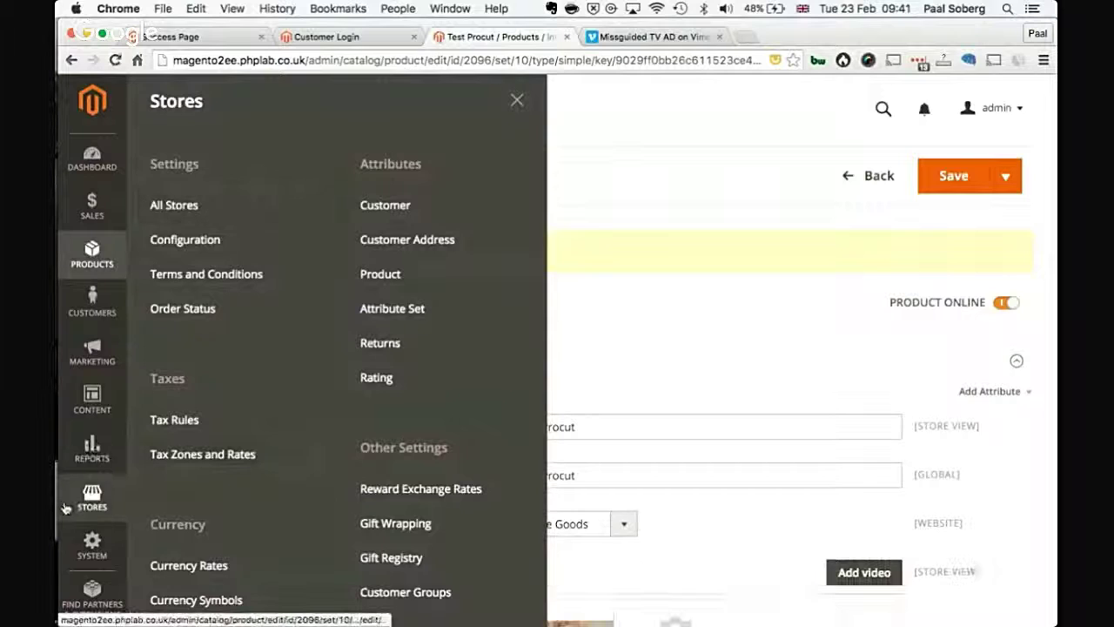
{"action": "left_click", "coordinate": [92, 546]}
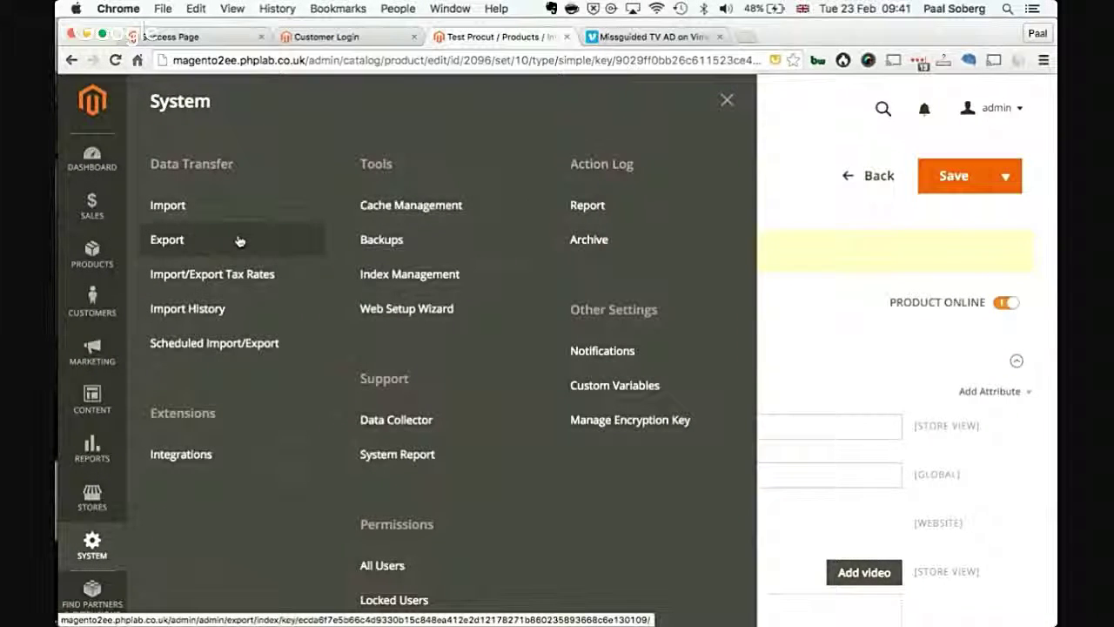
{"action": "left_click", "coordinate": [245, 220]}
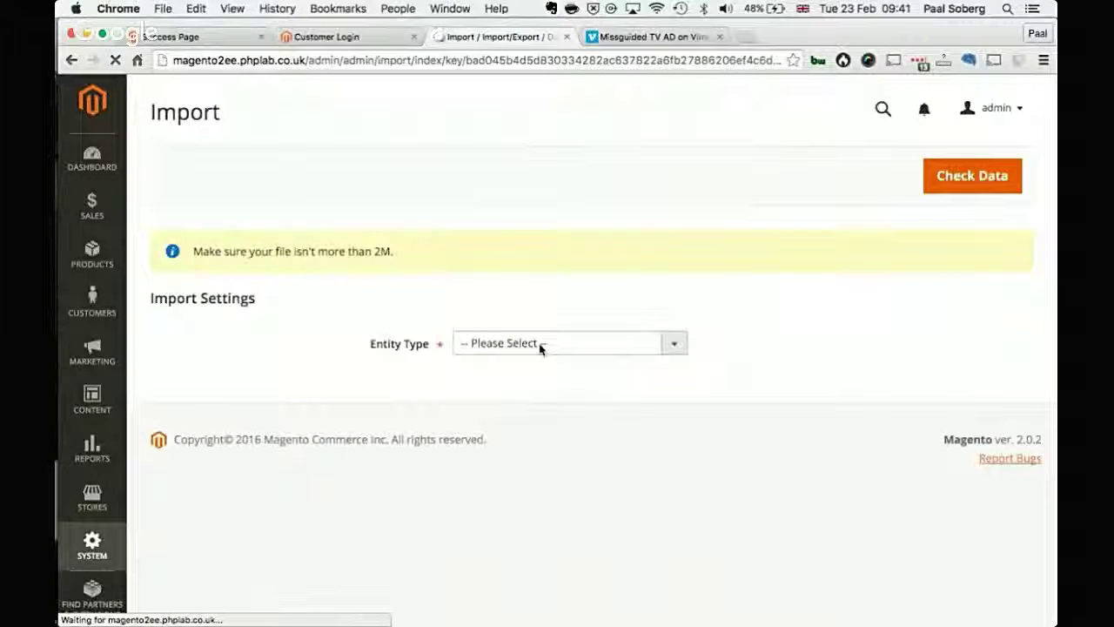
Step: Browse the import entity type options, then switch to Excel showing customer.csv
{"action": "left_click", "coordinate": [540, 346]}
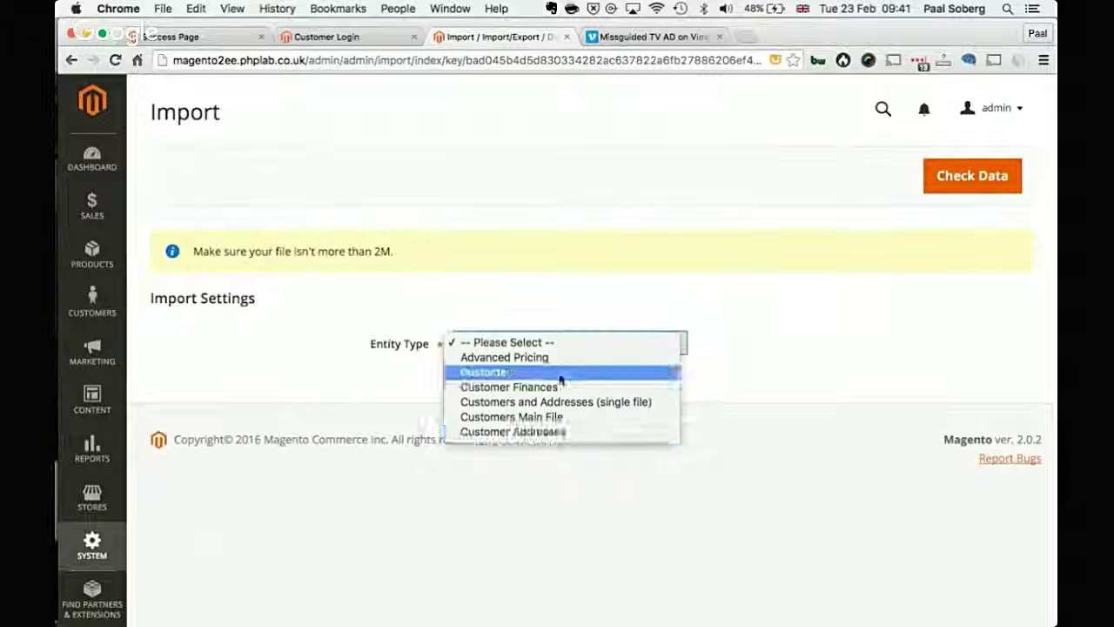
{"action": "left_click", "coordinate": [803, 336]}
{"action": "key", "text": "ctrl+Right"}
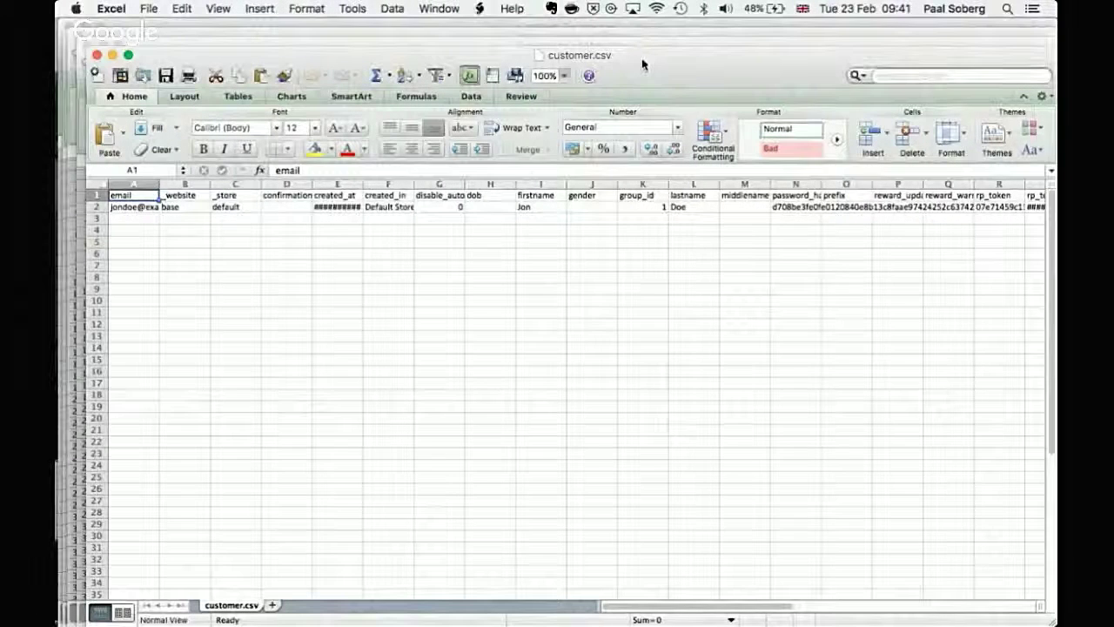
Step: Review customer_address.csv and customer_finance.csv, checking store_credit 10 and reward_points 100, then return to Magento
{"action": "key", "text": "ctrl+Right"}
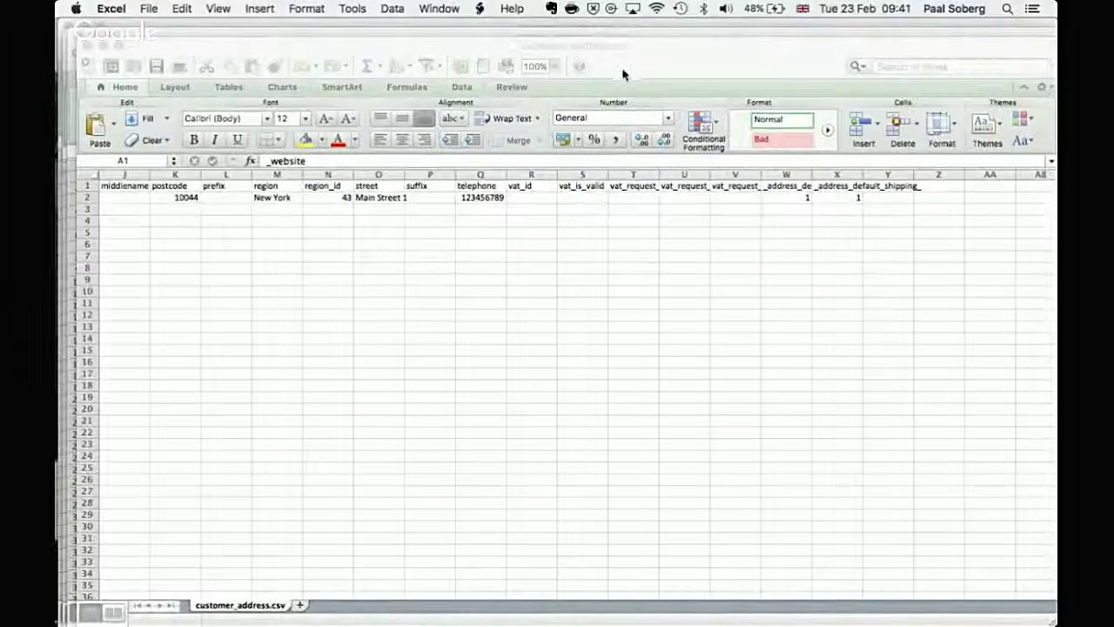
{"action": "key", "text": "ctrl+Right"}
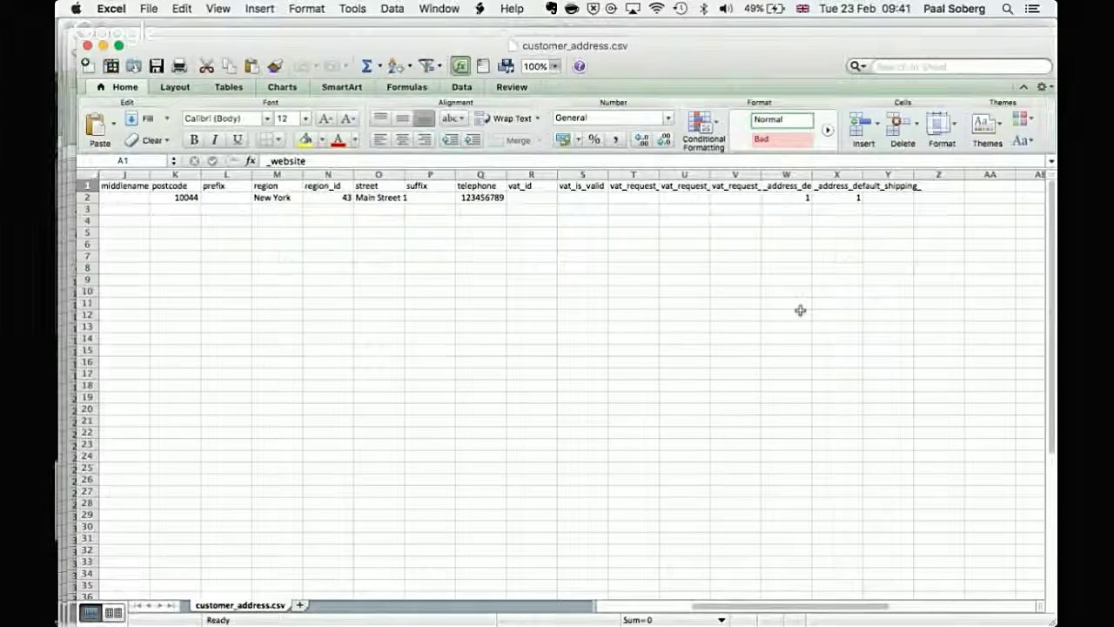
{"action": "key", "text": "ctrl+Right"}
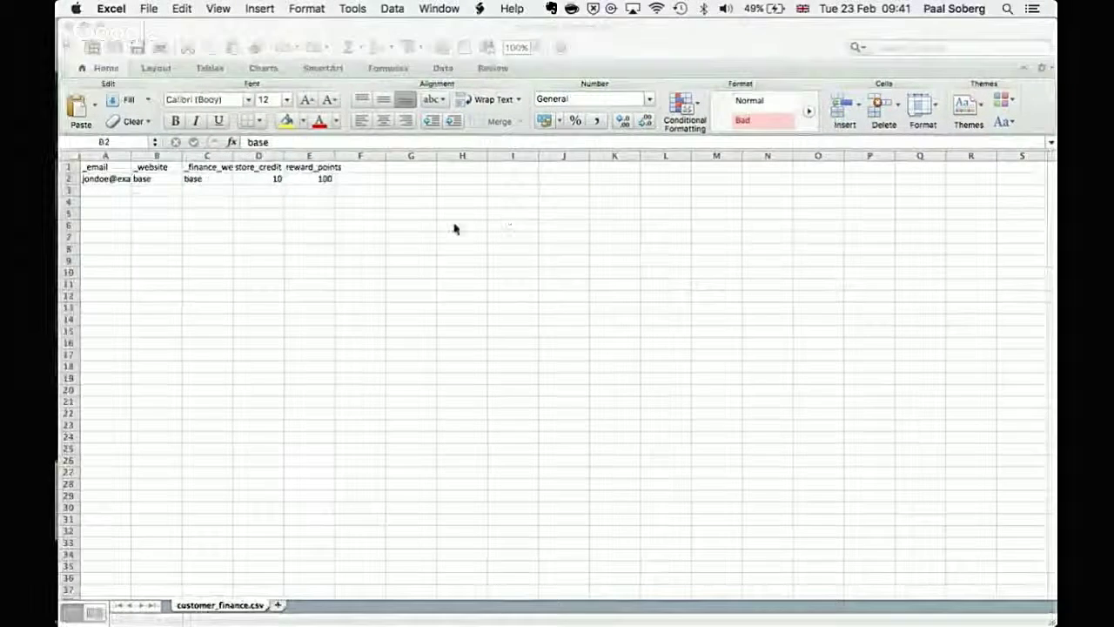
{"action": "left_click", "coordinate": [247, 192]}
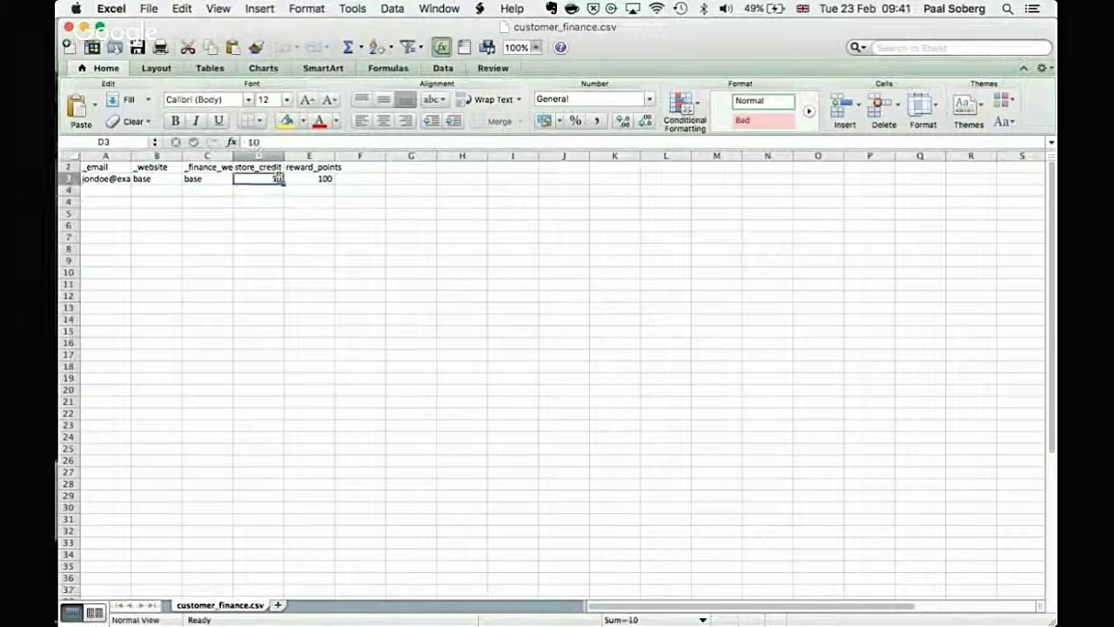
{"action": "left_click", "coordinate": [301, 177]}
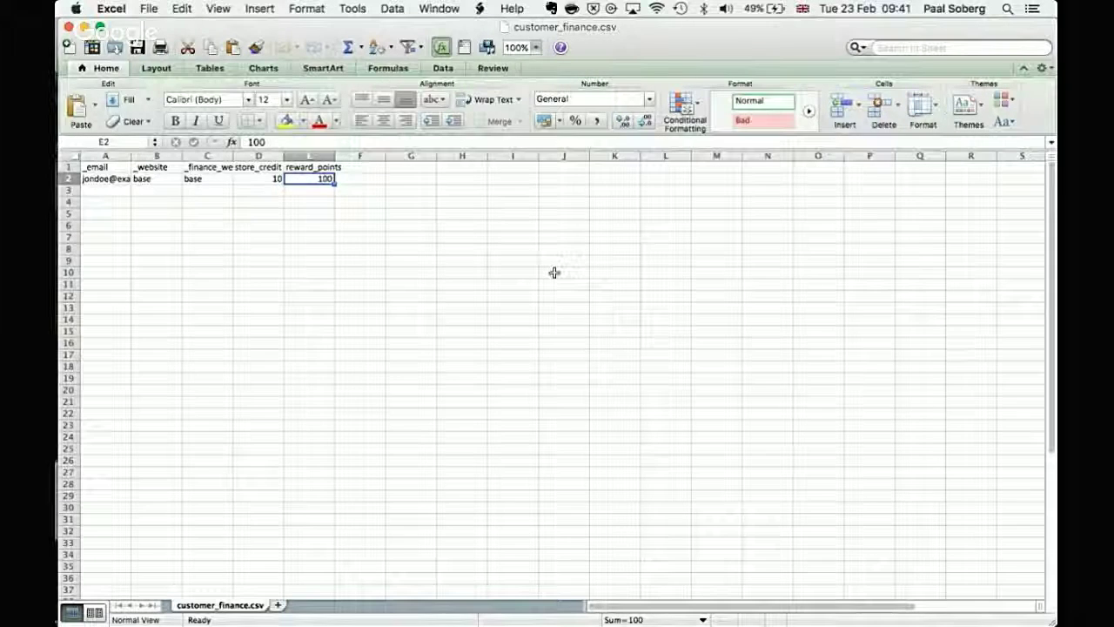
{"action": "key", "text": "ctrl+Left"}
Step: Choose Products as the import Entity Type and locate the Images File Directory field
{"action": "left_click", "coordinate": [539, 343]}
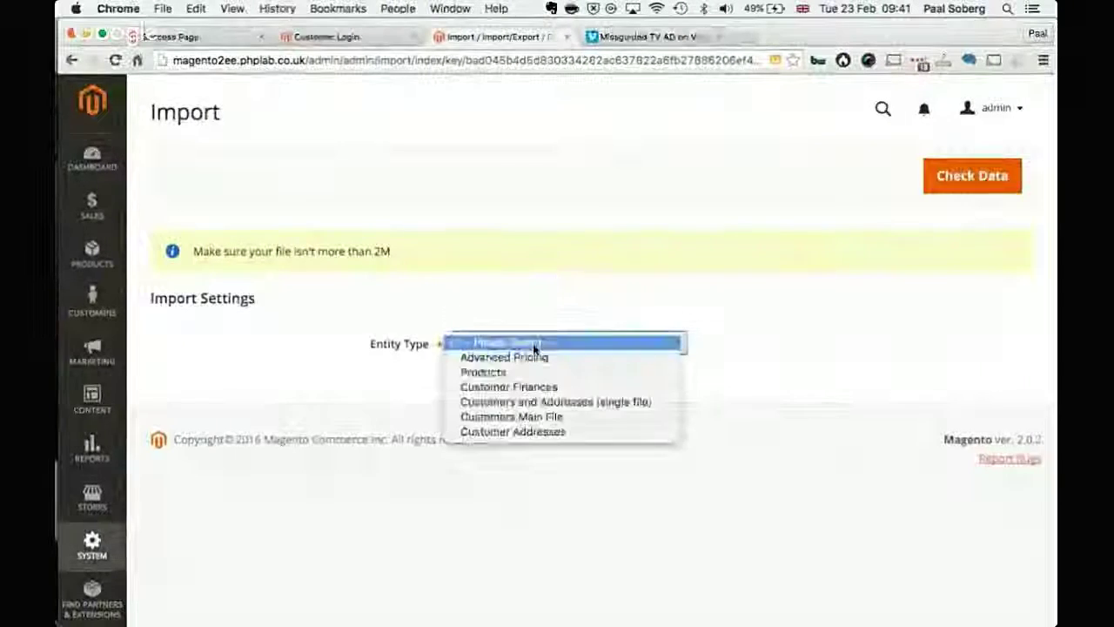
{"action": "left_click", "coordinate": [533, 373]}
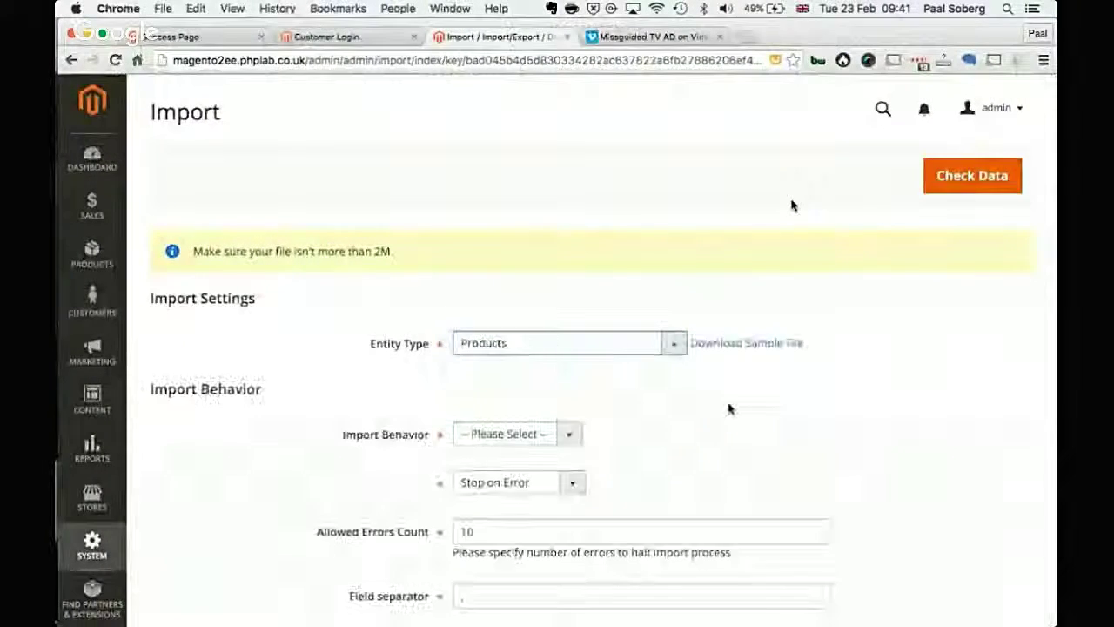
{"action": "scroll", "coordinate": [729, 409], "scroll_direction": "down", "scroll_amount": 5}
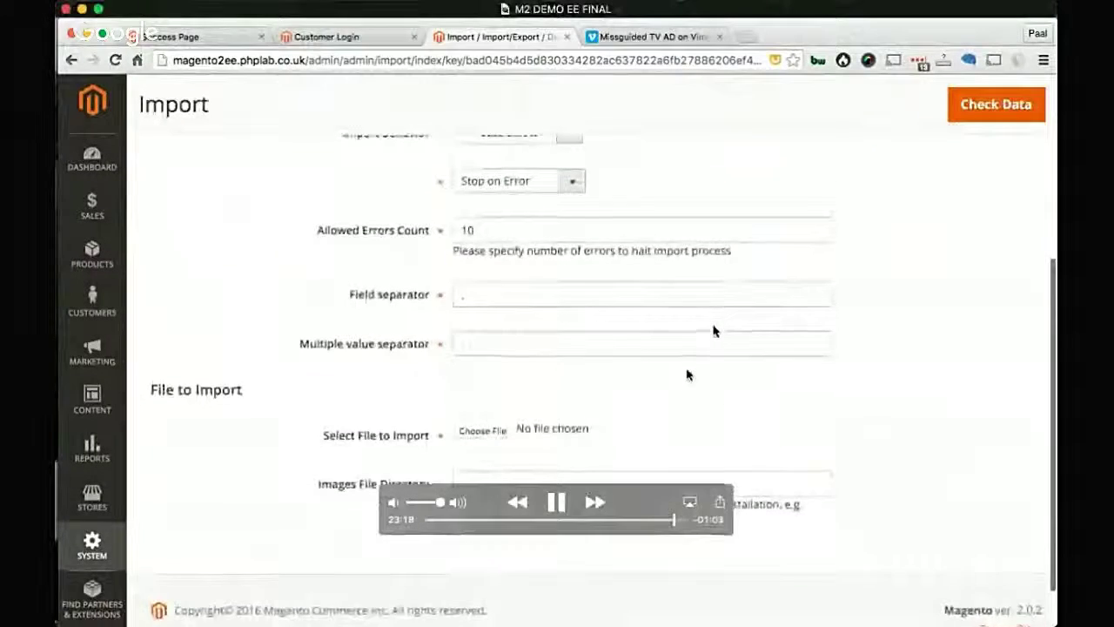
{"action": "scroll", "coordinate": [713, 329], "scroll_direction": "down", "scroll_amount": 2}
{"action": "left_click", "coordinate": [541, 472]}
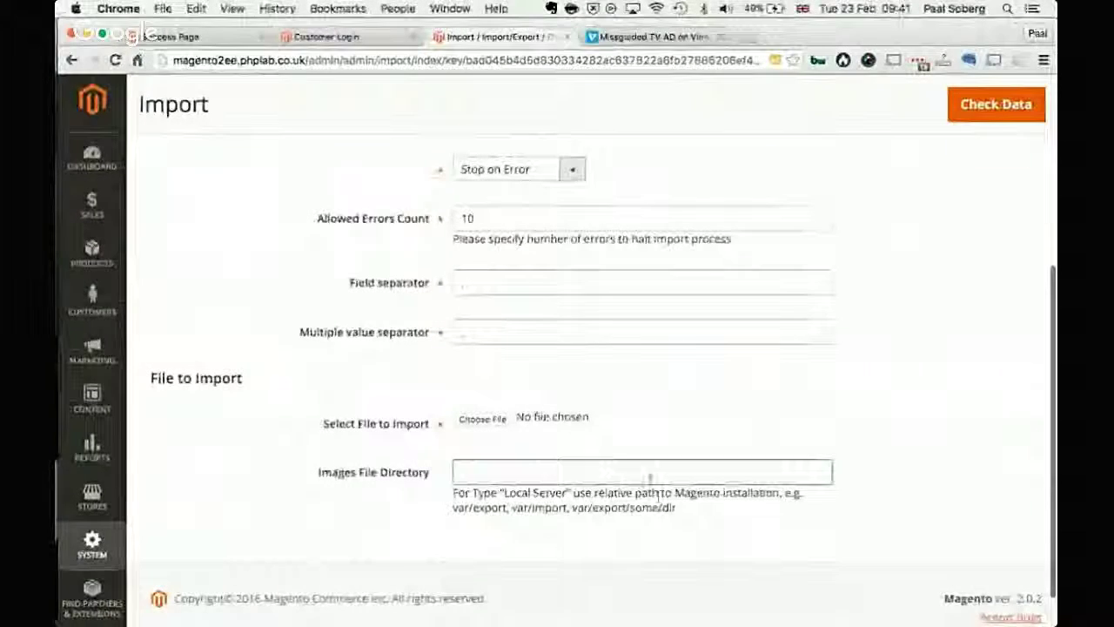
{"action": "scroll", "coordinate": [516, 420], "scroll_direction": "up", "scroll_amount": 2}
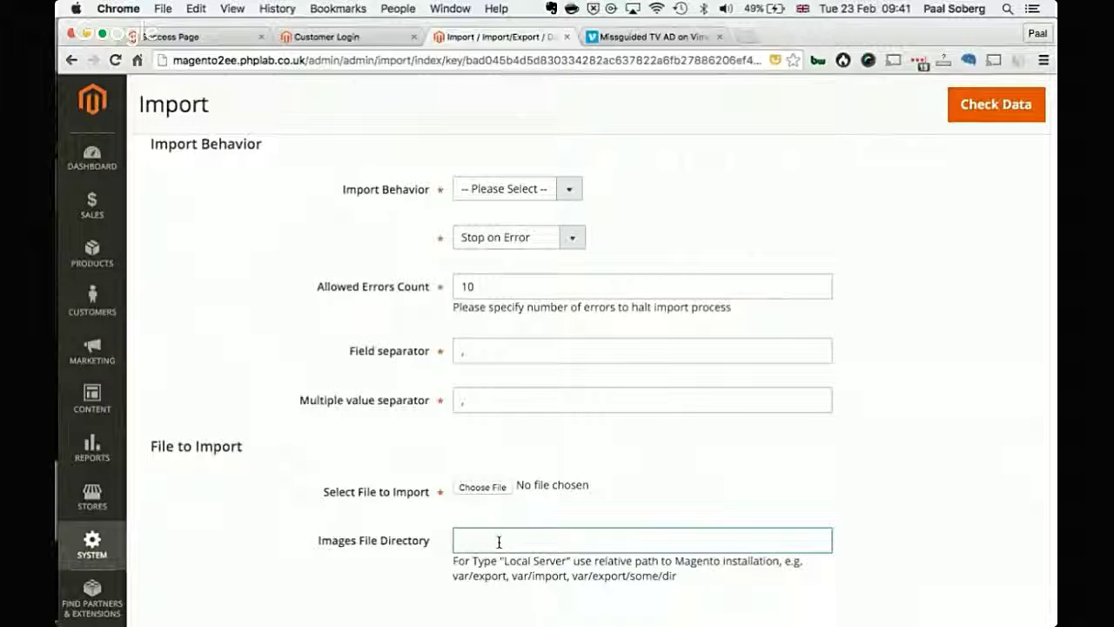
Step: Highlight the var/import example path and enter var/import as the Images File Directory
{"action": "scroll", "coordinate": [502, 576], "scroll_direction": "down", "scroll_amount": 2}
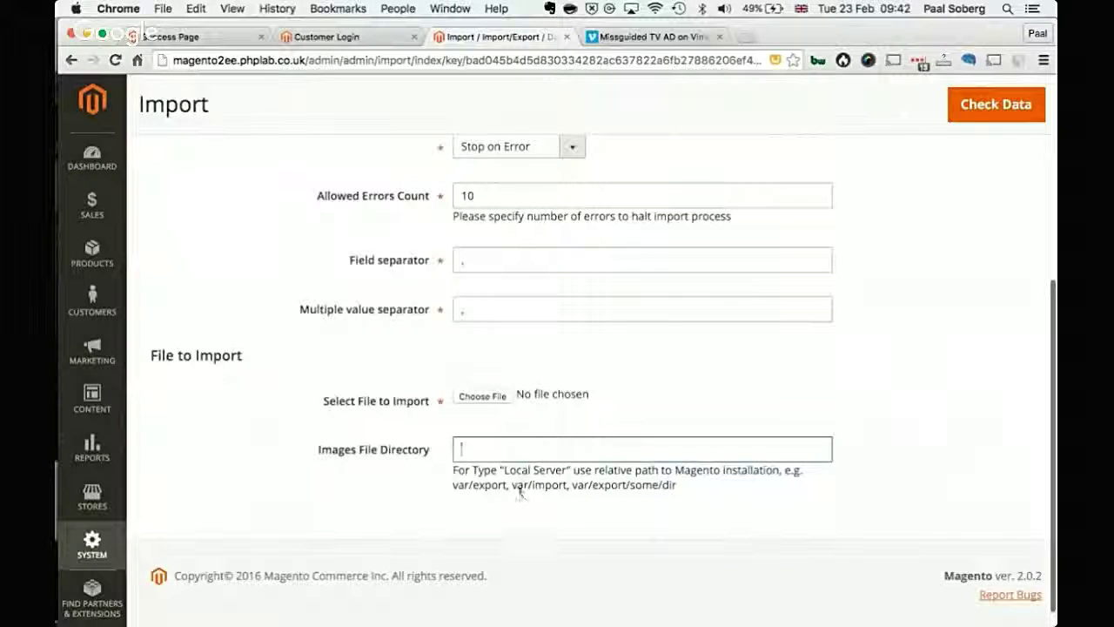
{"action": "left_click", "coordinate": [536, 488]}
{"action": "left_click_drag", "start_coordinate": [567, 485], "coordinate": [494, 487]}
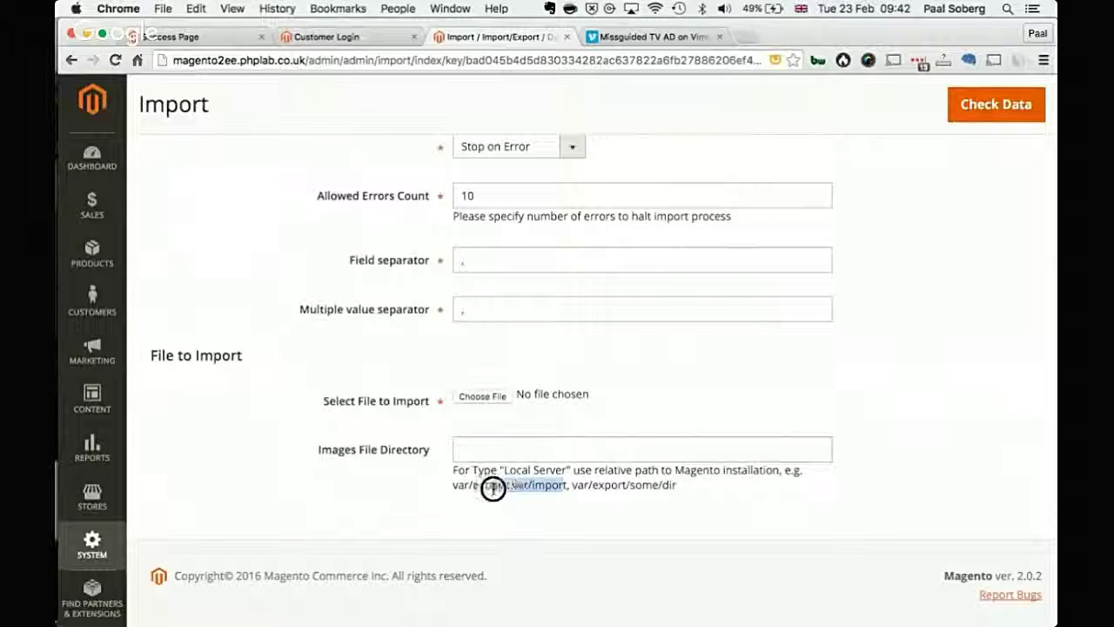
{"action": "left_click", "coordinate": [510, 458]}
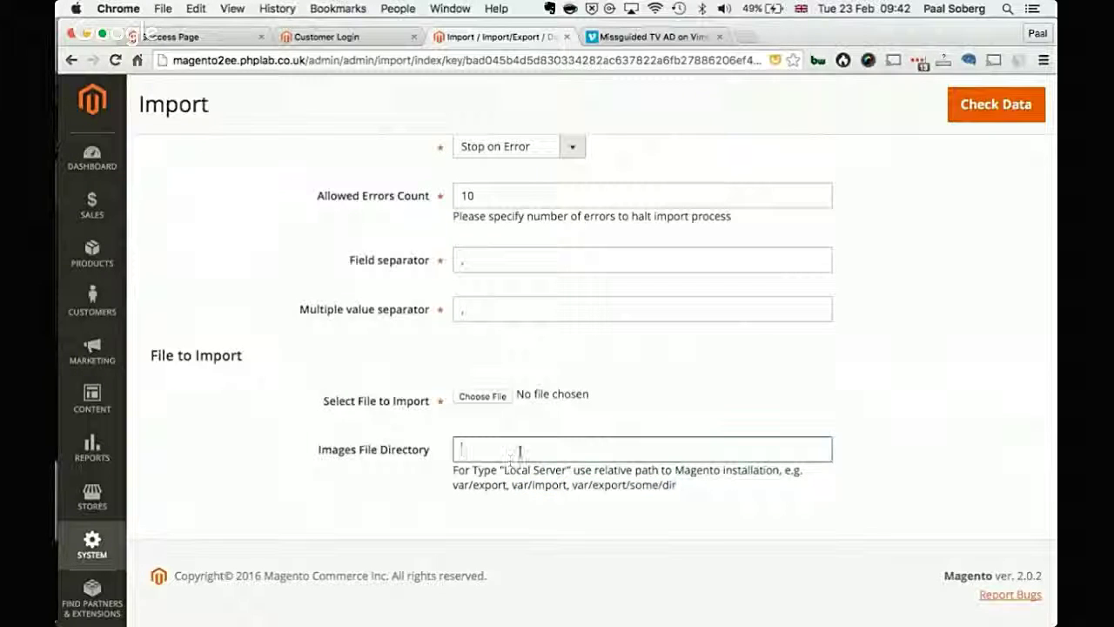
{"action": "type", "text": "var/im"}
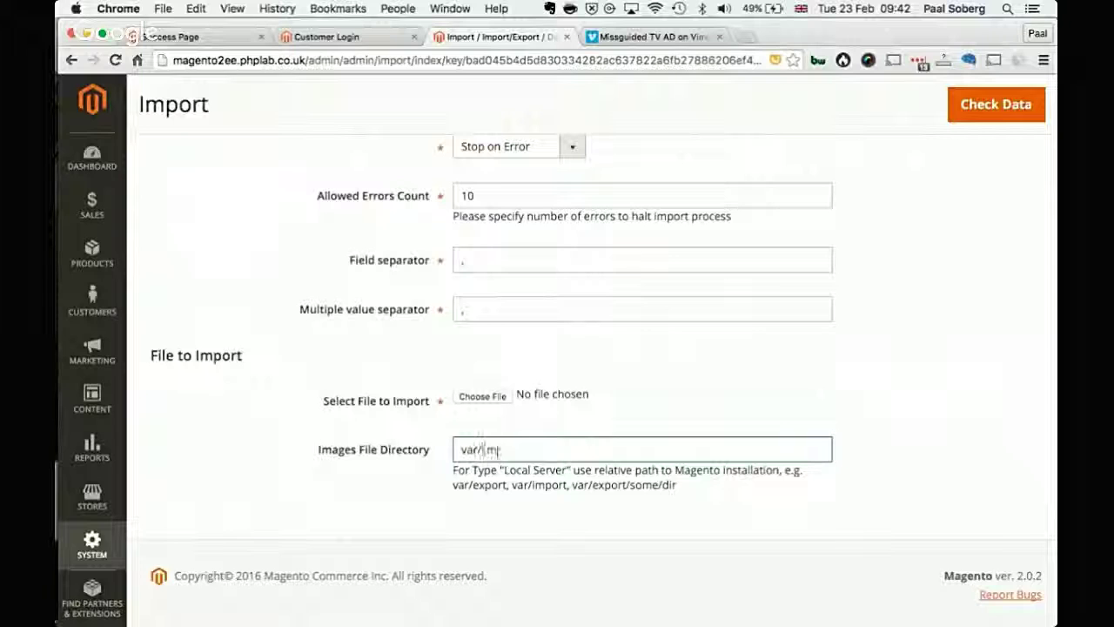
{"action": "type", "text": "port"}
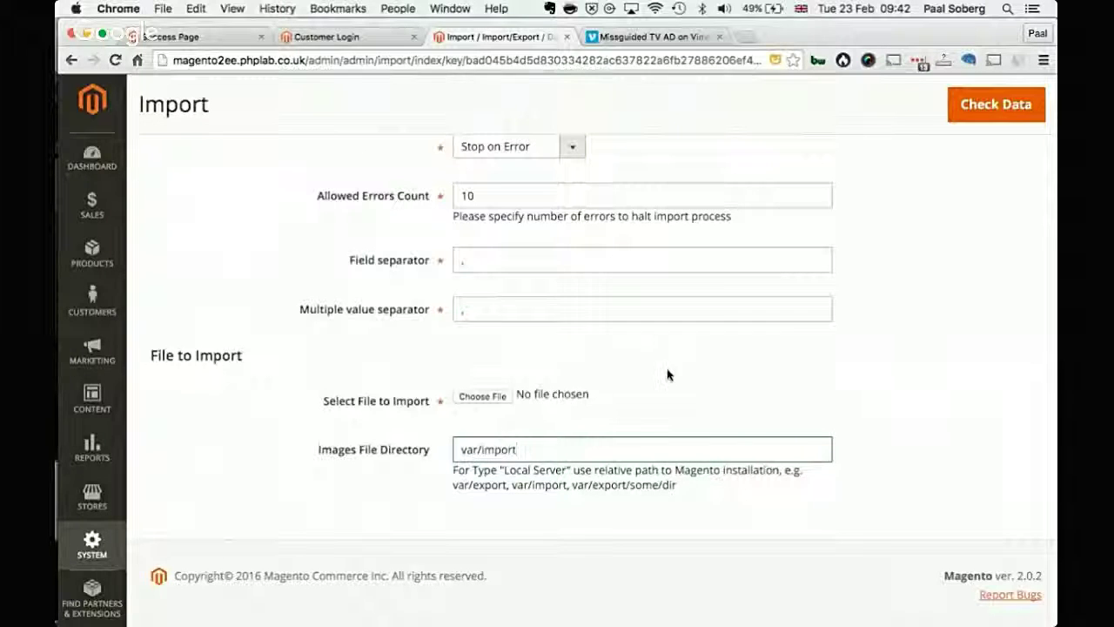
{"action": "scroll", "coordinate": [668, 374], "scroll_direction": "up", "scroll_amount": 3}
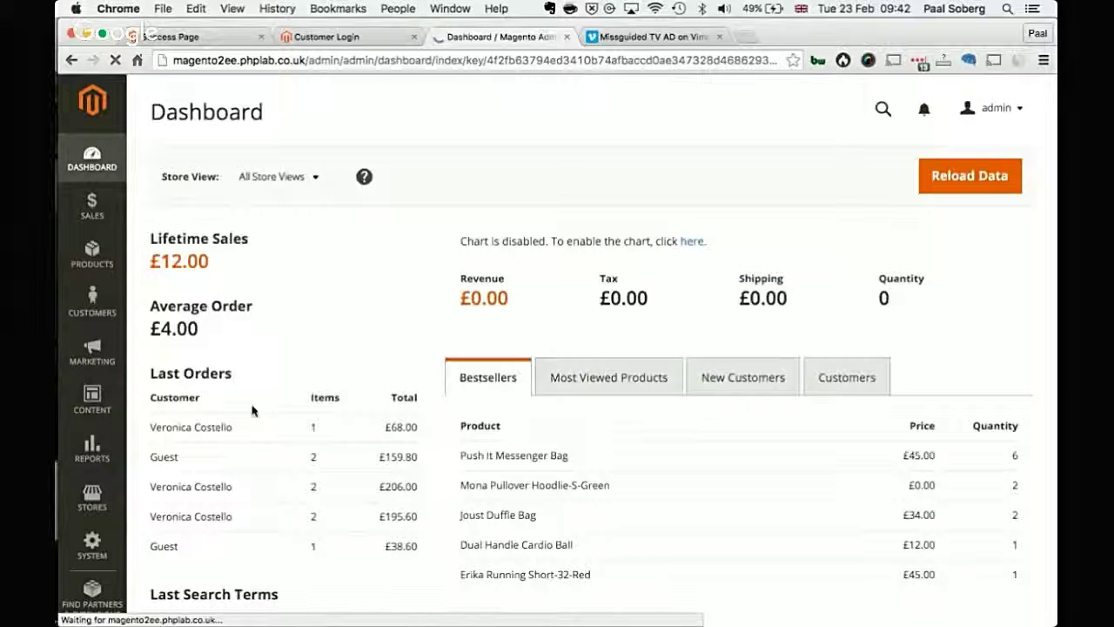
Step: Review the Dashboard's recent orders and bestsellers, led by Push It Messenger Bag at quantity 6
{"action": "mouse_move", "coordinate": [294, 527]}
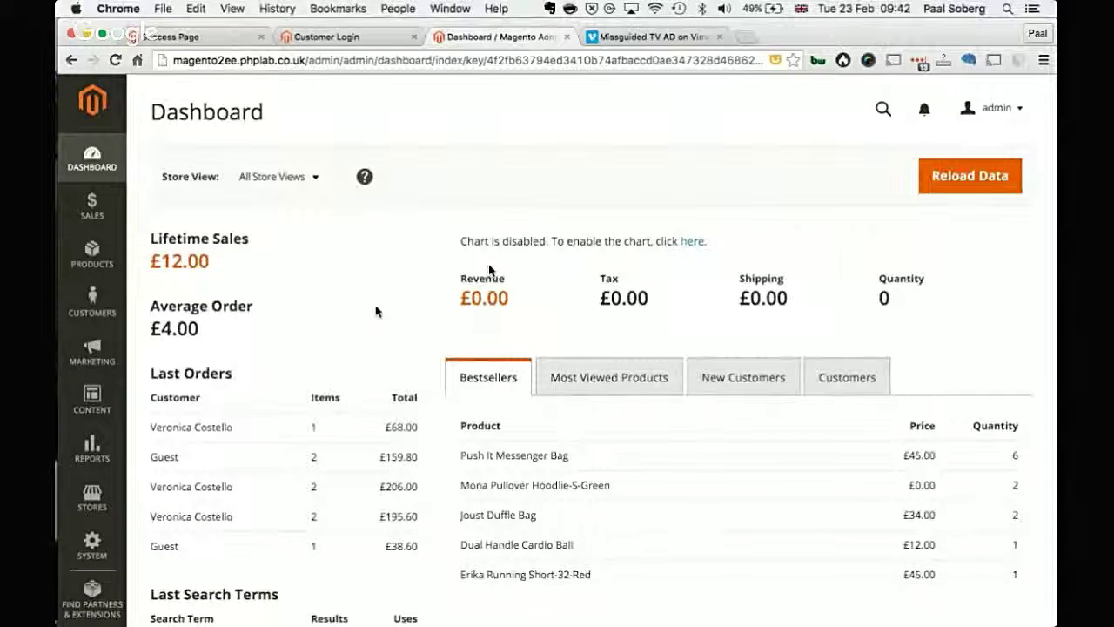
{"action": "mouse_move", "coordinate": [489, 270]}
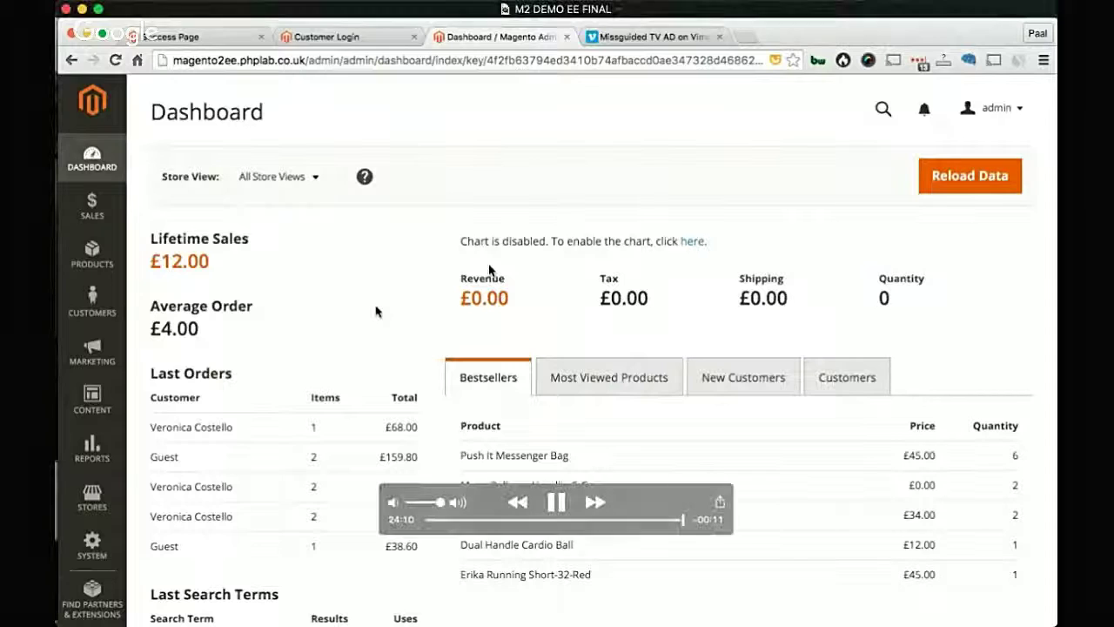